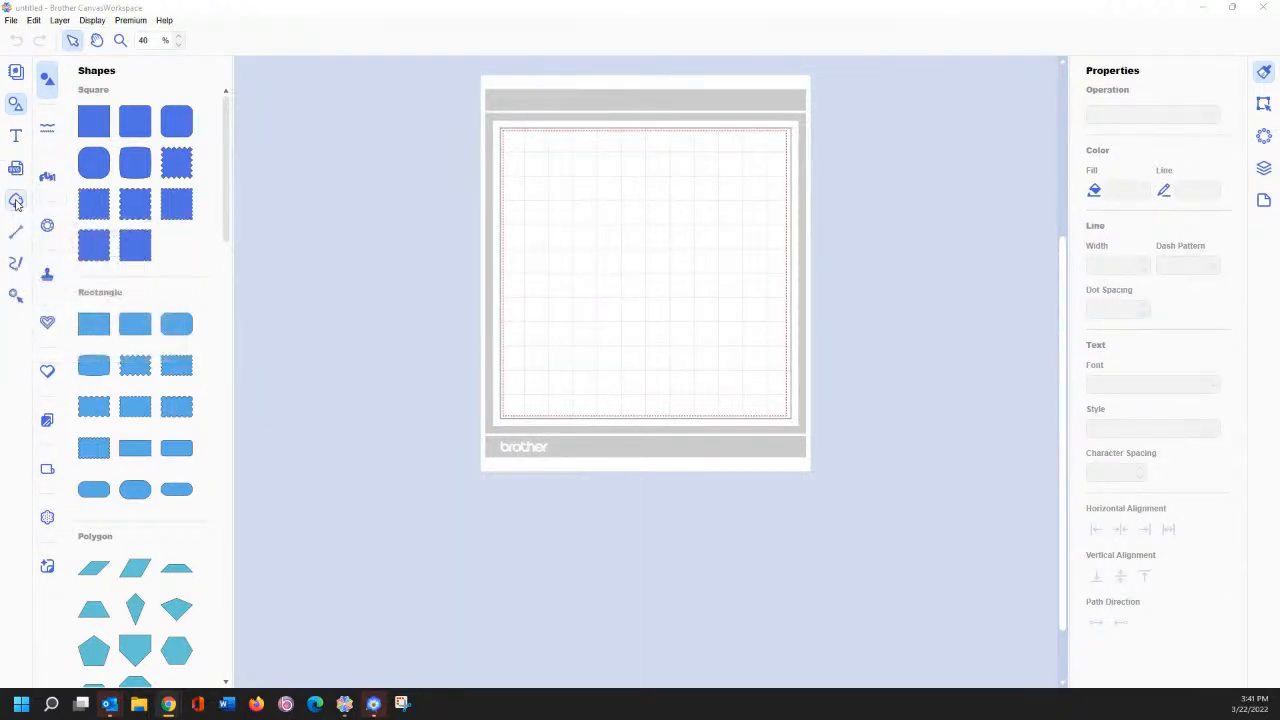
Step: Start image tracing with the image scanned by the machine as the source
left_click(16, 201)
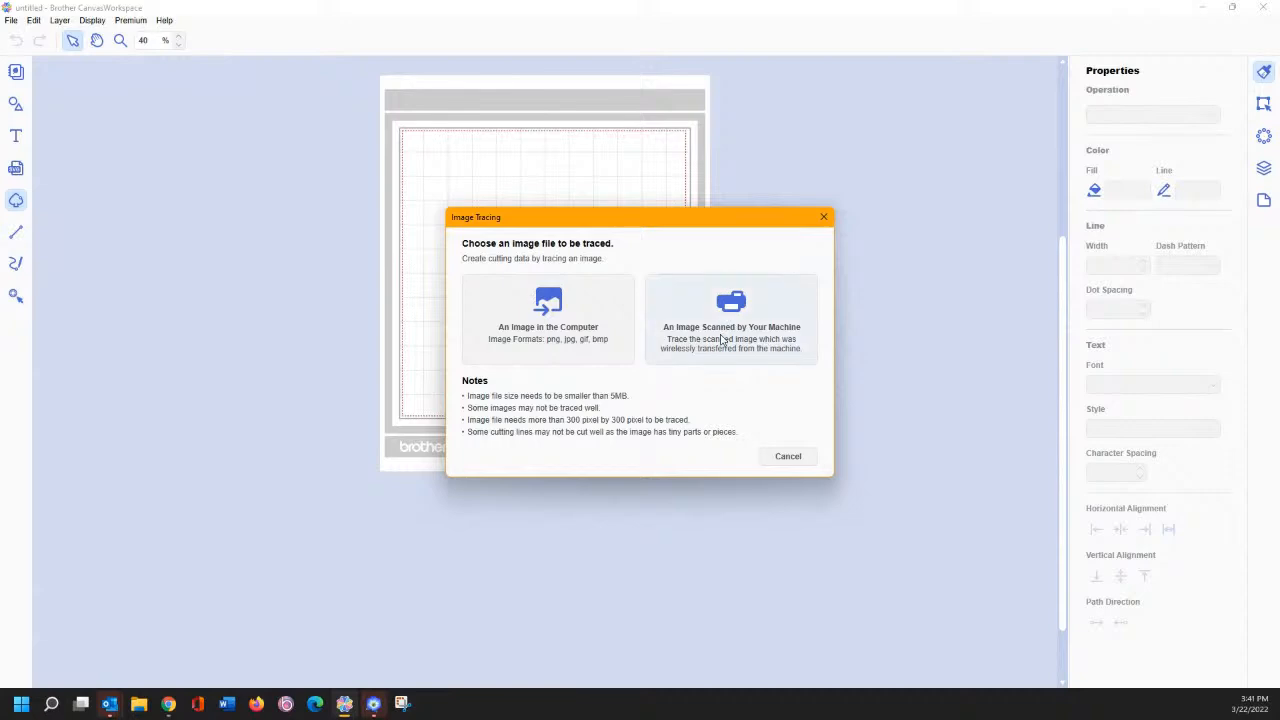
left_click(688, 340)
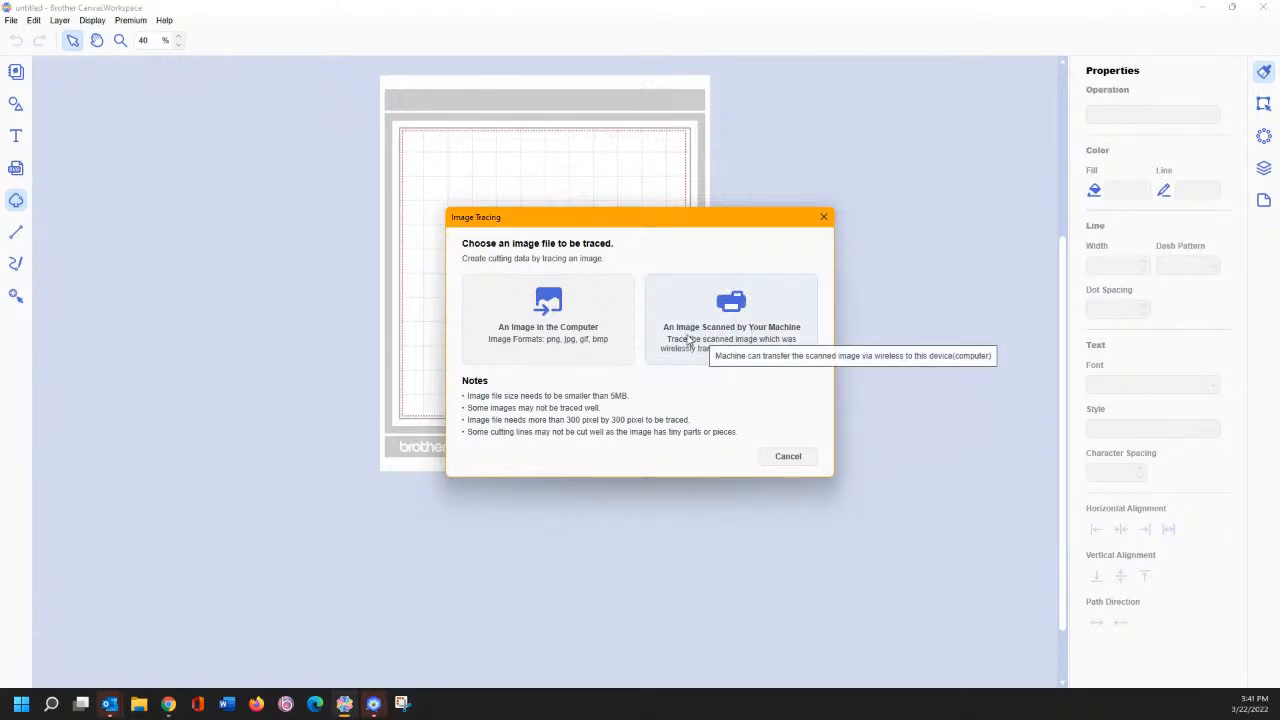
key("ctrl")
key("ctrl")
key("ctrl")
key("ctrl")
key("ctrl")
left_click(686, 334)
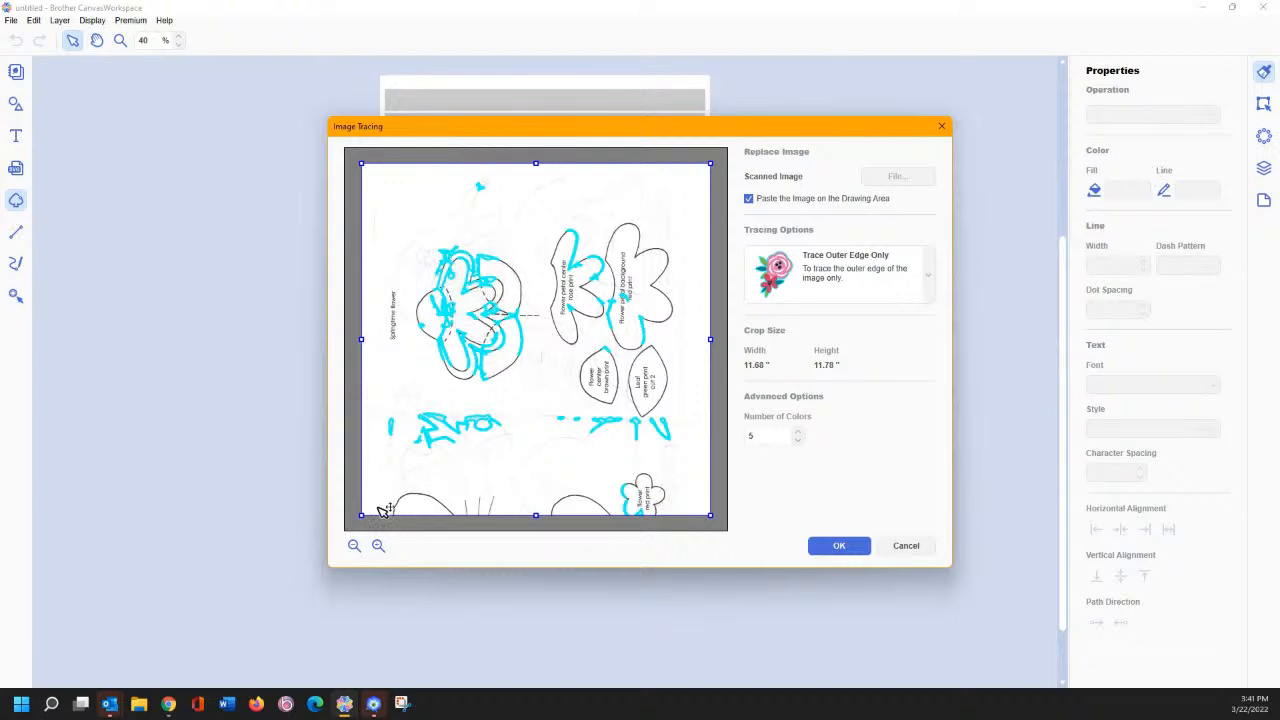
Step: Crop the tracing area to about 5.93 by 7.87 inches around the four separate flower pieces and preview the trace
left_click_drag(363, 513, 477, 466)
left_click_drag(588, 368, 608, 404)
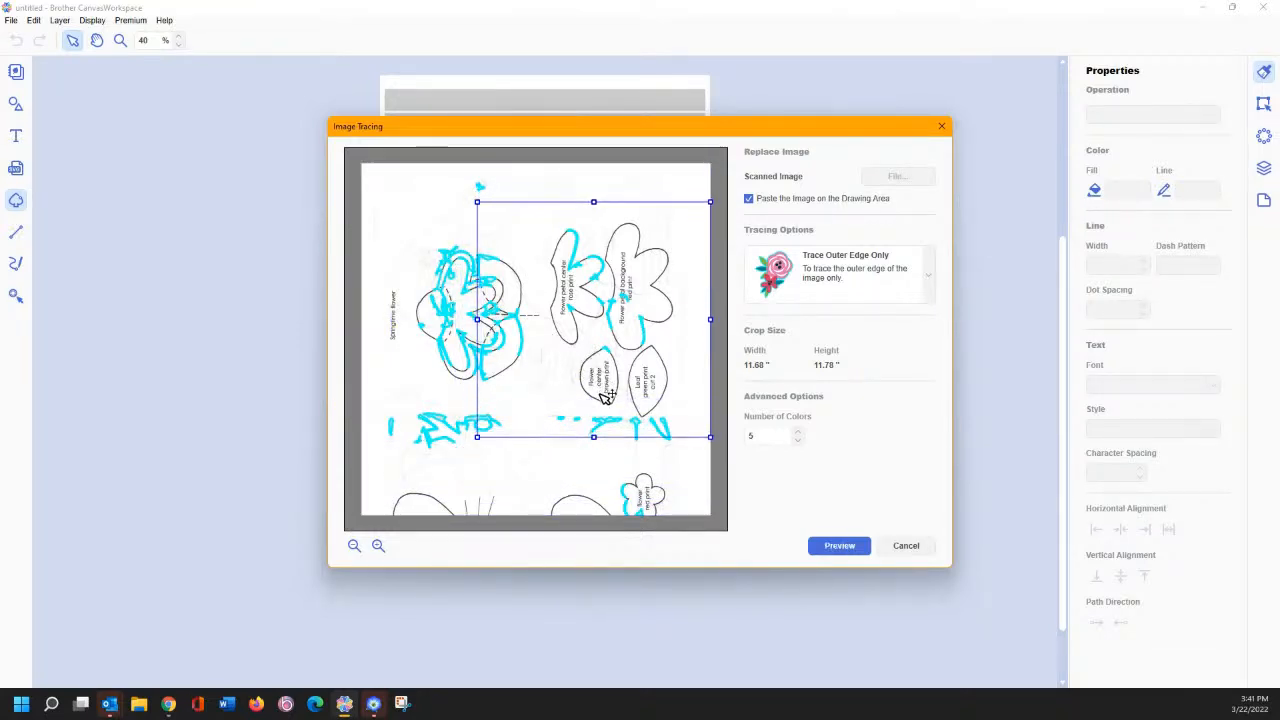
left_click_drag(477, 319, 534, 321)
left_click(849, 547)
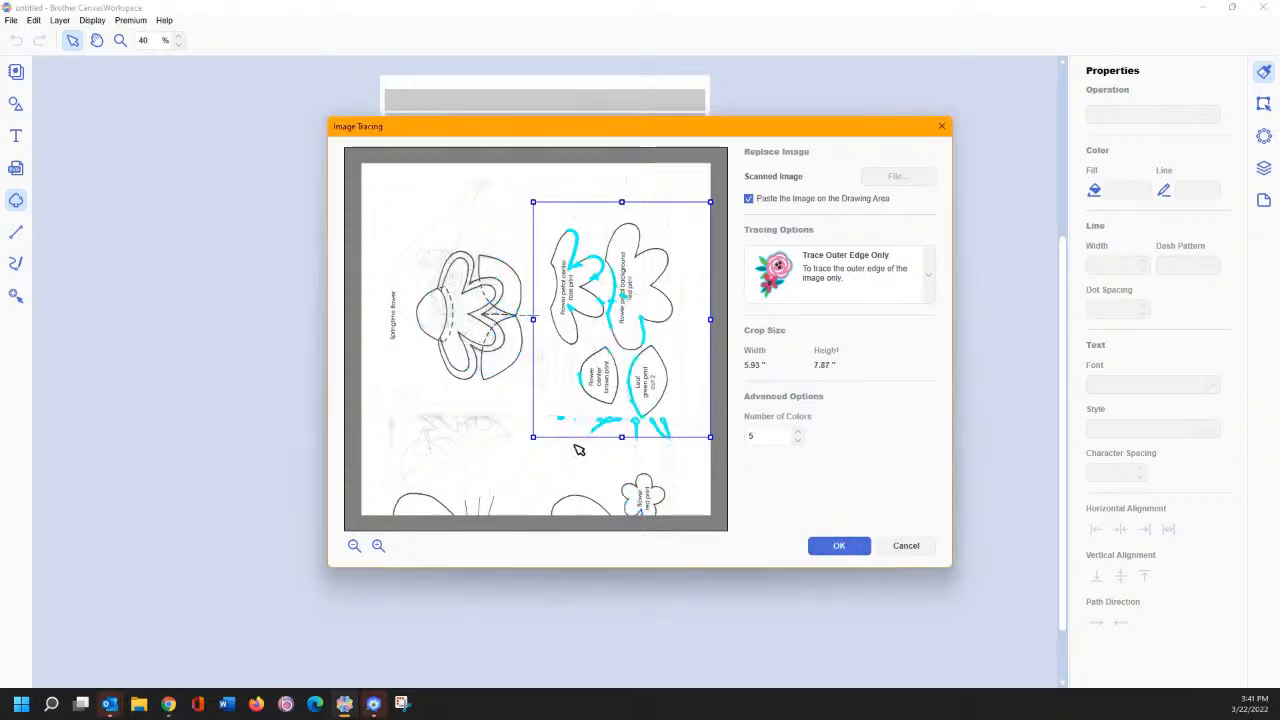
Step: Reduce the number of traced colors to 2 and preview the trace
left_click(798, 442)
left_click(798, 442)
left_click(798, 442)
left_click(822, 548)
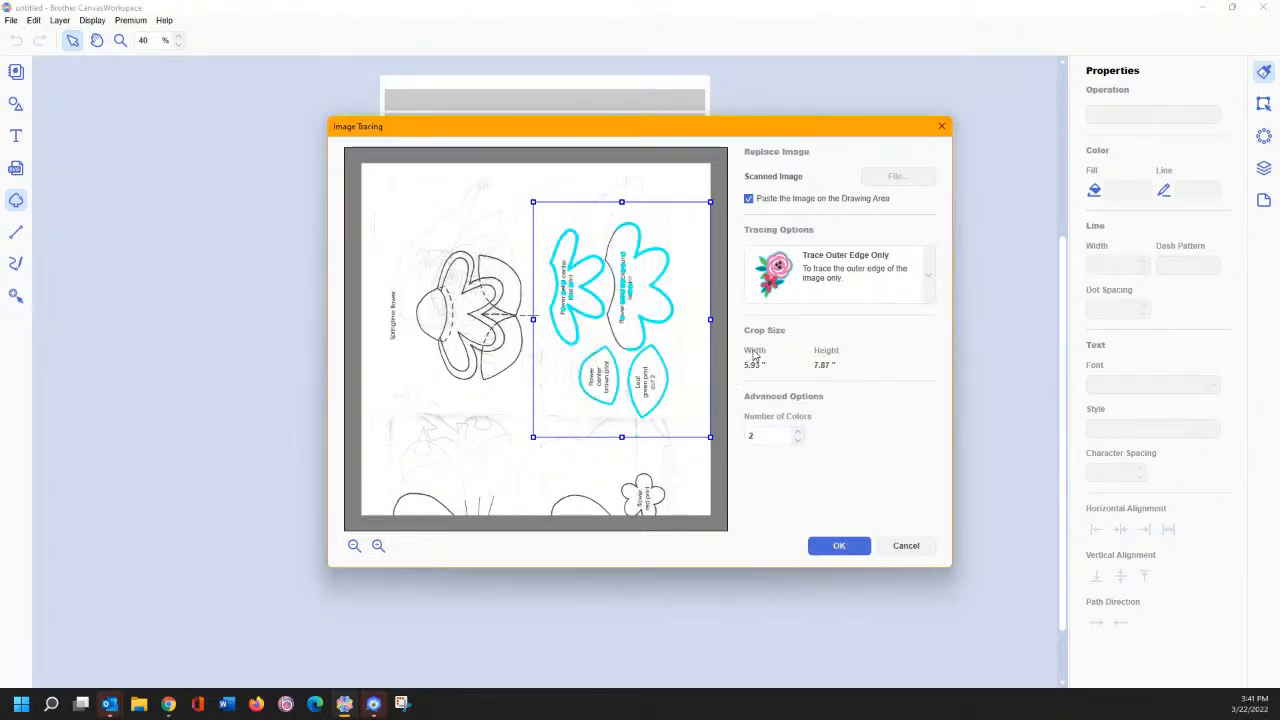
Step: Try Trace Areas by Color, switch to Enhanced Image Tracing, and accept the trace onto the drawing area
left_click(838, 290)
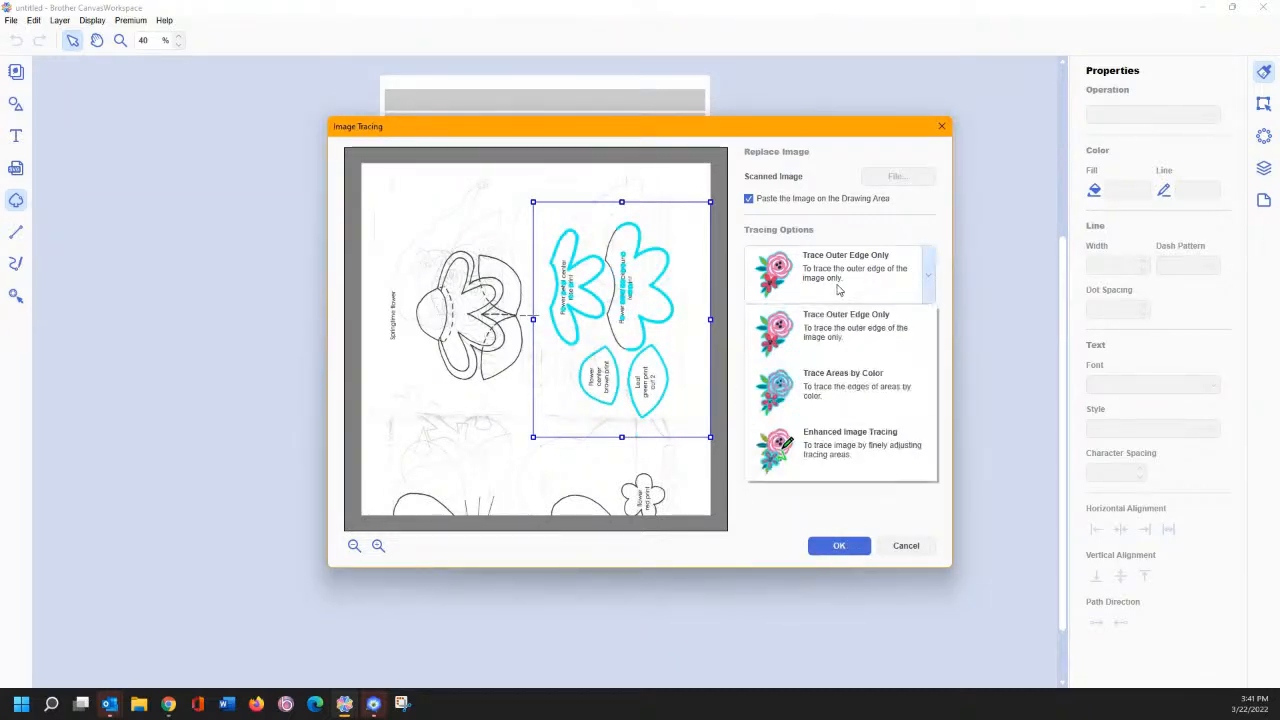
left_click(828, 389)
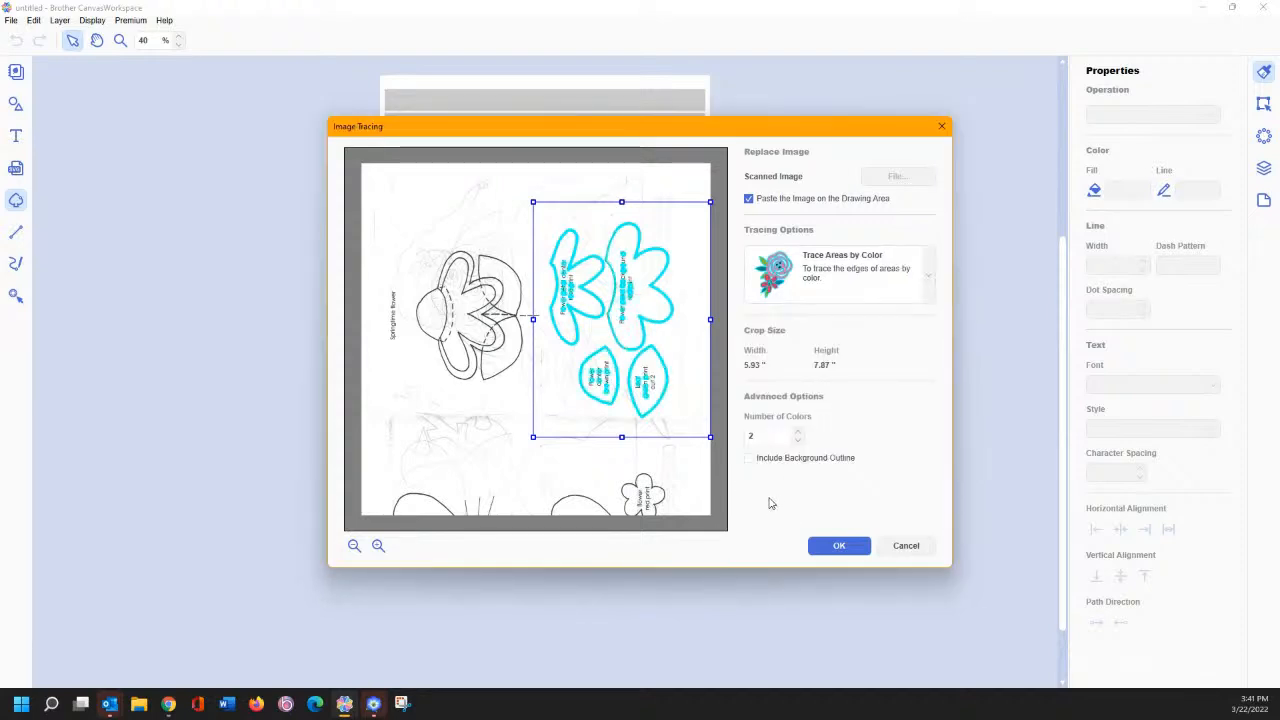
left_click(840, 285)
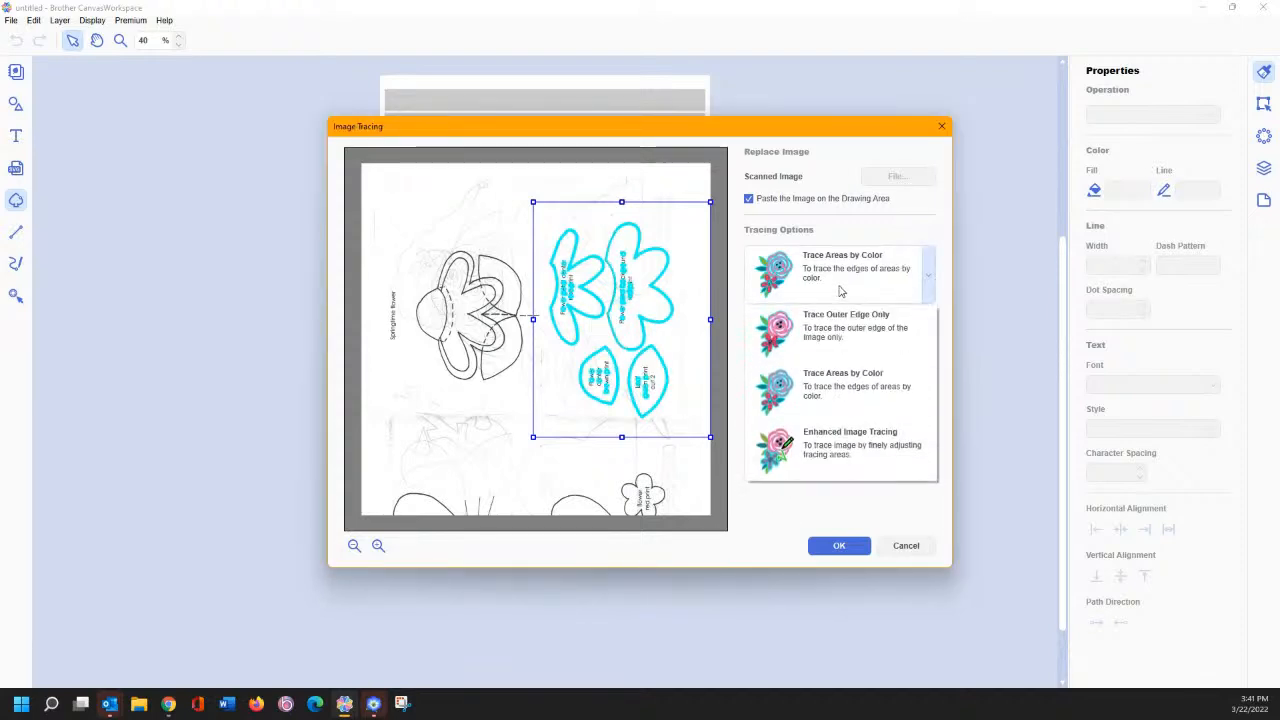
left_click(853, 437)
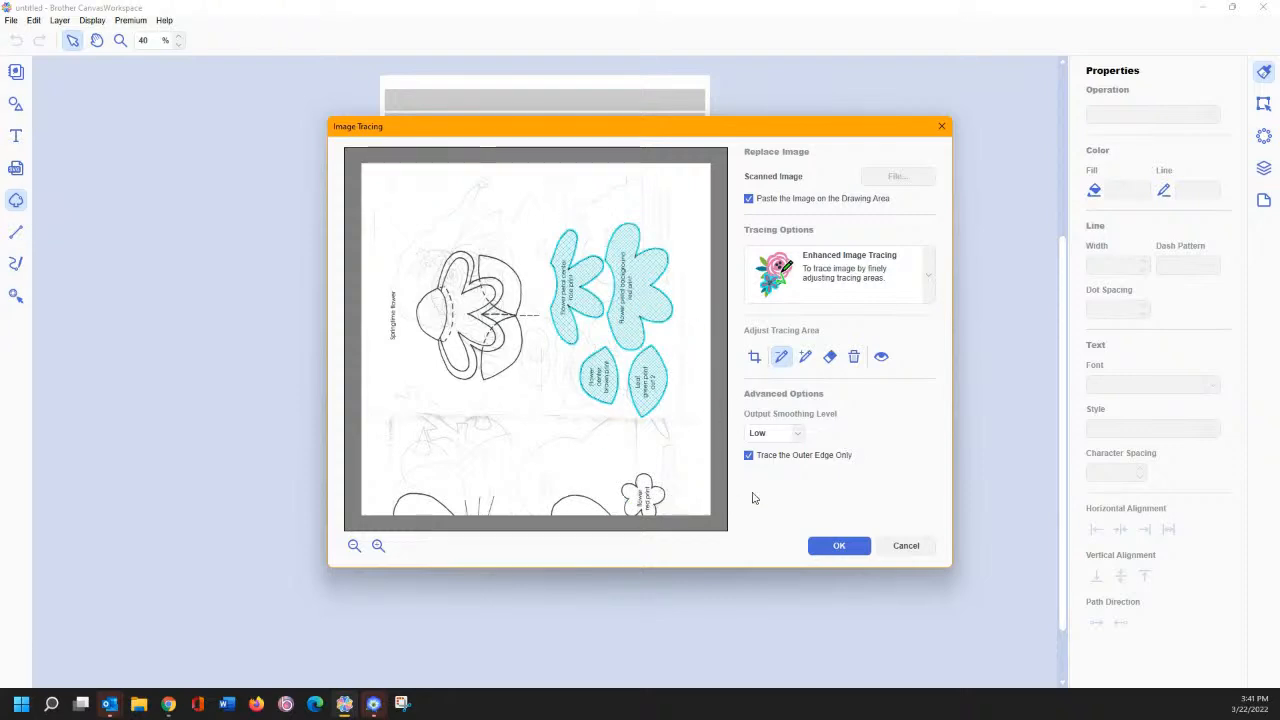
left_click(838, 549)
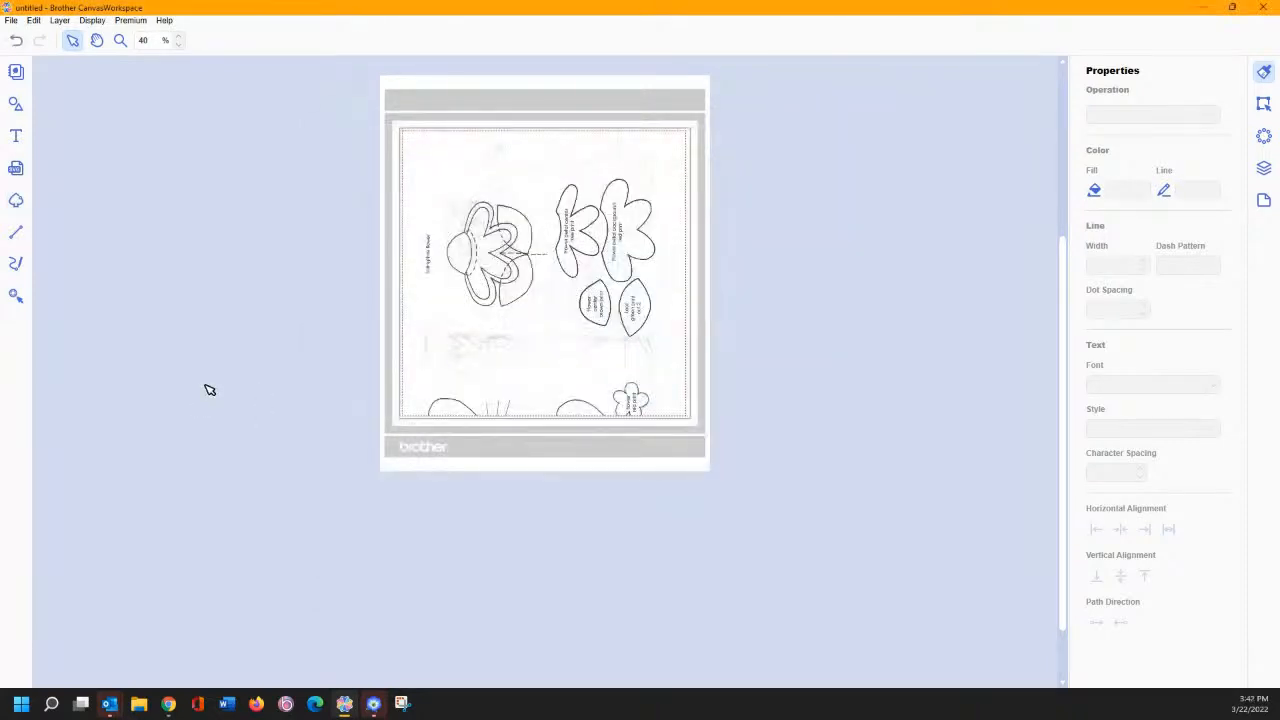
Step: Rotate the traced group with its scanned image by 90 degrees on the mat
left_click(120, 40)
left_click_drag(434, 157, 726, 380)
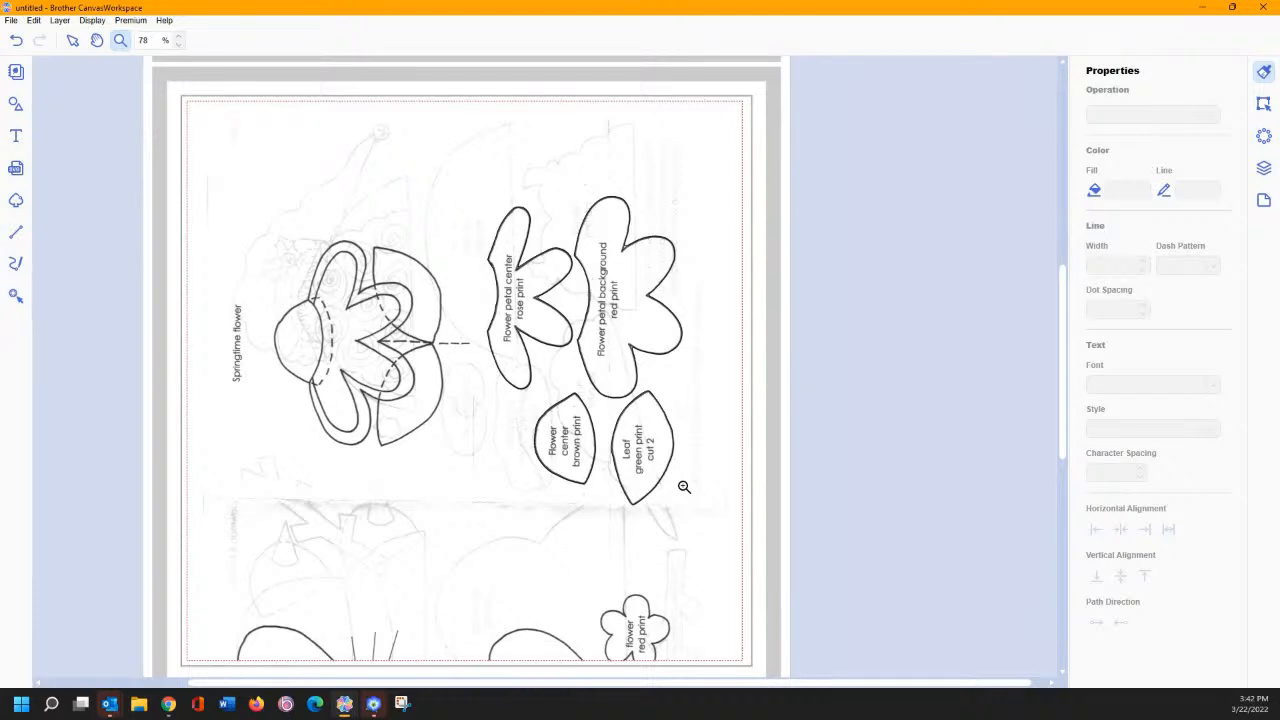
left_click(72, 40)
left_click(1263, 168)
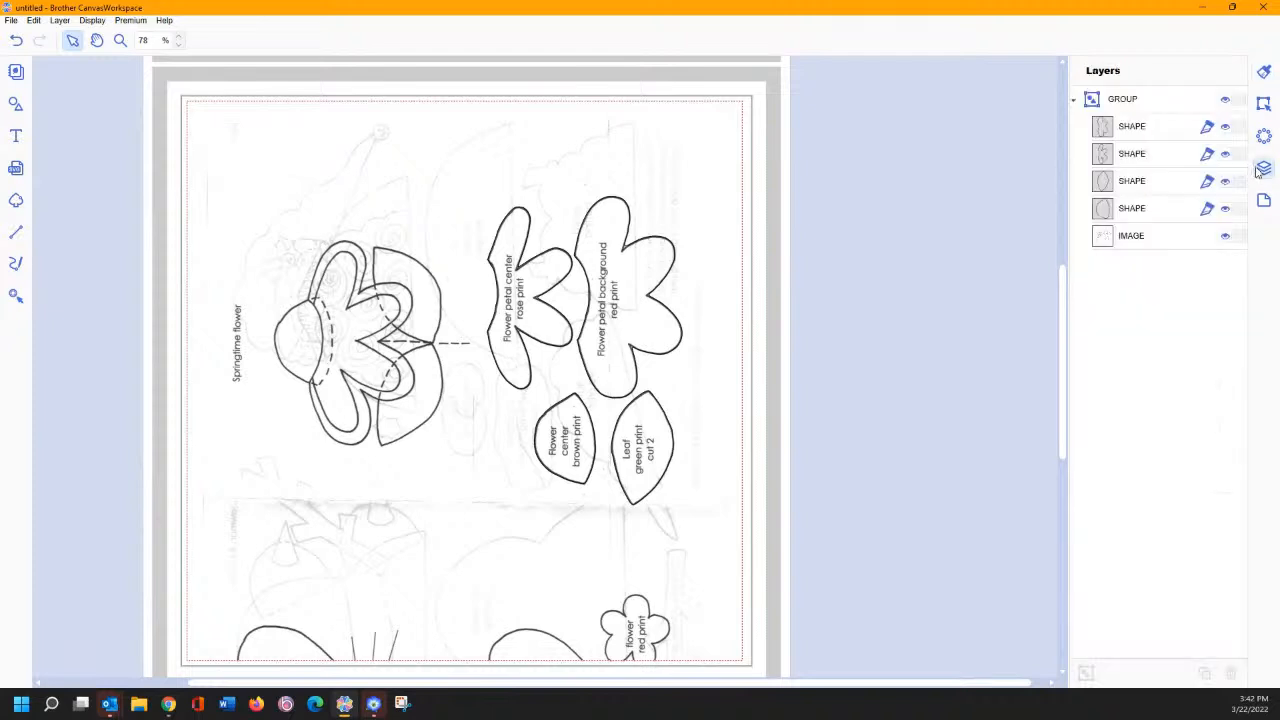
left_click(630, 191)
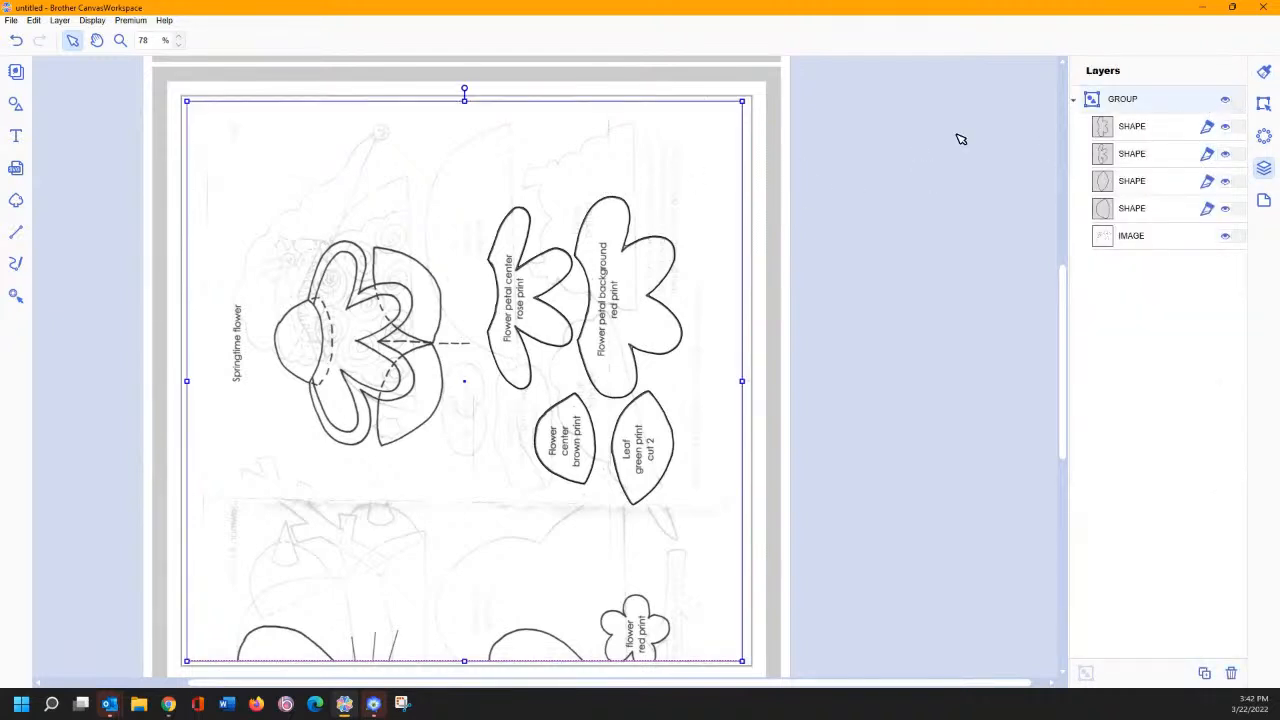
left_click(1264, 107)
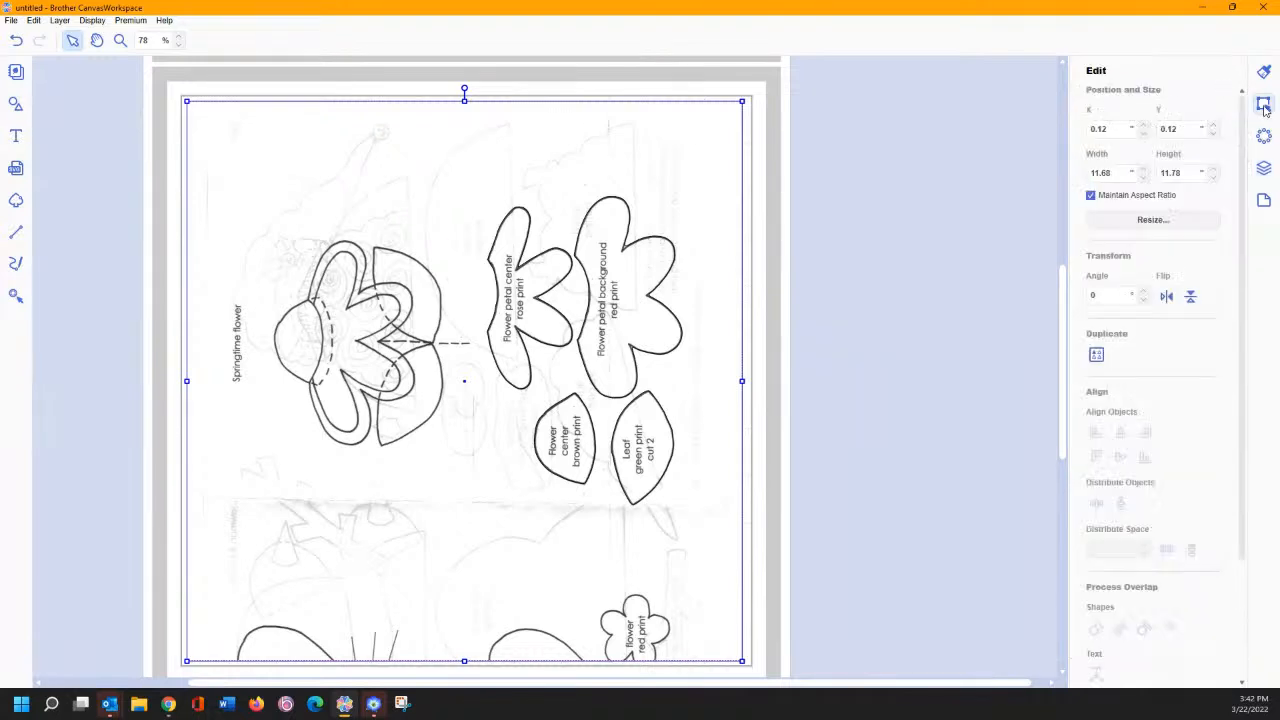
left_click(1112, 296)
key("Return")
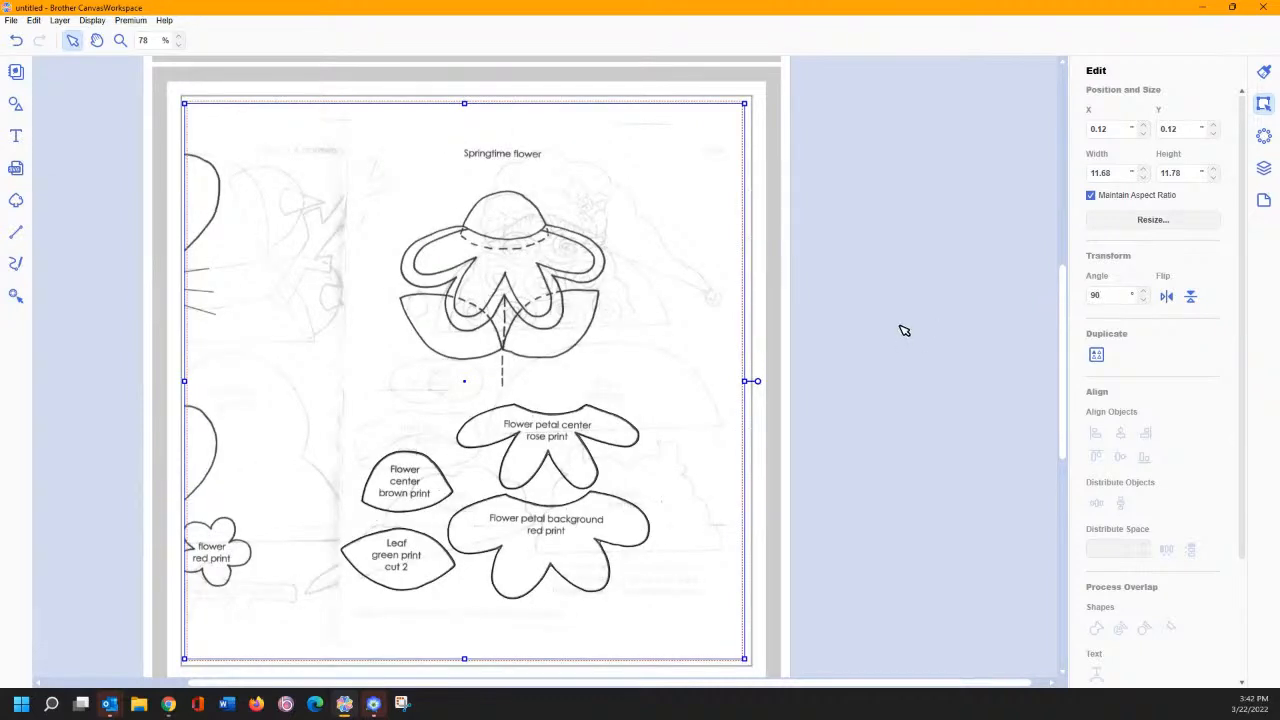
left_click(915, 290)
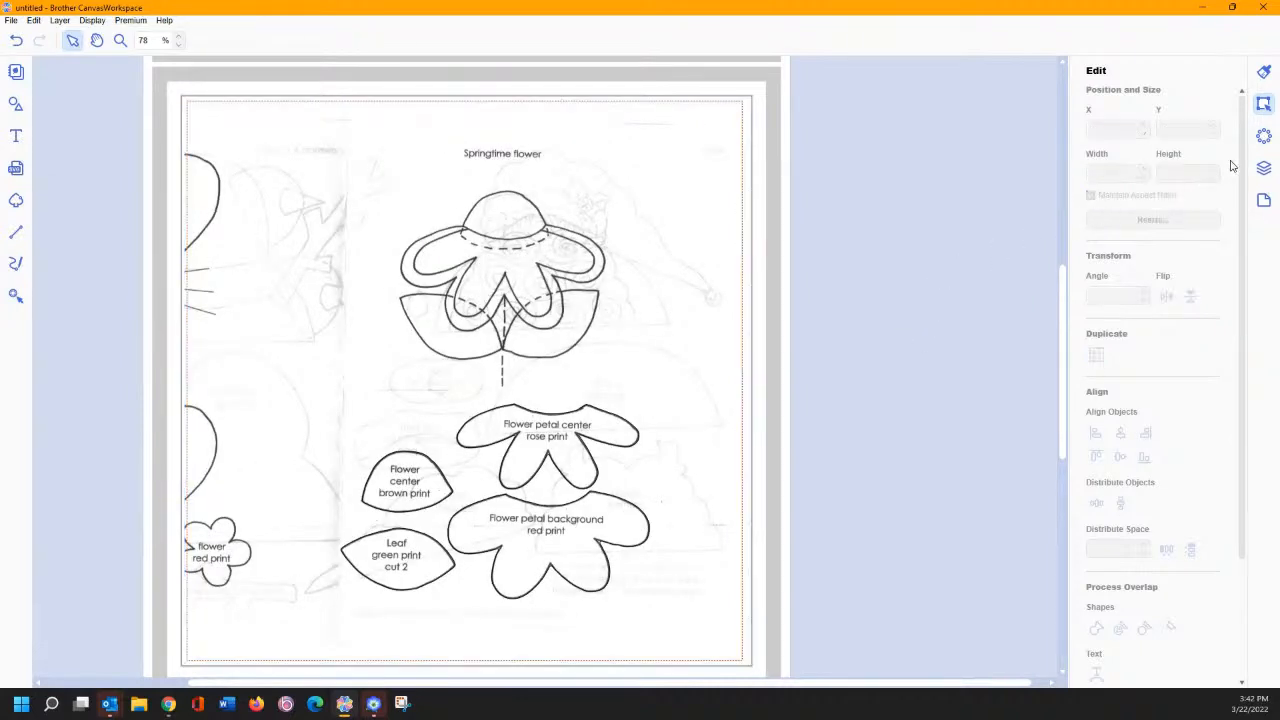
Step: Set the line color of all four traced shapes in the group to green #338C2B
left_click(1263, 168)
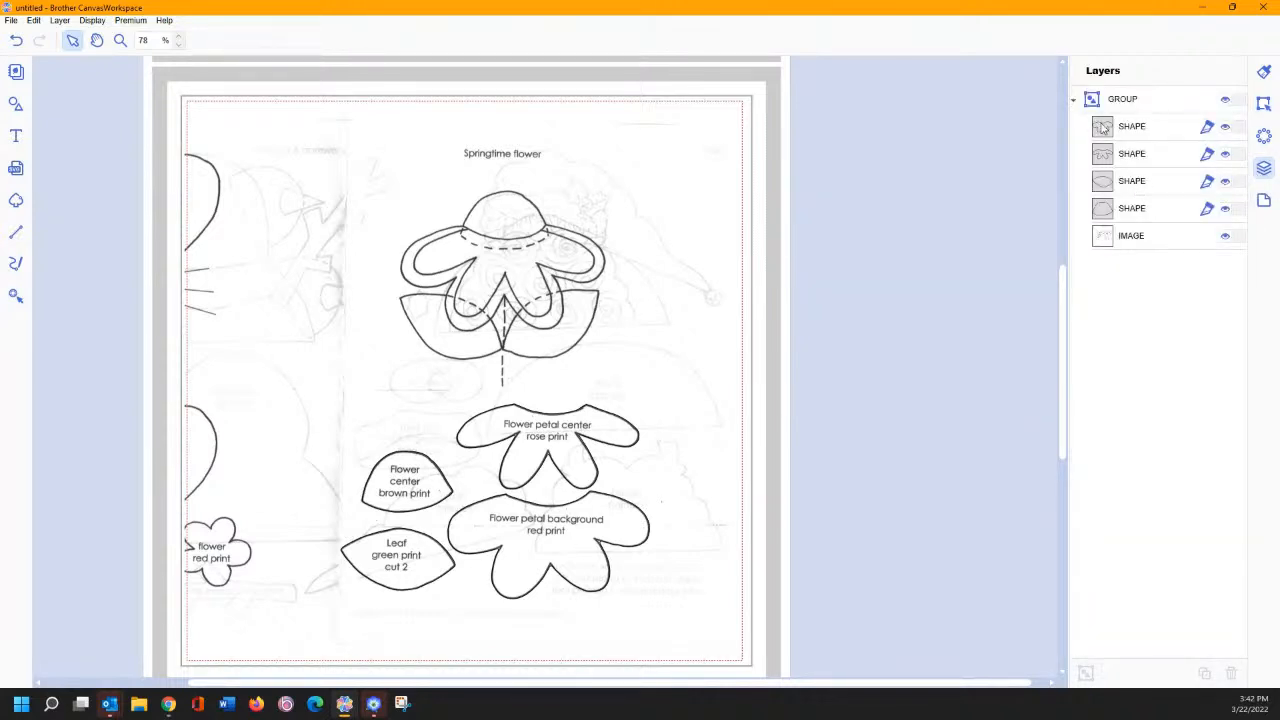
left_click(1104, 128)
left_click(1104, 208, "shift")
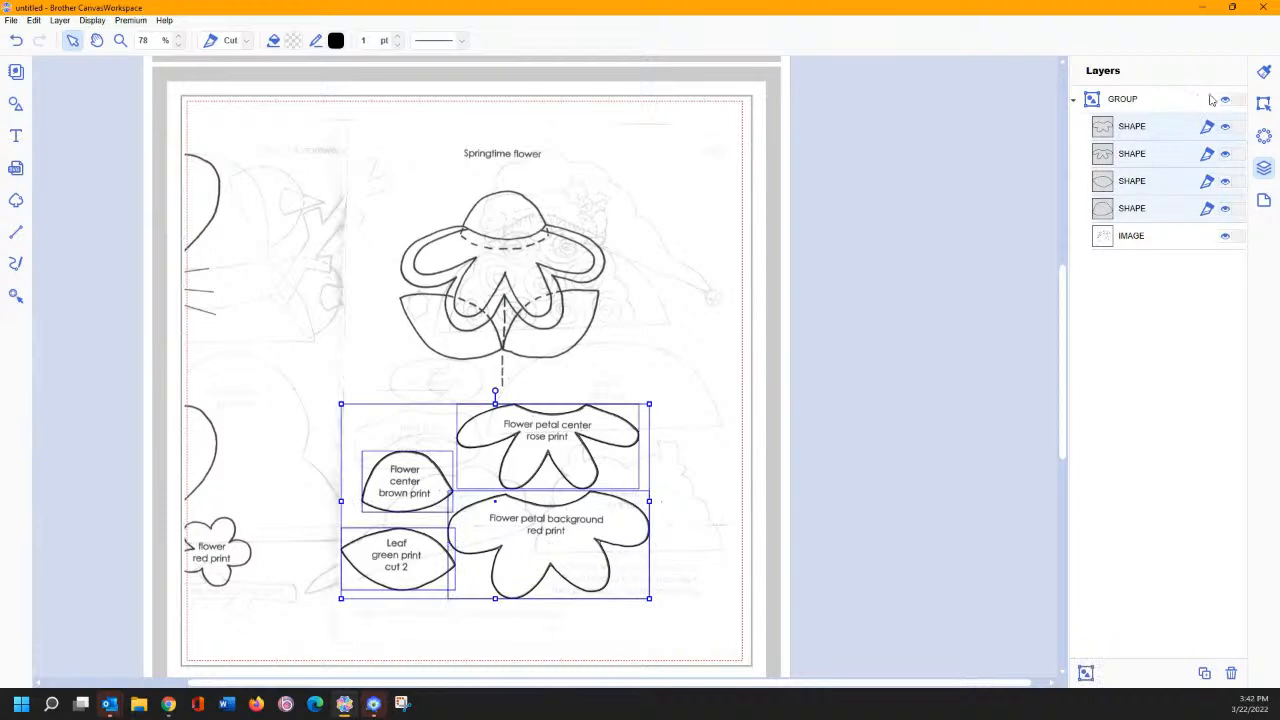
left_click(1263, 73)
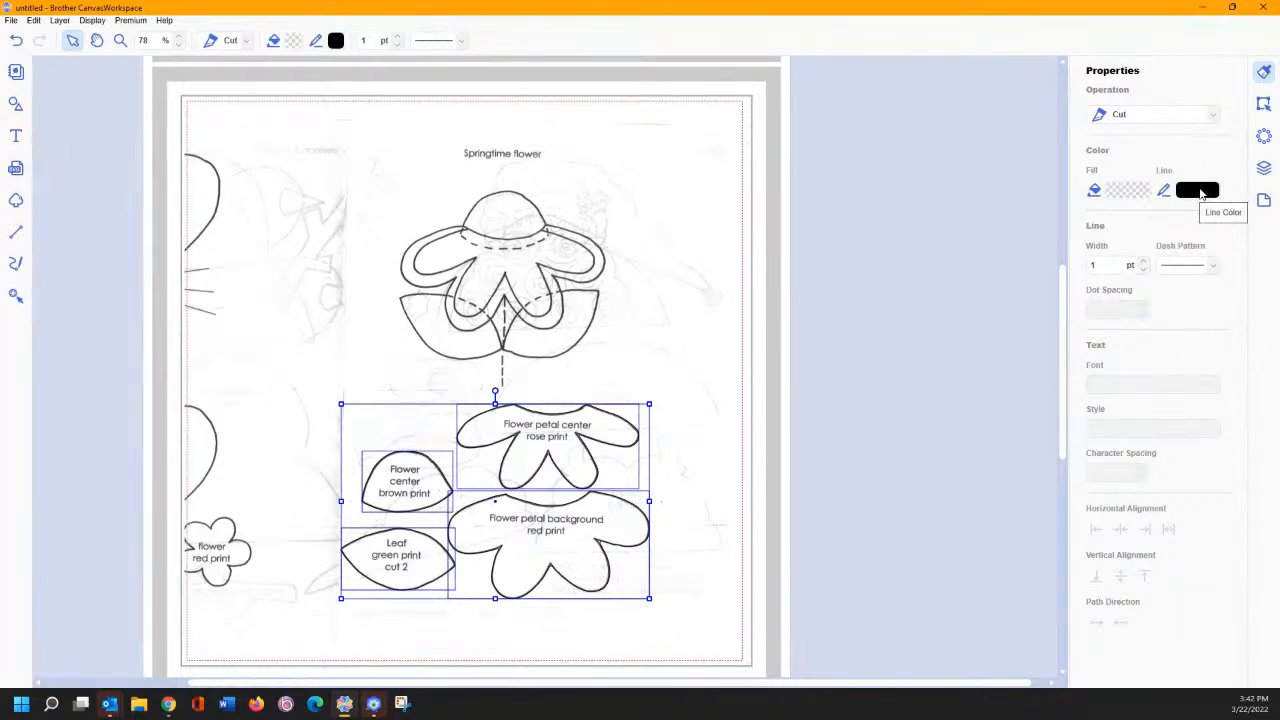
left_click(1201, 191)
left_click(1261, 75)
left_click(1198, 191)
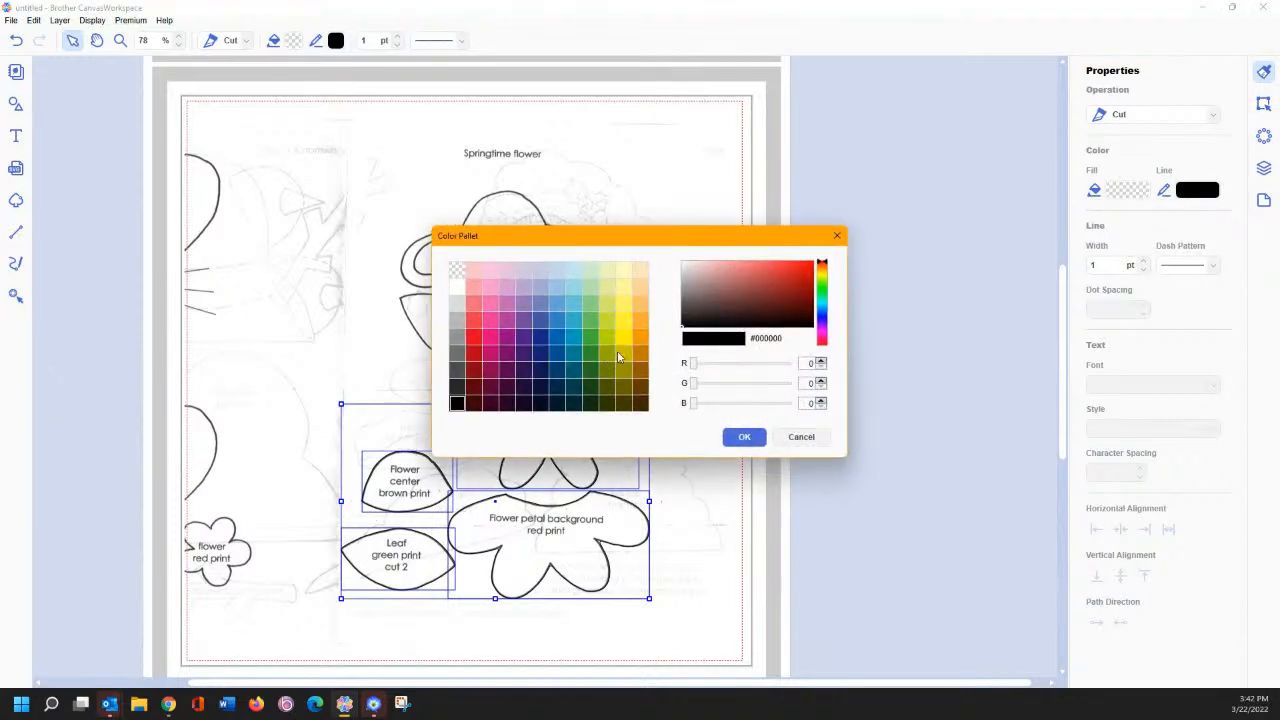
left_click(590, 353)
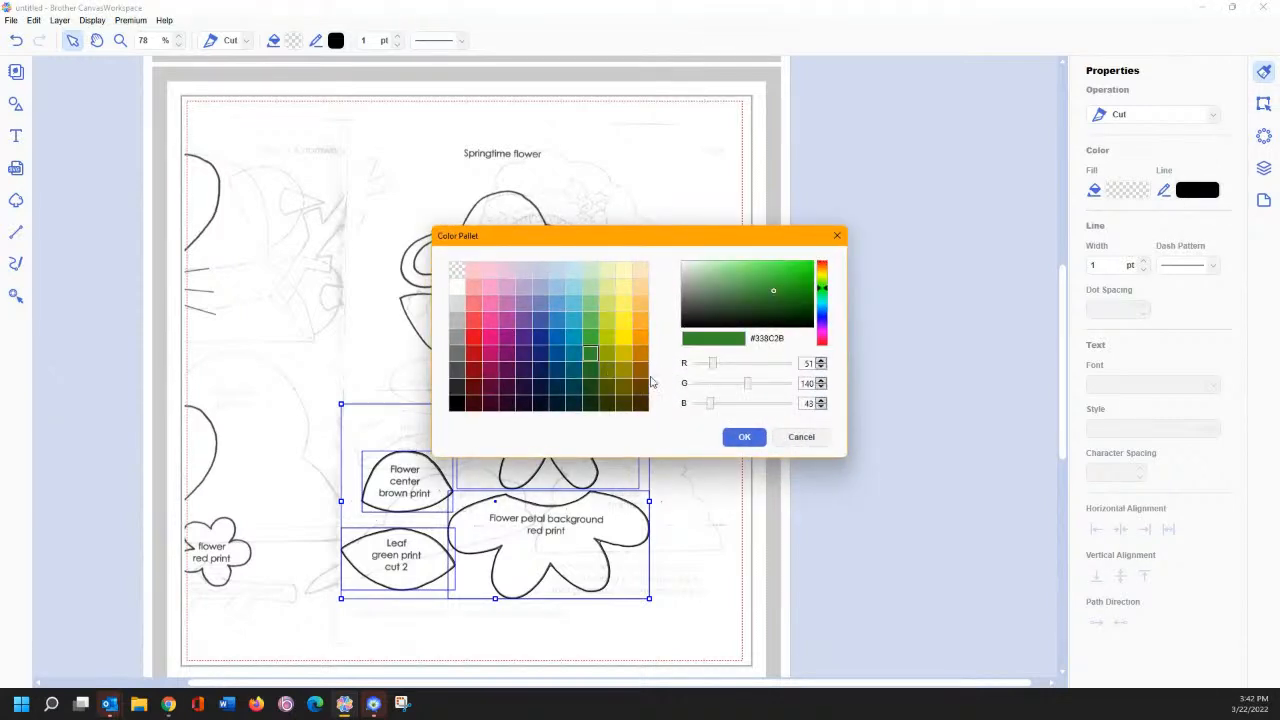
left_click(744, 436)
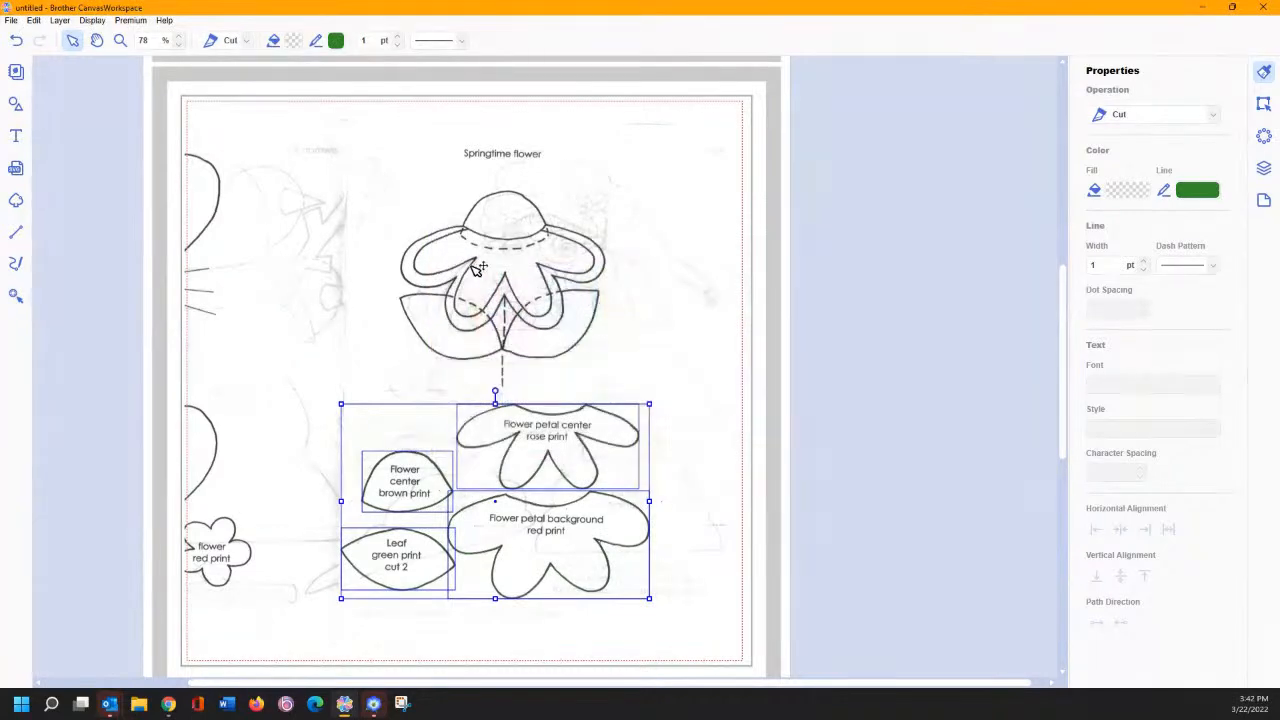
Step: Inspect up close how the green outlines follow the printed lines of the flower center, leaf and petal background
left_click(120, 40)
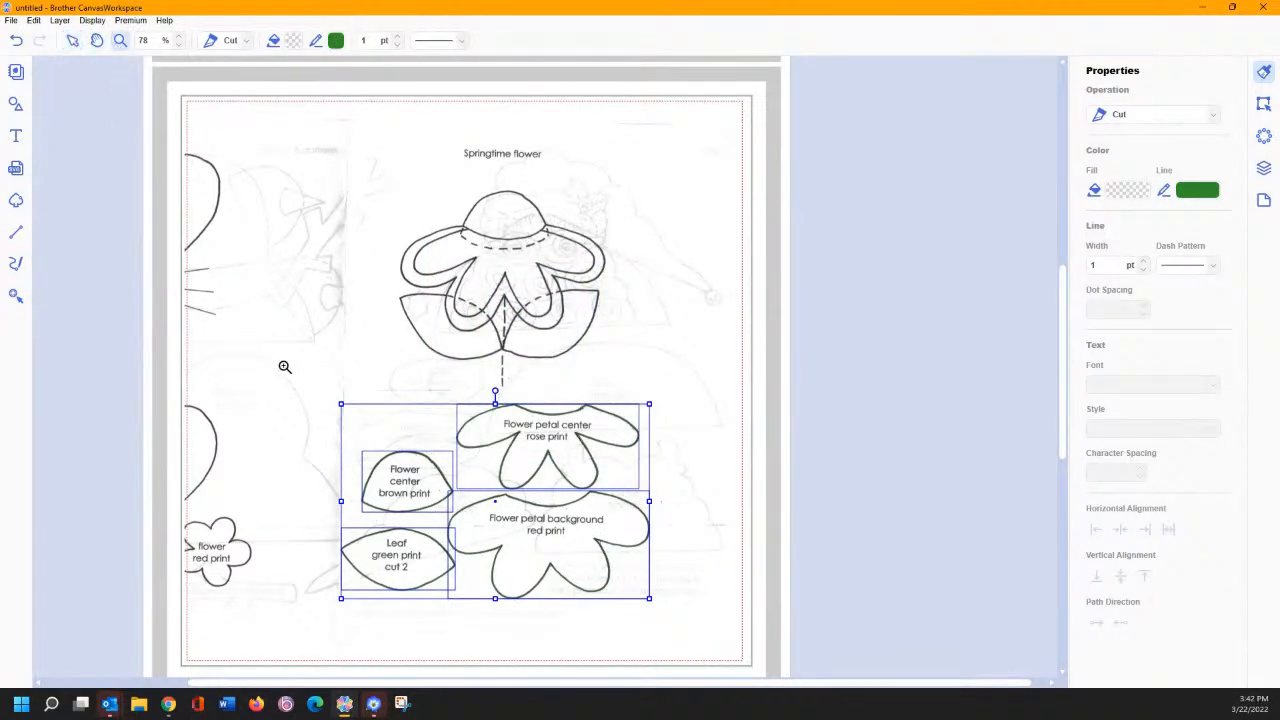
left_click_drag(329, 432, 482, 548)
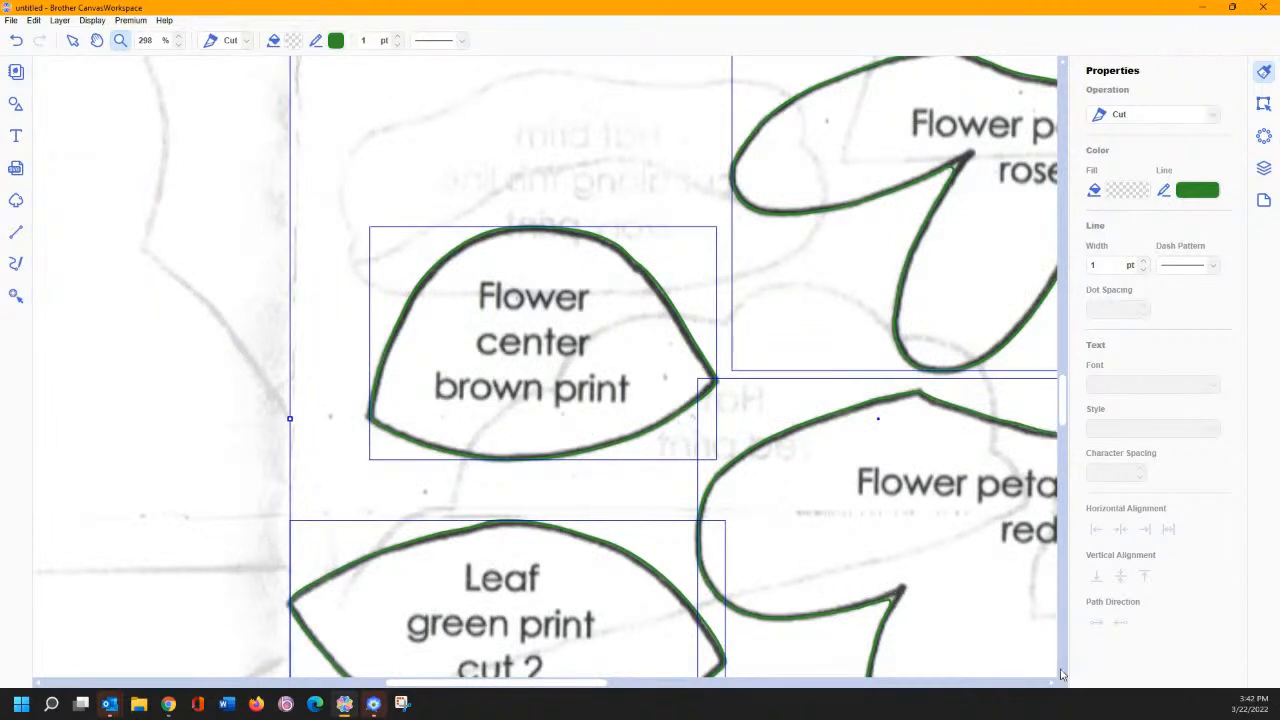
scroll(1062, 675, "down", 5)
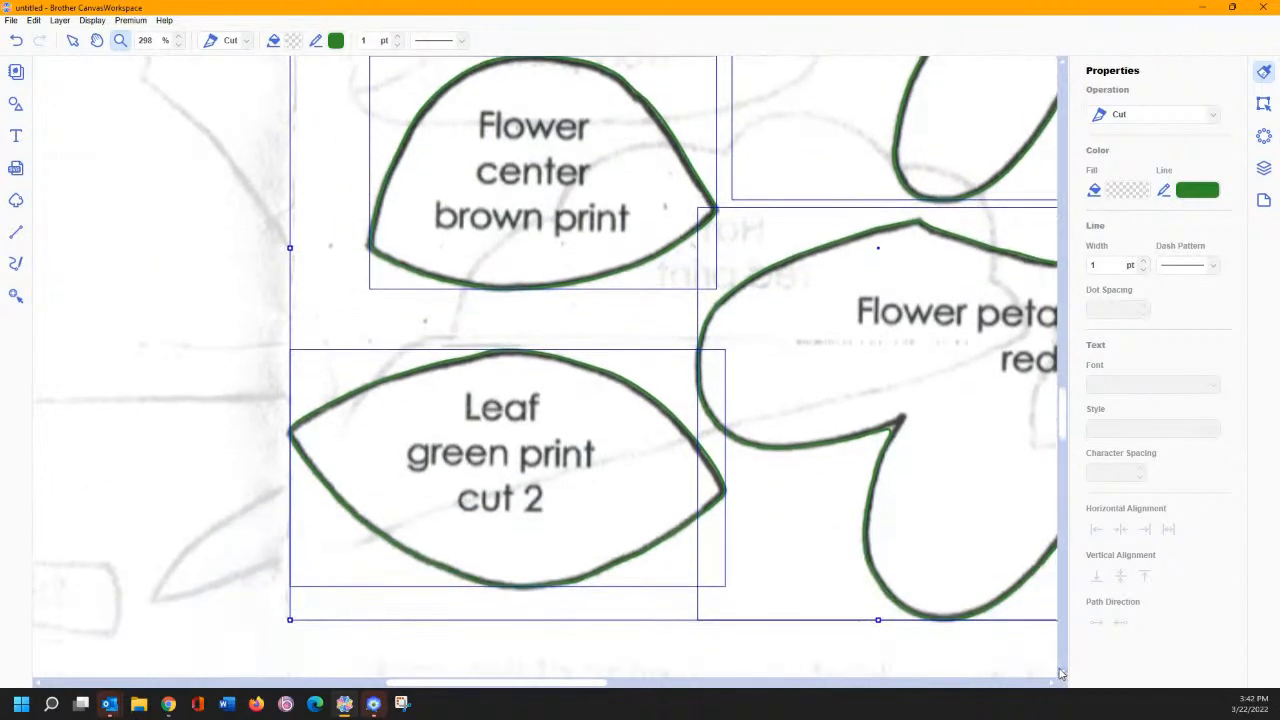
left_click(1051, 683)
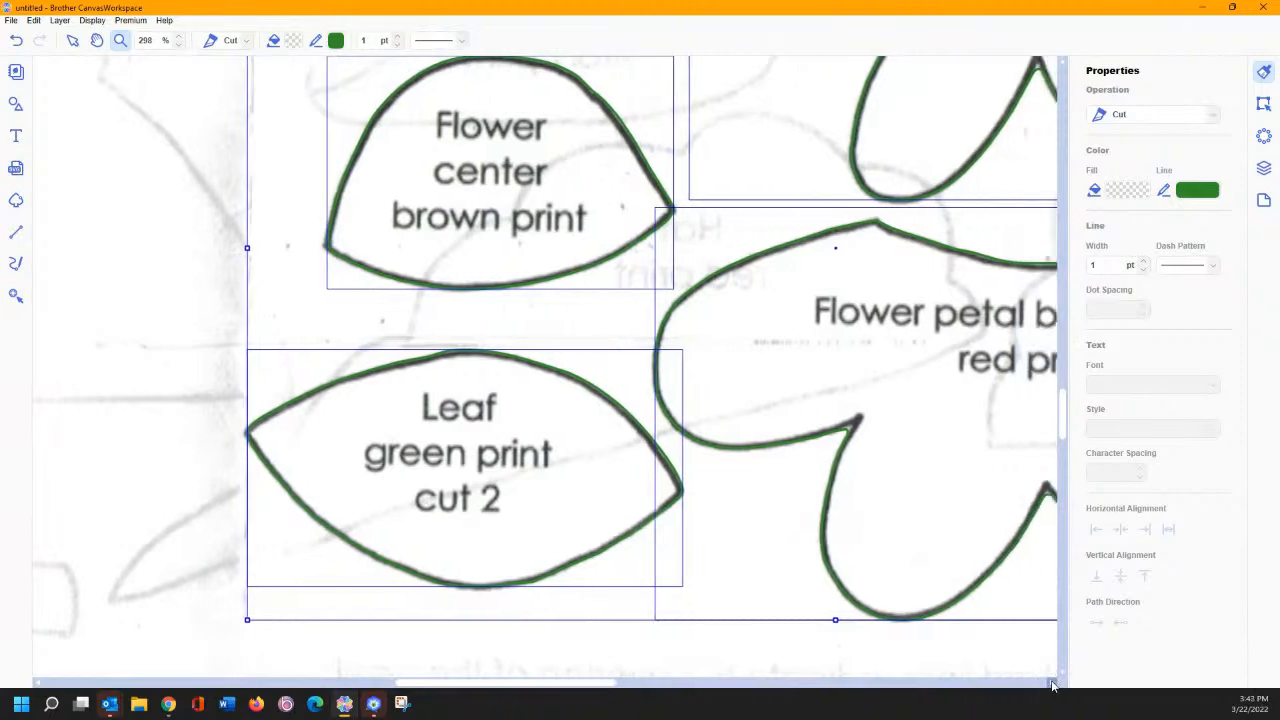
left_click_drag(1051, 683, 1051, 685)
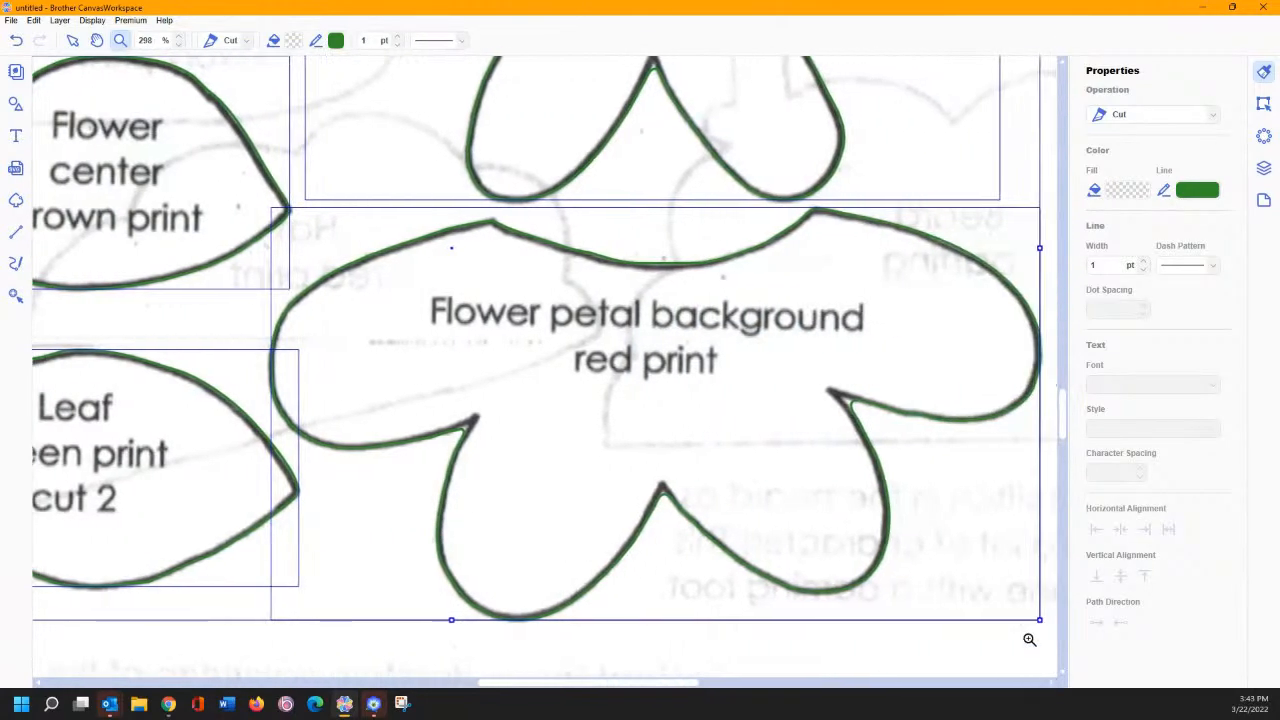
Step: Open the flower petal background shape for path editing and hide its control points
left_click(1265, 168)
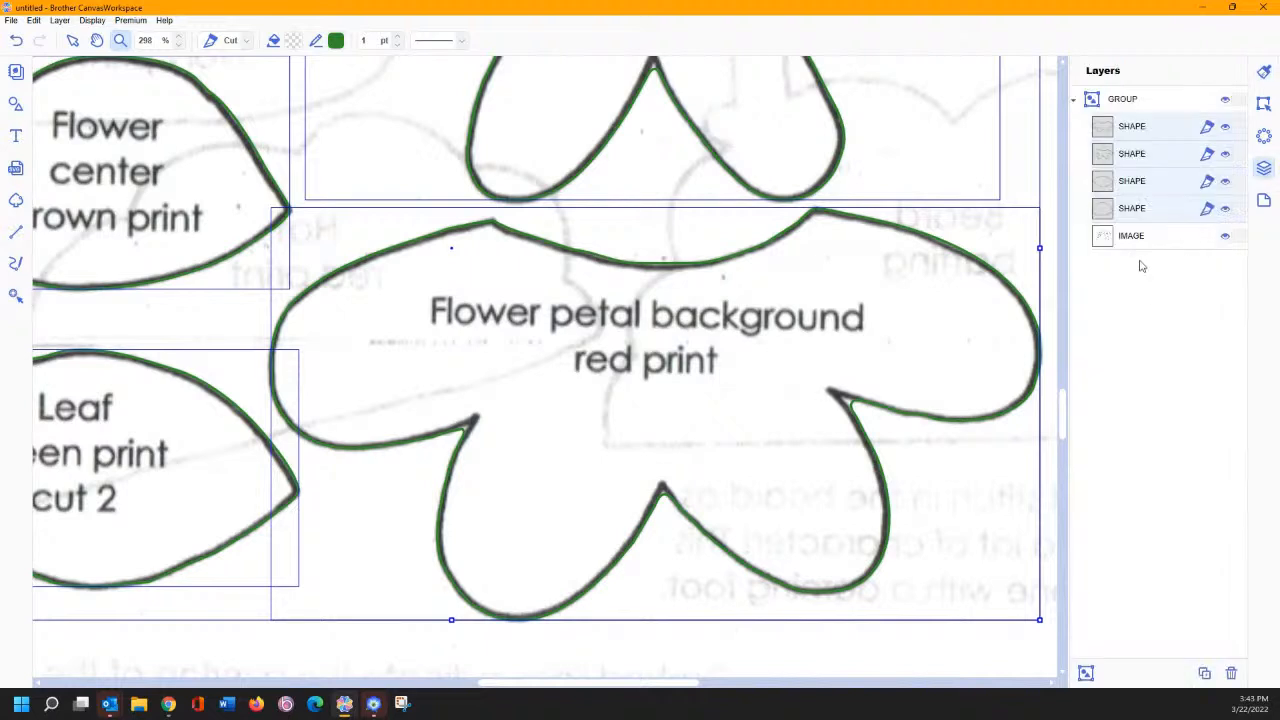
left_click(1105, 213)
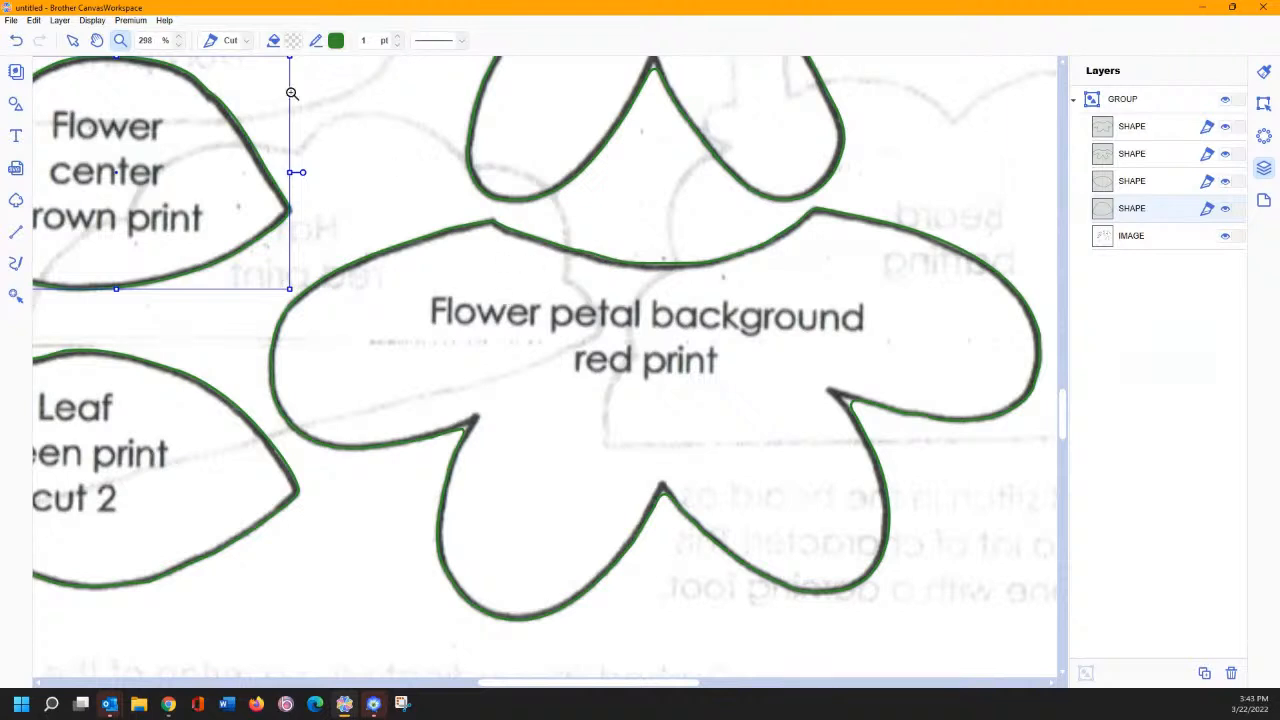
left_click(74, 42)
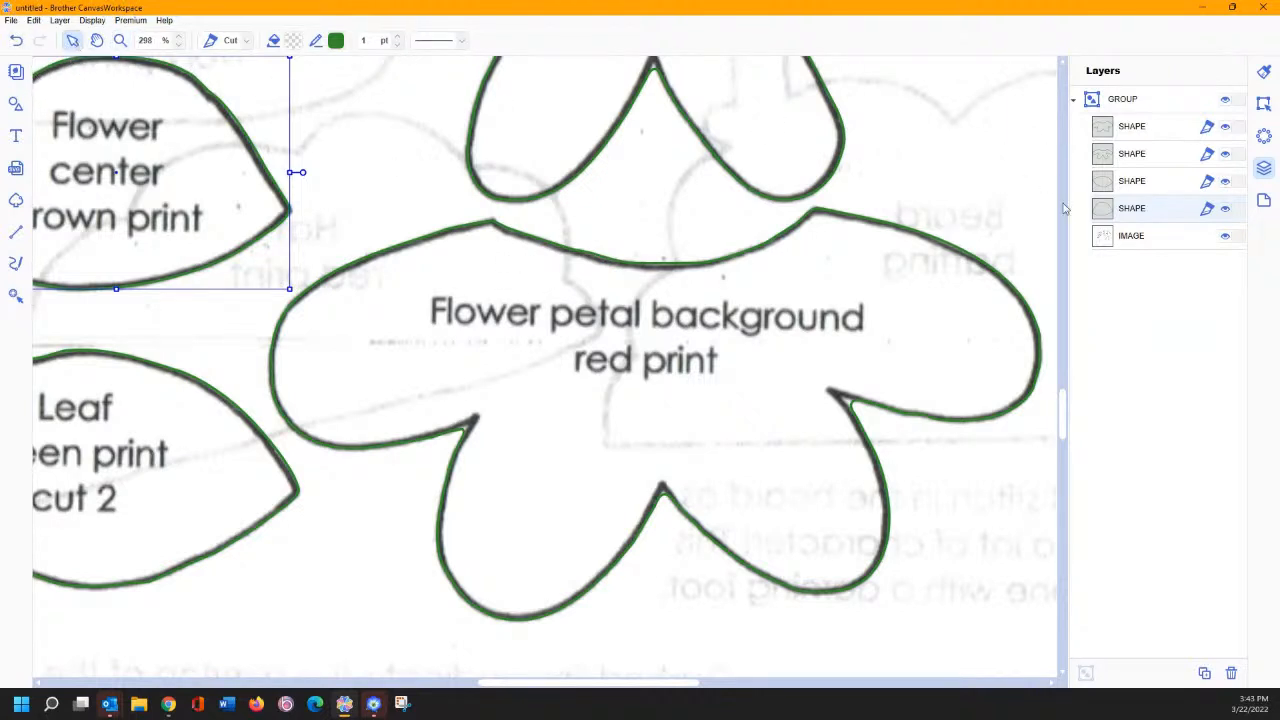
left_click(1098, 130)
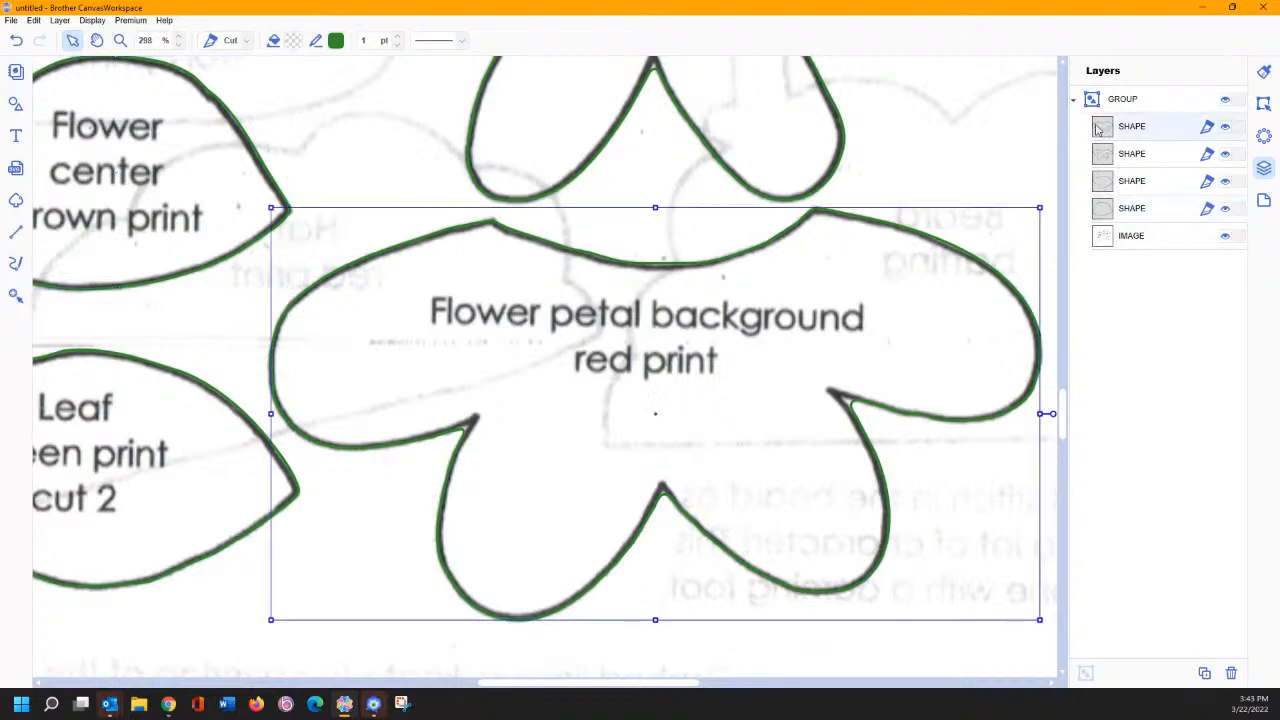
double_click(407, 250)
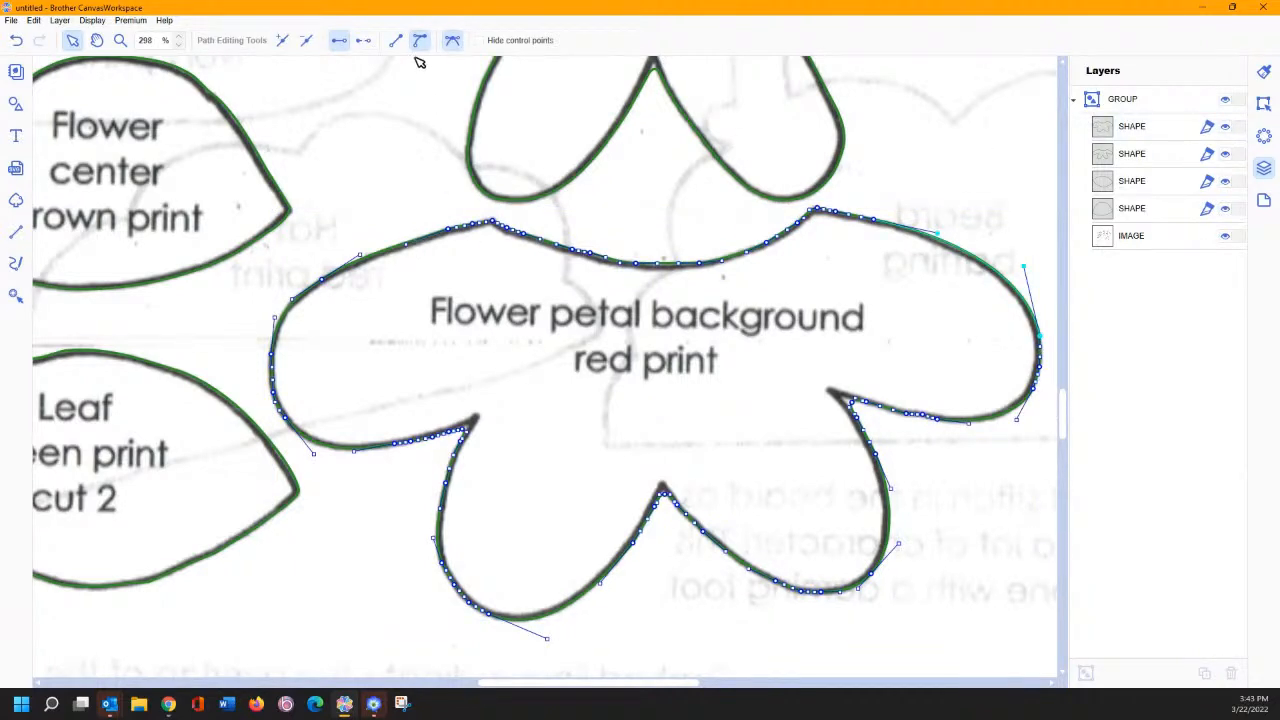
left_click(479, 40)
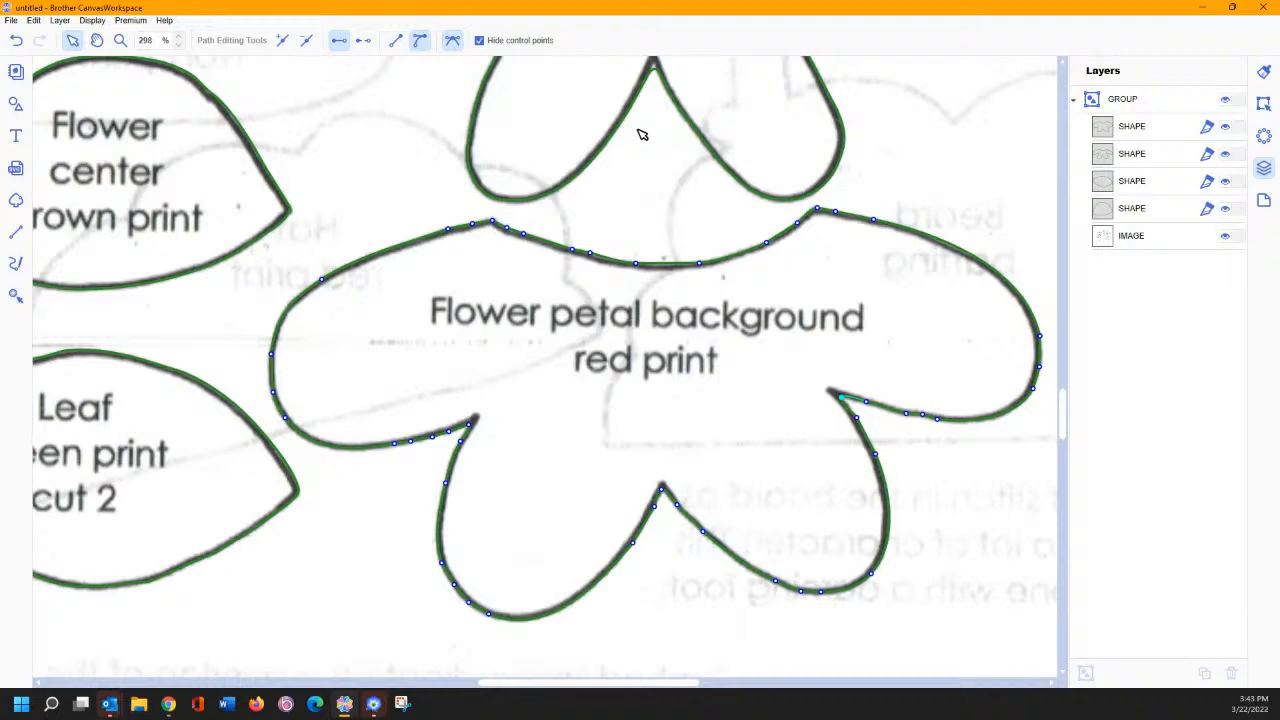
left_click_drag(1064, 414, 1059, 384)
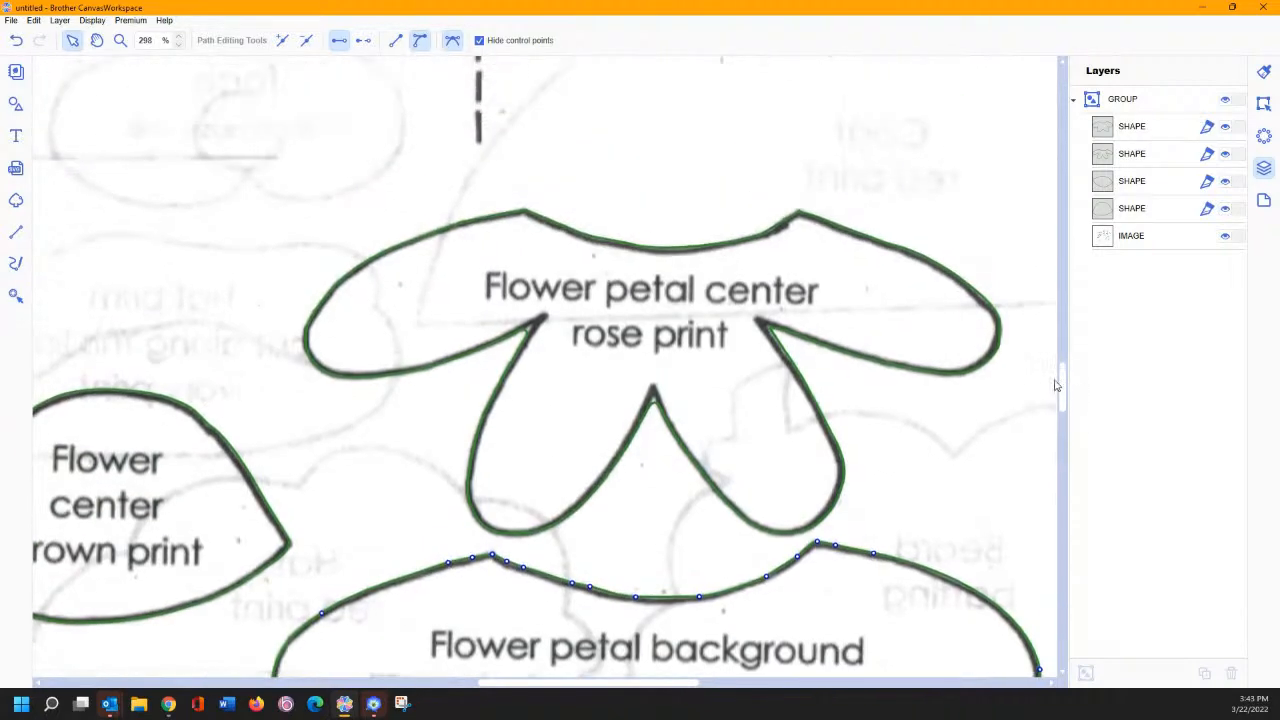
Step: Move the points at the three inner notches and near the upper edge of the flower petal center shape onto the printed line
left_click(529, 331)
left_click(531, 334)
left_click(531, 334)
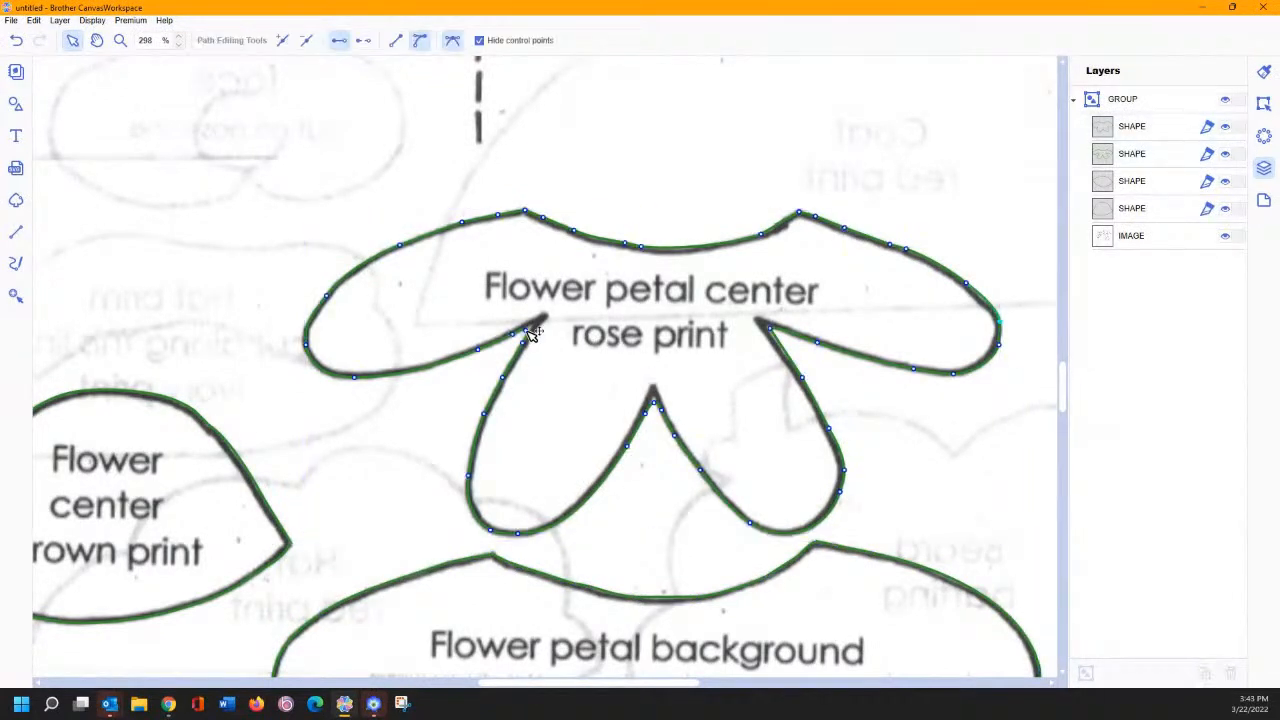
left_click(533, 325)
left_click(655, 397)
left_click(768, 326)
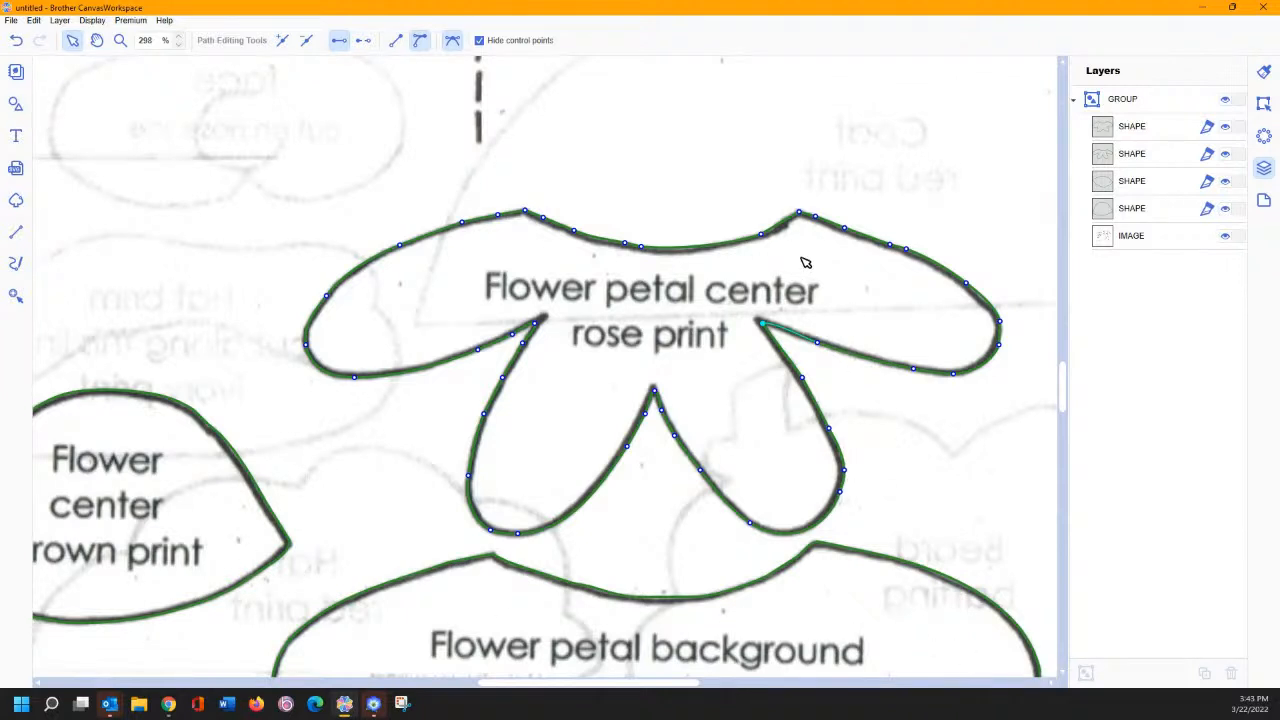
left_click(766, 236)
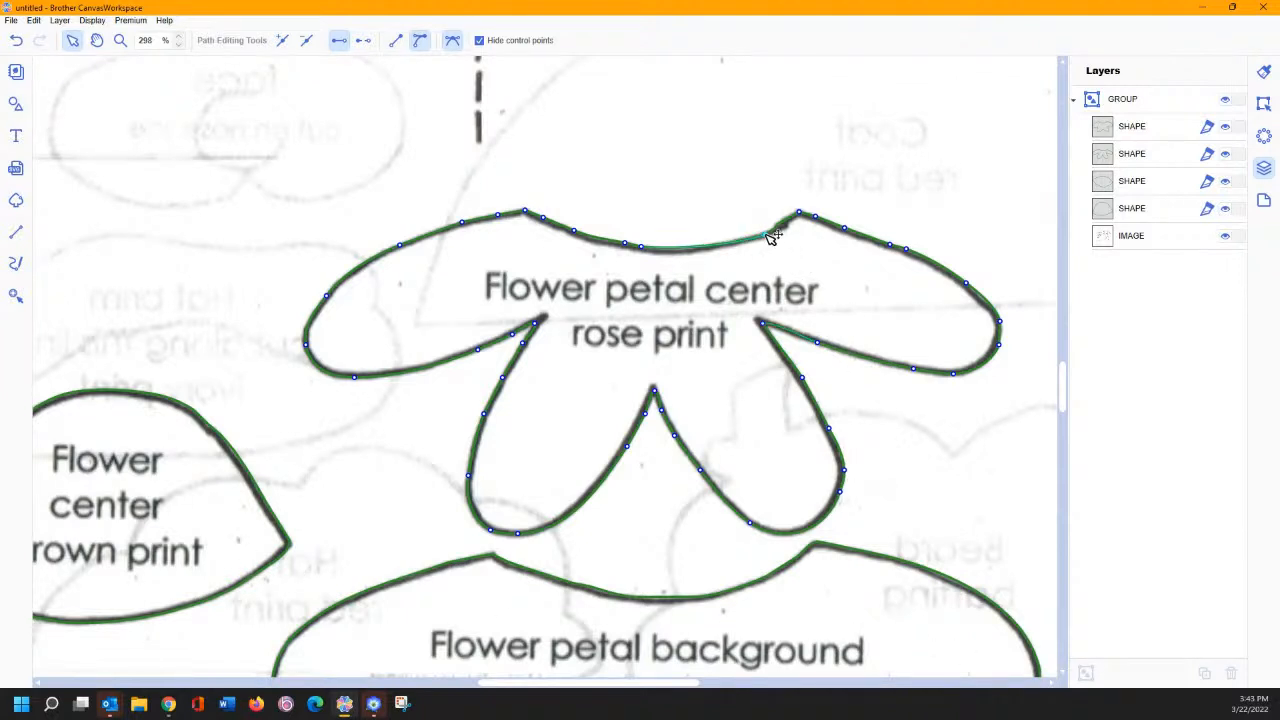
Step: Leave path editing of the petal center shape and hide the scanned image layer in the group
scroll(1065, 676, "down", 5)
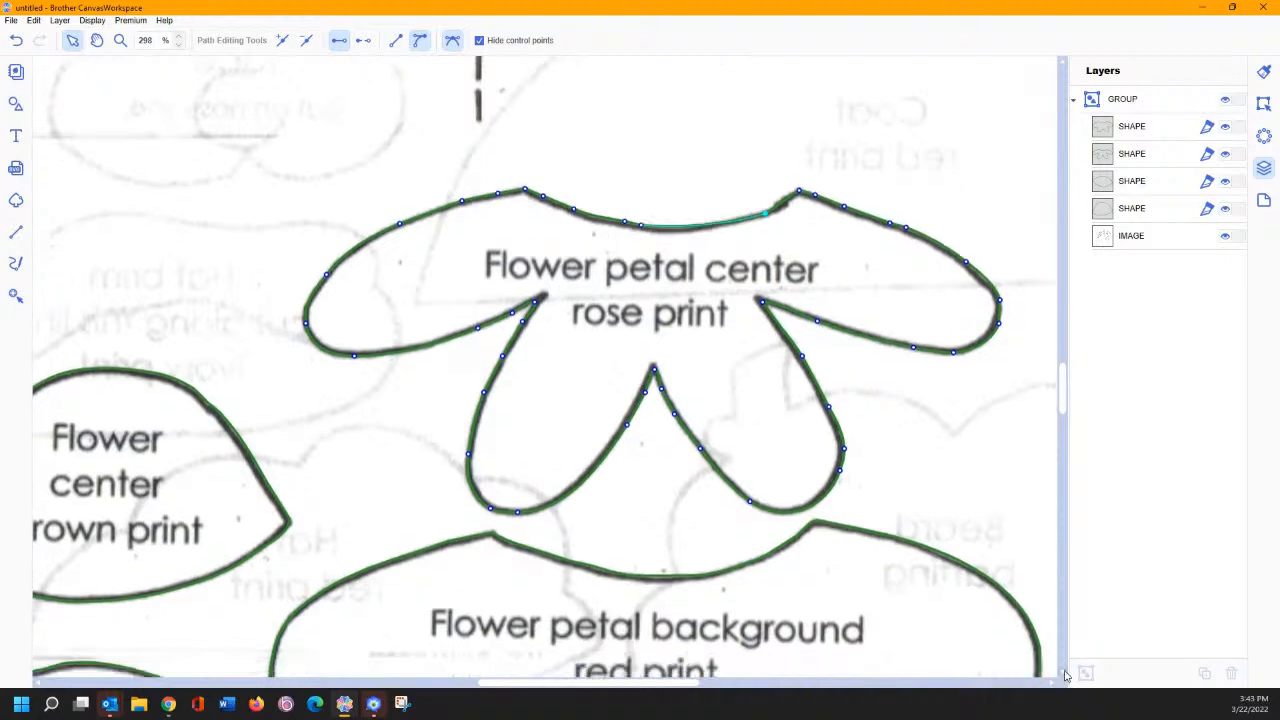
scroll(1065, 676, "down", 4)
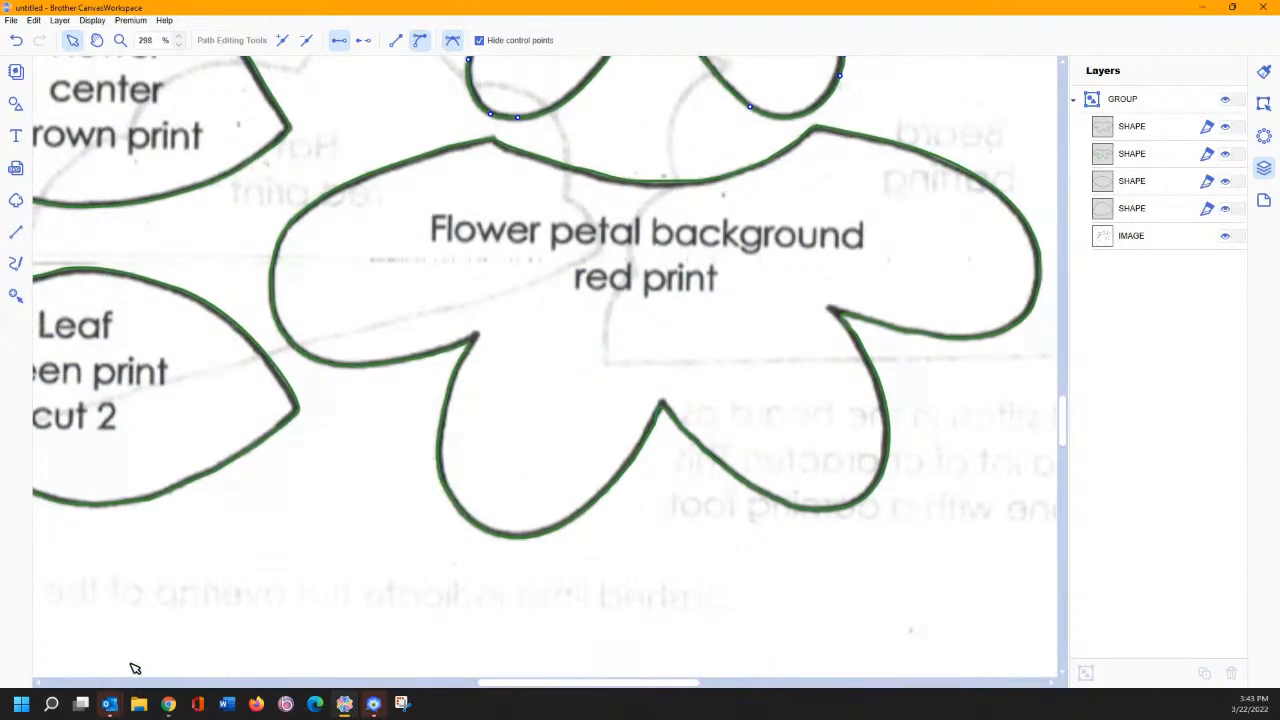
left_click(42, 684)
scroll(42, 684, "left", 7)
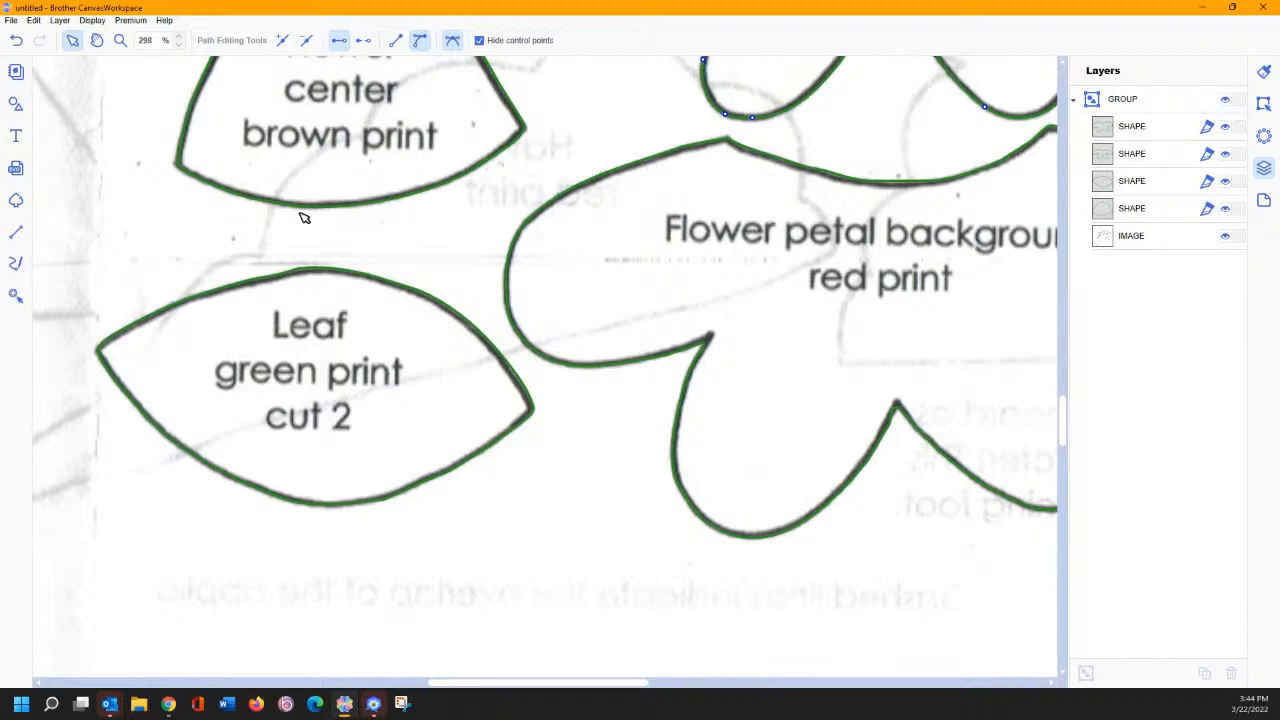
left_click(120, 39)
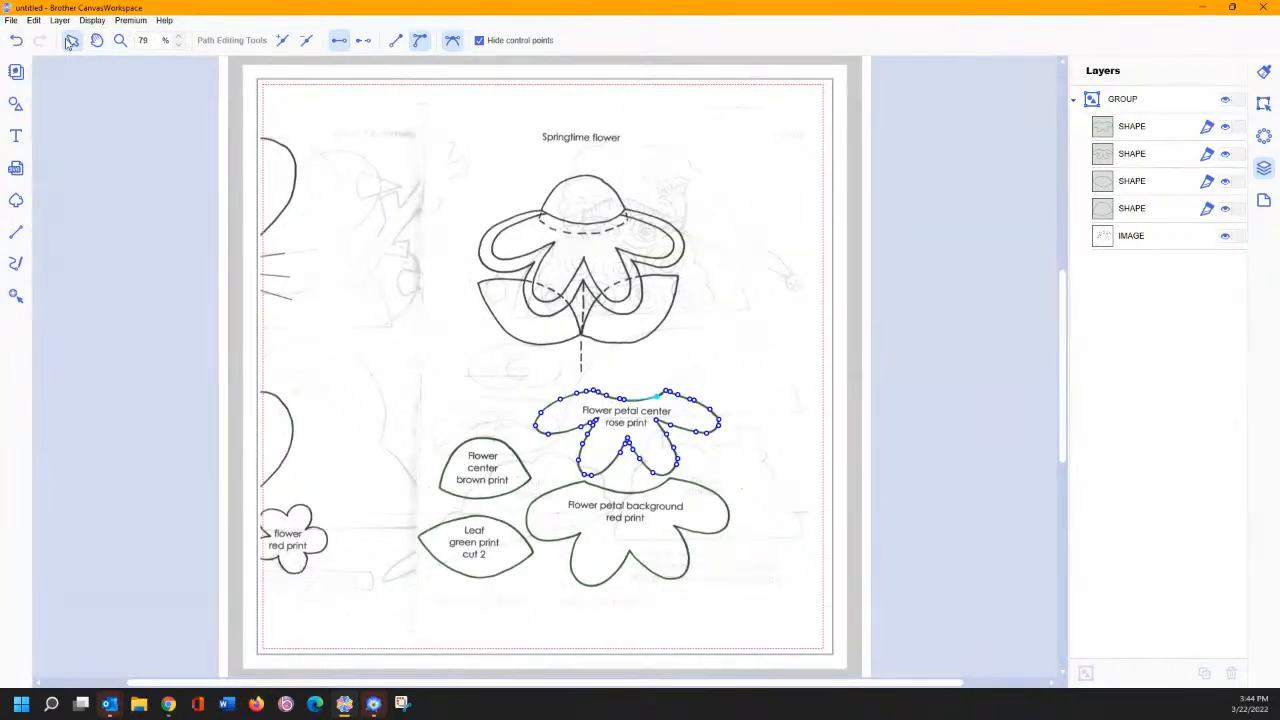
left_click(1225, 237)
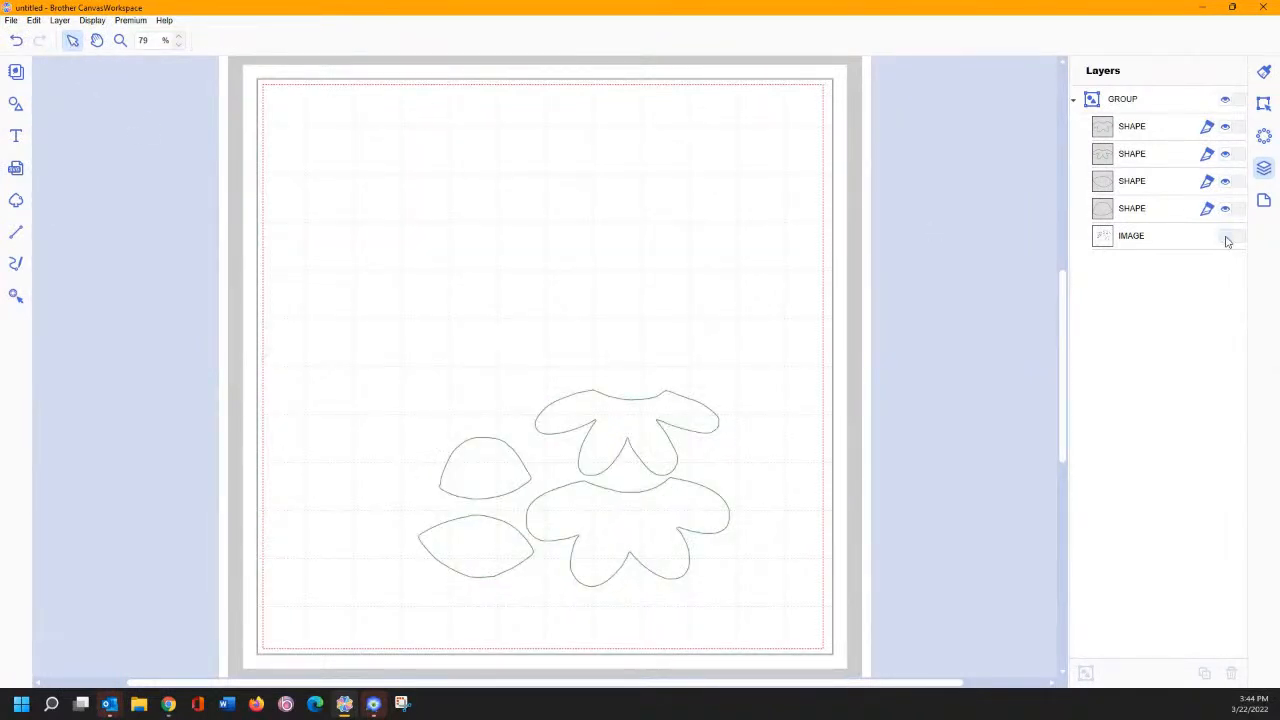
Step: Start exporting the visible traced shapes as an FCM file, accept the hidden-object notice and name the file flower
left_click(11, 20)
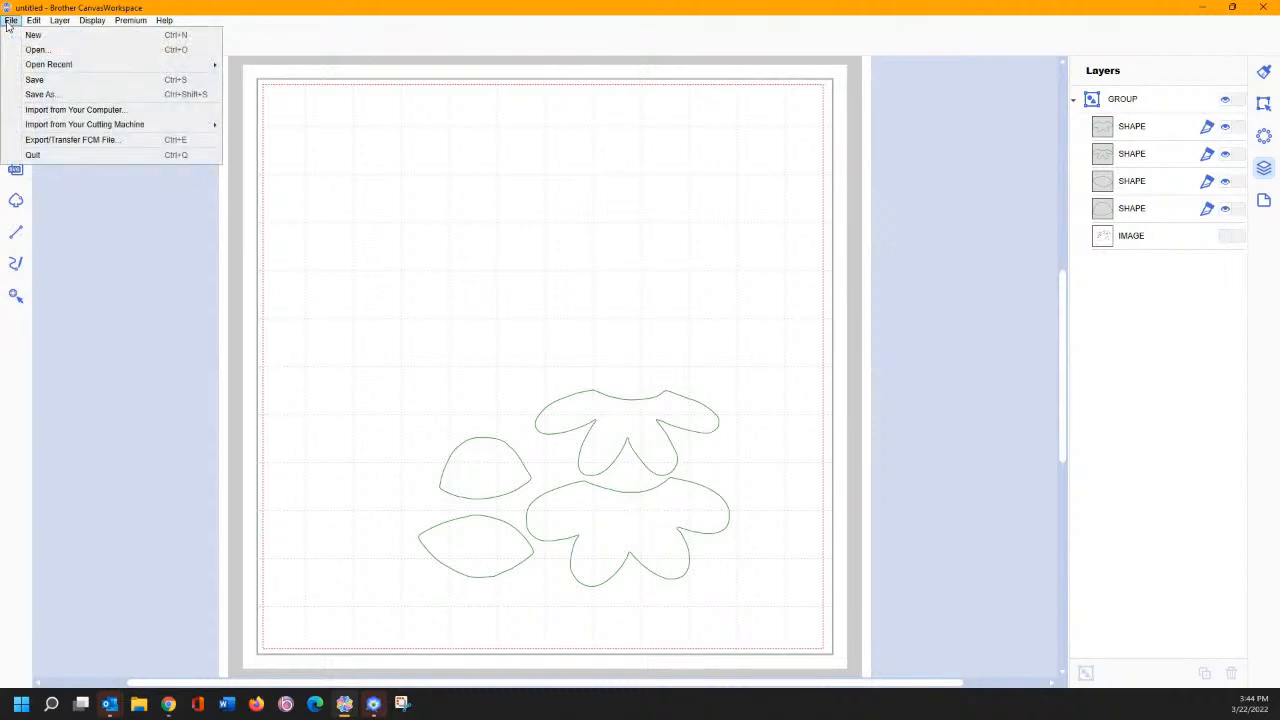
left_click(43, 143)
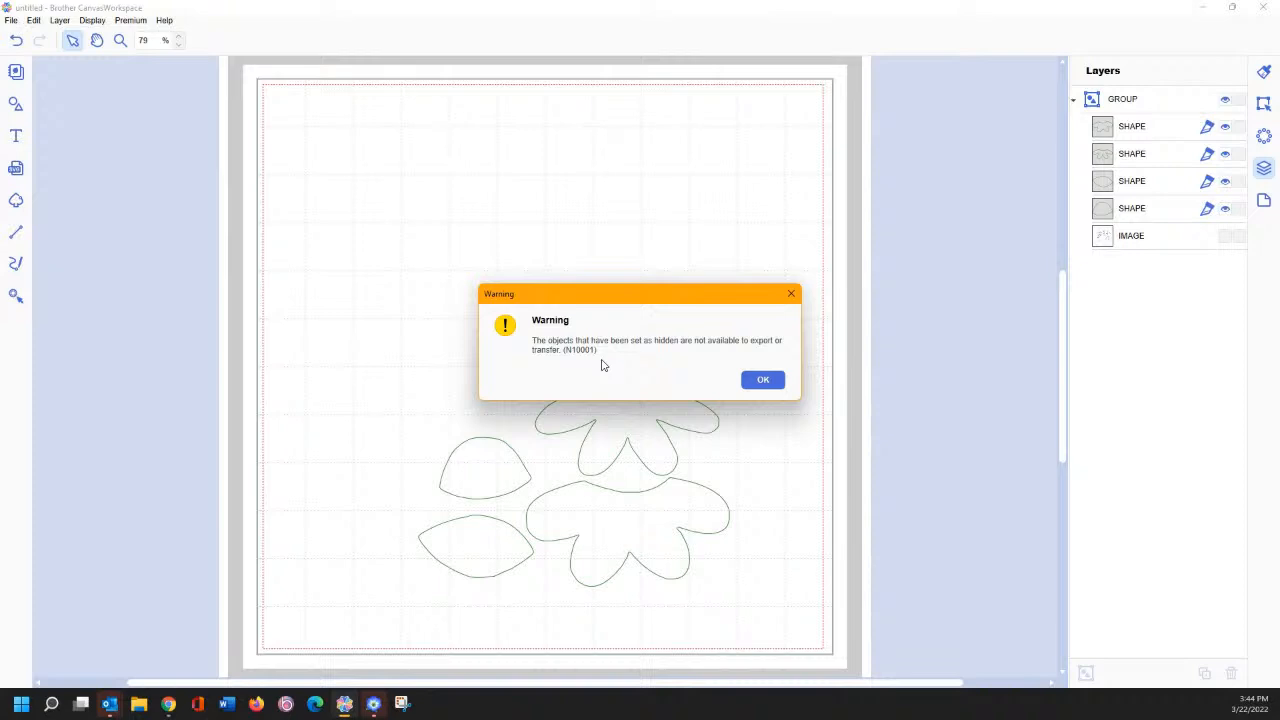
left_click(764, 384)
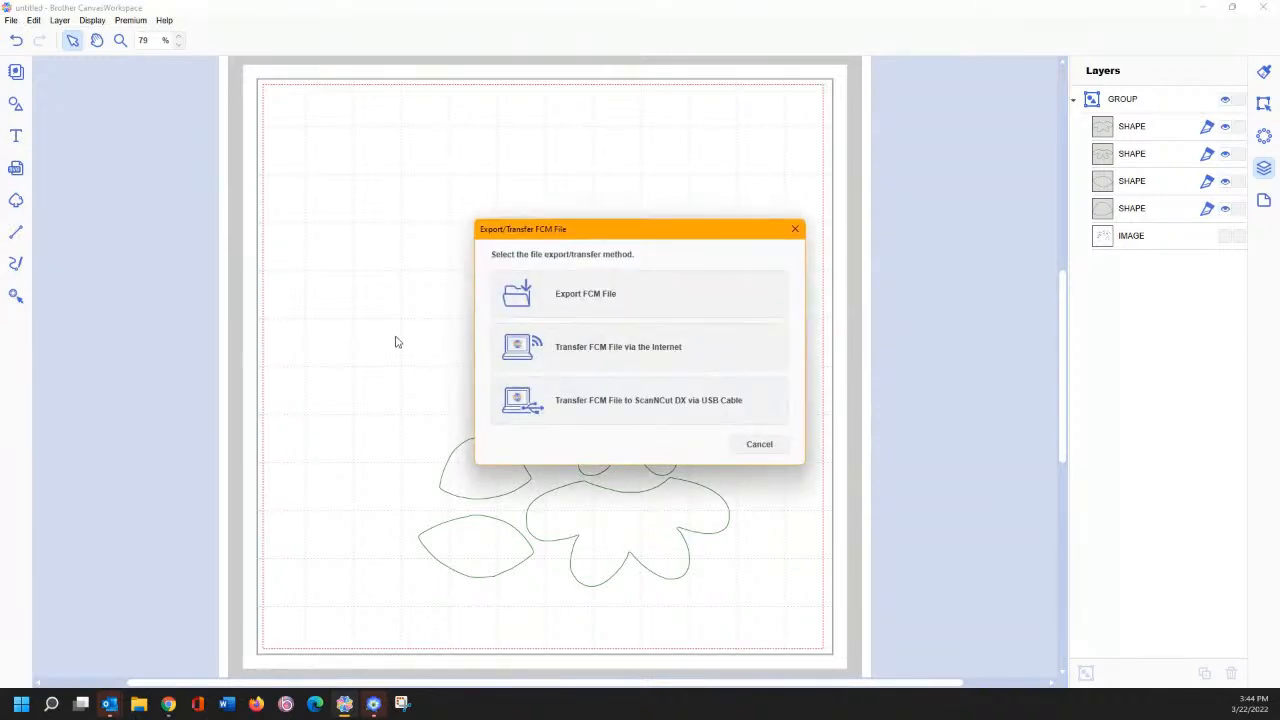
left_click(557, 299)
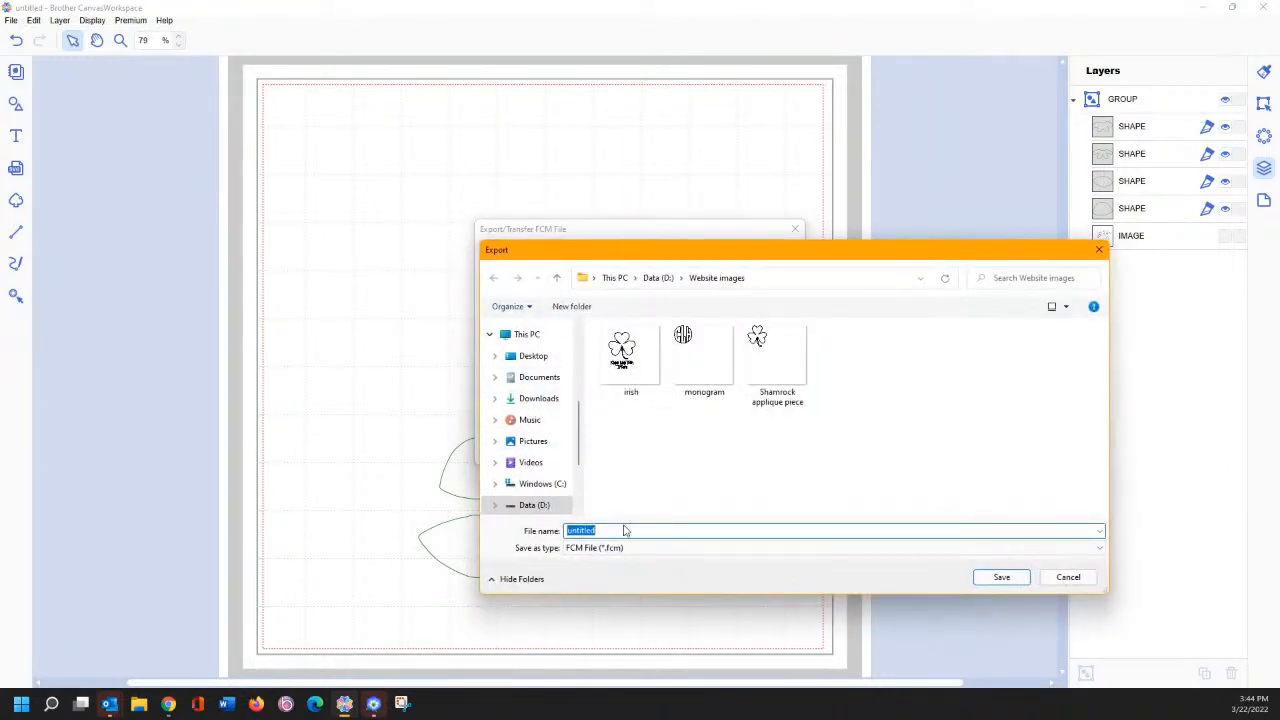
type("flower")
Step: Save the FCM file in the presenter's Facebook Live files folder on the Data (D:) drive
left_click(659, 278)
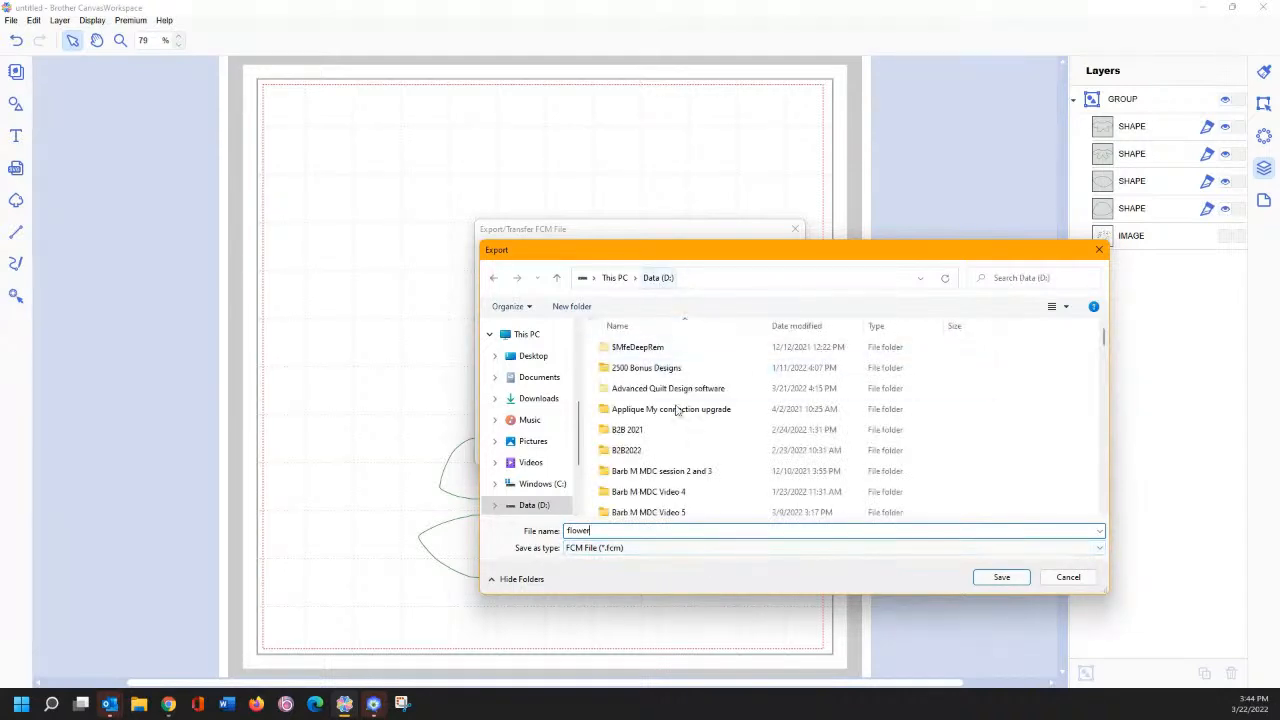
scroll(677, 410, "down", 6)
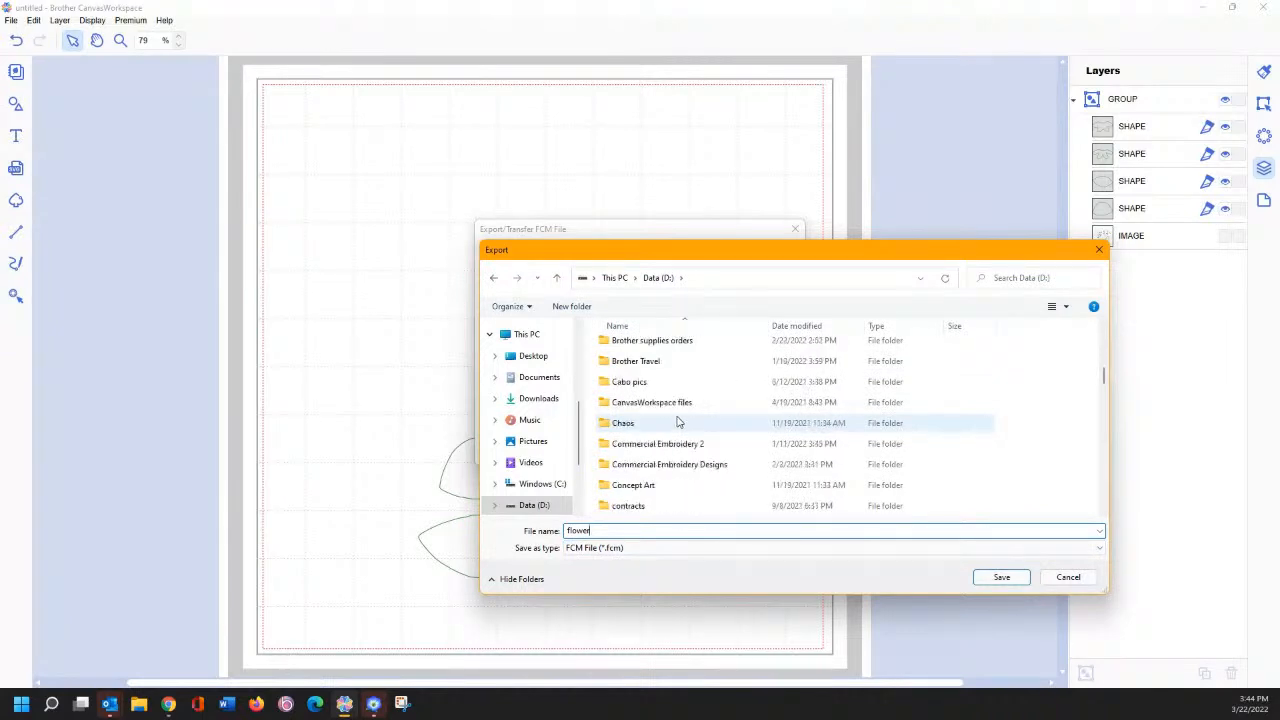
scroll(677, 422, "down", 5)
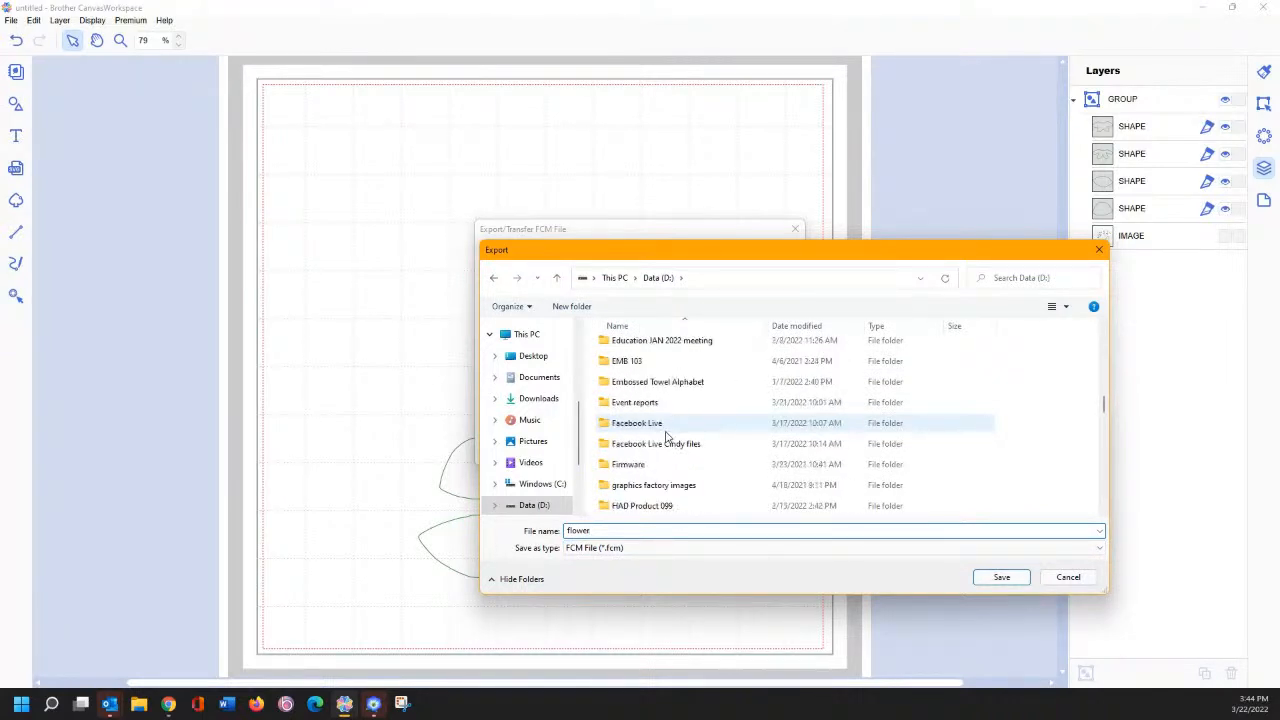
double_click(666, 438)
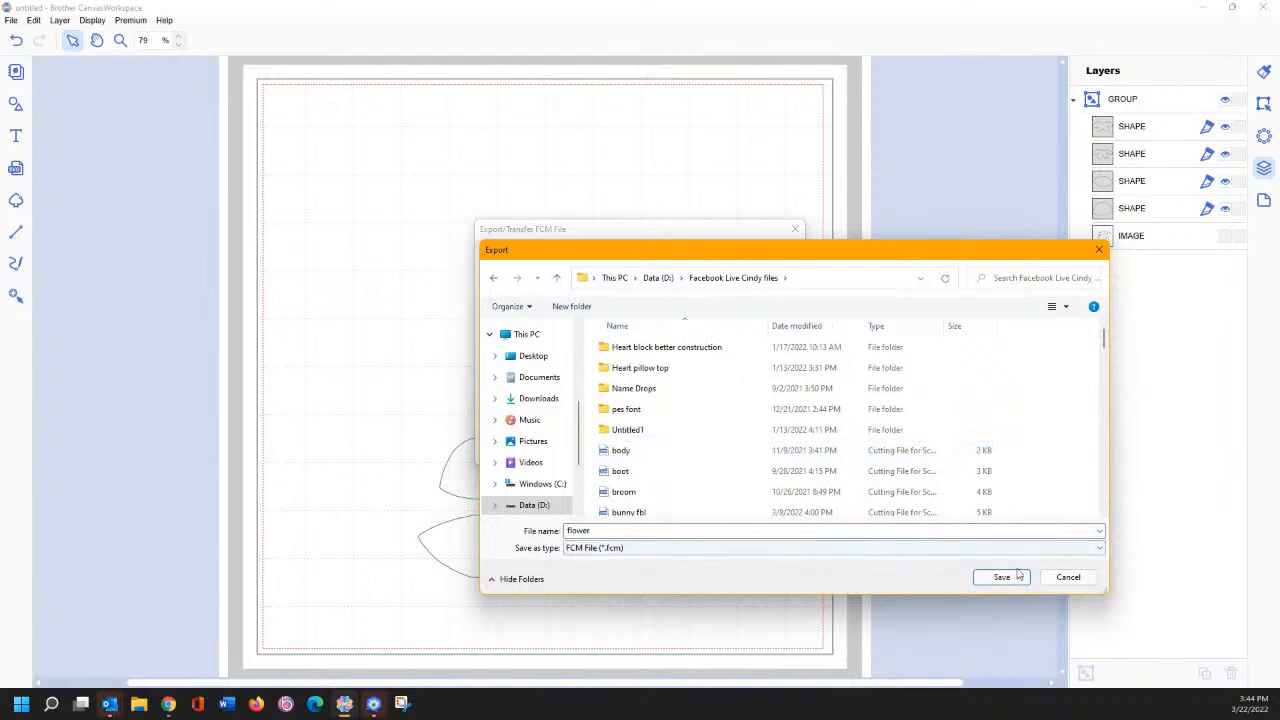
left_click(1016, 576)
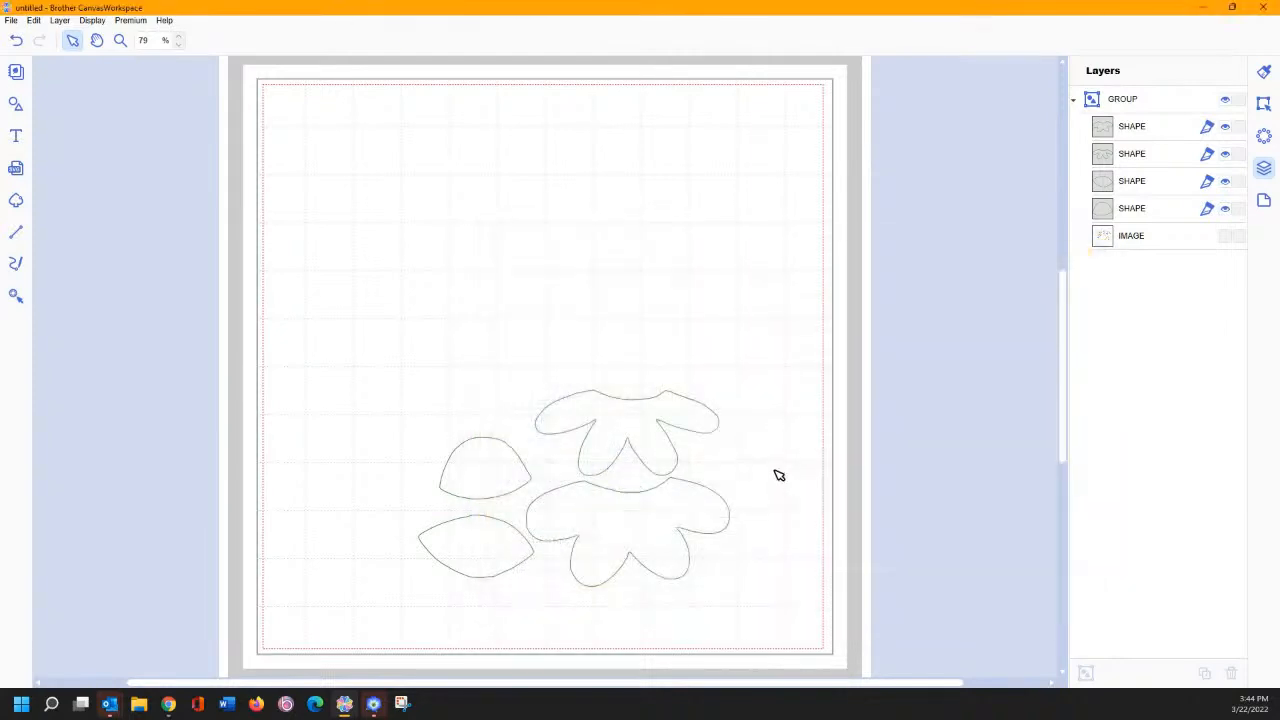
Step: Ungroup the traced shapes and move the flower petal background shape up into the empty upper area of the mat
mouse_move(609, 509)
left_mouse_down()
mouse_move(590, 348)
mouse_move(620, 477)
mouse_move(613, 511)
left_mouse_up()
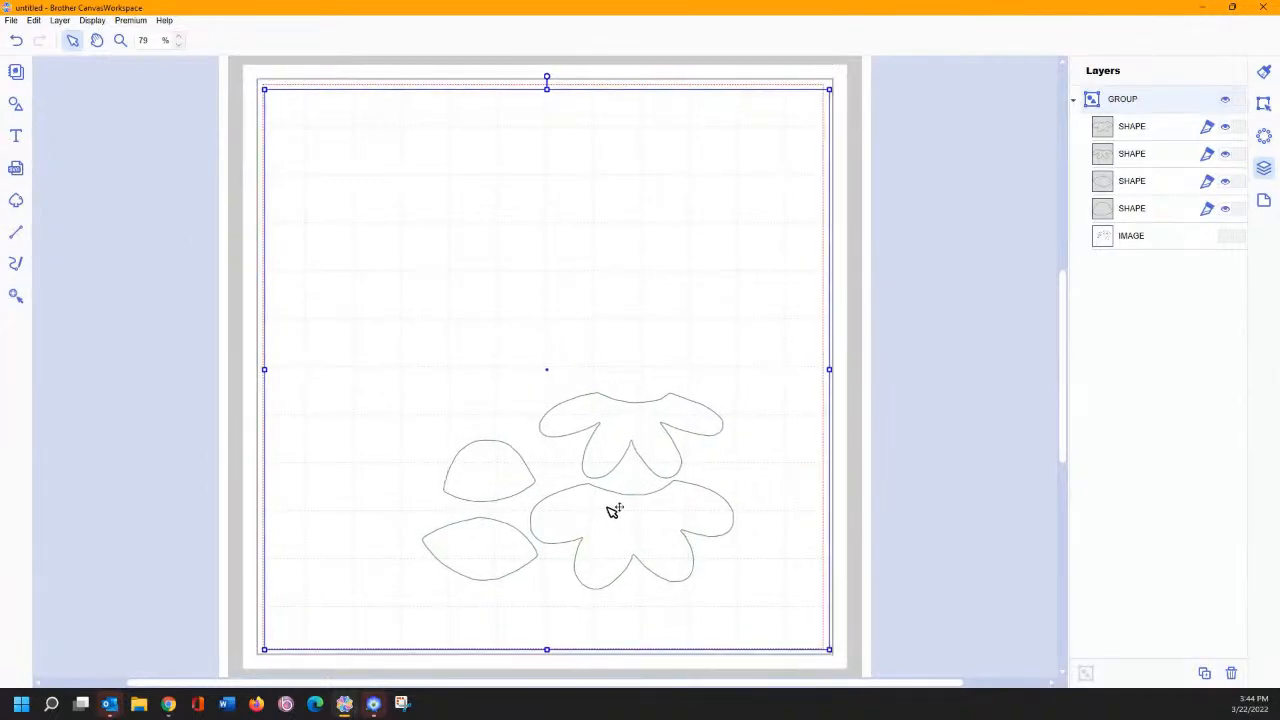
right_click(608, 507)
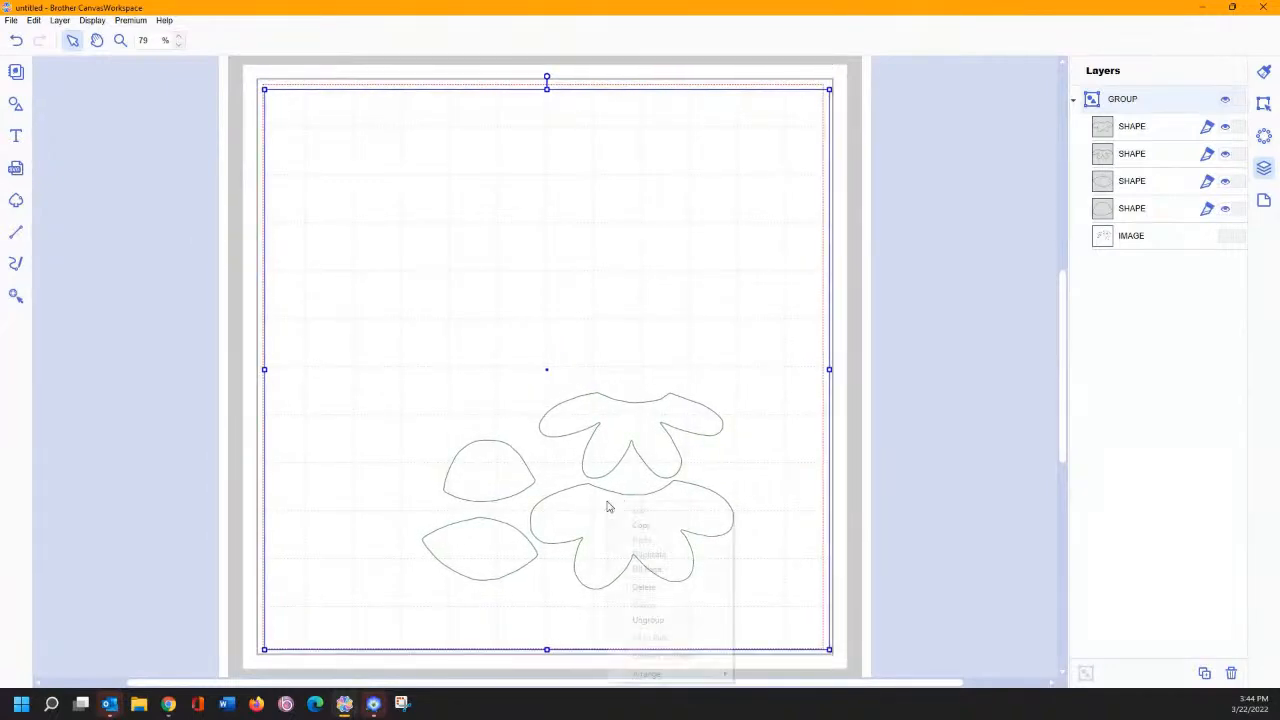
left_click(647, 620)
left_click(548, 340)
left_click_drag(622, 528, 583, 285)
Step: Set the line color of the flower petal background shape to orange
left_click(1264, 71)
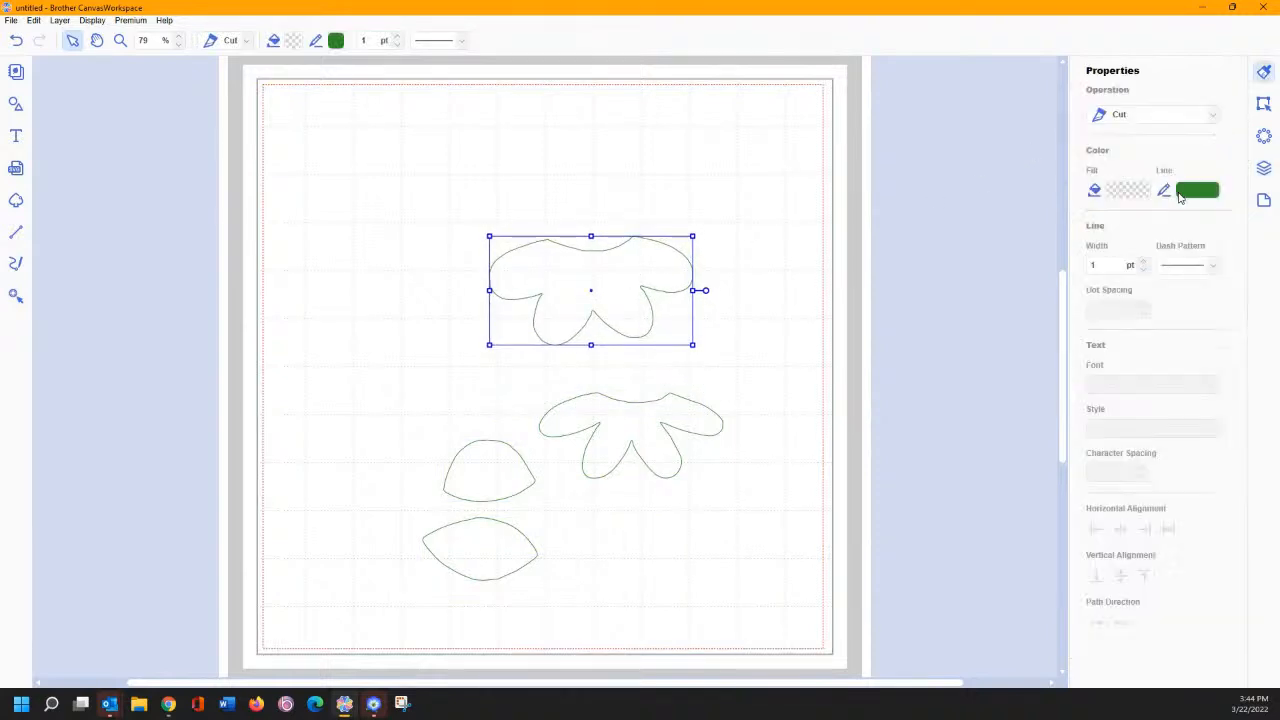
left_click(1197, 190)
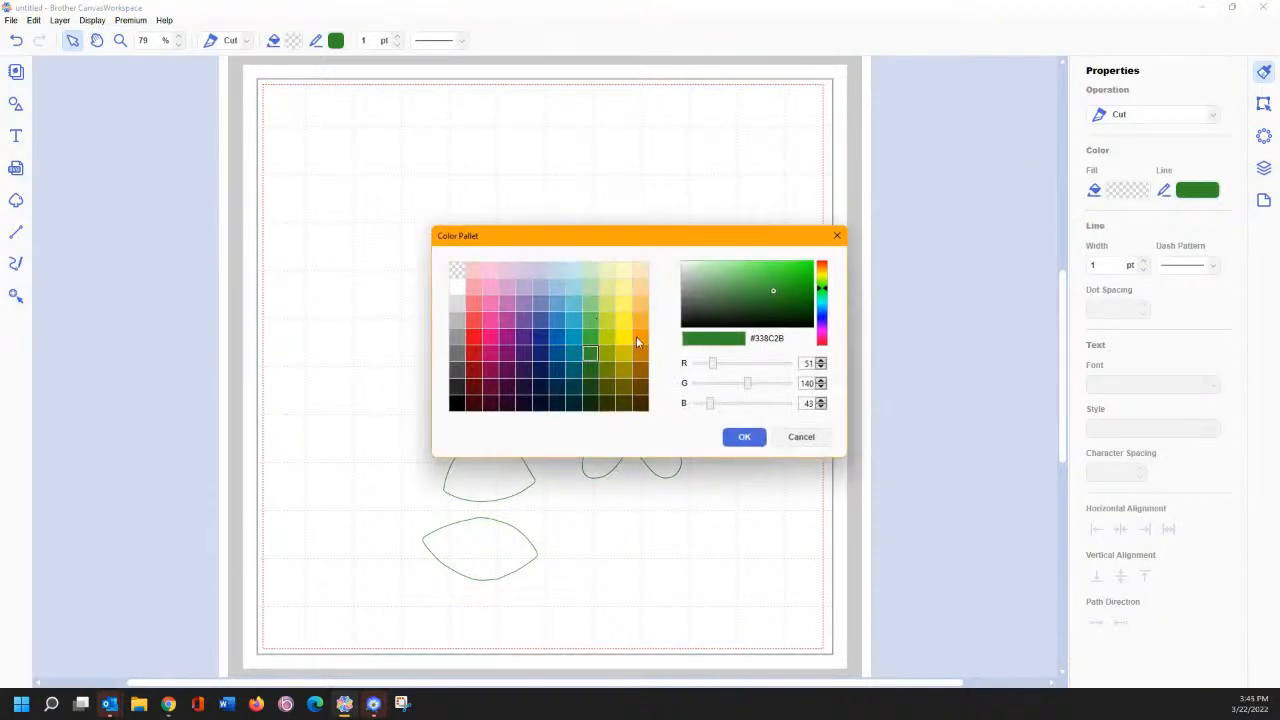
left_click(637, 338)
left_click(744, 436)
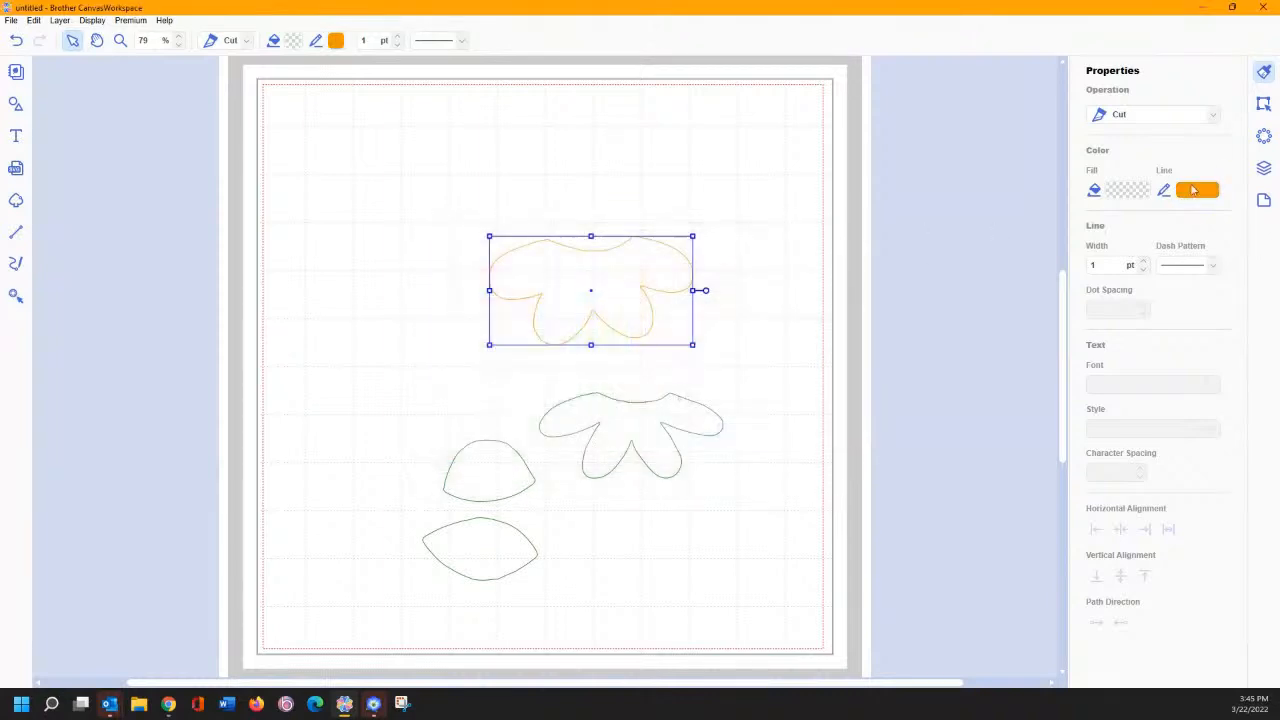
Step: Show the scanned image layer again and align the orange petal background shape with the outer petals of the Springtime flower drawing
left_click(1264, 167)
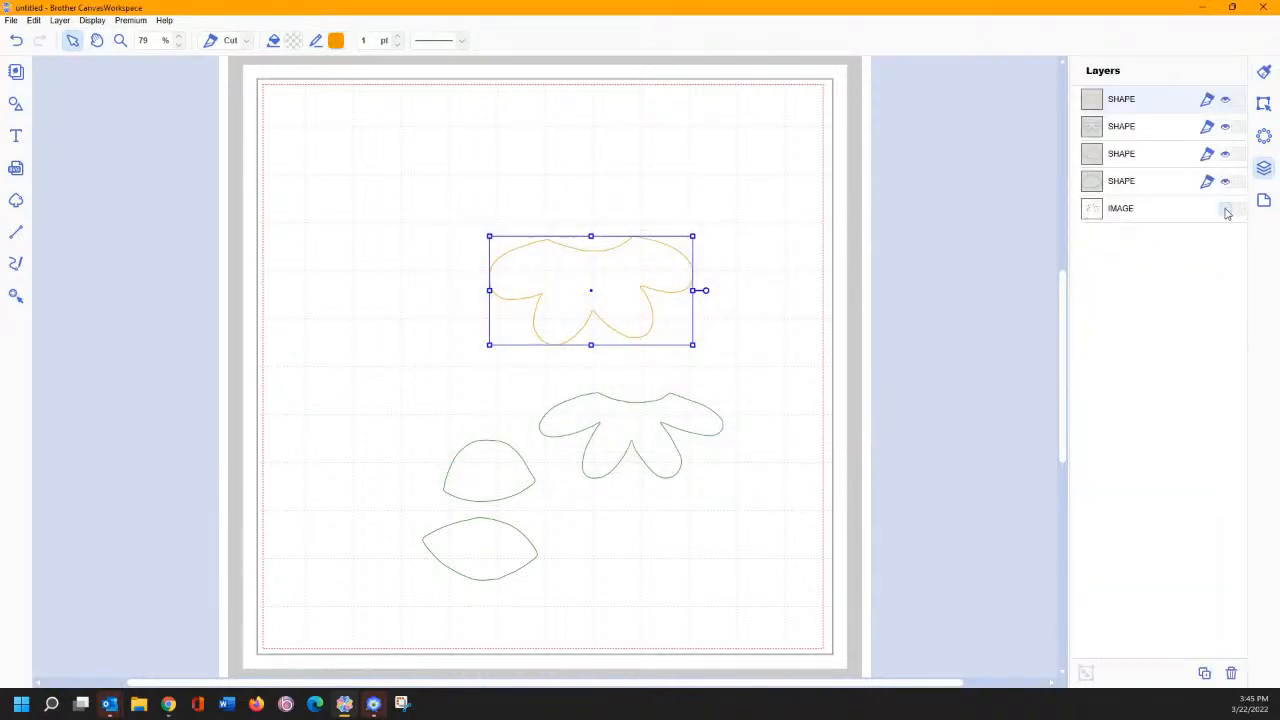
left_click(1225, 209)
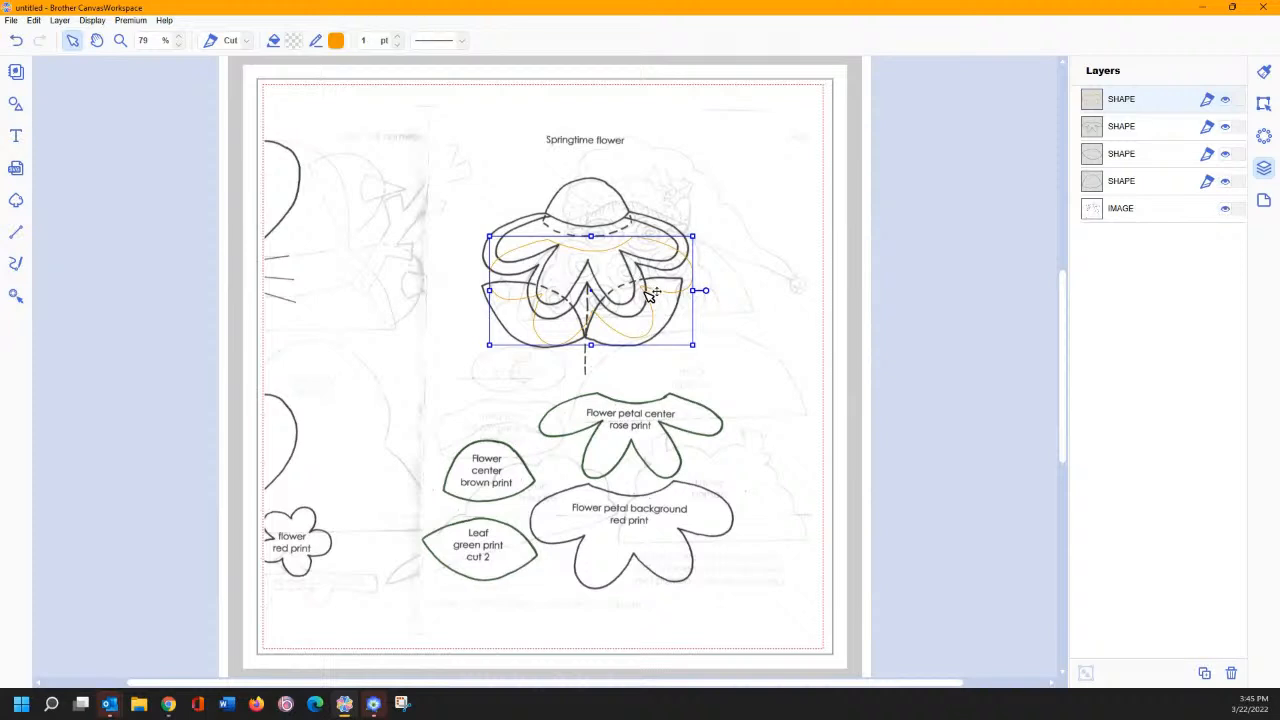
left_click_drag(650, 294, 644, 268)
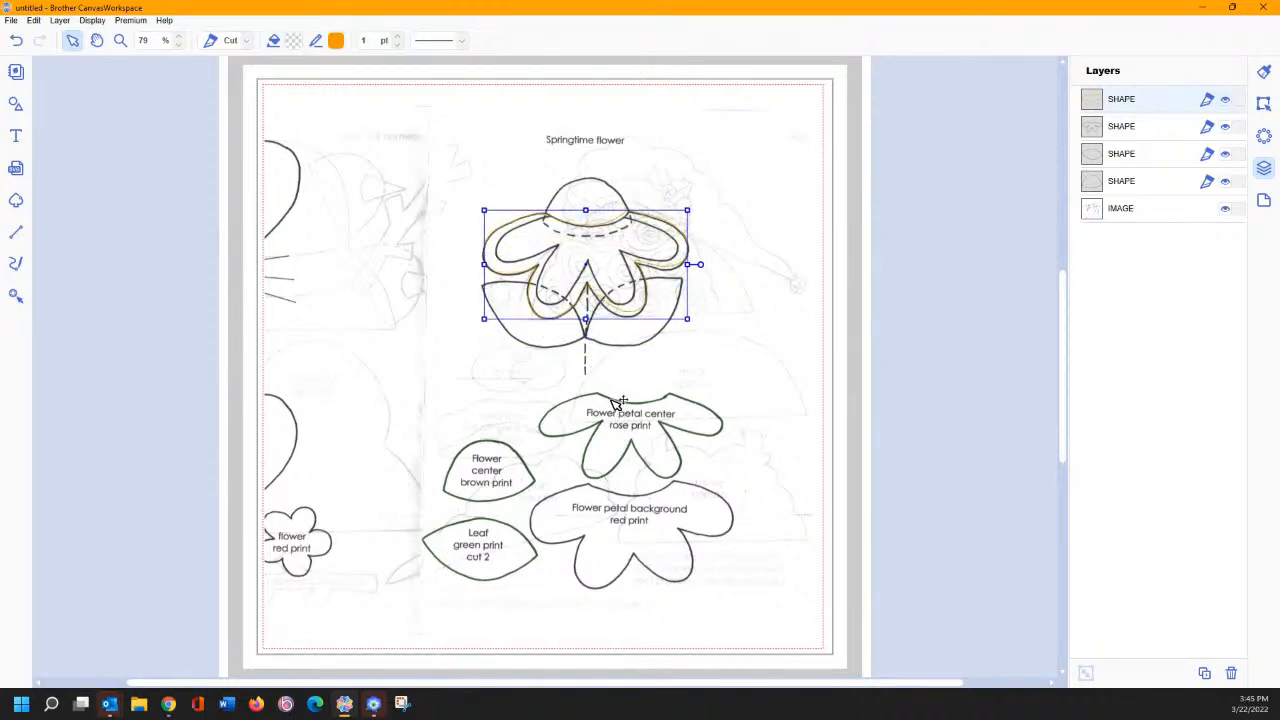
Step: Select the flower petal center shape and move it onto the inner petals of the Springtime flower drawing
left_click_drag(612, 397, 611, 398)
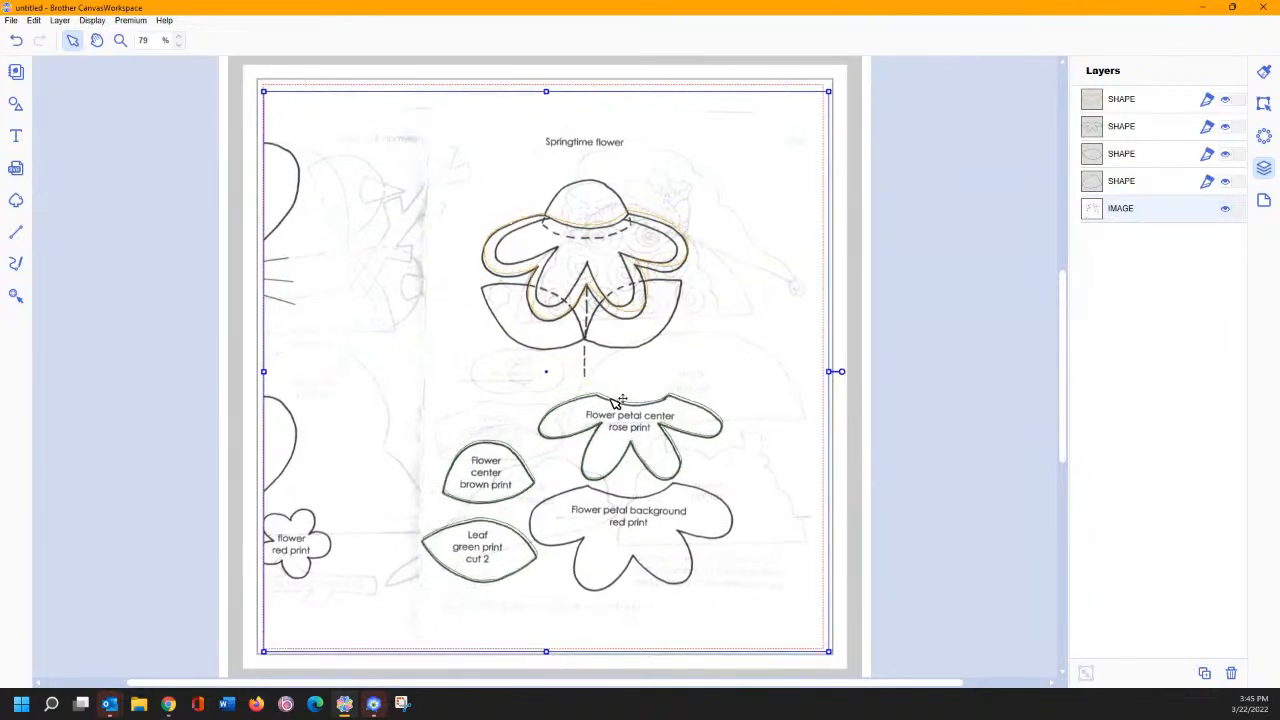
left_click(1100, 127)
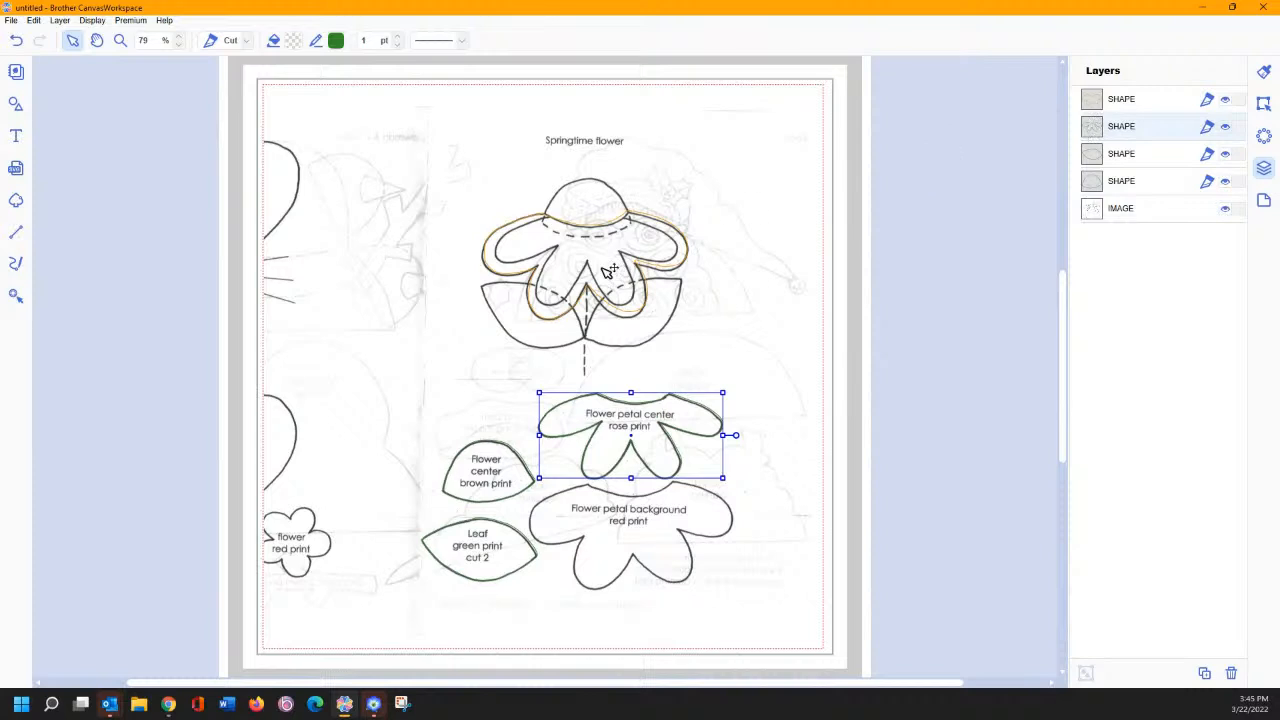
left_click_drag(647, 409, 601, 234)
Step: Set the line color of the flower petal center shape to light orange #F8C166
left_click(1264, 72)
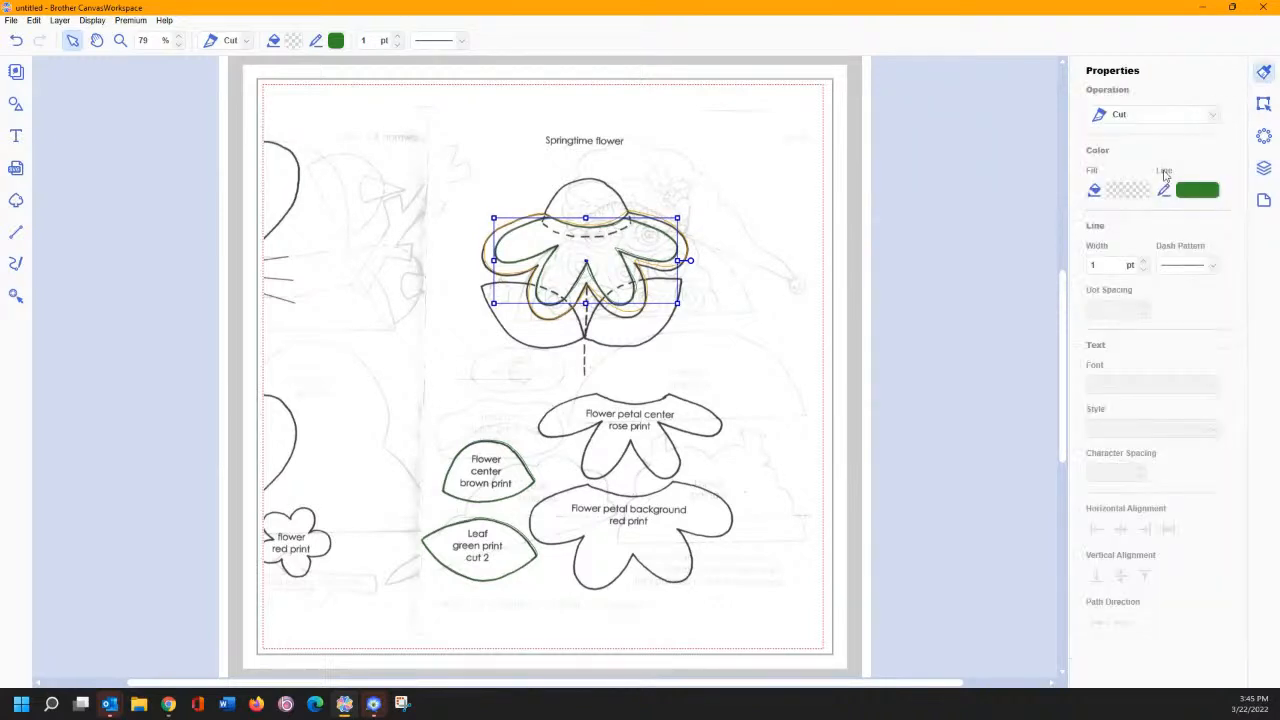
left_click(1195, 191)
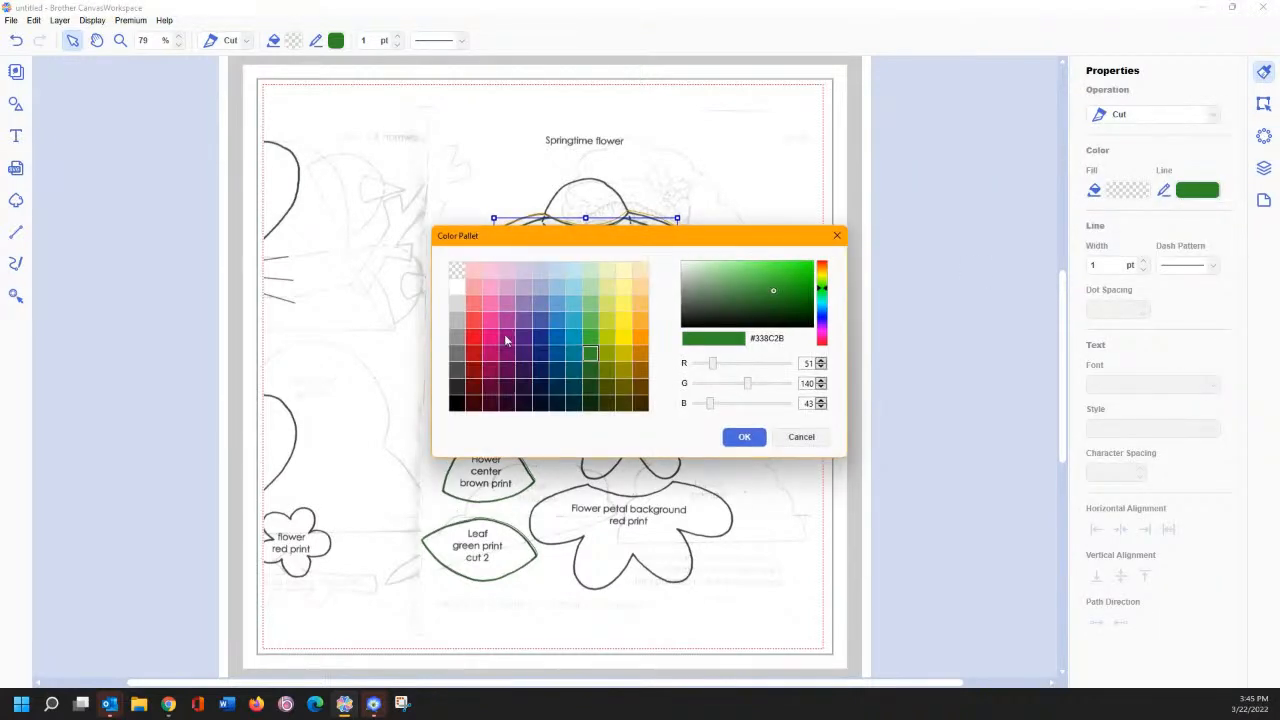
left_click(506, 321)
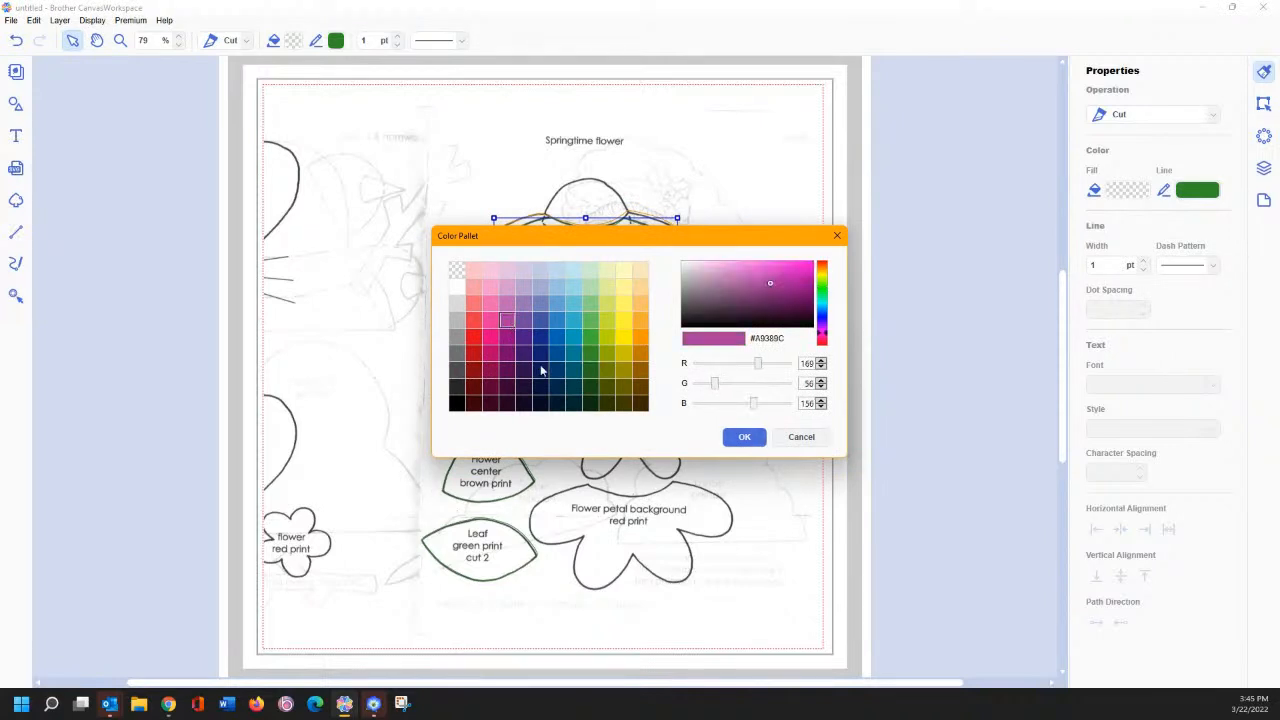
left_click(637, 308)
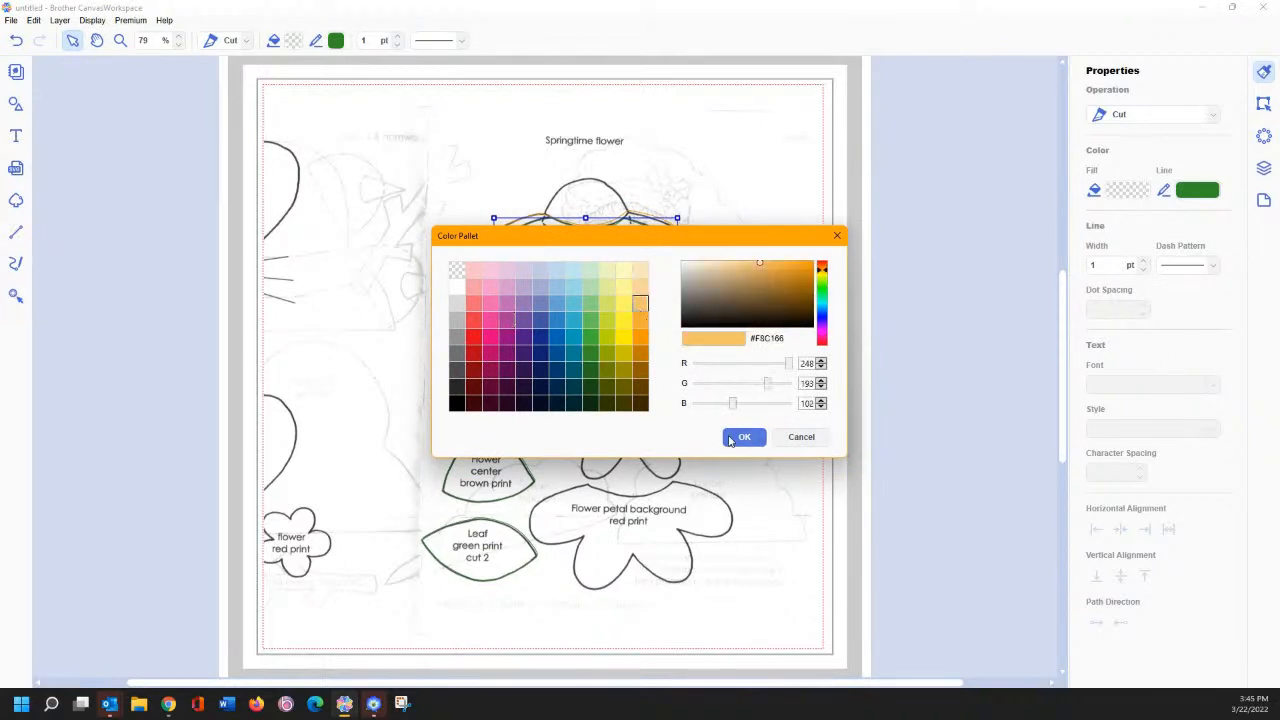
left_click(741, 436)
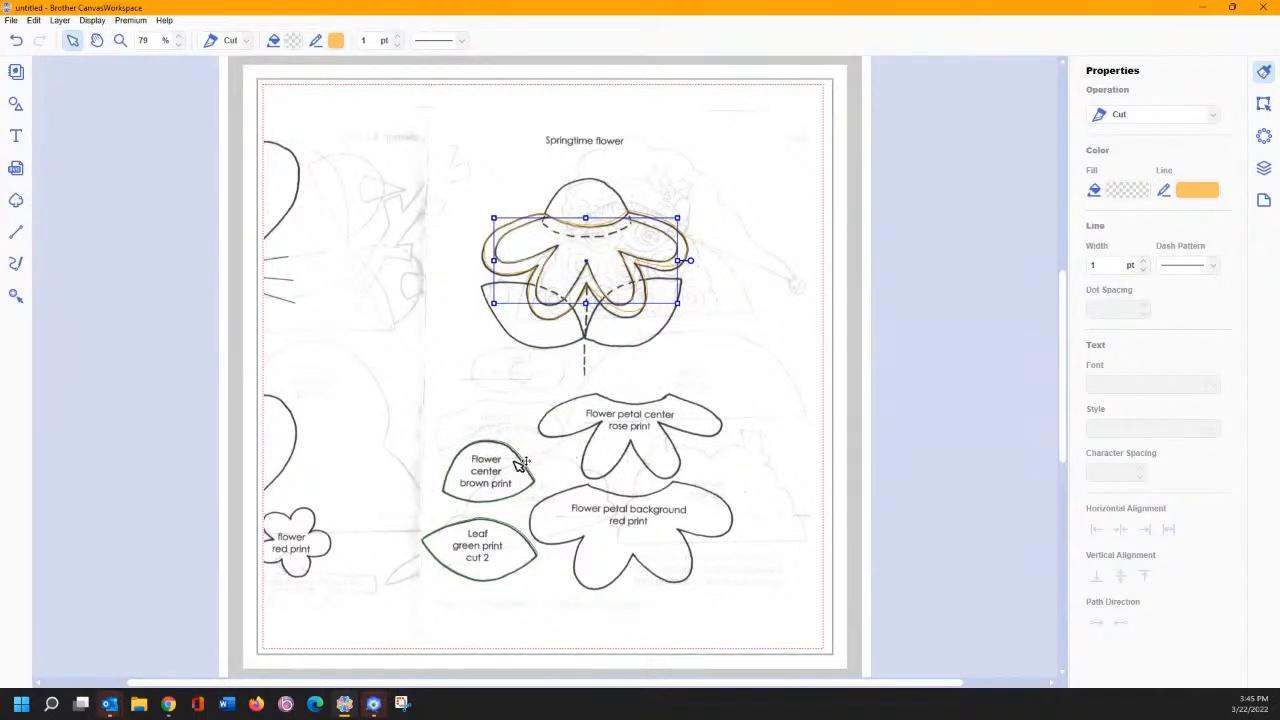
Step: Place the flower center shape on the drawing's domed center, and position and rotate the leaf shape over the drawing's left leaf
left_click_drag(525, 457, 623, 195)
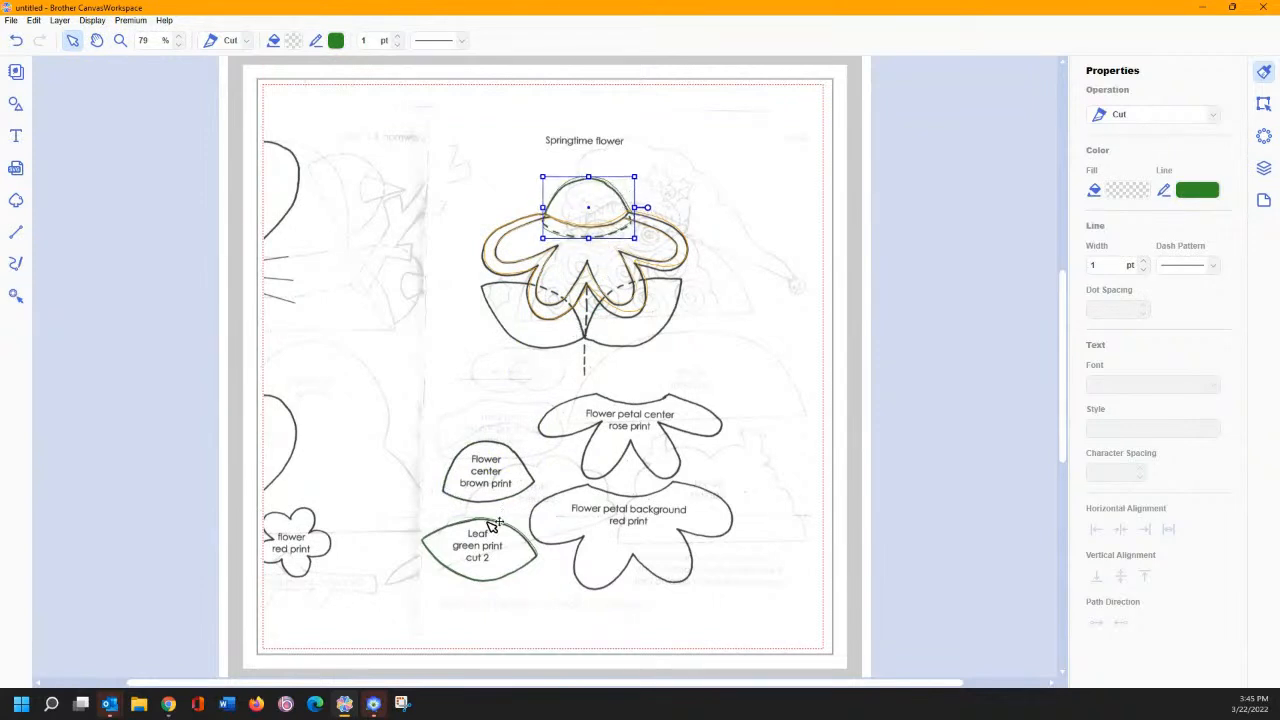
left_click_drag(493, 525, 596, 337)
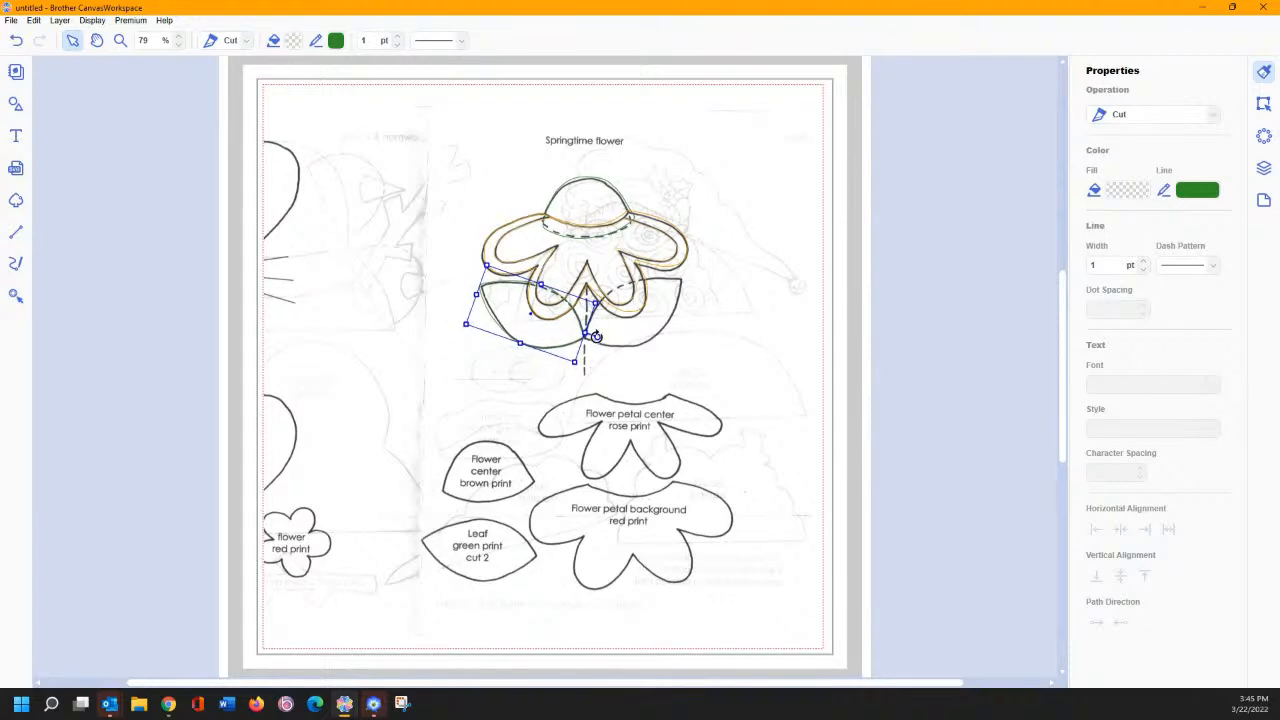
Step: Copy the rotated leaf shape and paste a duplicate of it
right_click(531, 316)
left_click(553, 340)
key("ctrl+v")
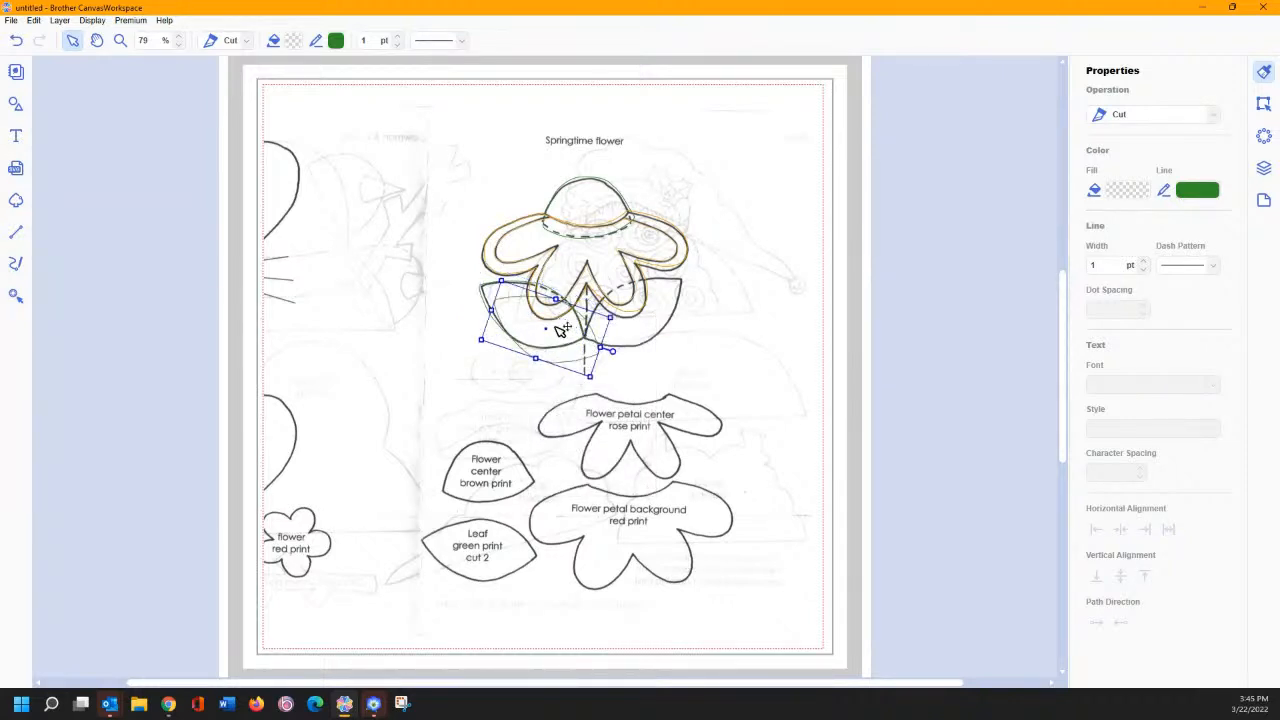
Step: Move the duplicated leaf onto the drawing's right leaf, flip it horizontally, and rotate it to about 245° to match the outline
left_click_drag(561, 330, 657, 320)
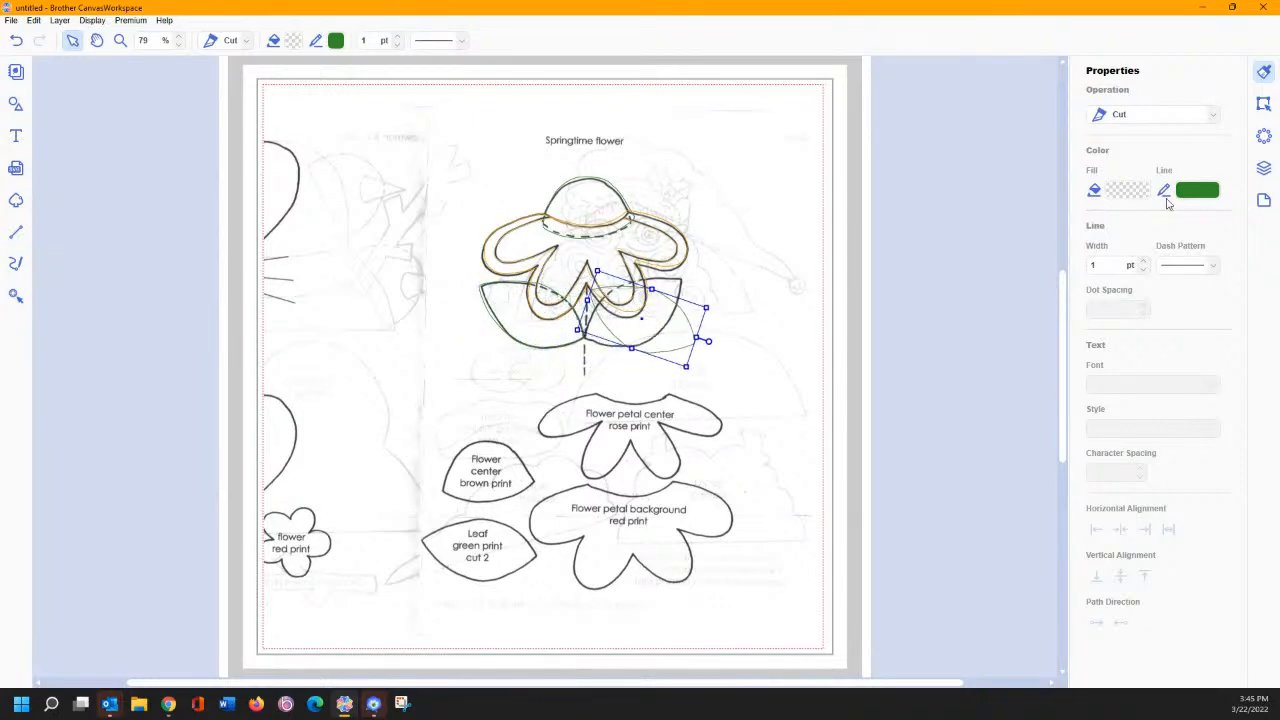
left_click(1263, 105)
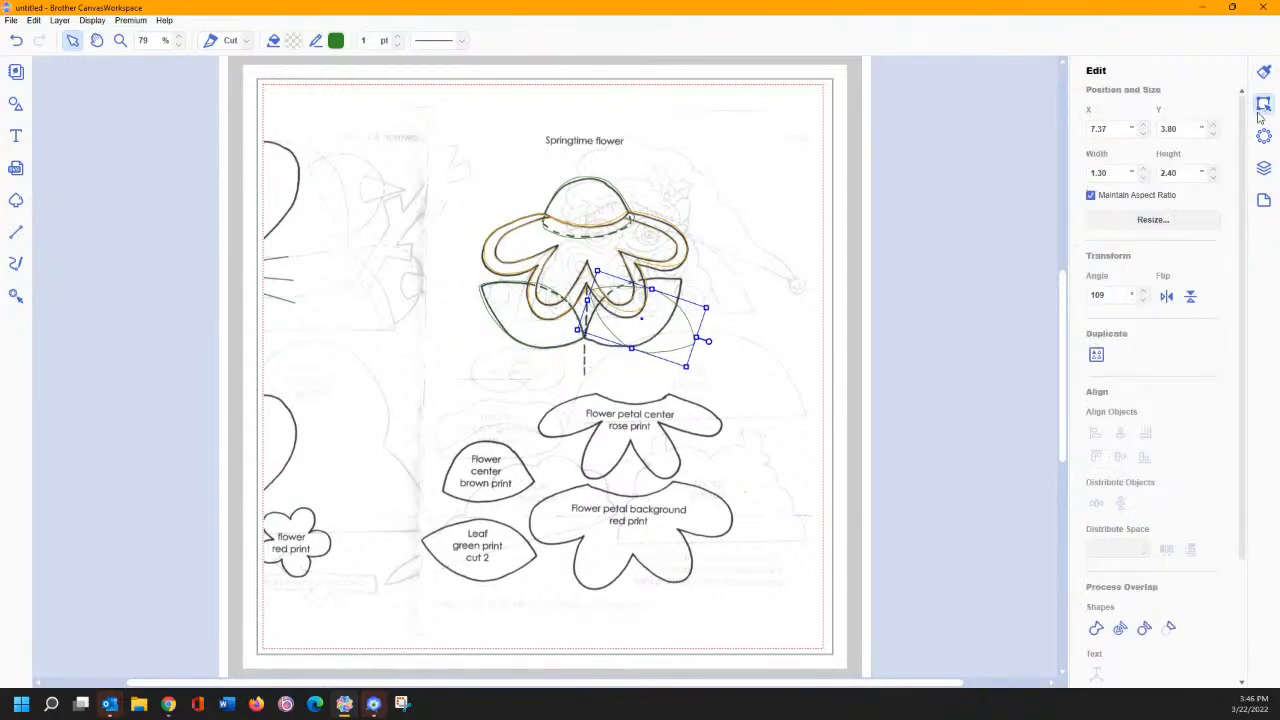
left_click(1167, 297)
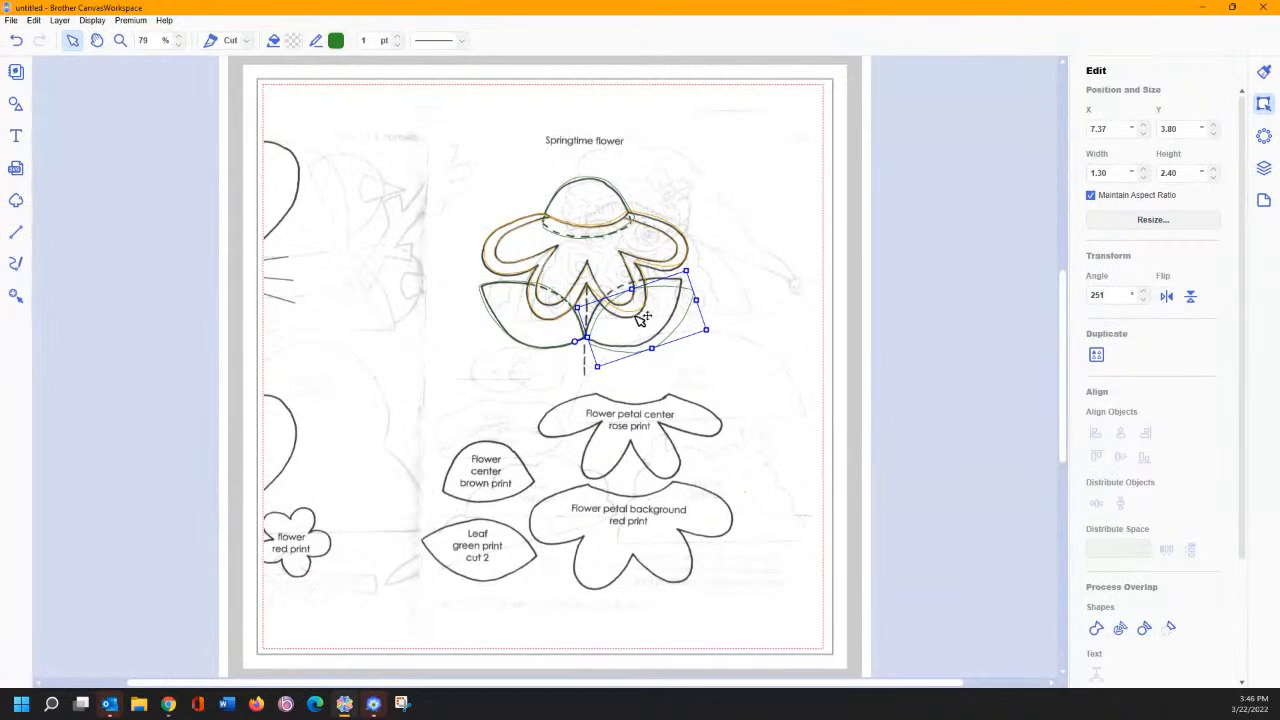
left_click_drag(637, 314, 643, 312)
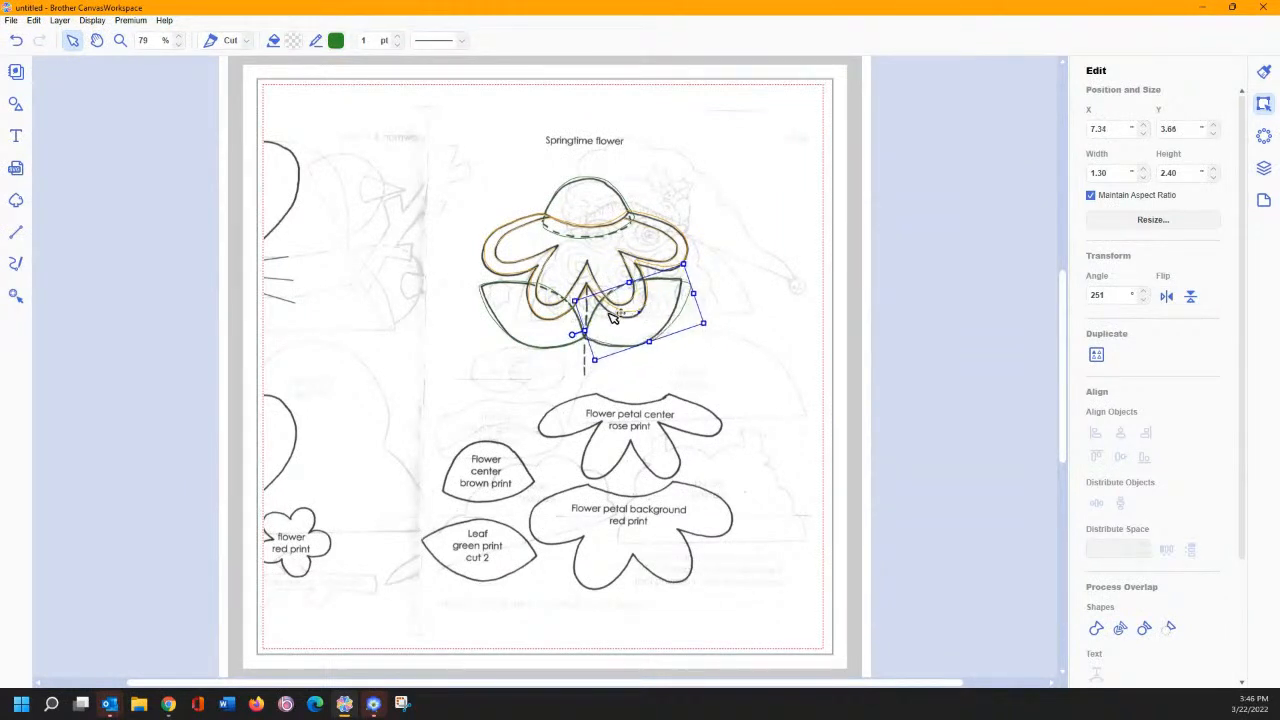
left_click_drag(570, 336, 641, 325)
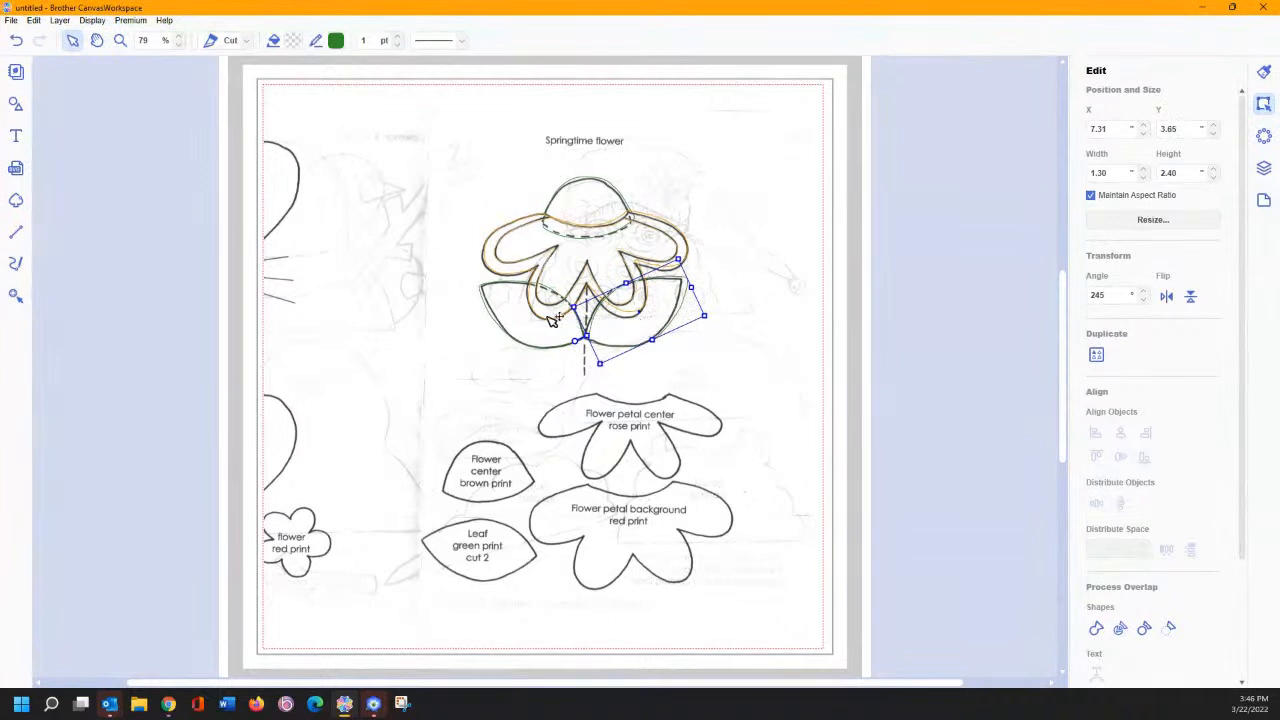
Step: Nudge the original leaf shape slightly so it covers the drawing's left leaf, and deselect it
left_click(553, 320)
left_click(550, 344)
left_click_drag(545, 347, 541, 345)
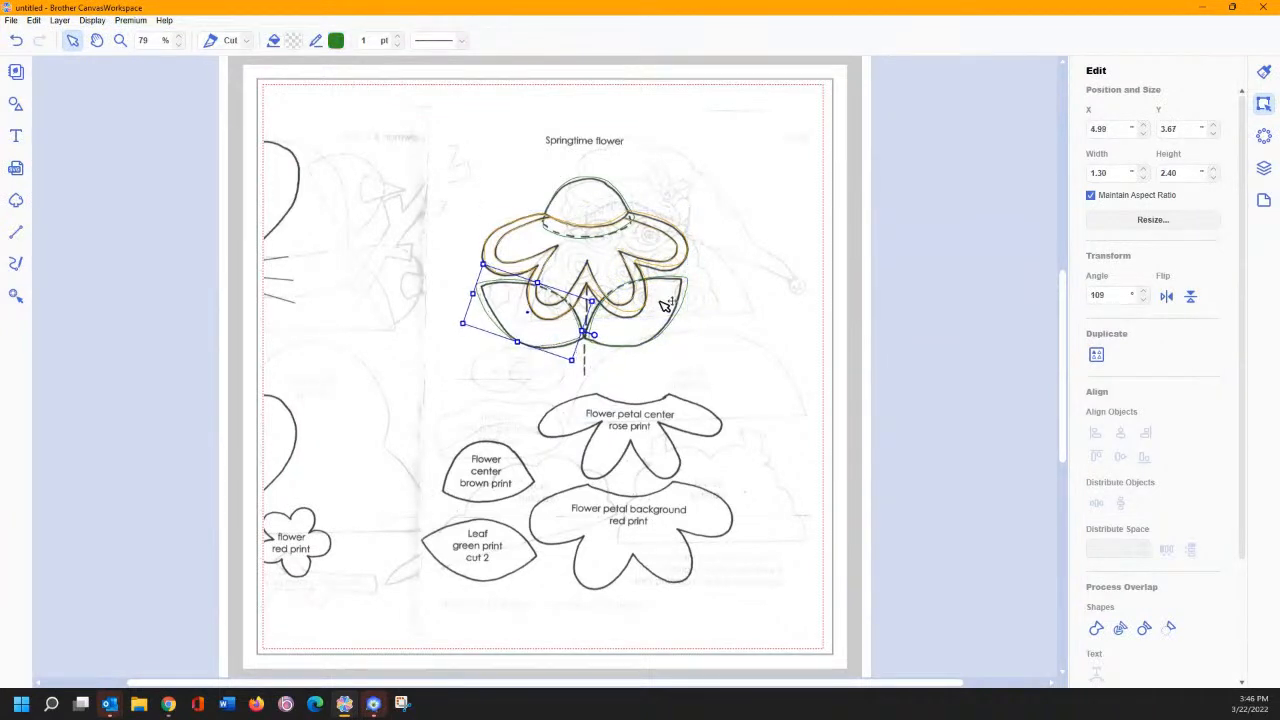
left_click(745, 287)
left_click(898, 275)
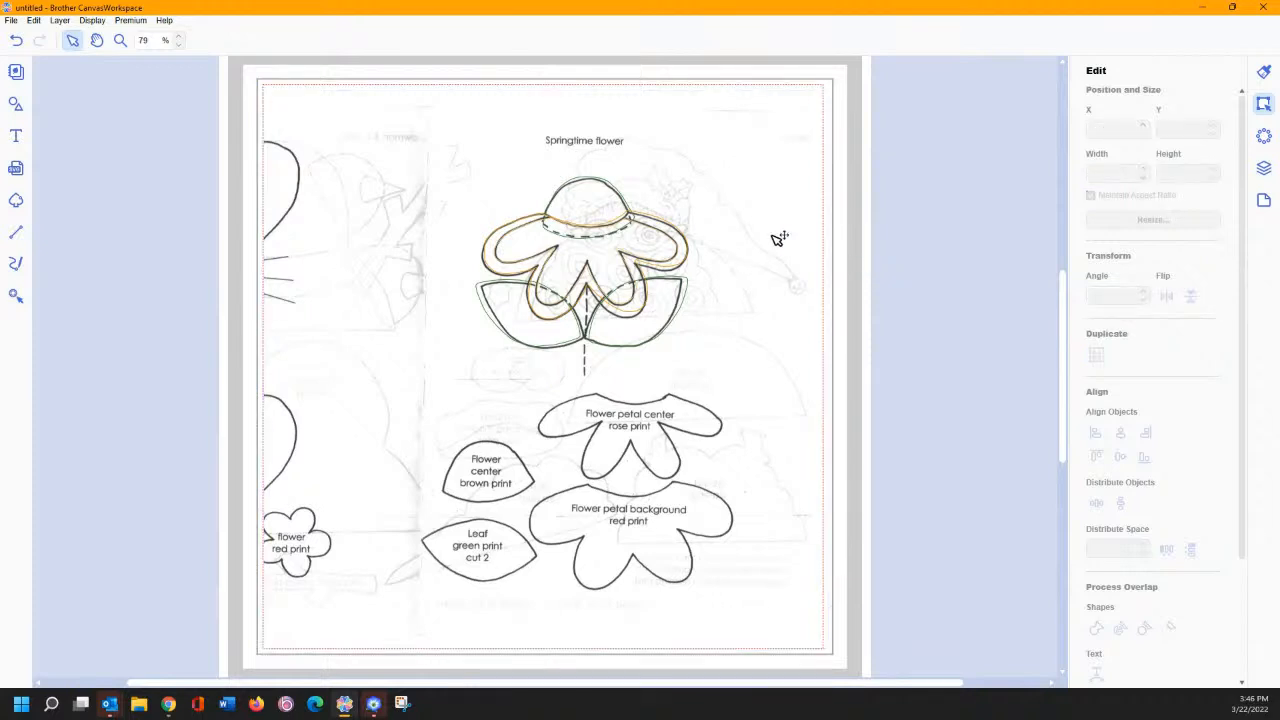
Step: Shrink the flower center shape to about 1.16 wide by 1.85 high so its upper curve fits the drawing's dome
left_click(120, 40)
left_click_drag(482, 170, 664, 300)
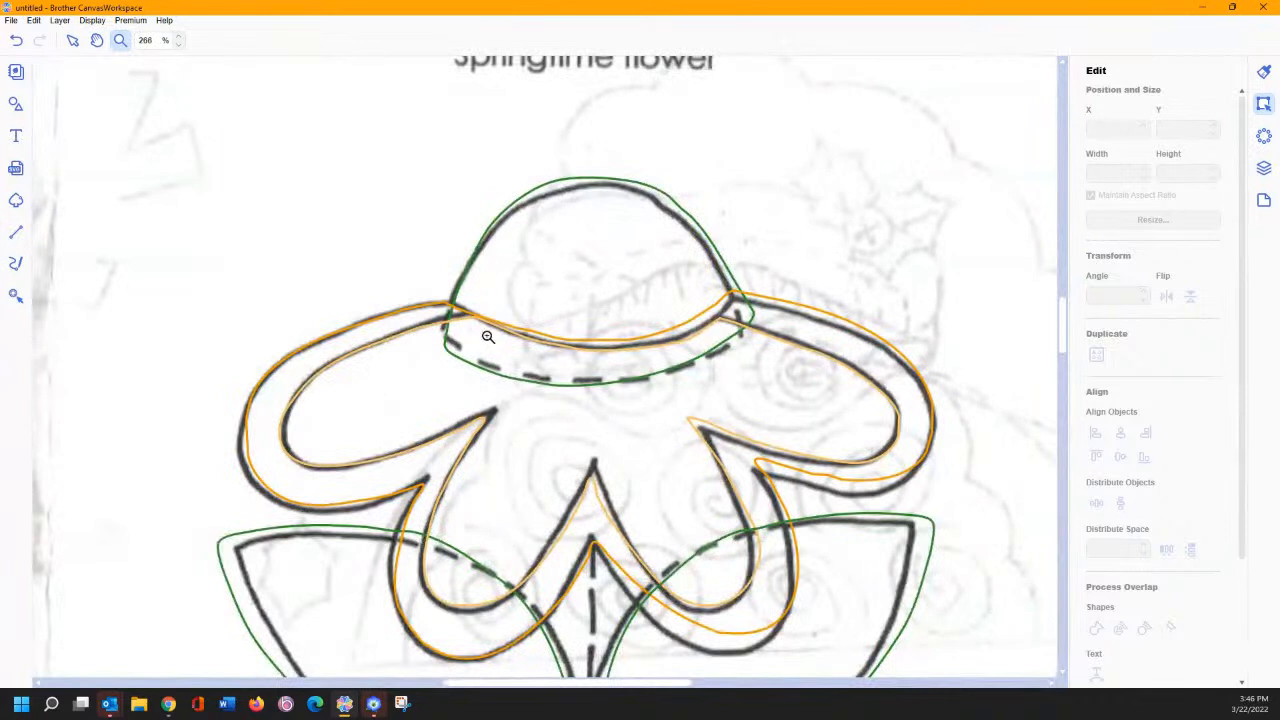
left_click(72, 40)
left_click(569, 390)
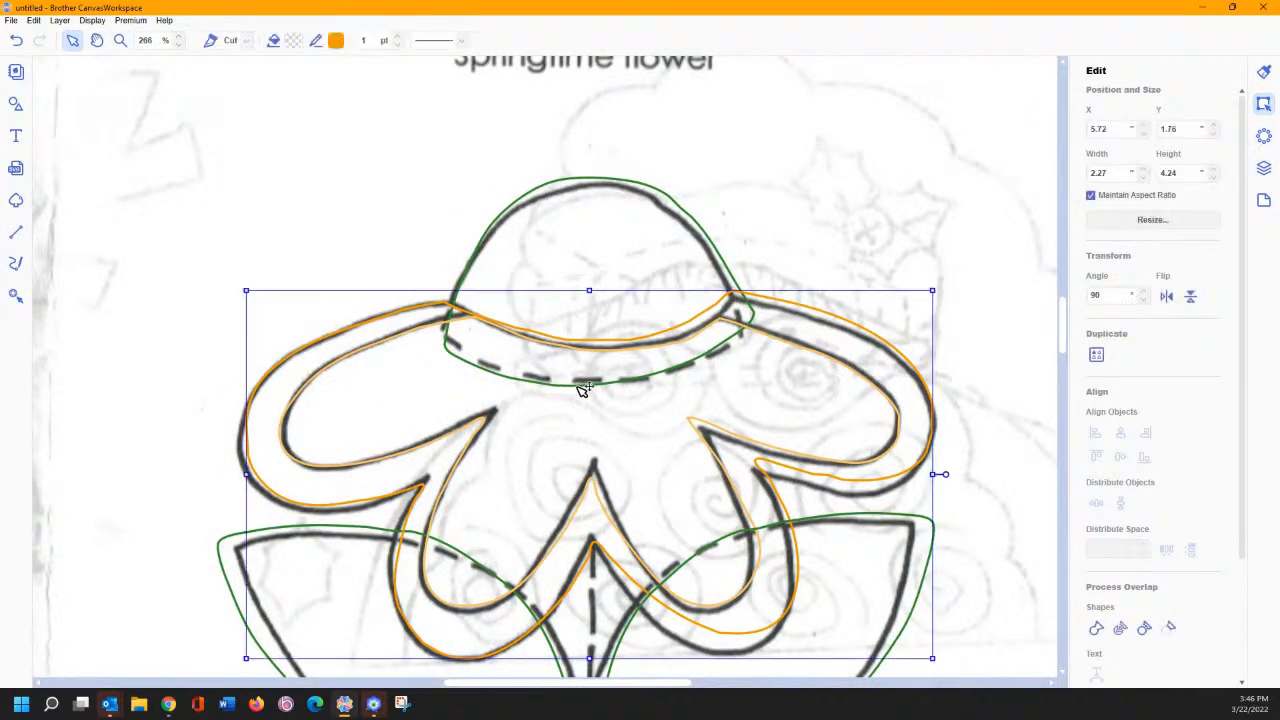
double_click(585, 383)
left_click(562, 181)
left_click(562, 181)
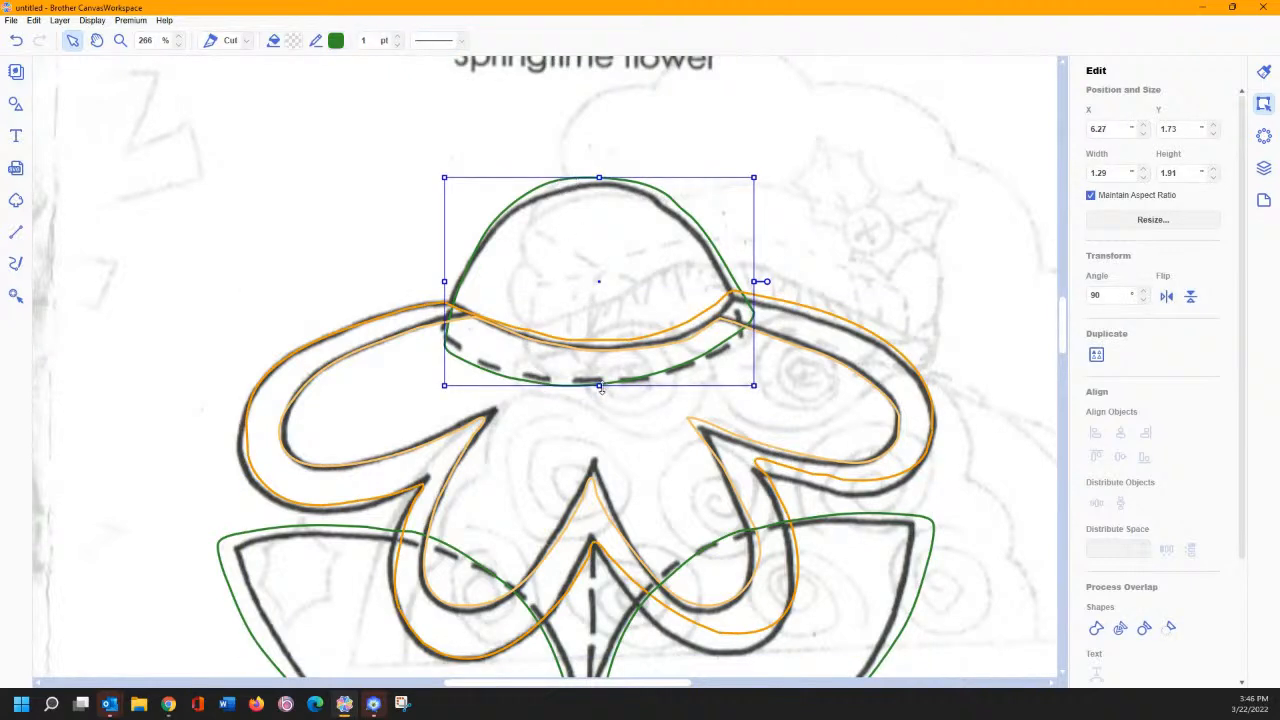
mouse_move(600, 389)
left_mouse_down()
mouse_move(597, 348)
mouse_move(589, 371)
left_mouse_up()
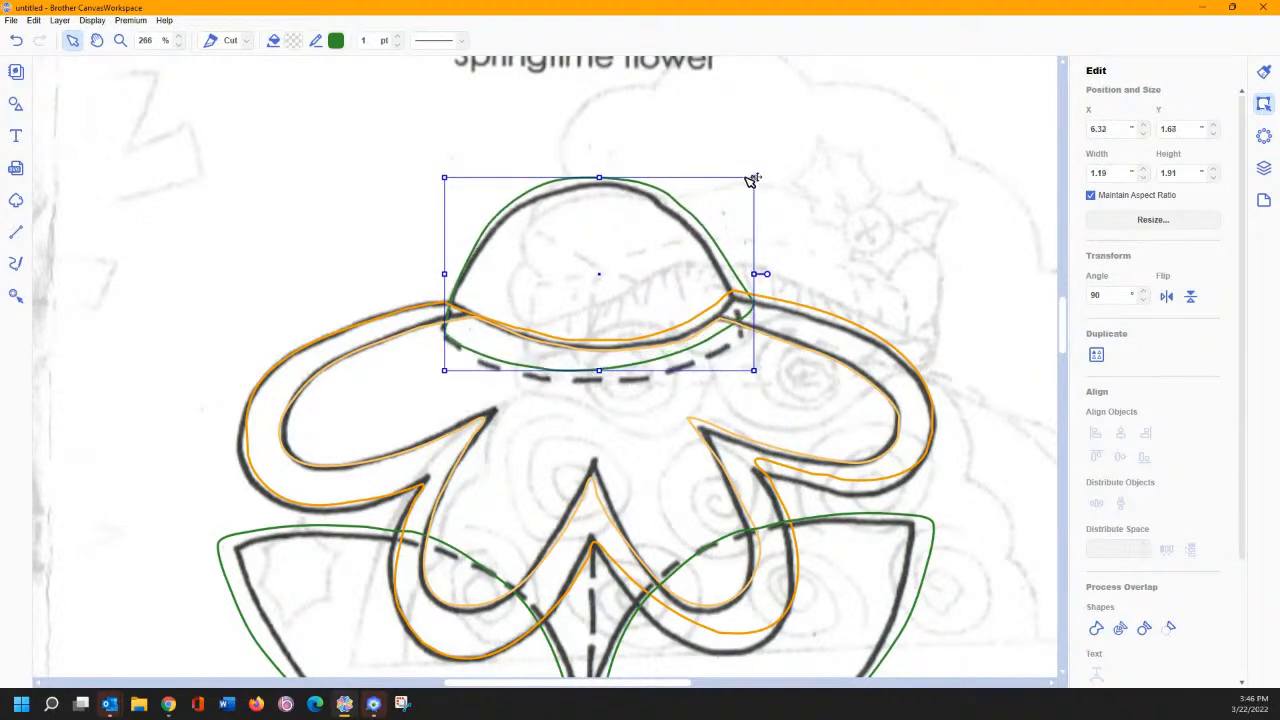
left_click_drag(753, 178, 745, 183)
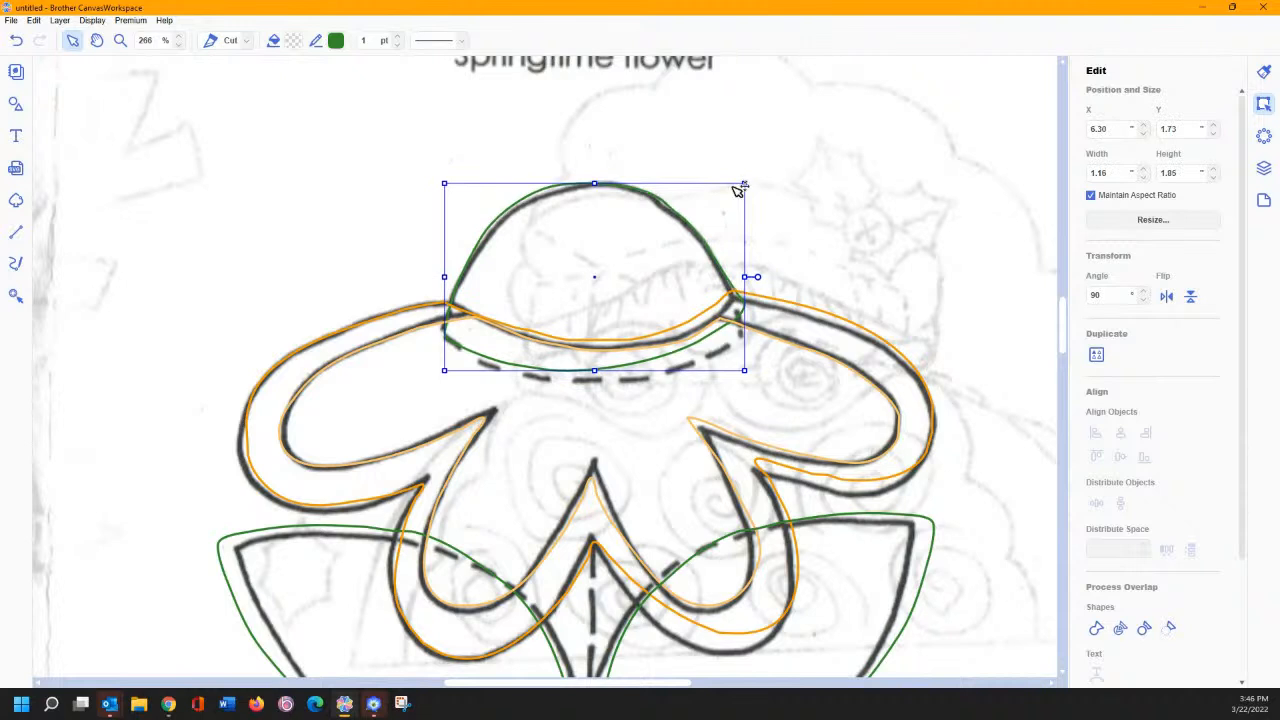
Step: Edit the flower center's path, moving its left lower points up to the petal edge and deleting the two extra points on the lower curve
double_click(607, 372)
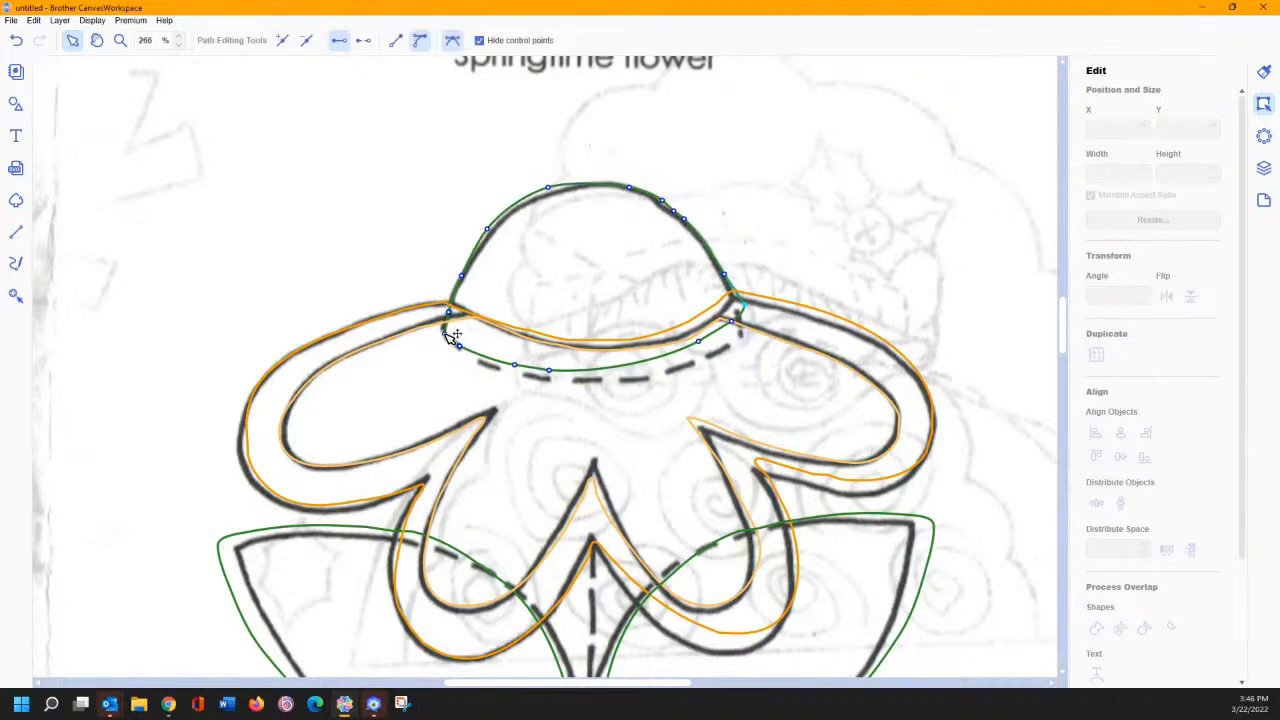
left_click_drag(458, 344, 541, 337)
mouse_move(499, 324)
left_mouse_down()
mouse_move(478, 314)
mouse_move(495, 321)
left_mouse_up()
left_click(514, 364)
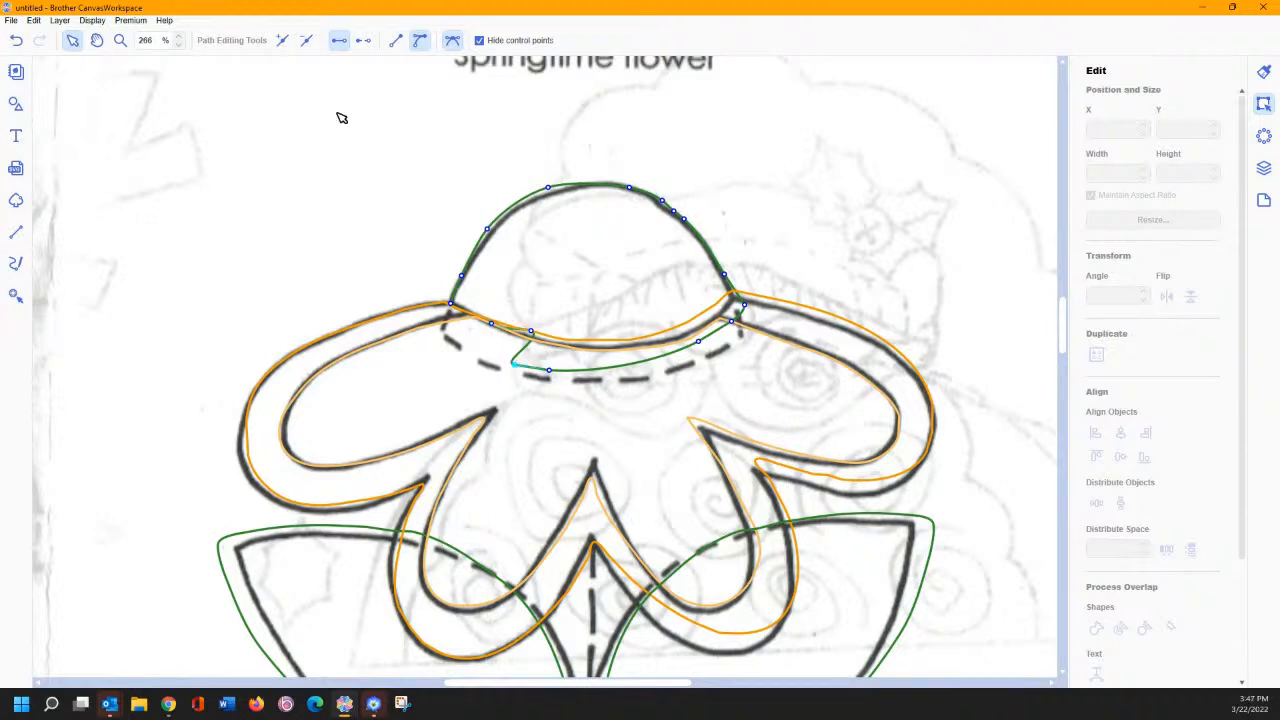
left_click(308, 41)
left_click(306, 40)
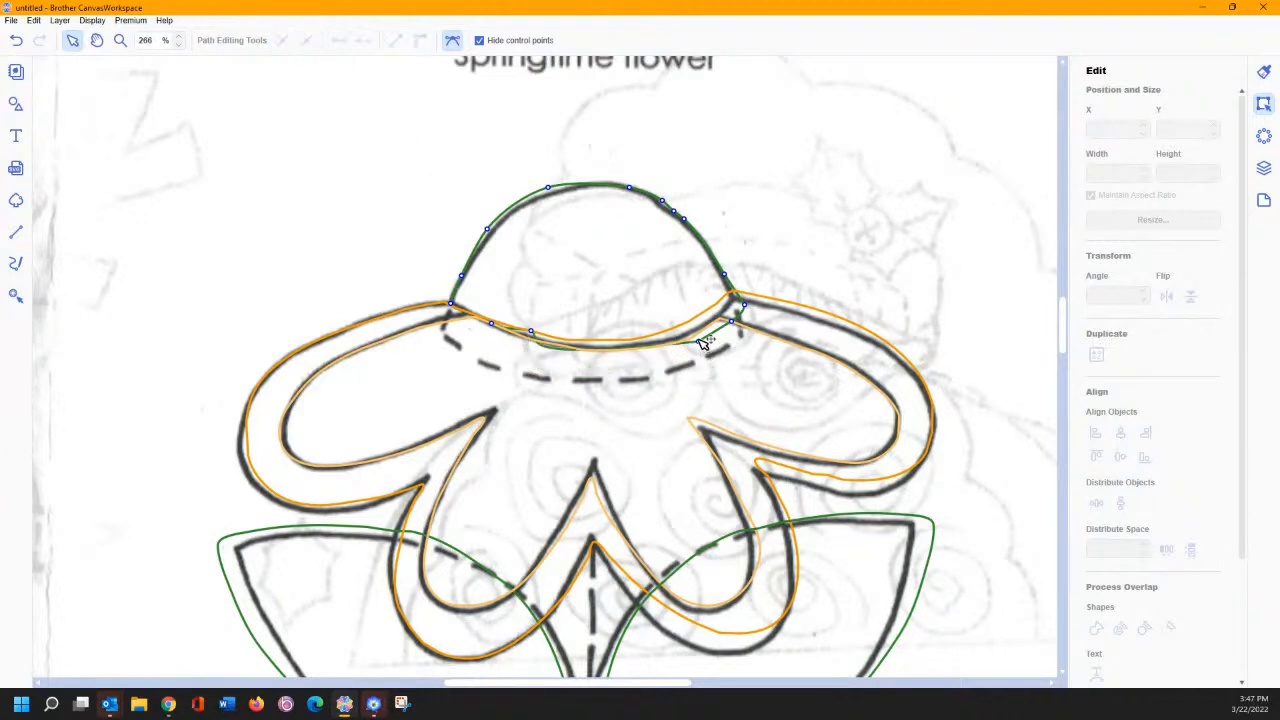
Step: Move the lower curve's right point inward to the petal edge and adjust its control handle to remove the loop in the curve
left_click_drag(705, 343, 633, 342)
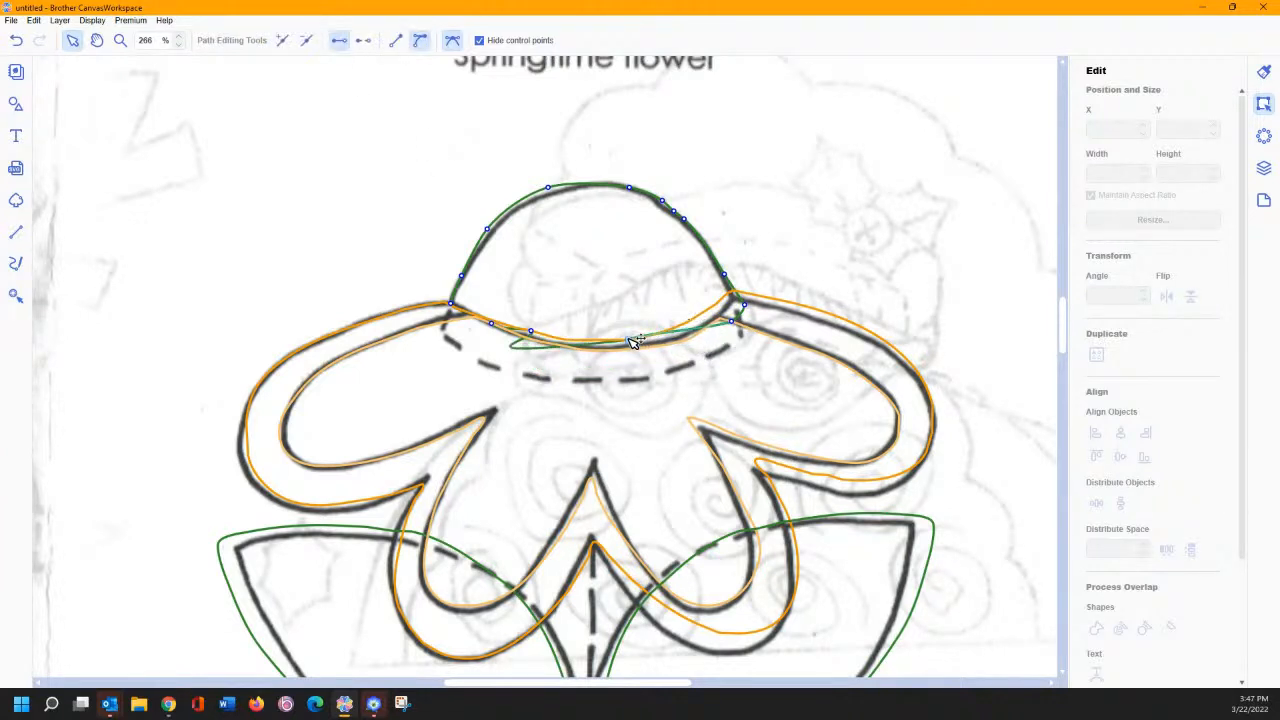
left_click(479, 41)
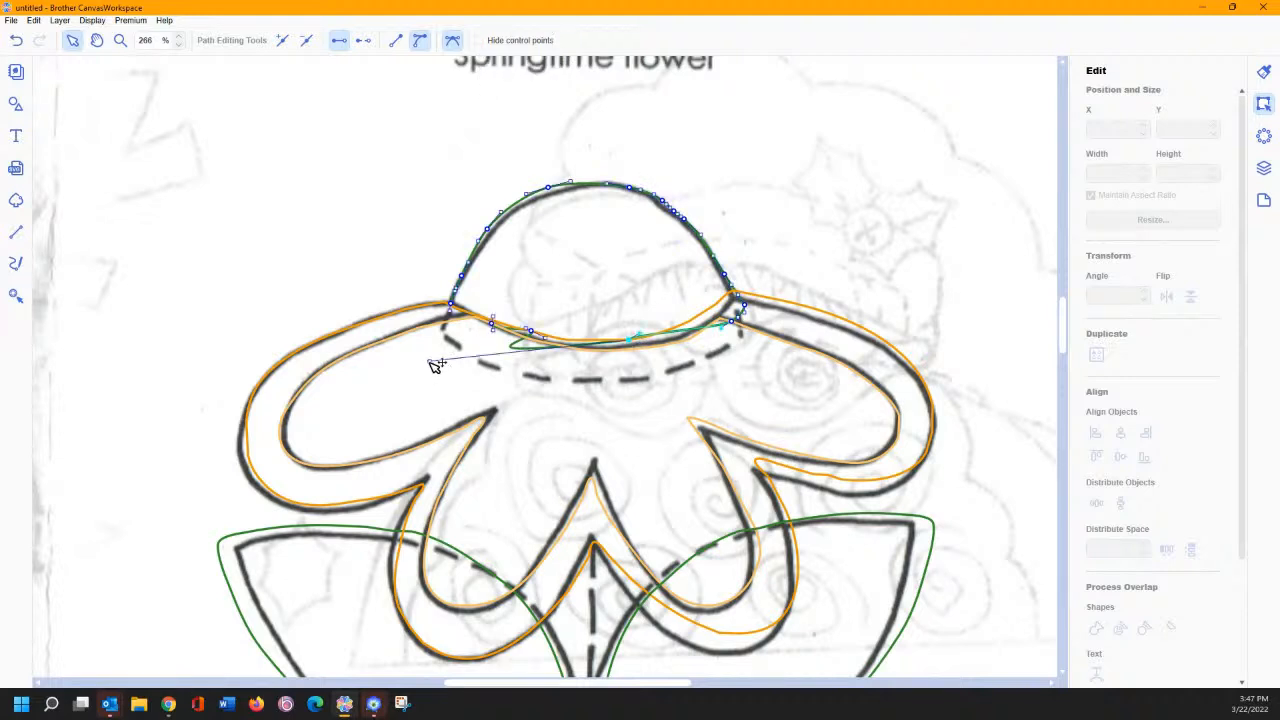
left_click_drag(440, 362, 567, 345)
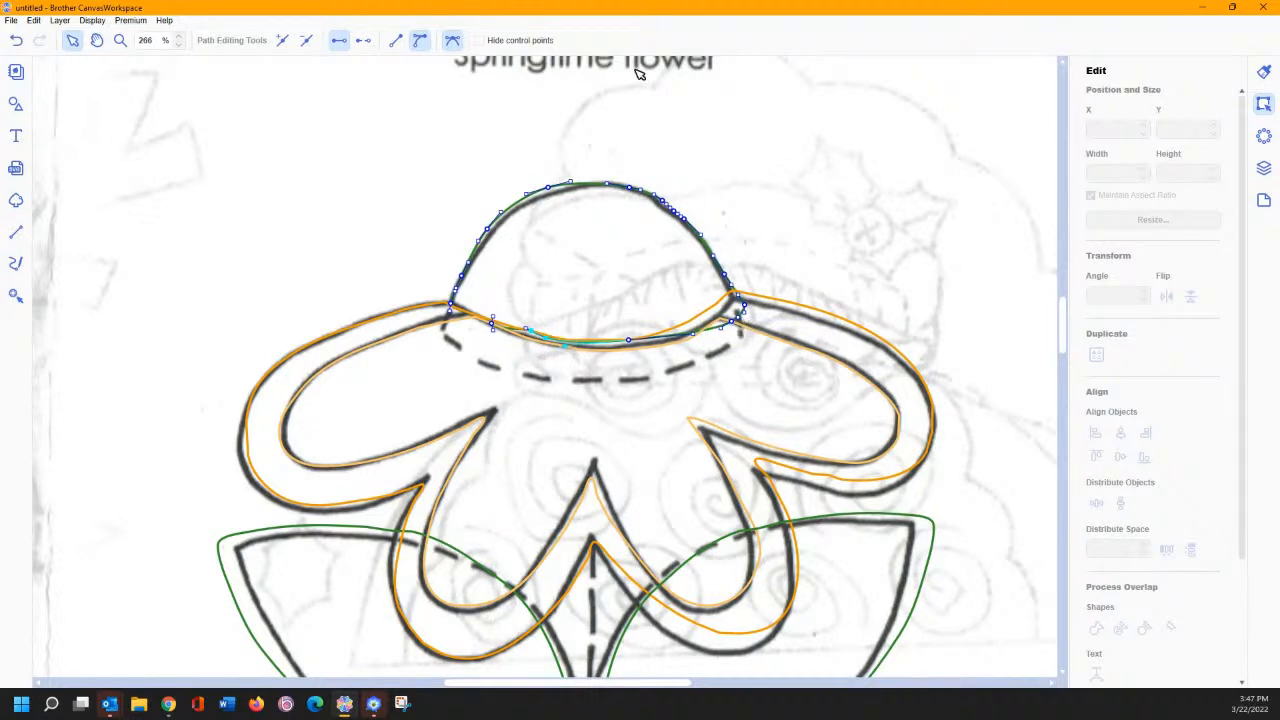
Step: Move the flower center's two right-end points onto the petal edge and dome corner, and shorten the adjoining handle to smooth the lower curve
left_click(481, 40)
left_click_drag(733, 321, 708, 308)
left_click(737, 291)
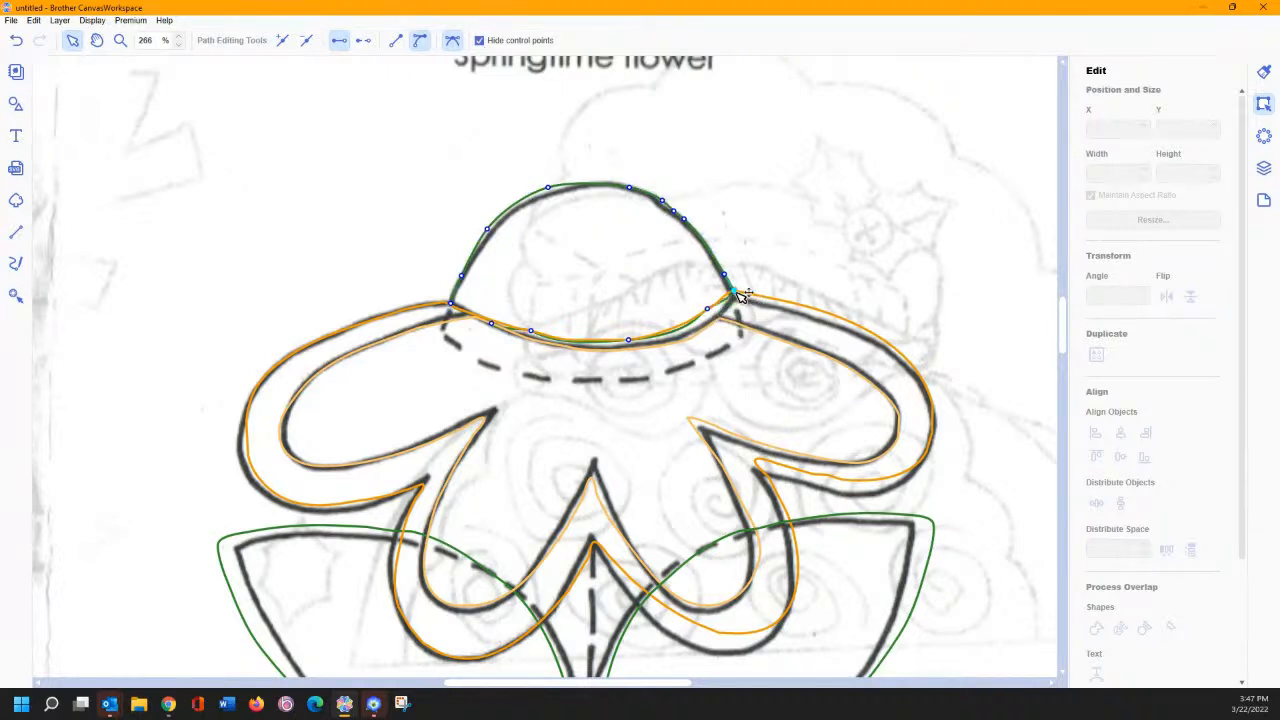
left_click(479, 40)
left_click_drag(694, 334, 664, 337)
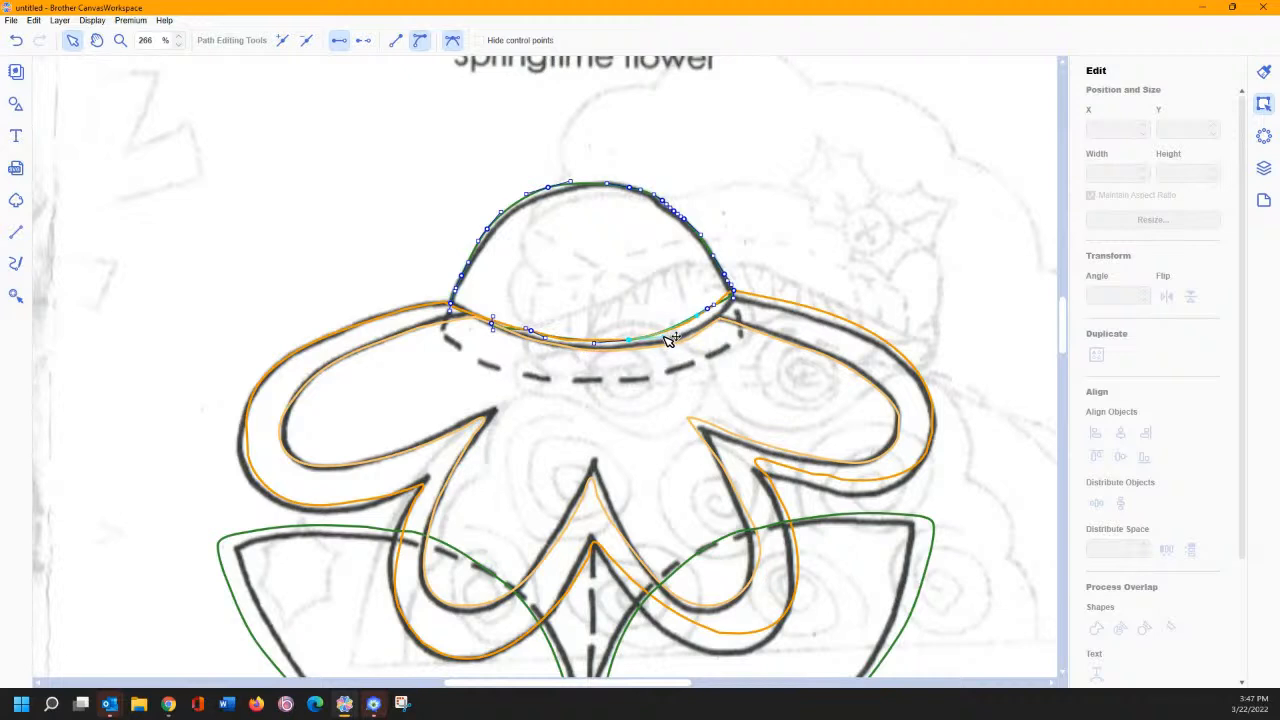
left_click(736, 296)
Step: Turn the flower center's right corner into a sharp point and pull its upper handle in line with the dome edge
left_click(120, 40)
left_click_drag(613, 247, 649, 274)
left_click_drag(786, 354, 786, 354)
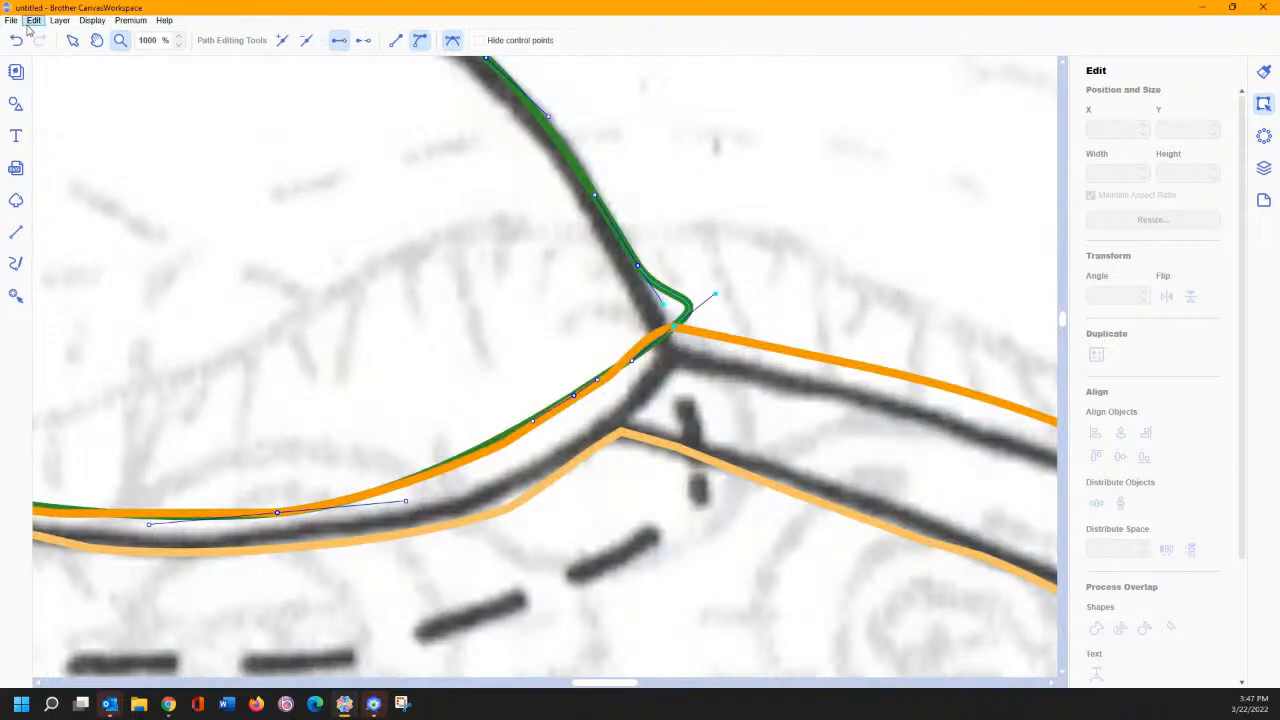
left_click(72, 41)
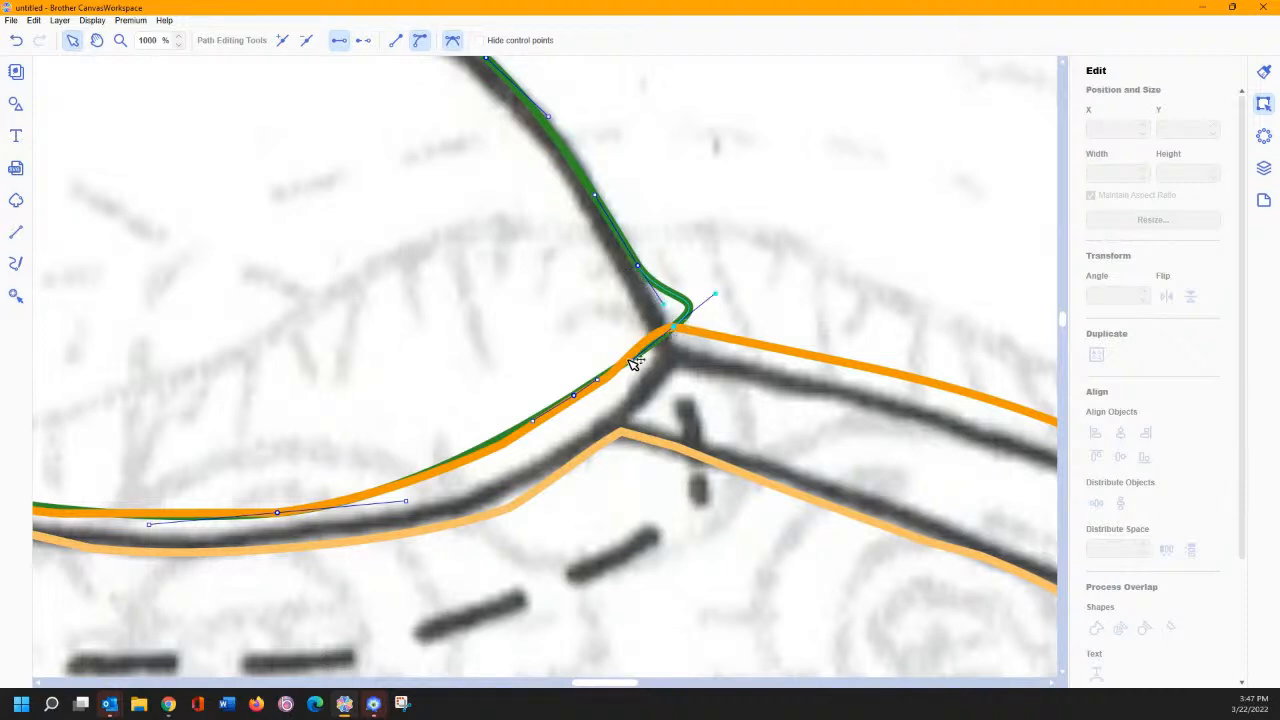
mouse_move(640, 360)
left_mouse_down()
mouse_move(620, 369)
mouse_move(677, 337)
mouse_move(630, 364)
left_mouse_up()
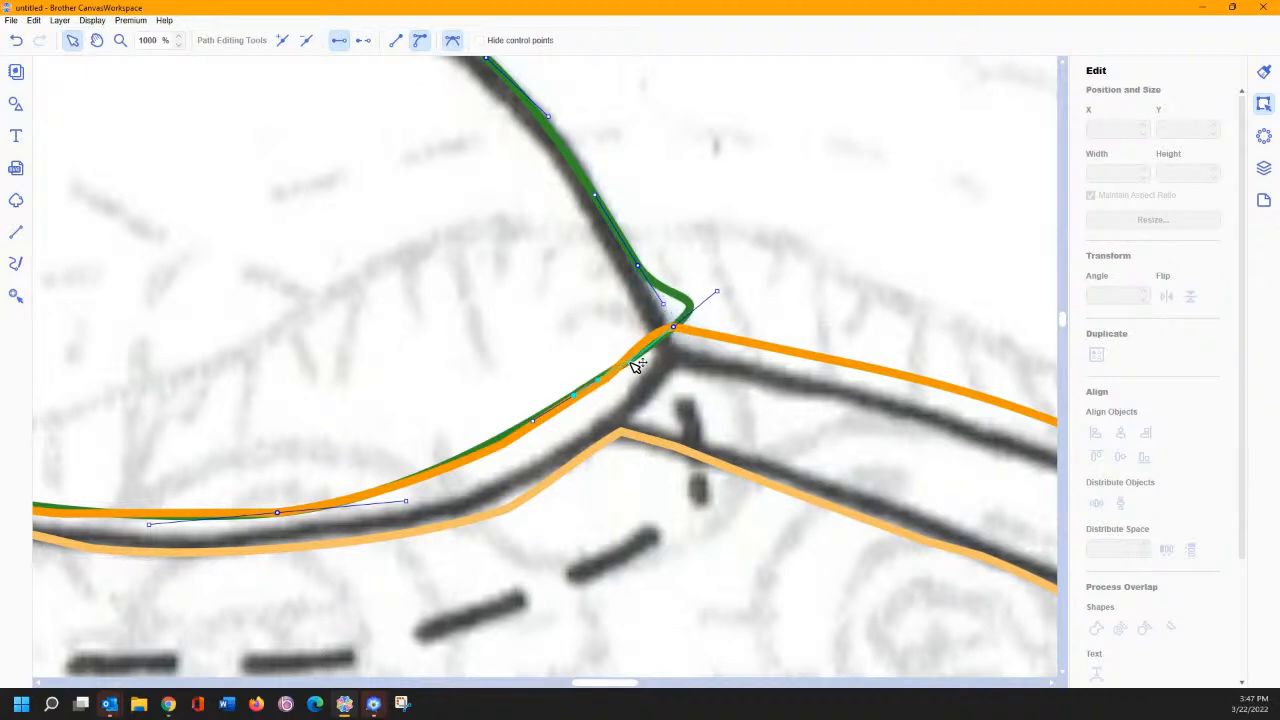
left_click(676, 327)
left_click_drag(723, 294, 665, 290)
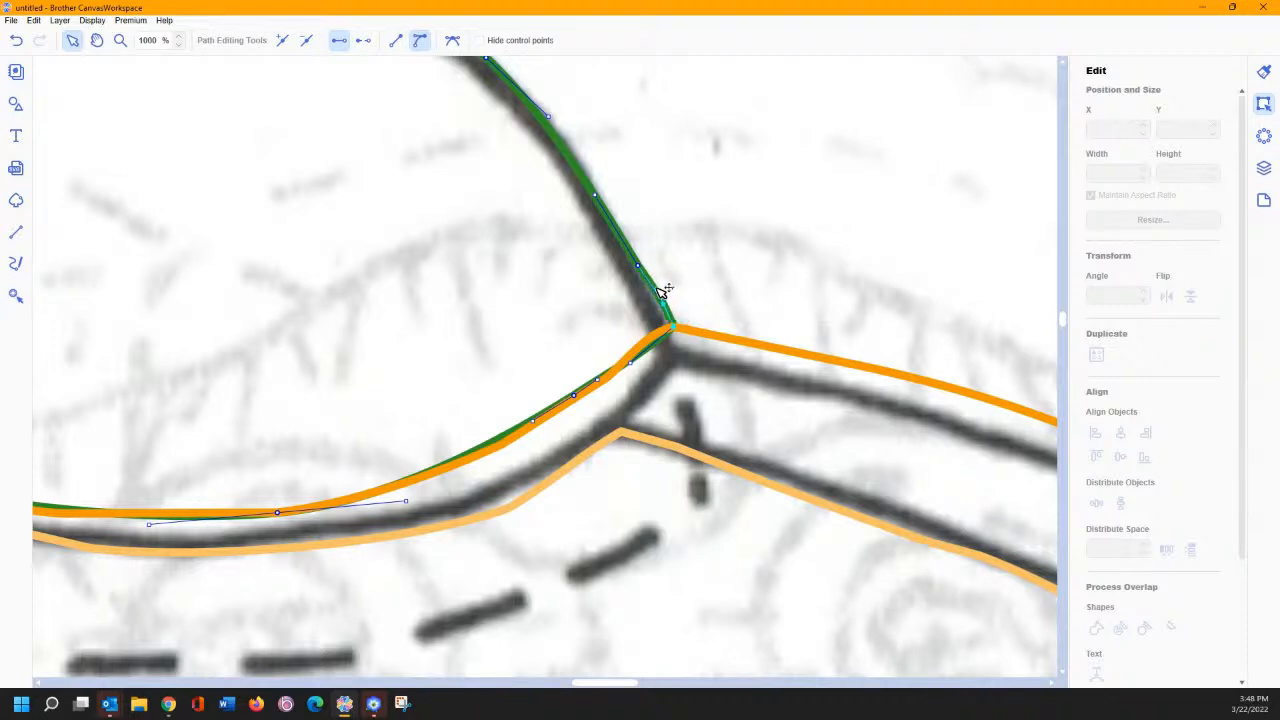
left_click(452, 40)
left_click_drag(663, 288, 717, 289)
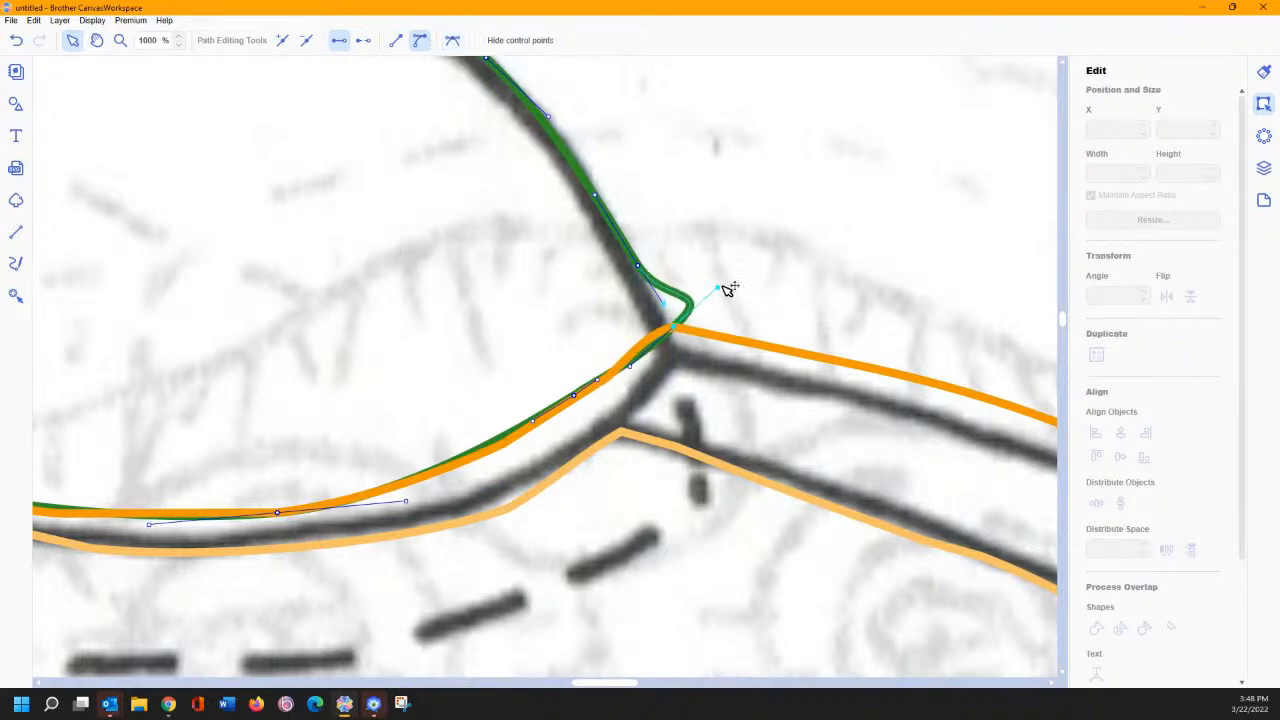
left_click_drag(725, 290, 660, 293)
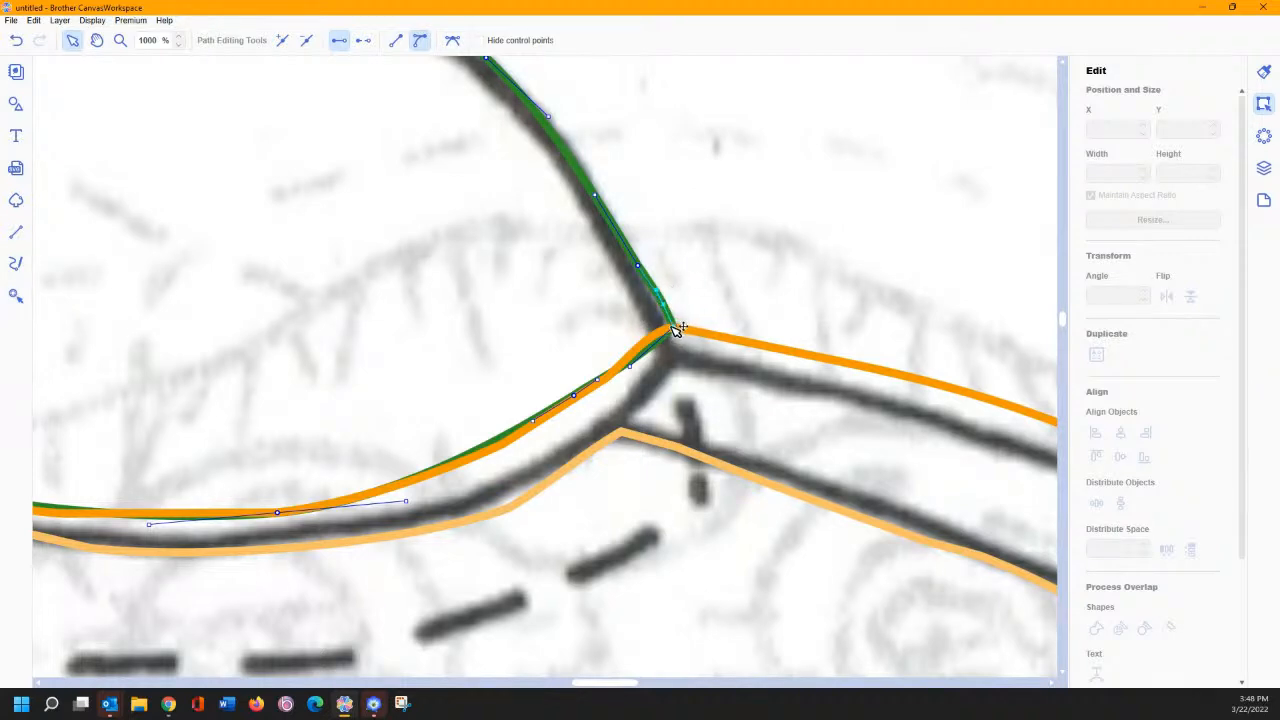
left_click(711, 246)
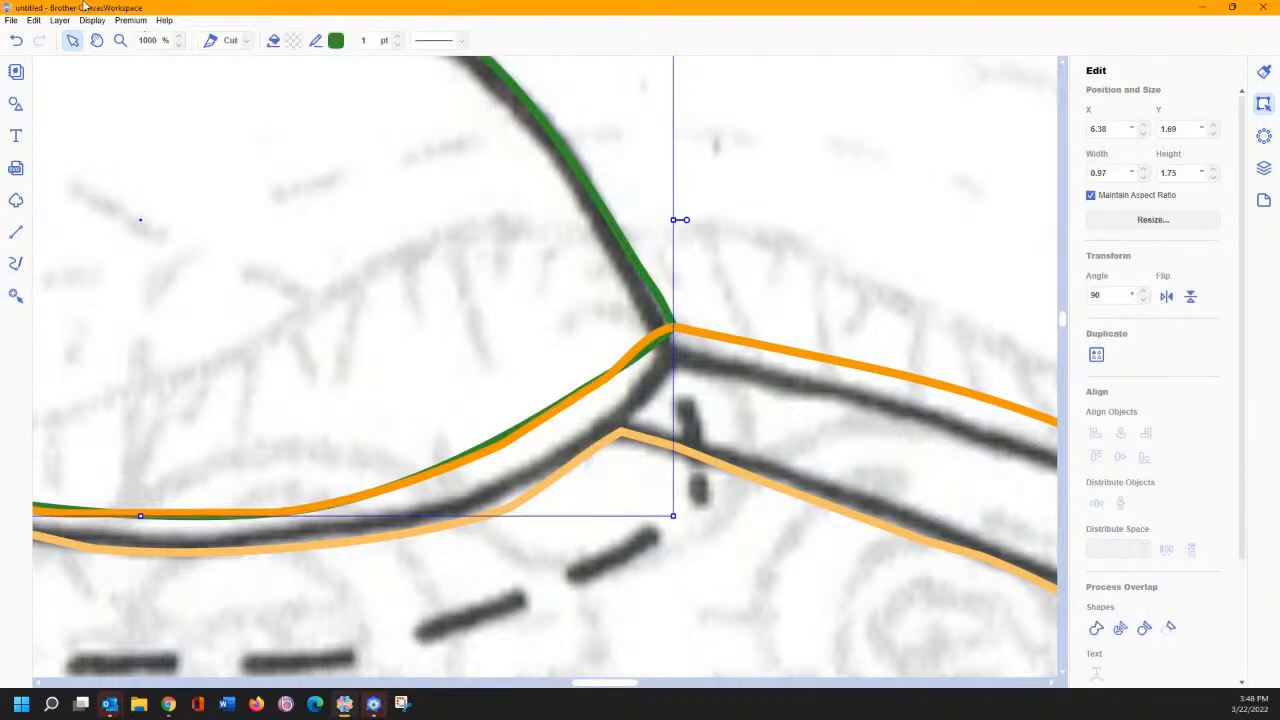
Step: Draw a straight vertical line over the dashed stem, from the notch between the lower petals to the stem's lower end
left_click(119, 43)
left_click(328, 368)
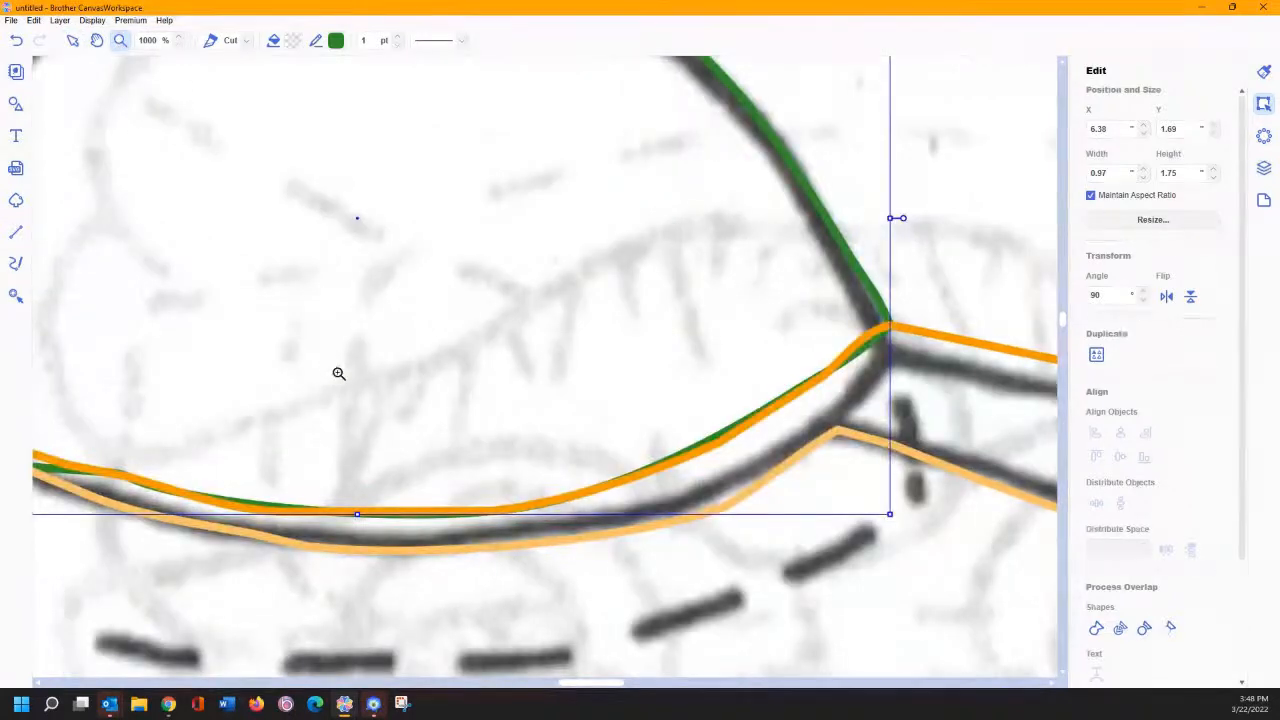
left_click(240, 183)
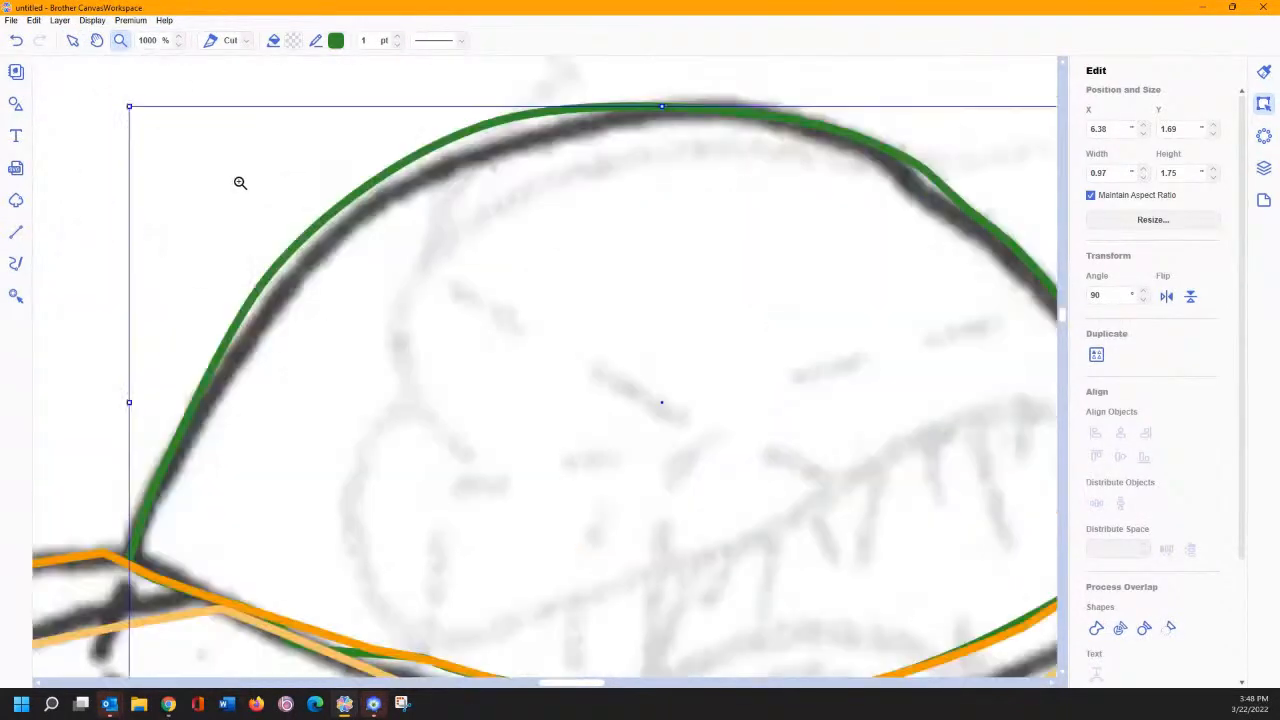
double_click(121, 41)
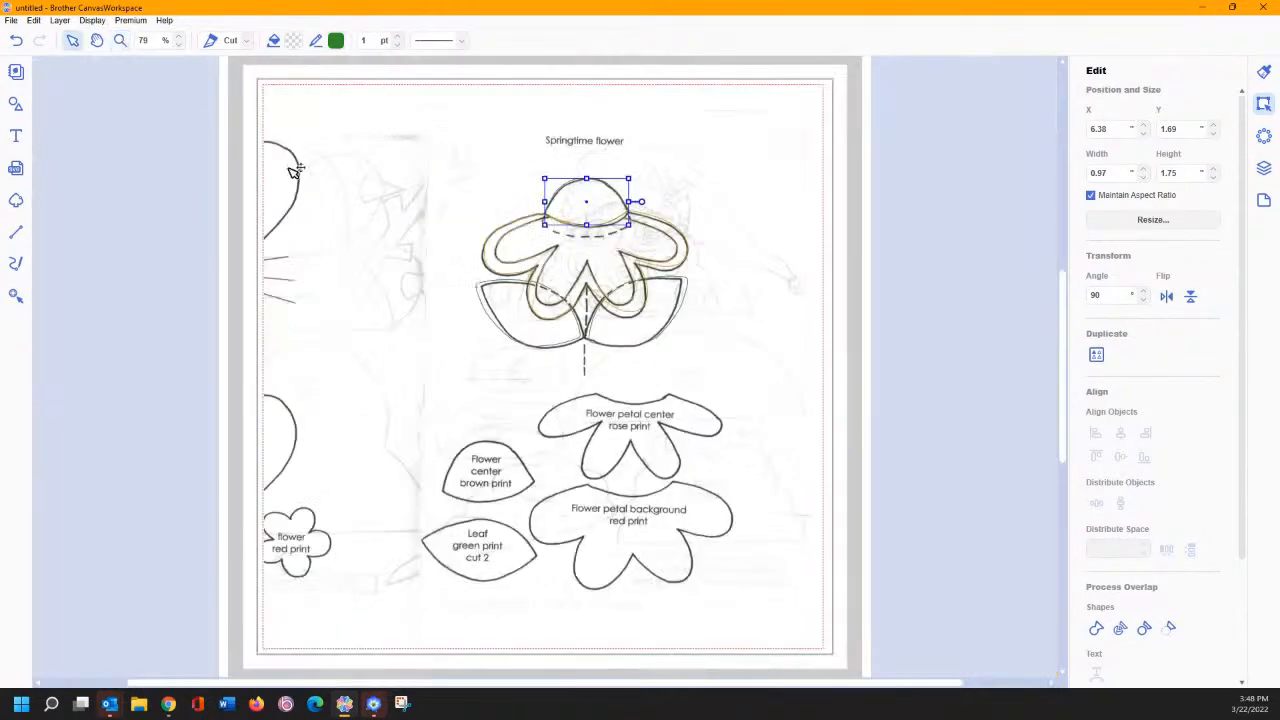
left_click(16, 232)
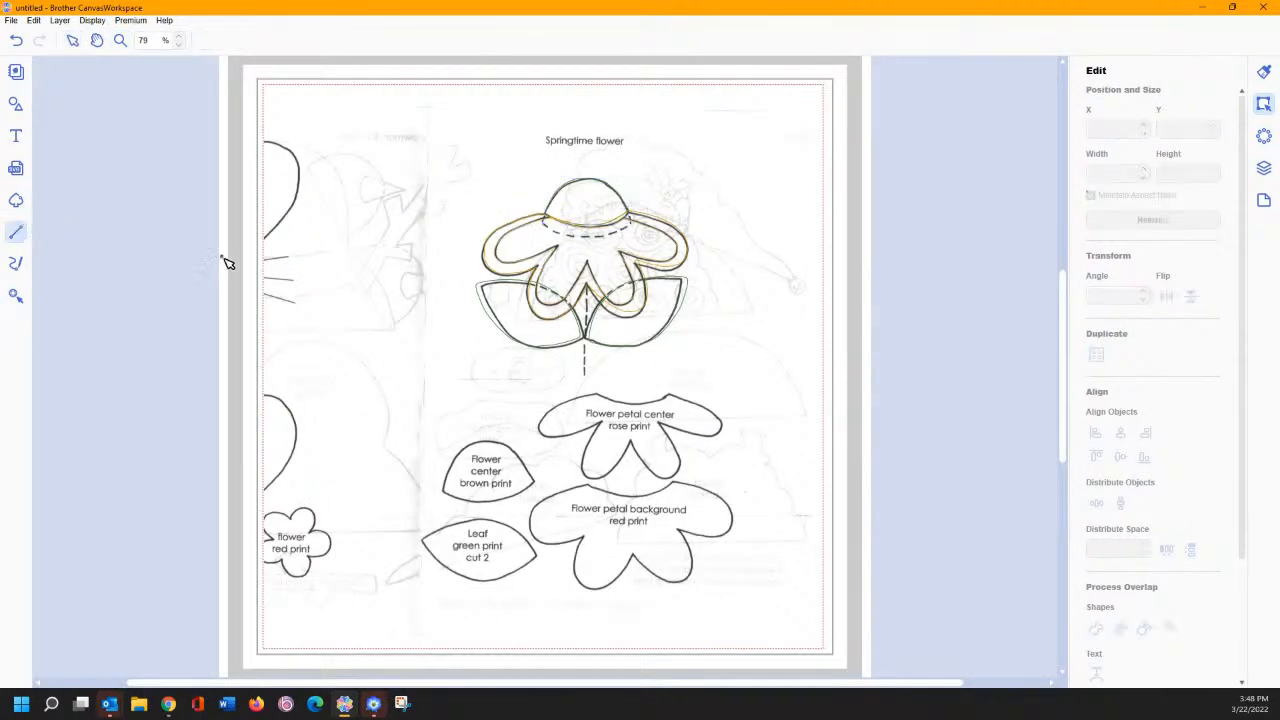
left_click(587, 288)
left_click(586, 378)
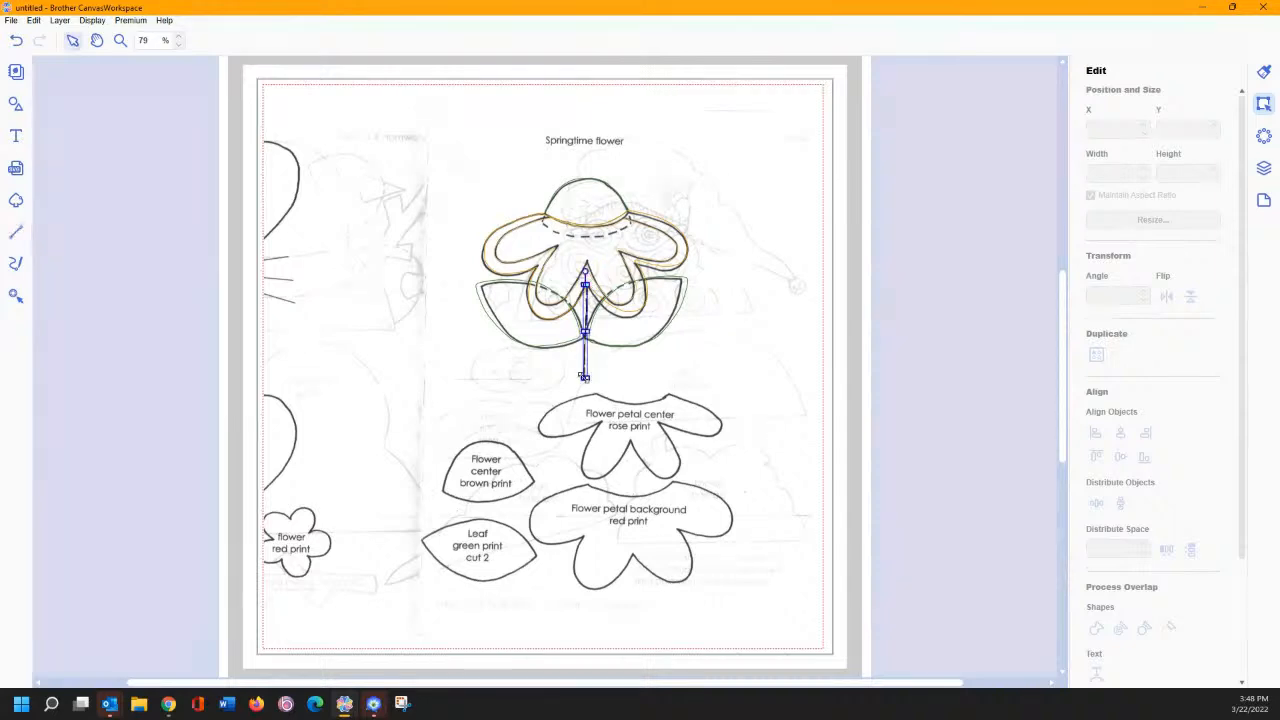
left_click(319, 119)
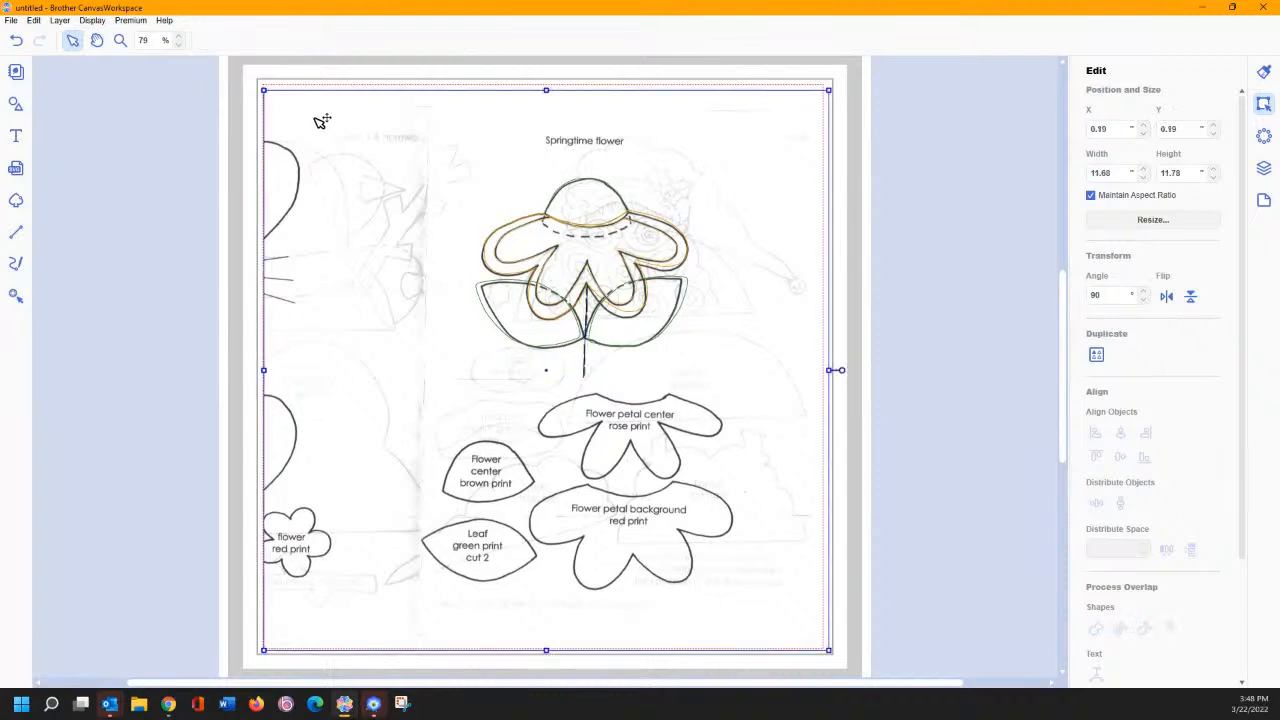
left_click(88, 100)
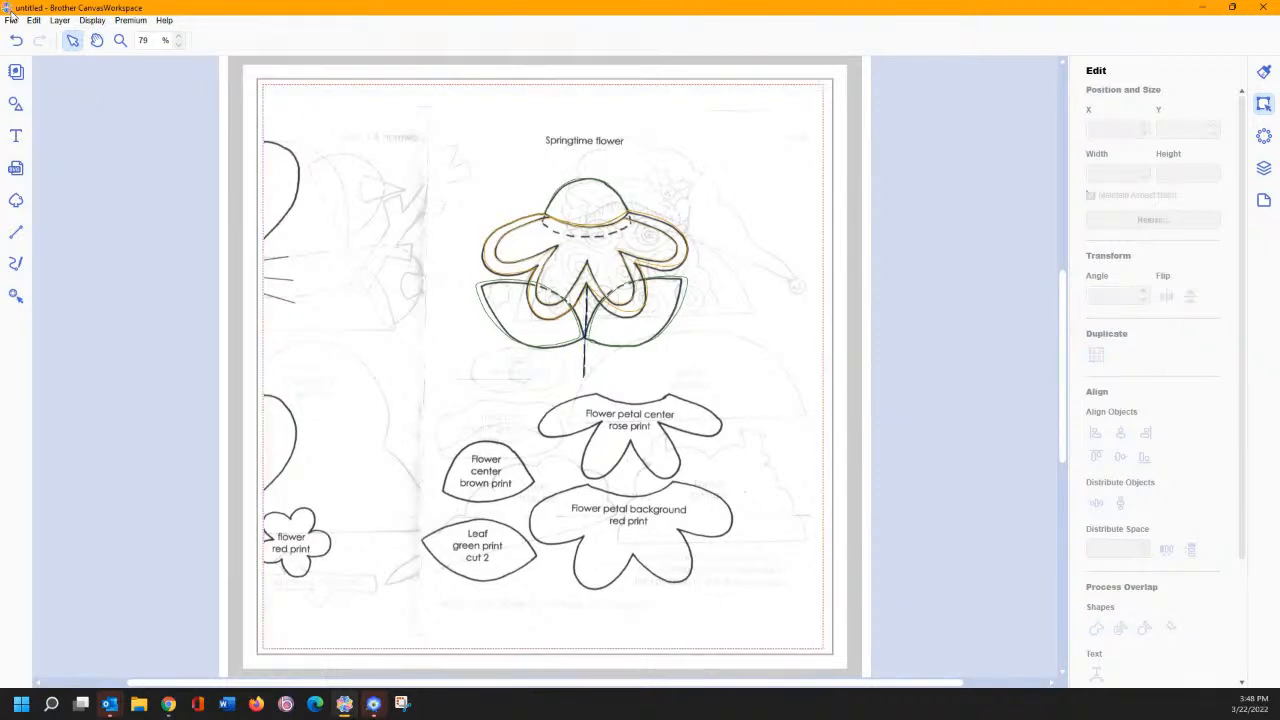
Step: Export the assembled flower cut data as an FCM file, saving over the existing flower.fcm
left_click(11, 21)
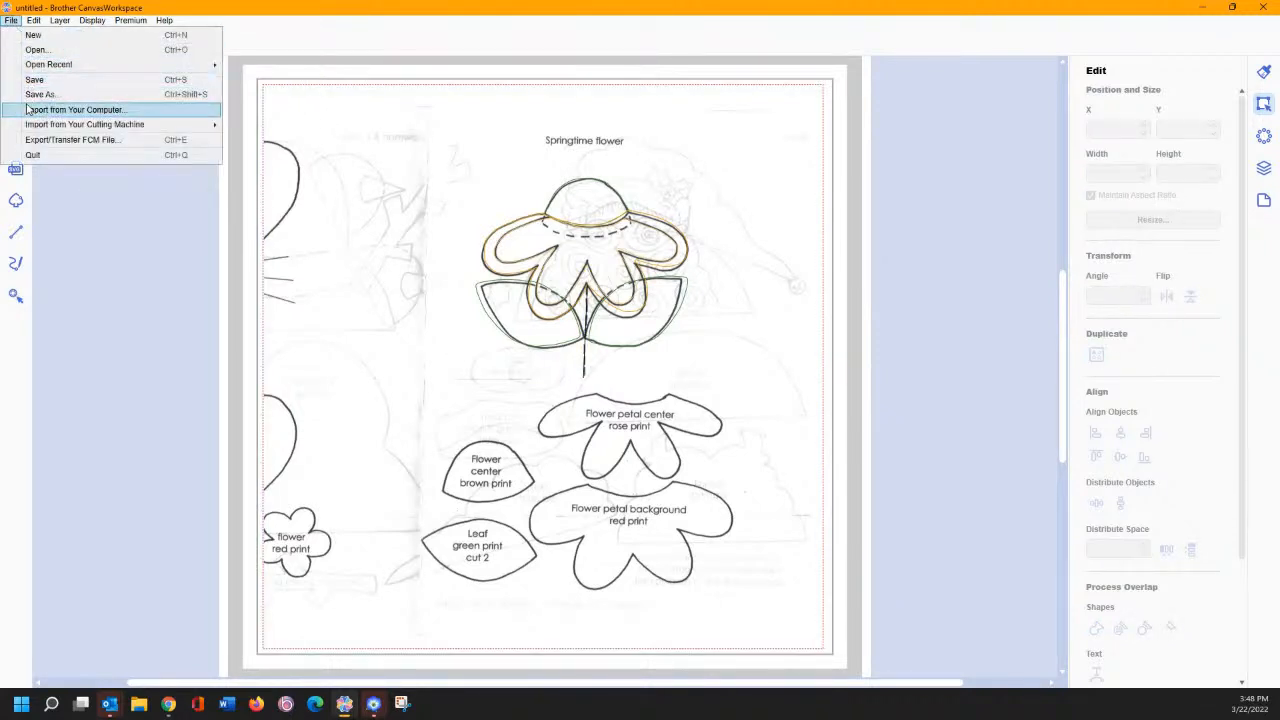
left_click(95, 139)
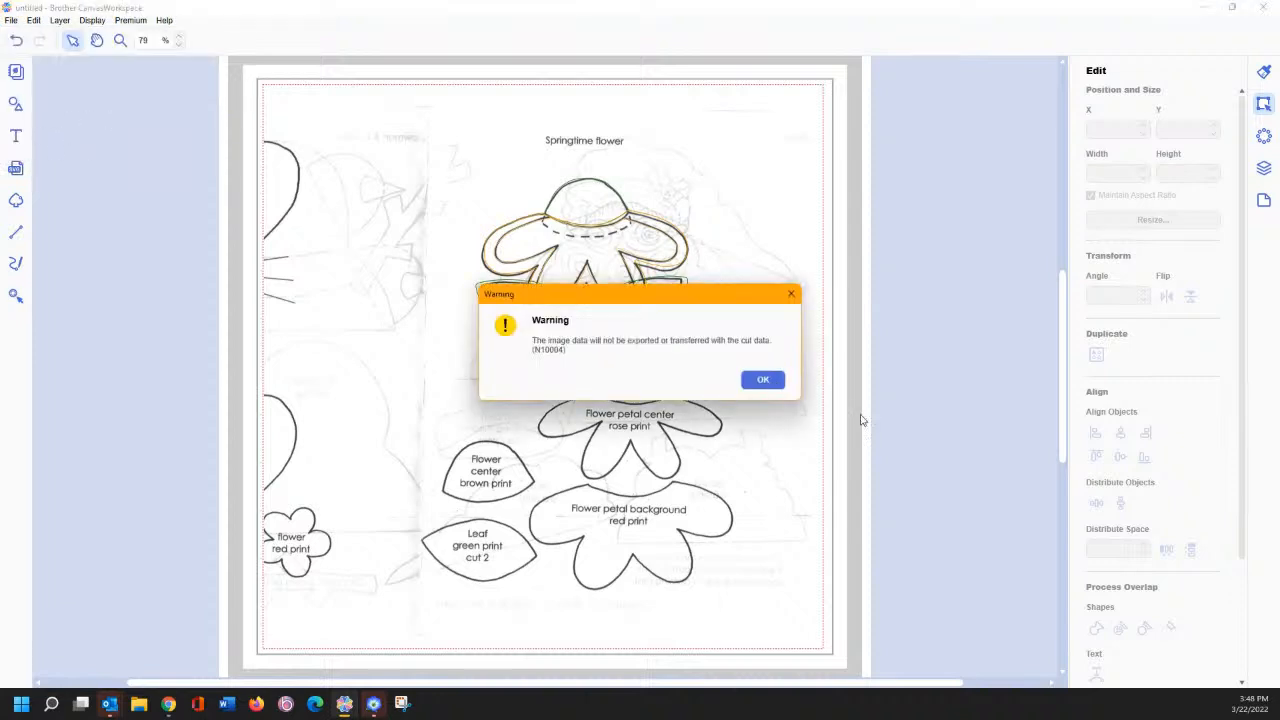
left_click(762, 379)
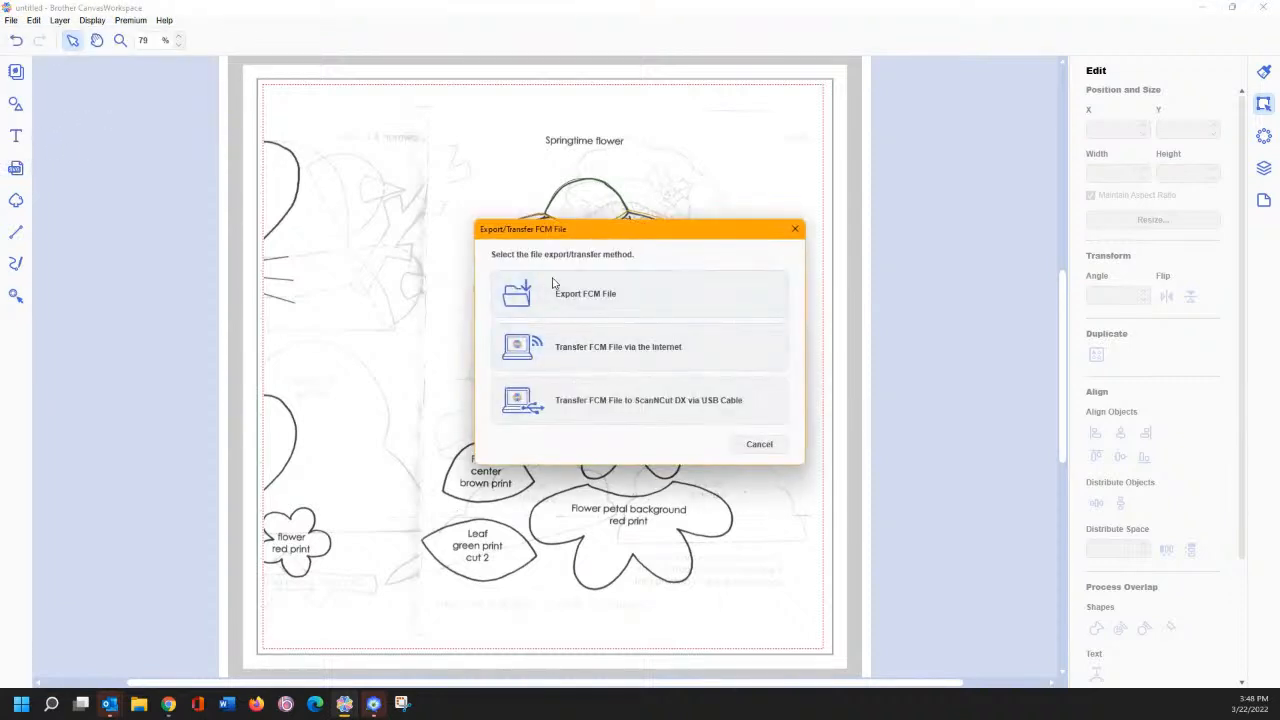
left_click(556, 290)
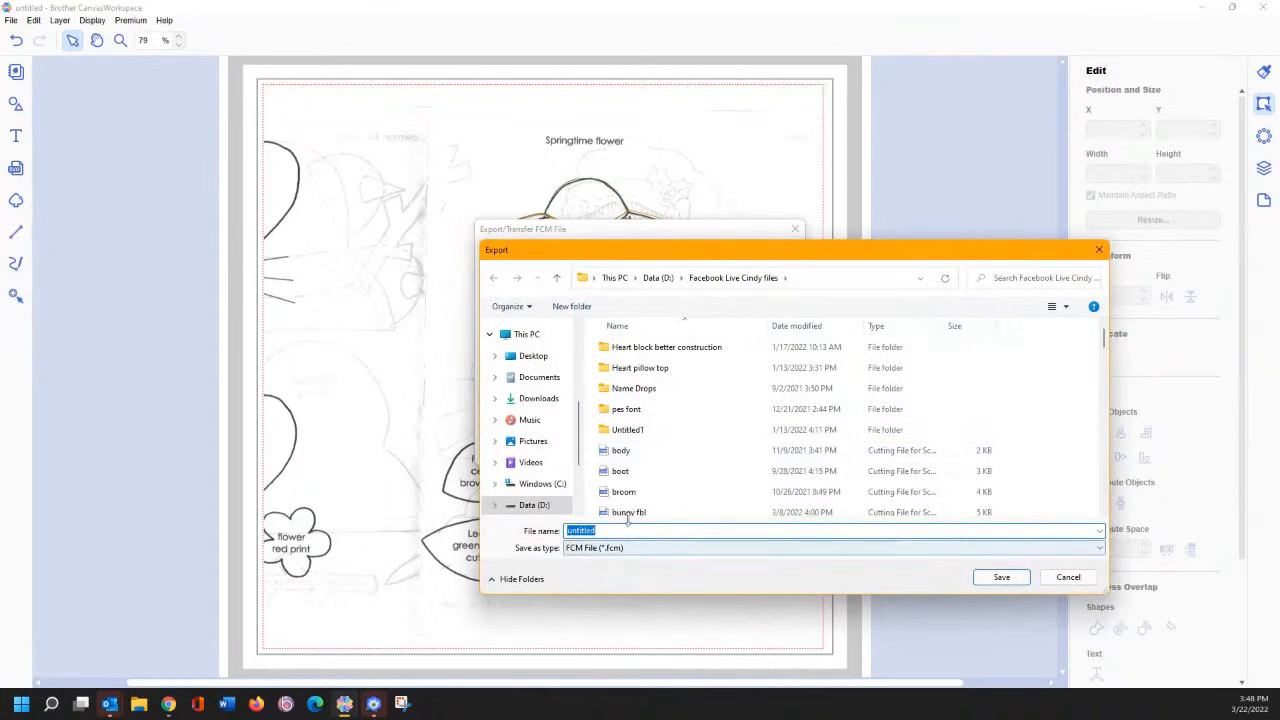
type("fl")
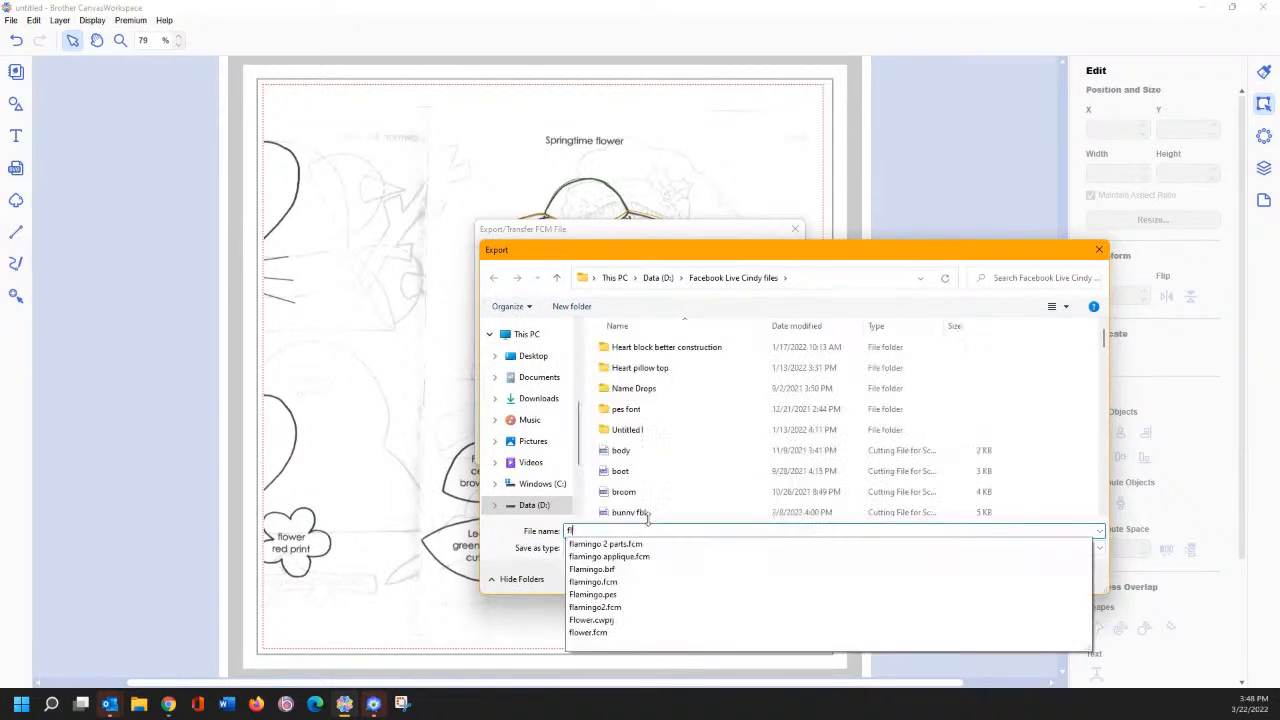
type("o")
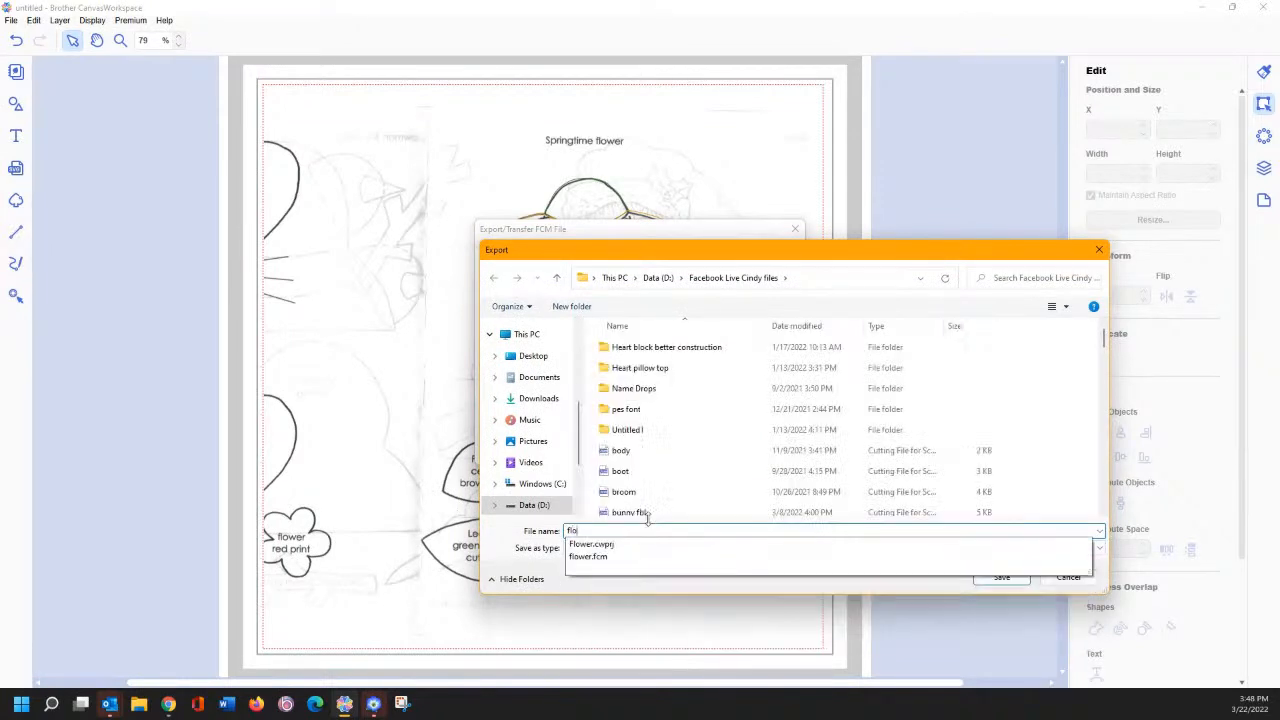
left_click(610, 557)
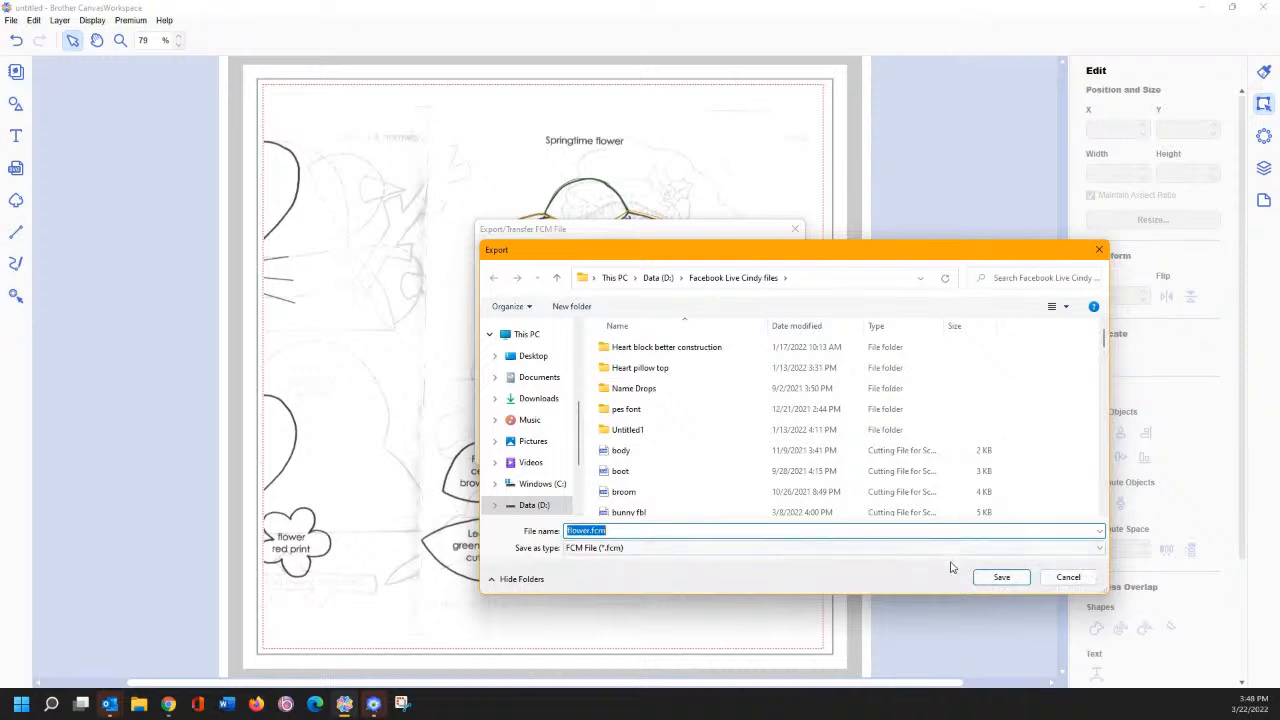
left_click(1001, 577)
left_click(680, 397)
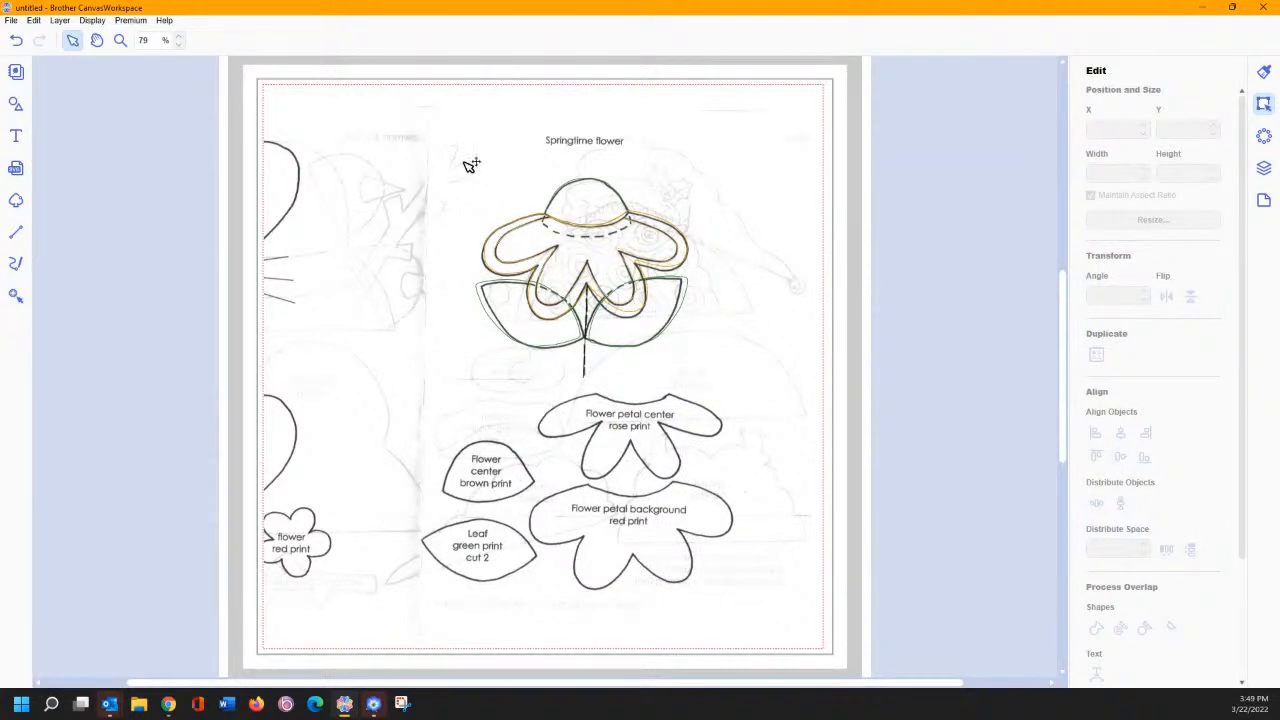
Step: Switch to Layout & Editing and make sure the user interface options are set to show the ScanNCut tab
mouse_move(374, 706)
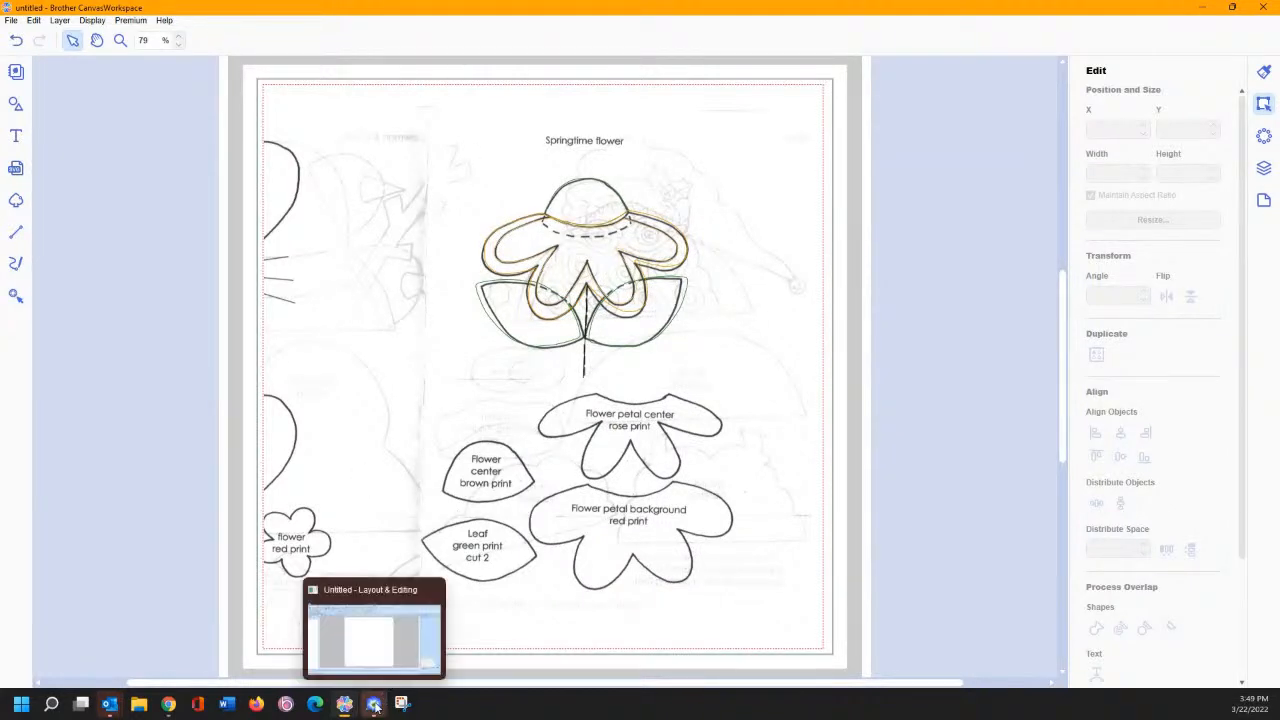
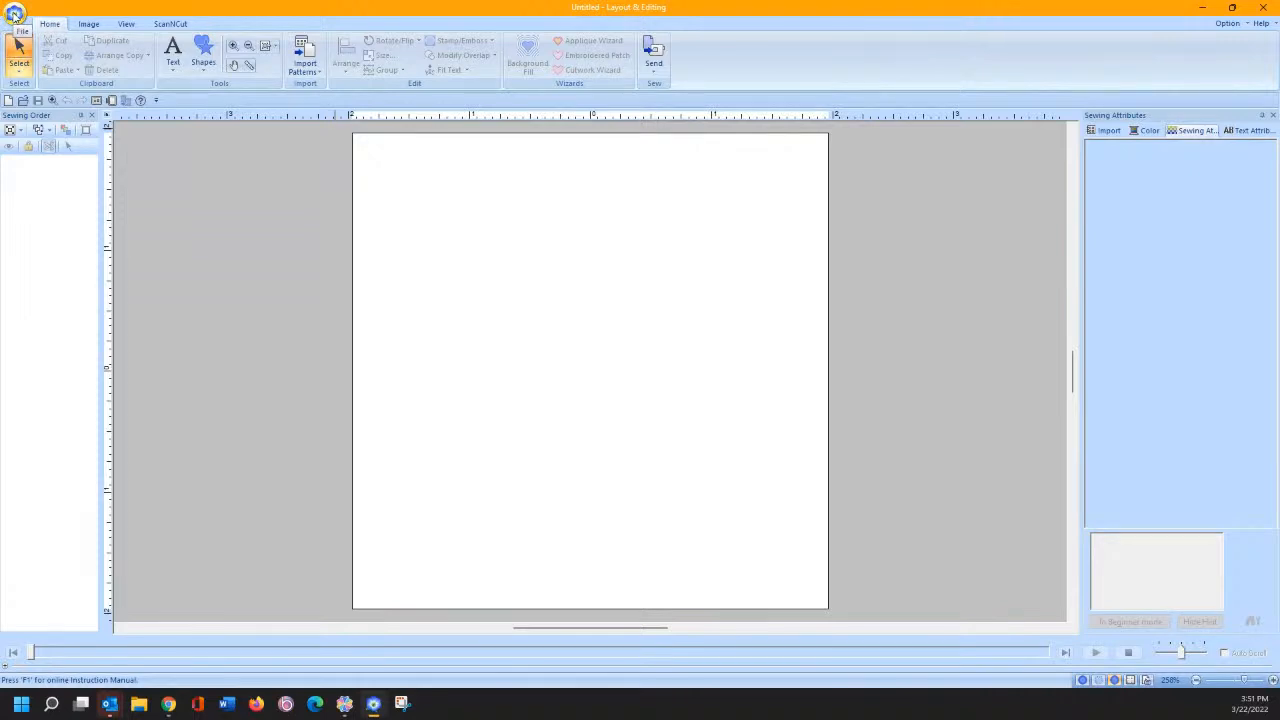
left_click(14, 15)
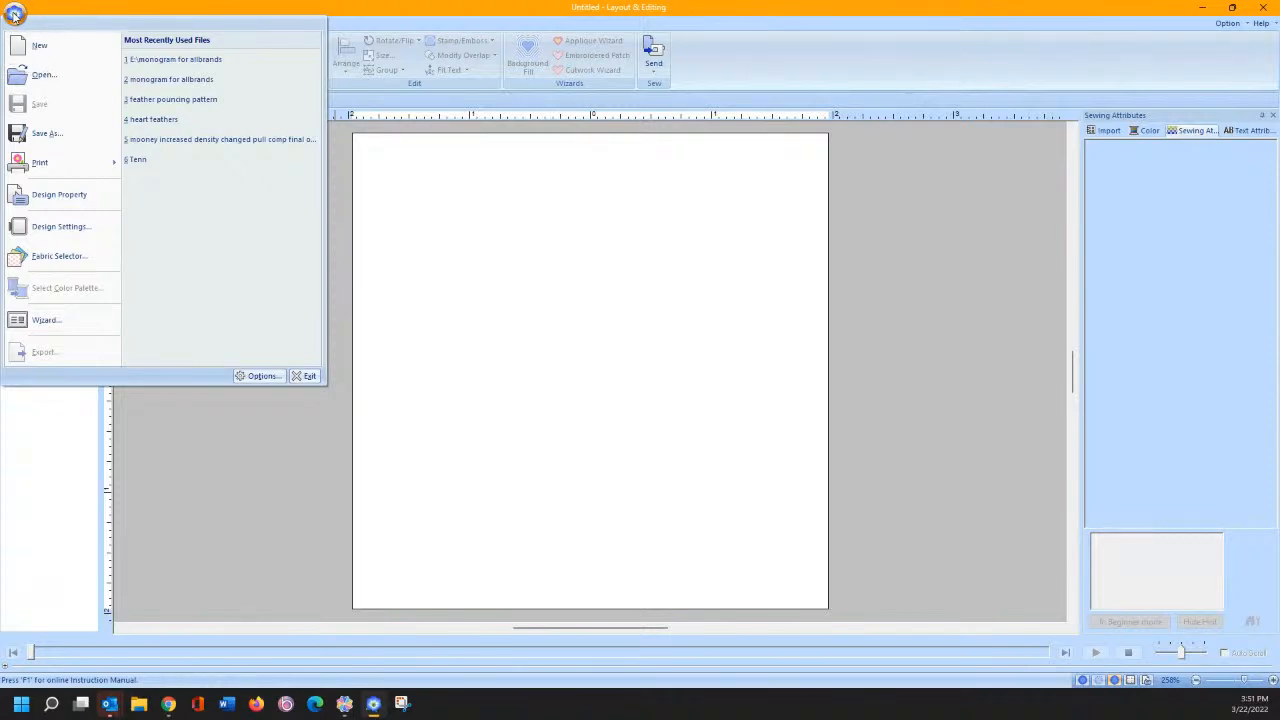
left_click(258, 376)
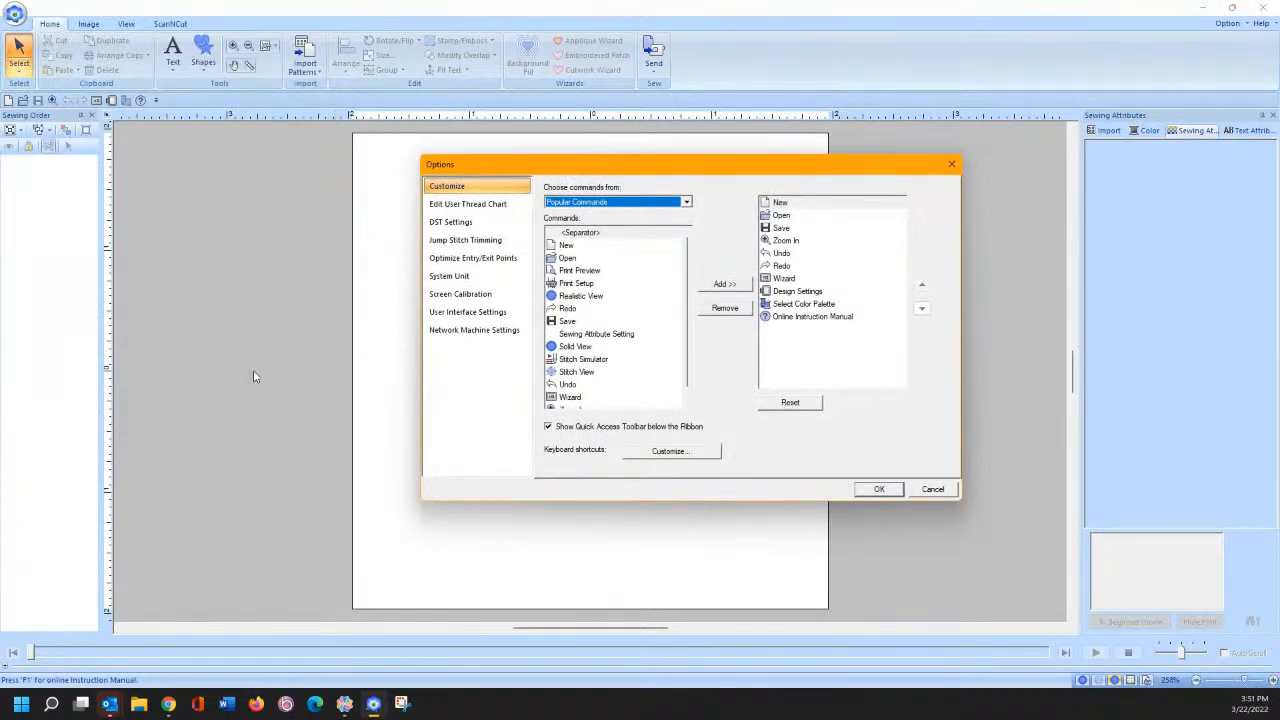
left_click(452, 316)
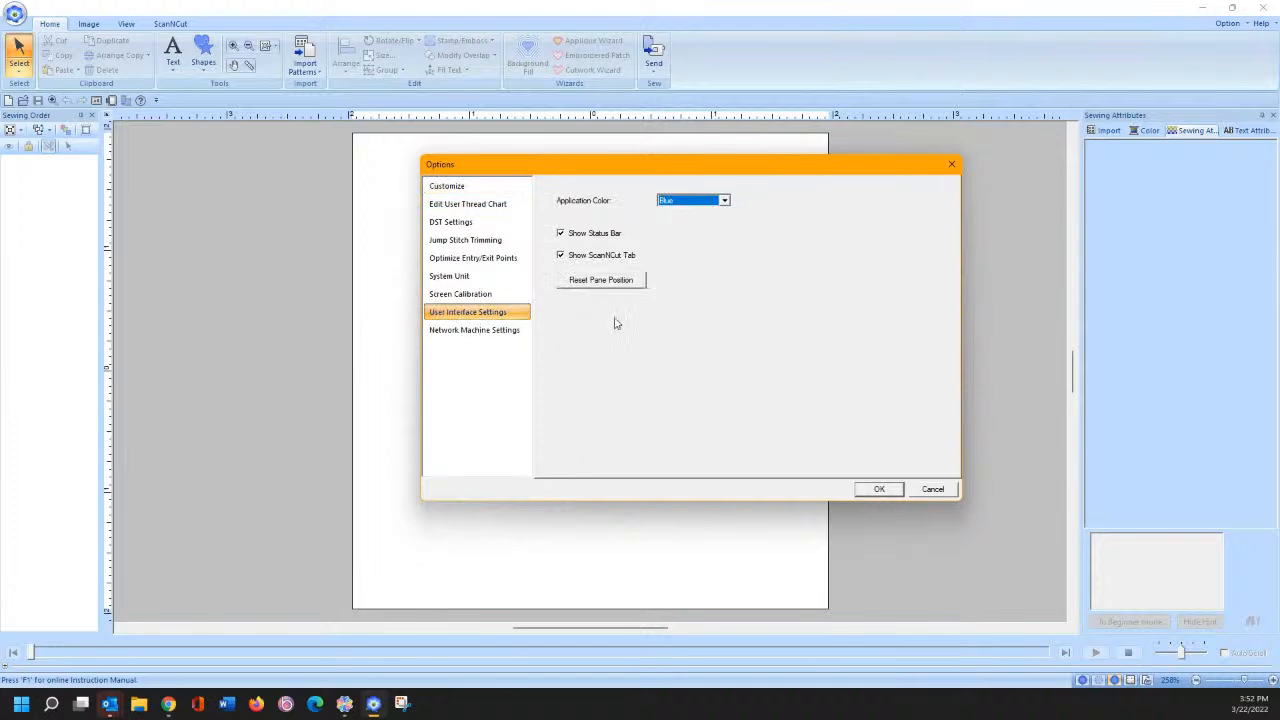
left_click(561, 259)
left_click(561, 259)
left_click(879, 489)
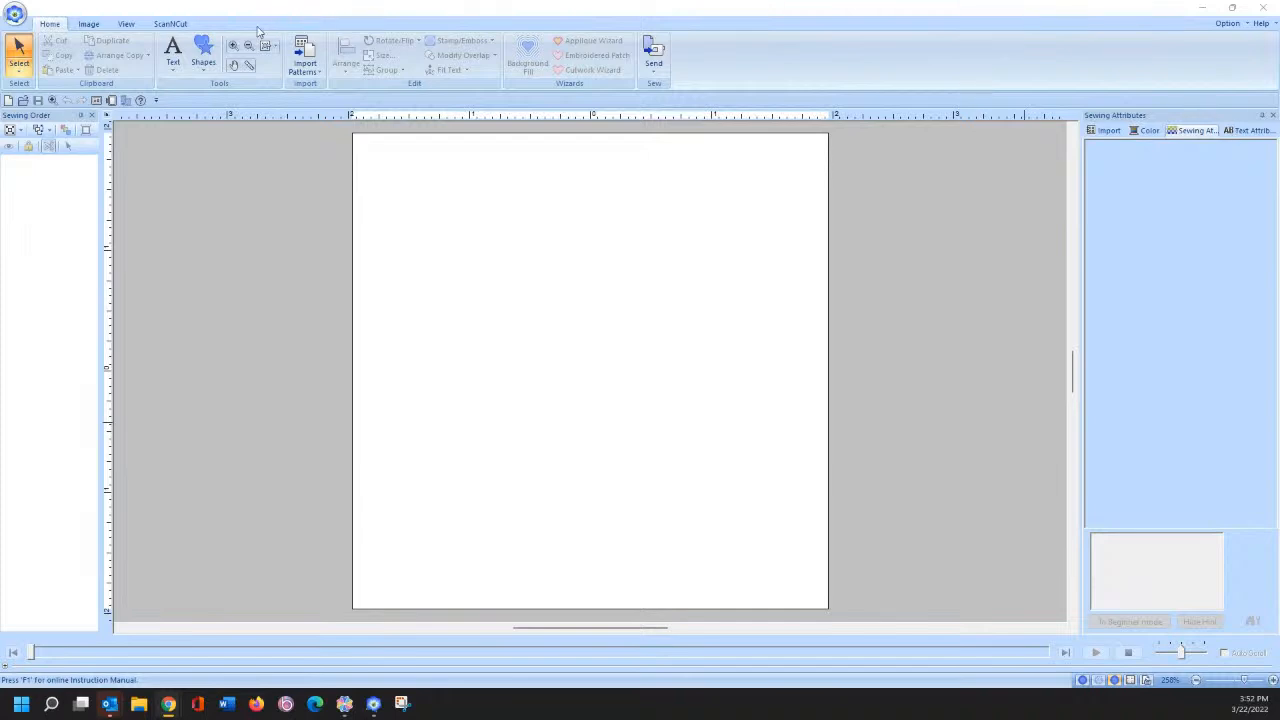
Step: Start importing ScanNCut cutting data and set the source folder to the Facebook Live files folder holding the exported FCM
left_click(185, 26)
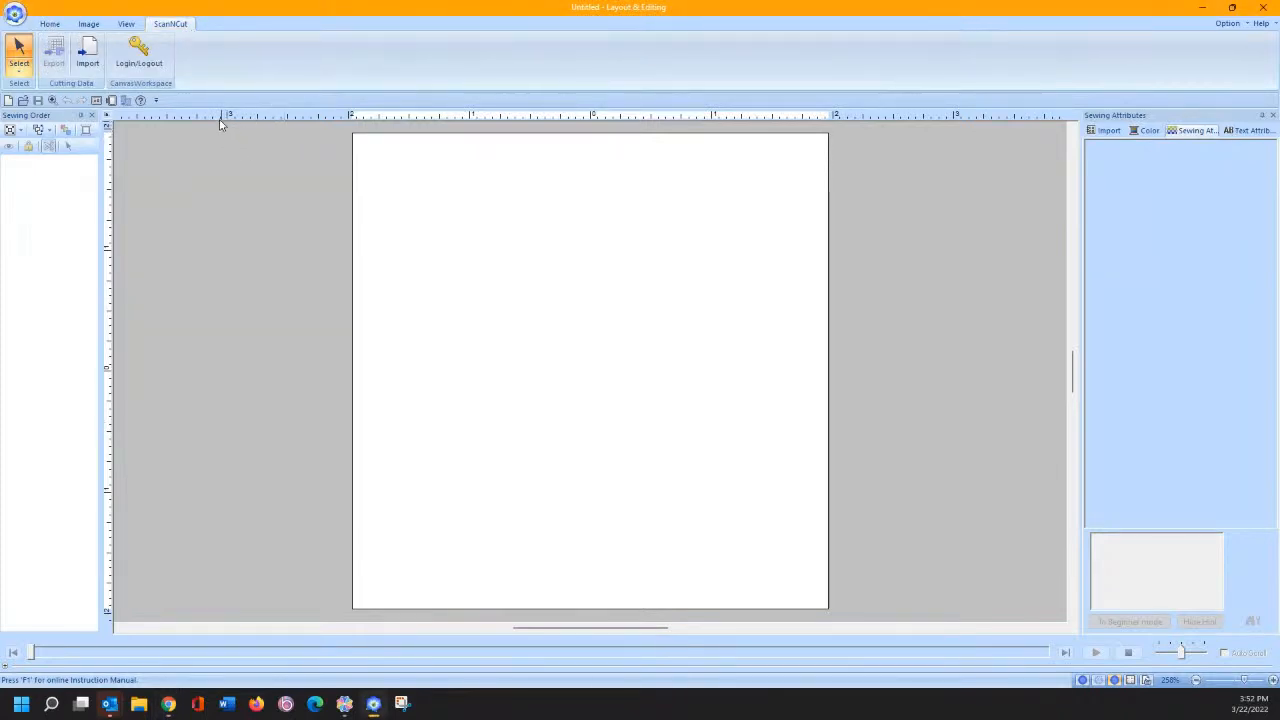
left_click(88, 55)
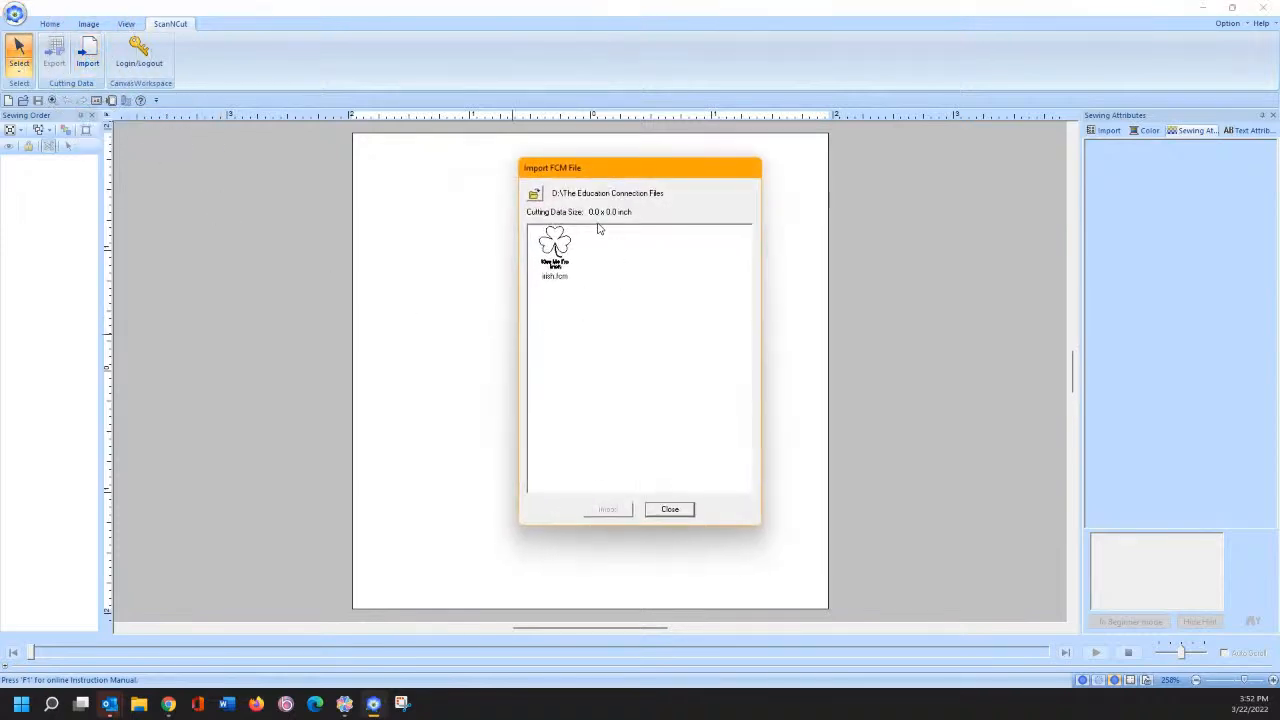
left_click(534, 195)
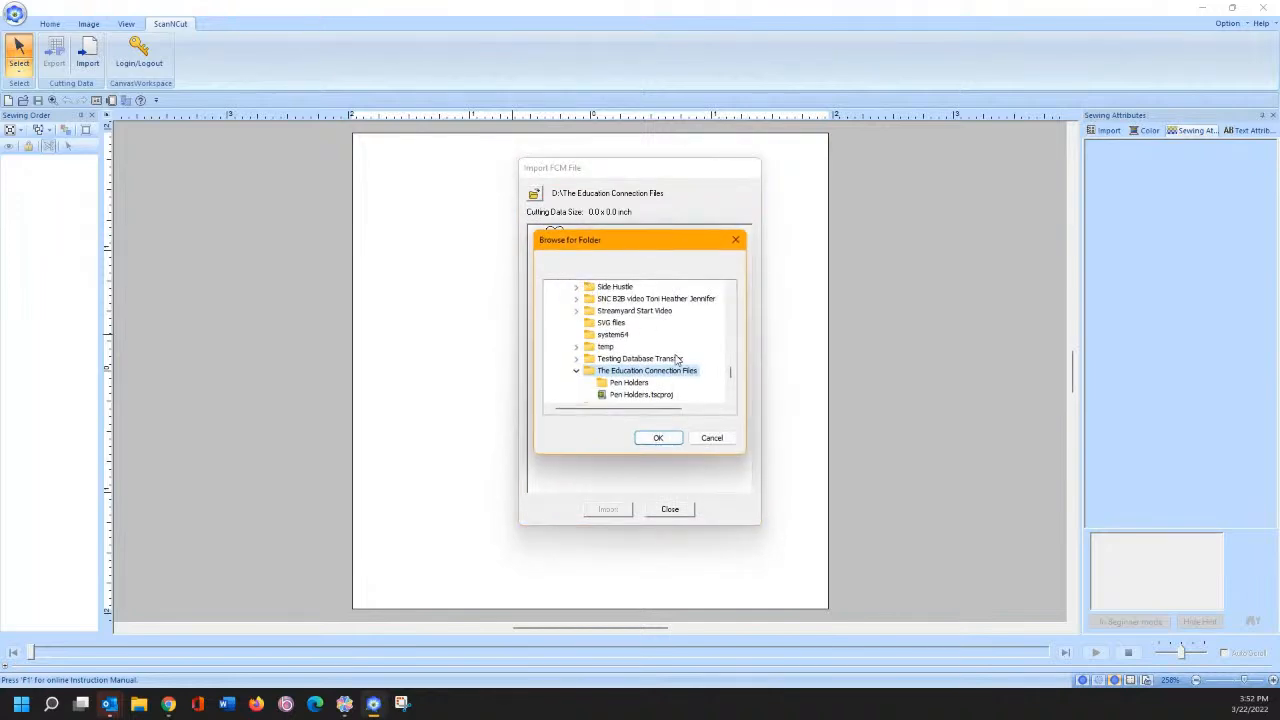
scroll(612, 340, "up", 2)
scroll(610, 340, "up", 6)
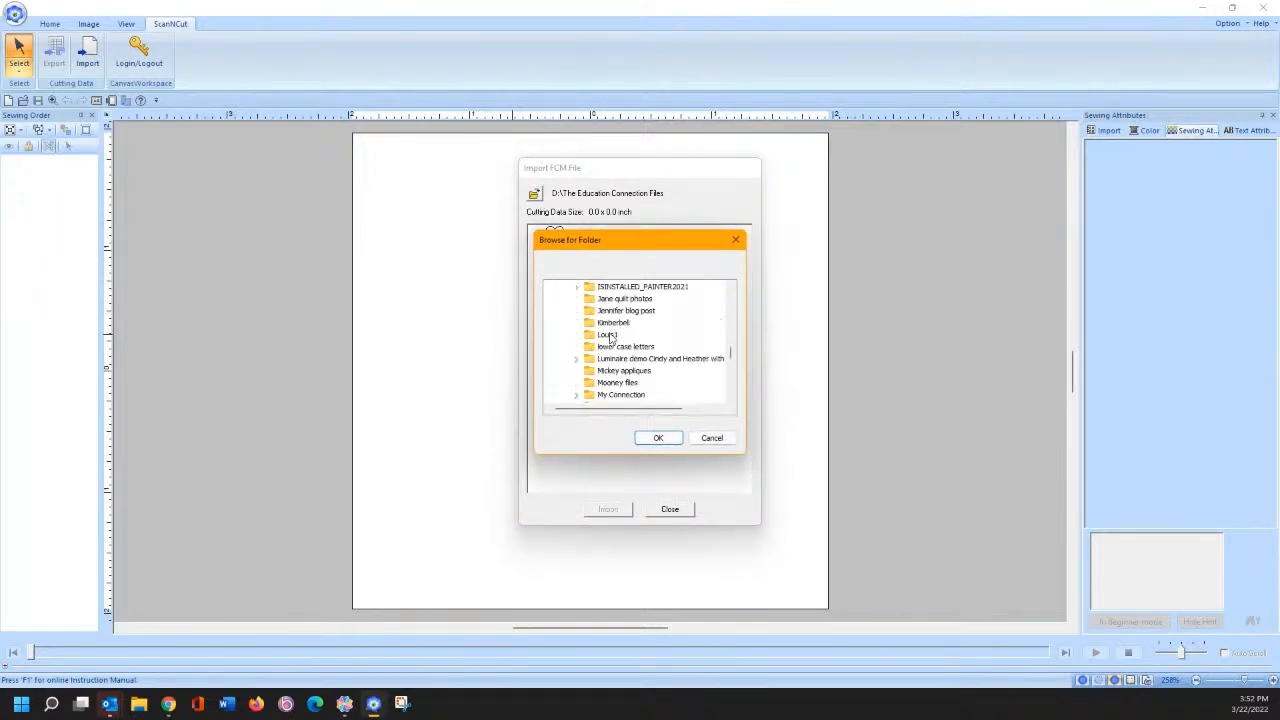
scroll(610, 338, "up", 3)
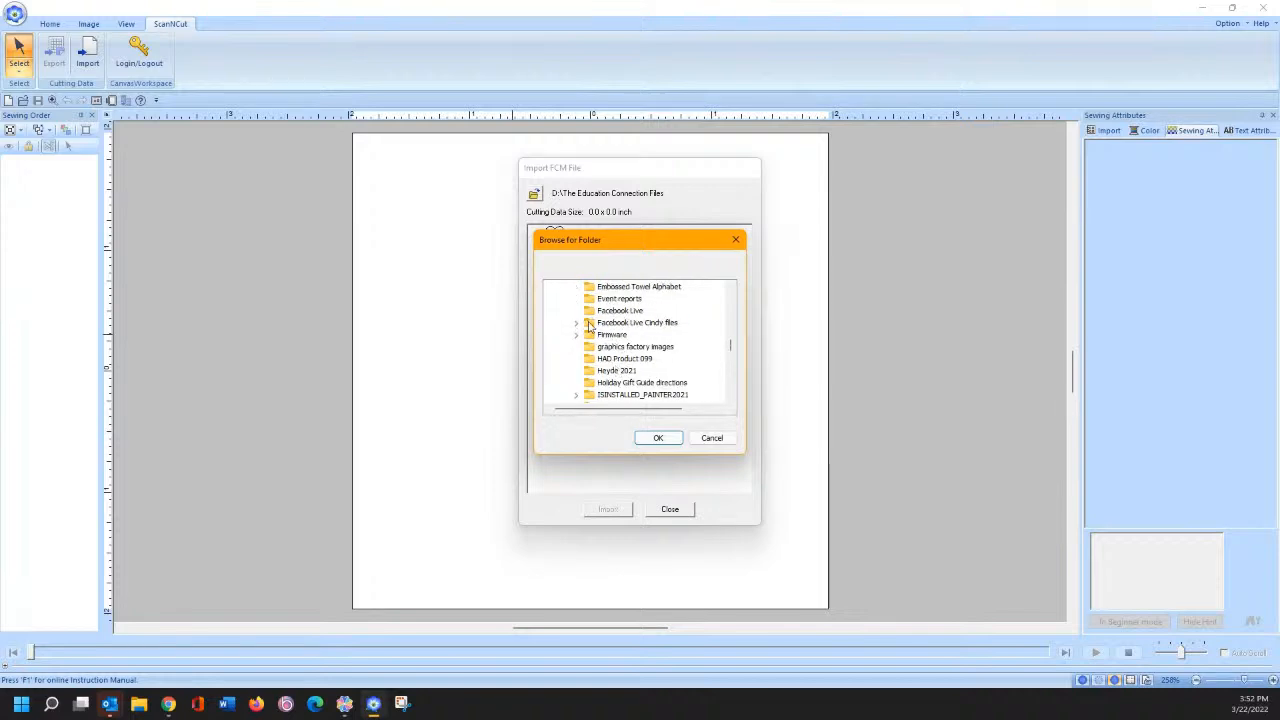
left_click(587, 323)
left_click(660, 438)
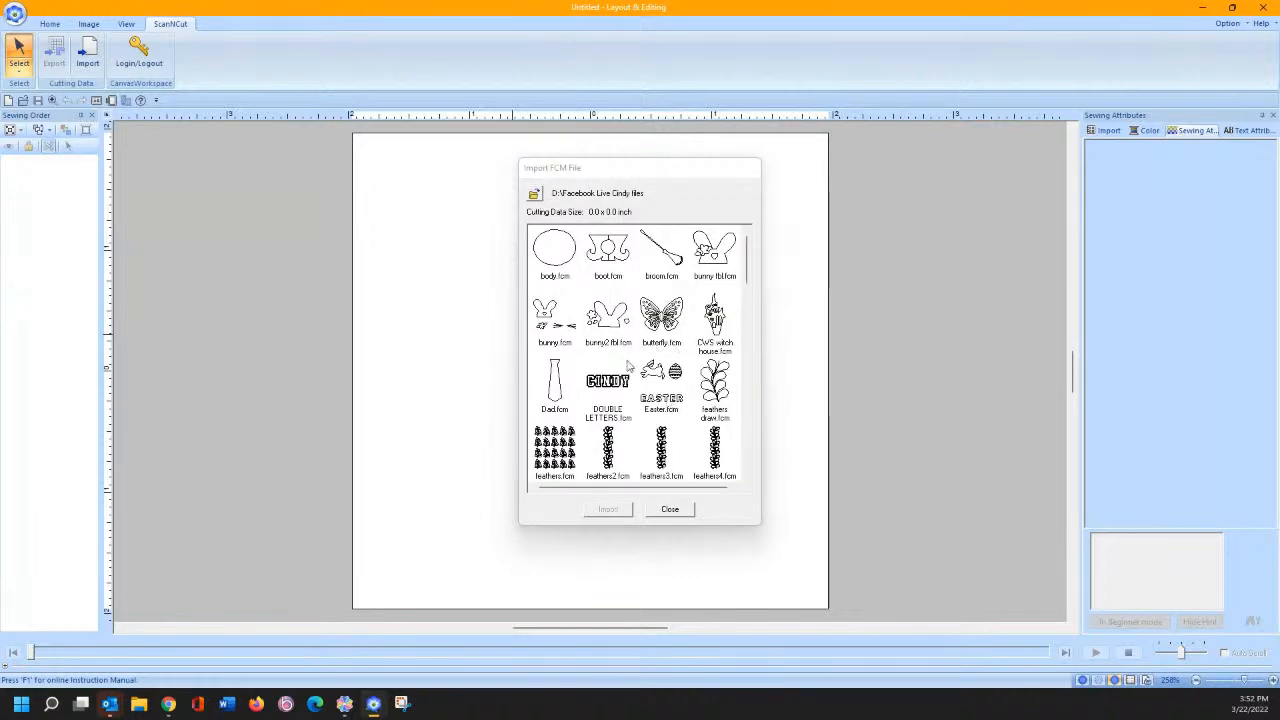
Step: Import flower.fcm onto the design page and close the FCM import dialog
scroll(632, 369, "down", 1)
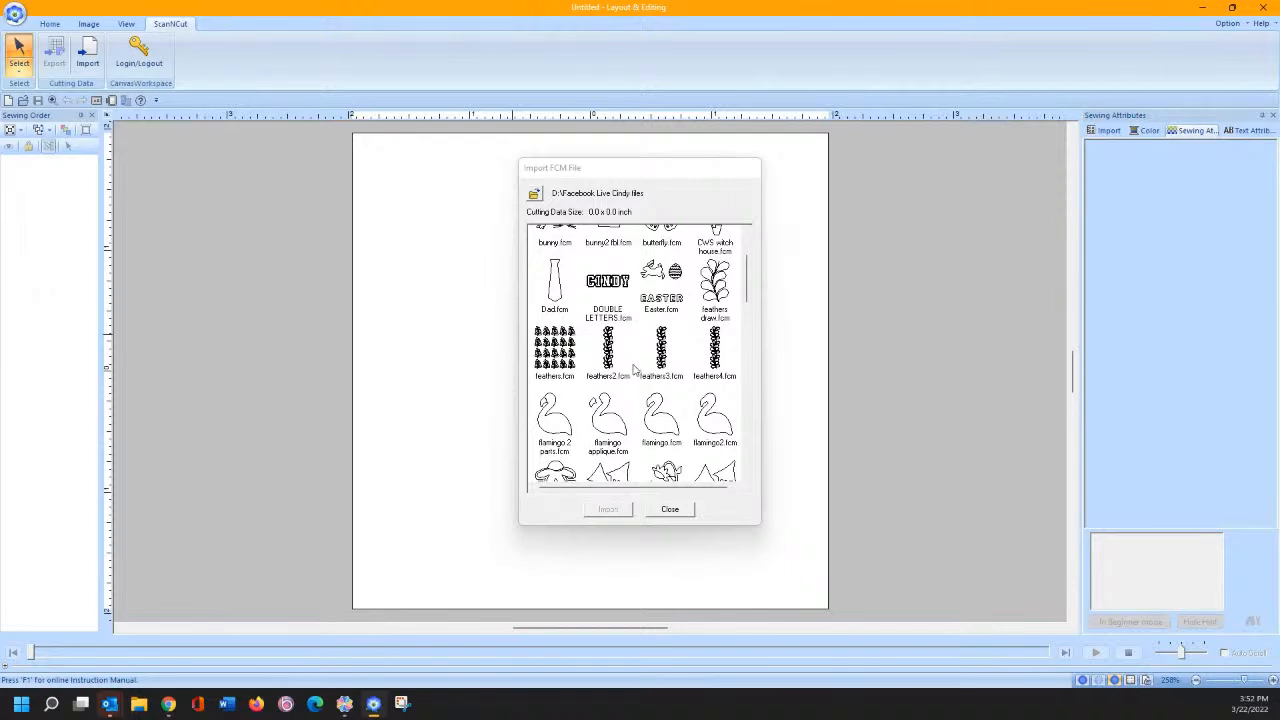
scroll(632, 369, "down", 2)
left_click(556, 386)
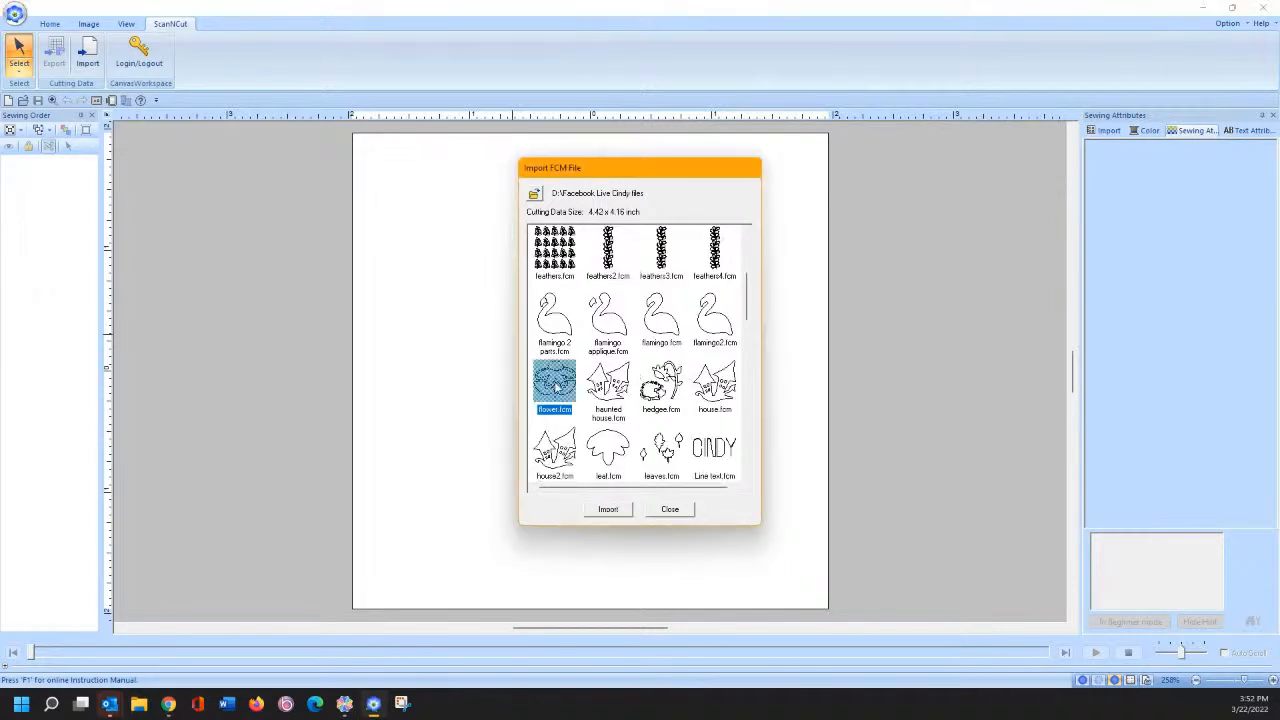
left_click(610, 510)
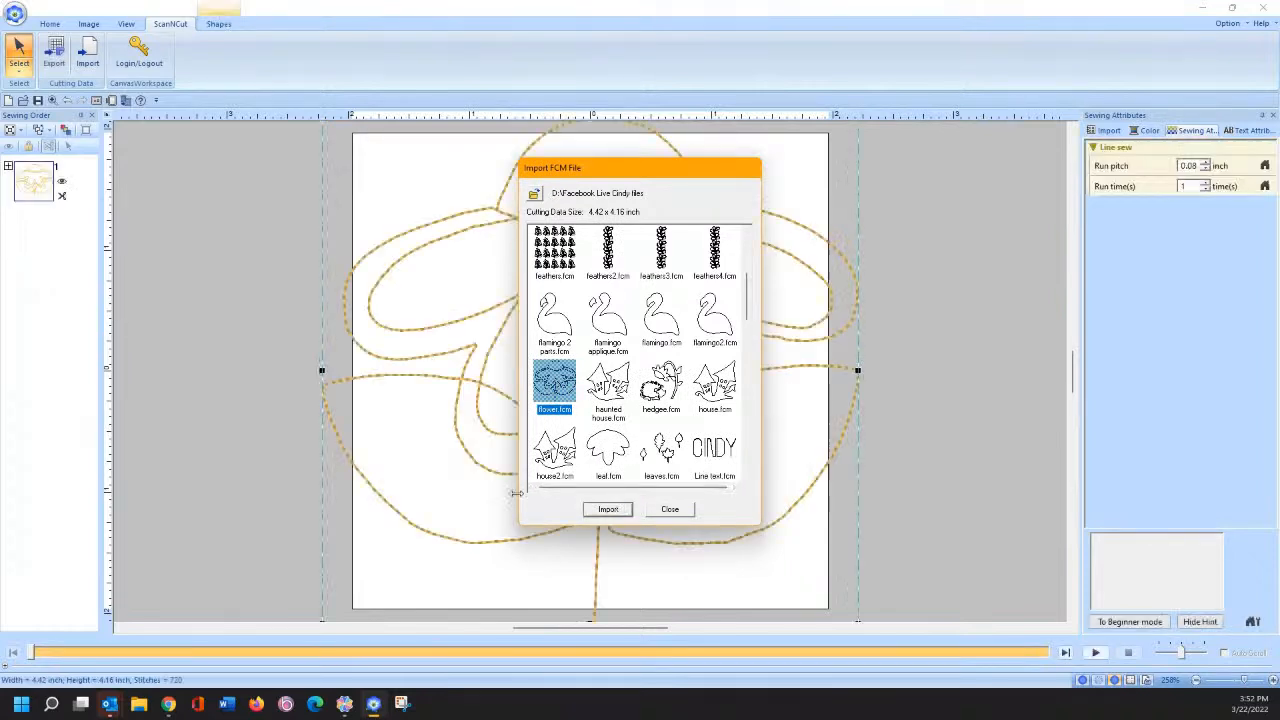
left_click(670, 511)
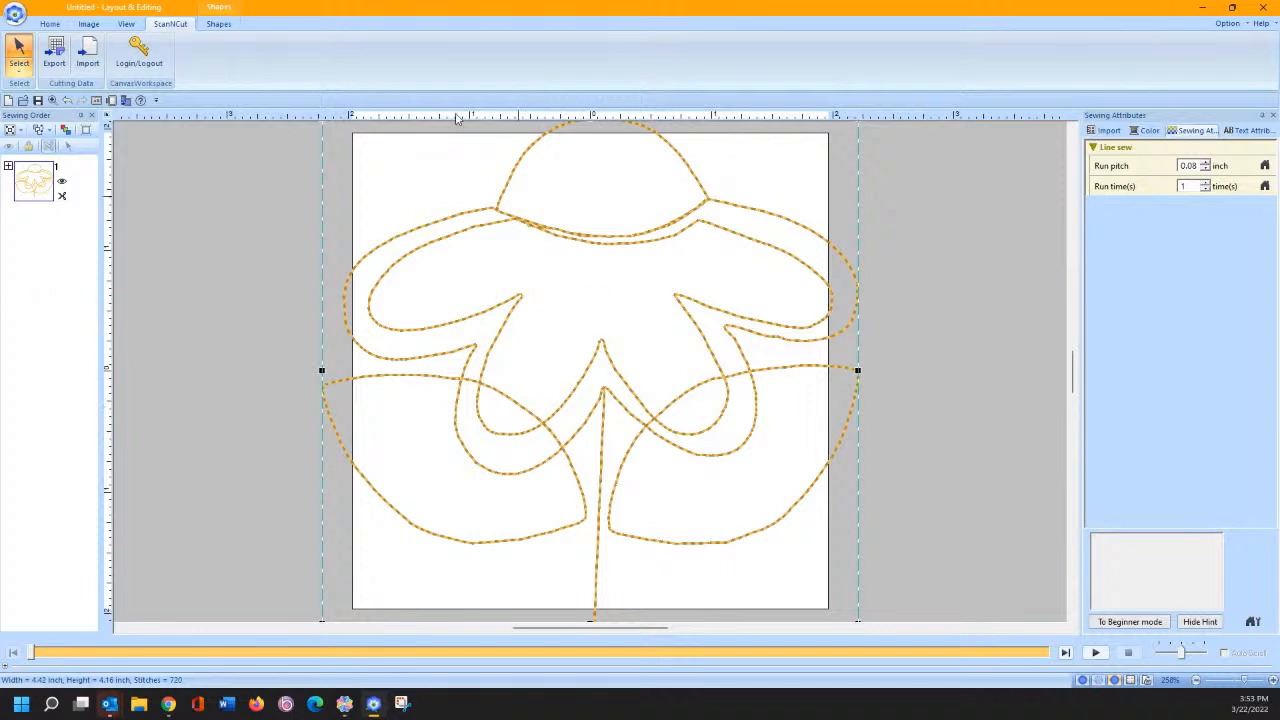
Step: Set the design page to the single-needle machine type with the 6" x 6" (Quilt Frame) hoop
left_click(111, 101)
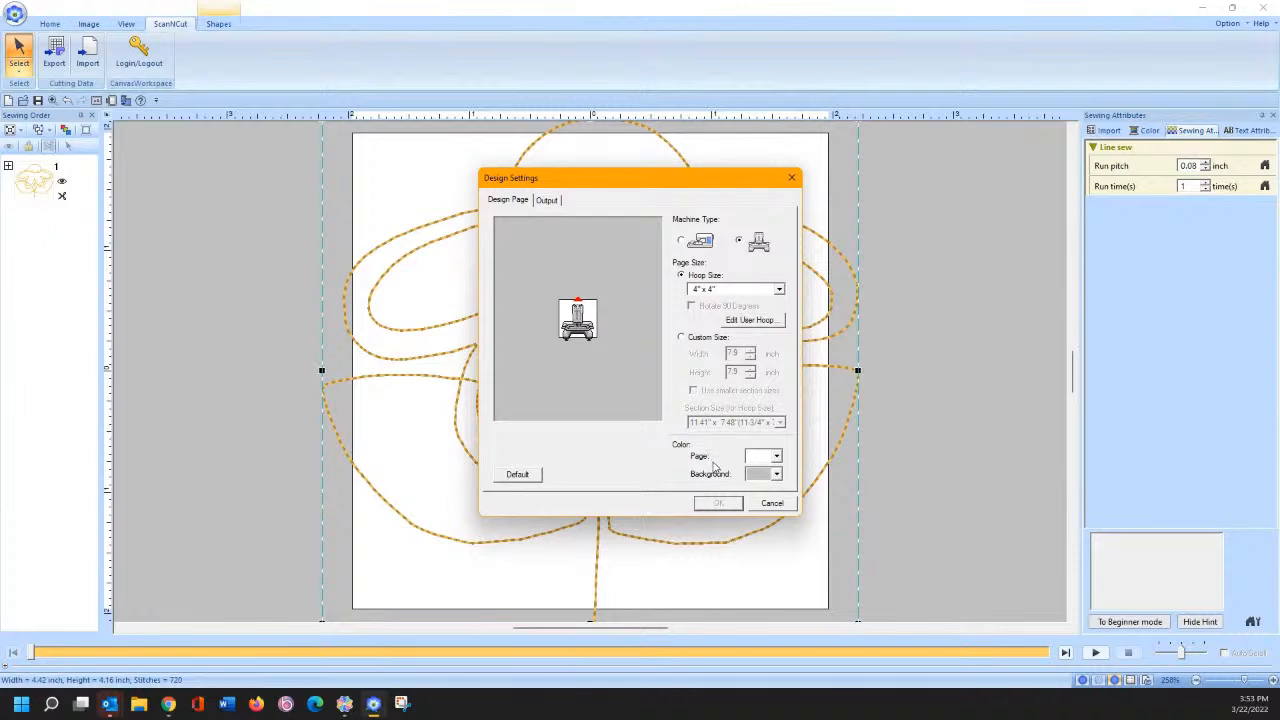
left_click(720, 290)
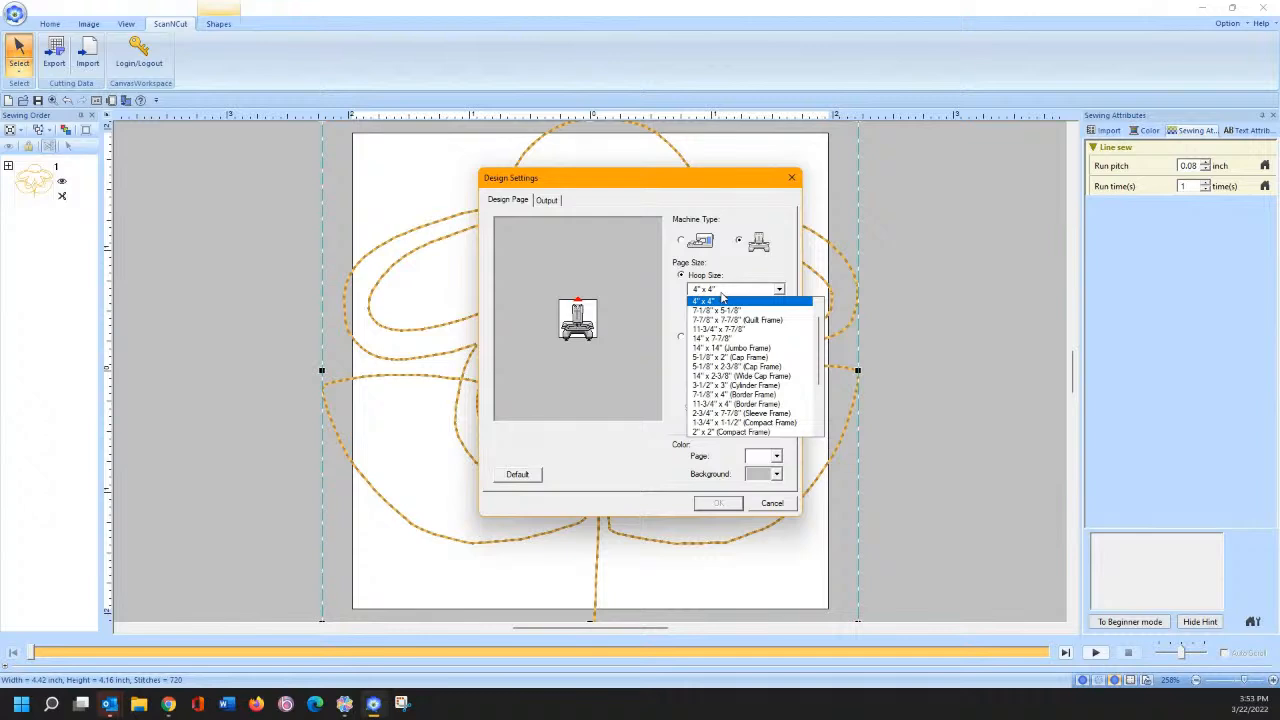
left_click(685, 245)
left_click(683, 242)
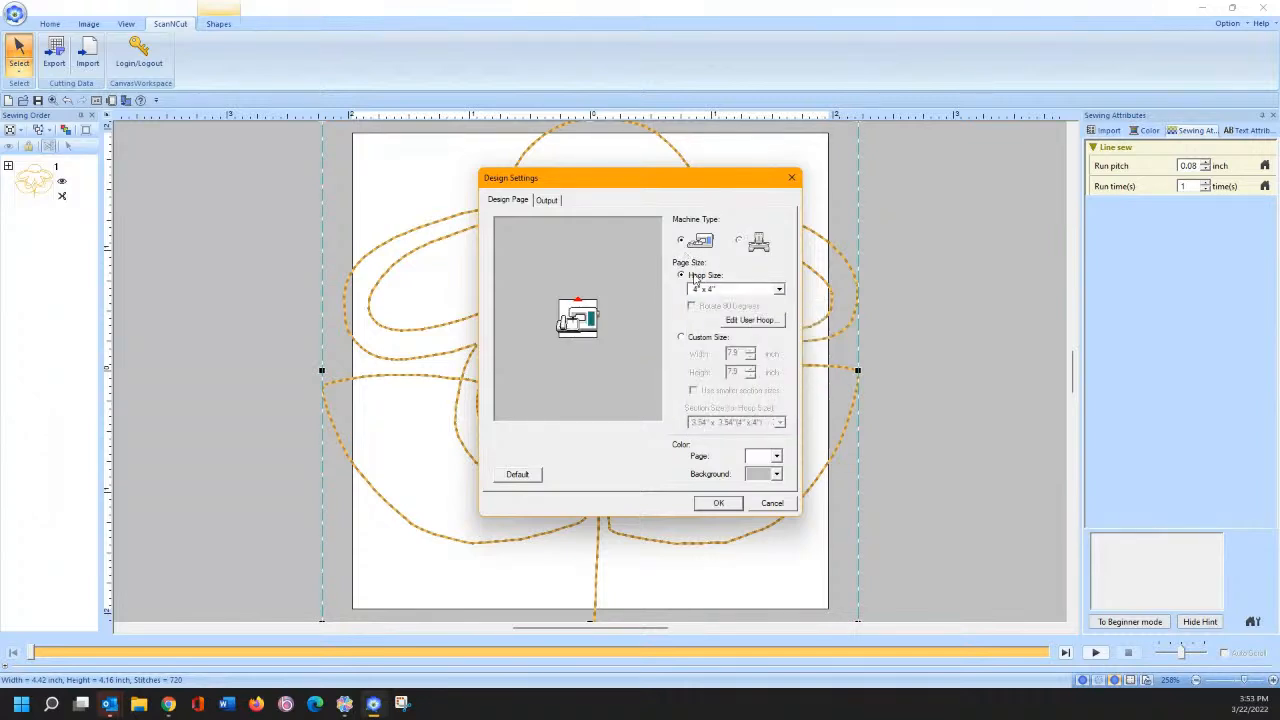
left_click(717, 289)
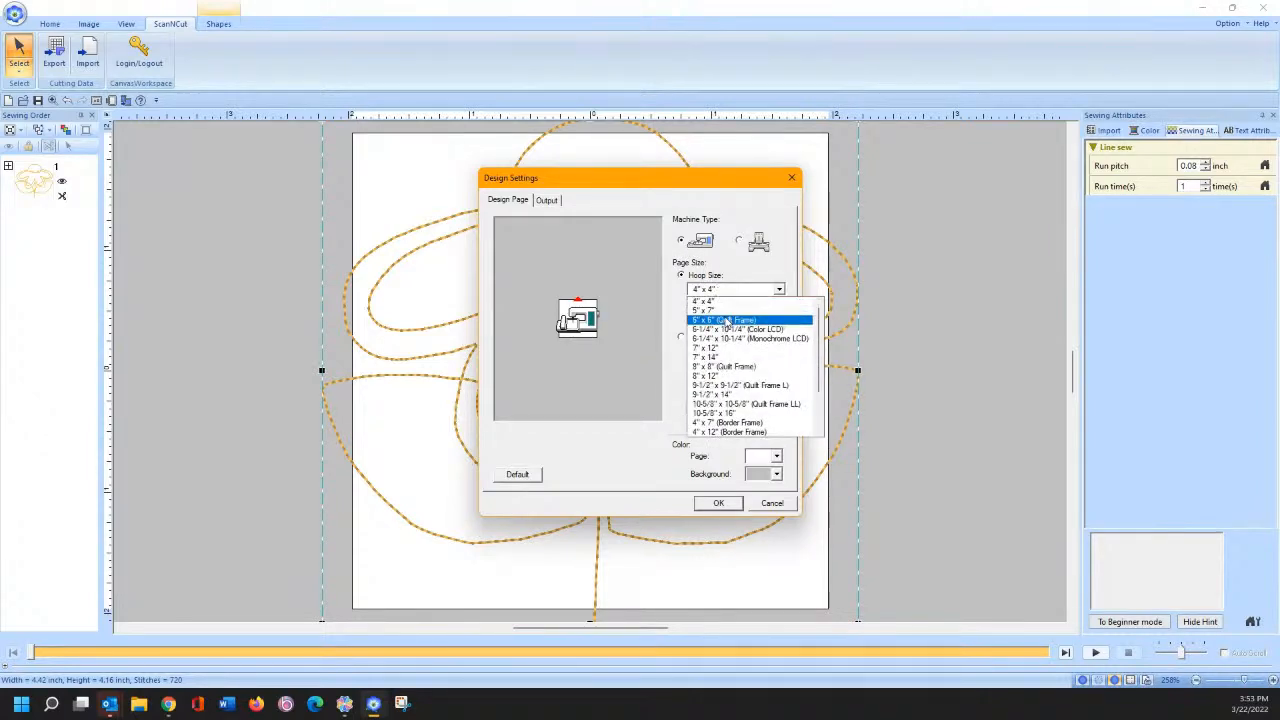
left_click(725, 319)
left_click(718, 503)
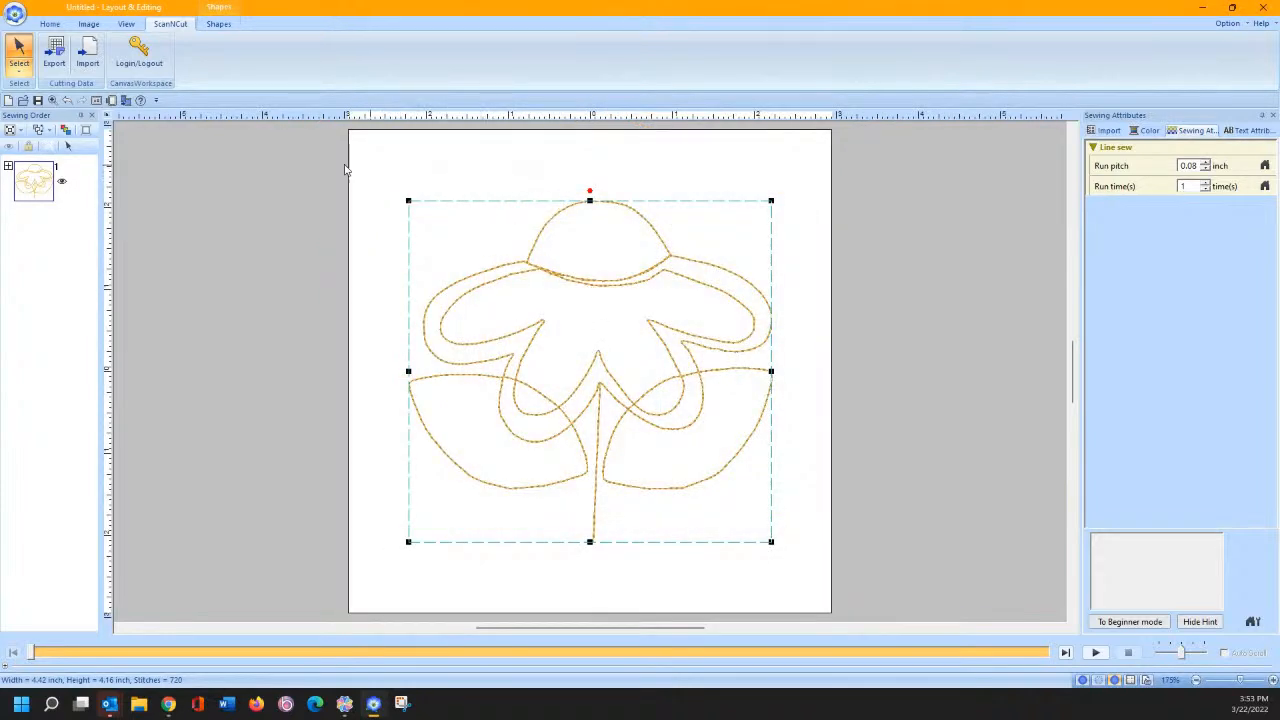
Step: Ungroup the imported flower outlines where the flower center meets the petals, and clear the selection
left_click(49, 23)
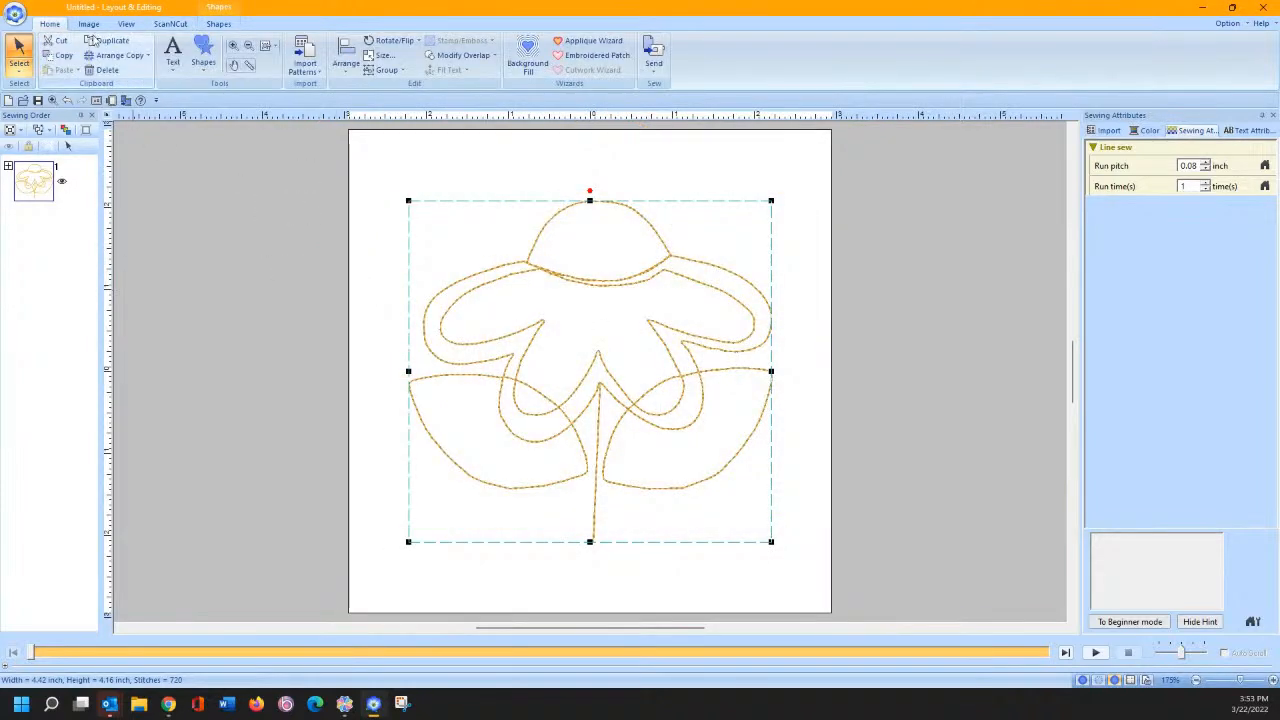
left_click(234, 47)
left_click_drag(492, 224, 748, 352)
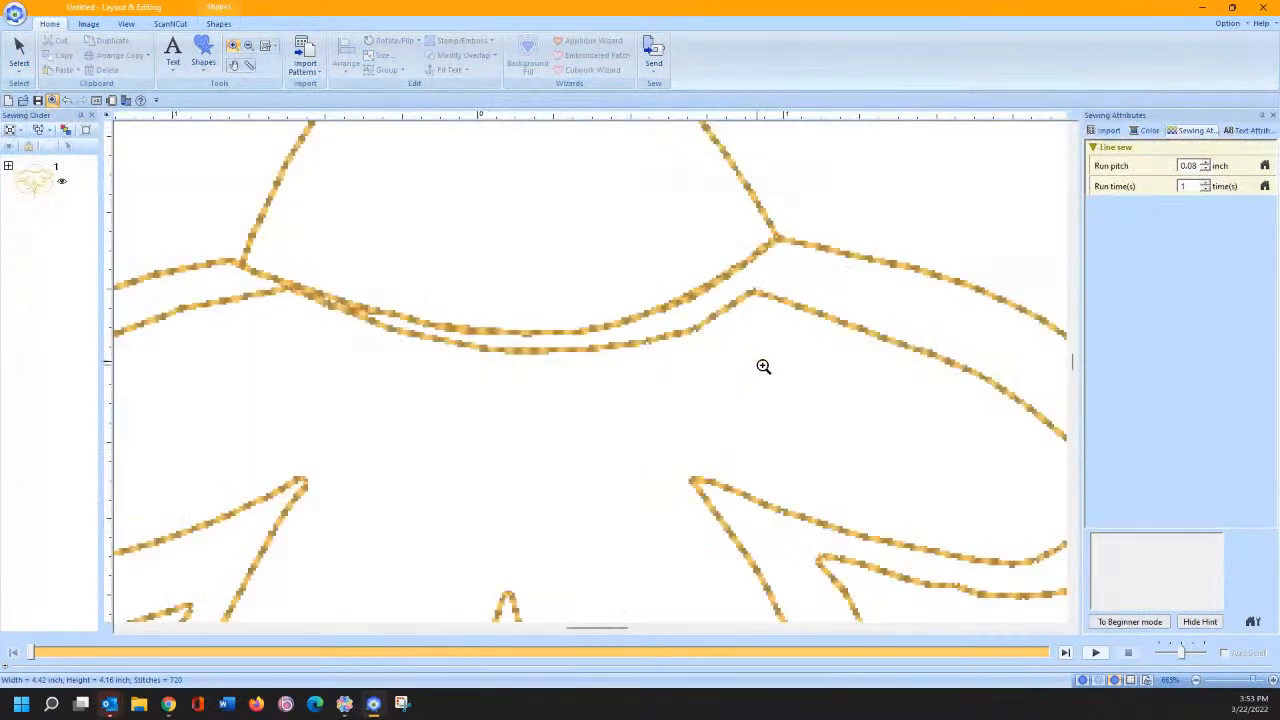
left_click(18, 58)
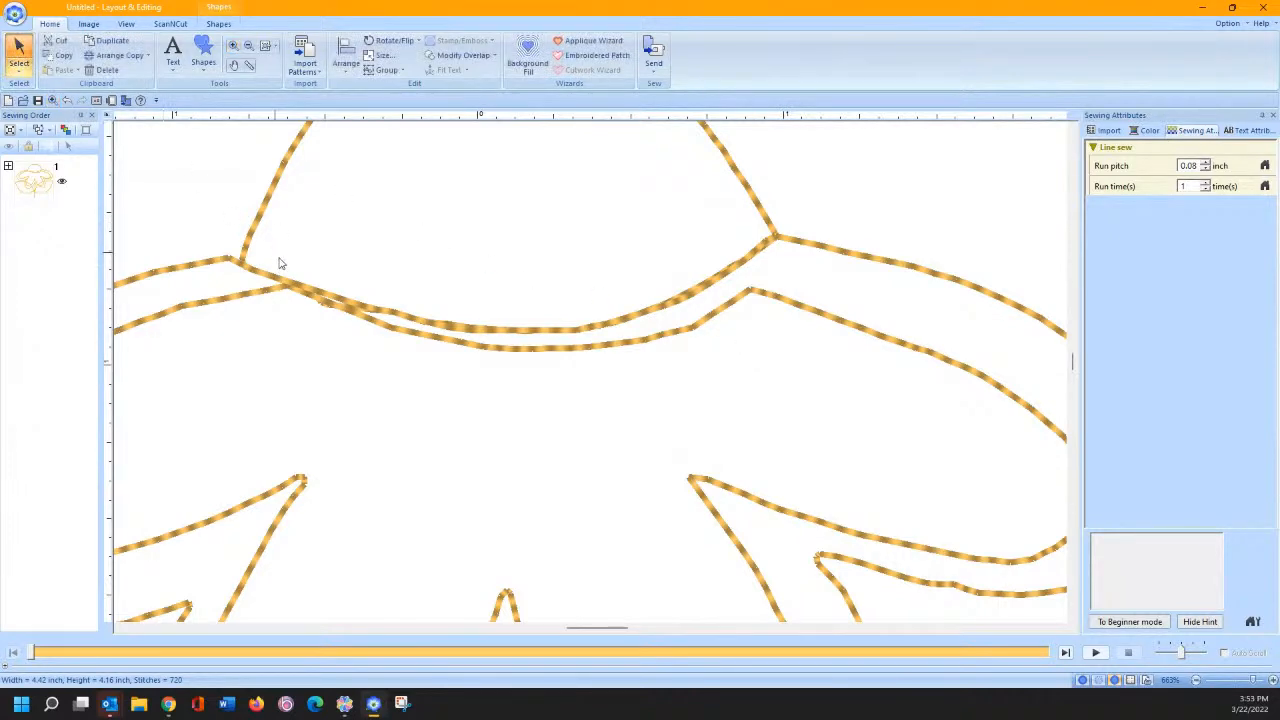
right_click(293, 283)
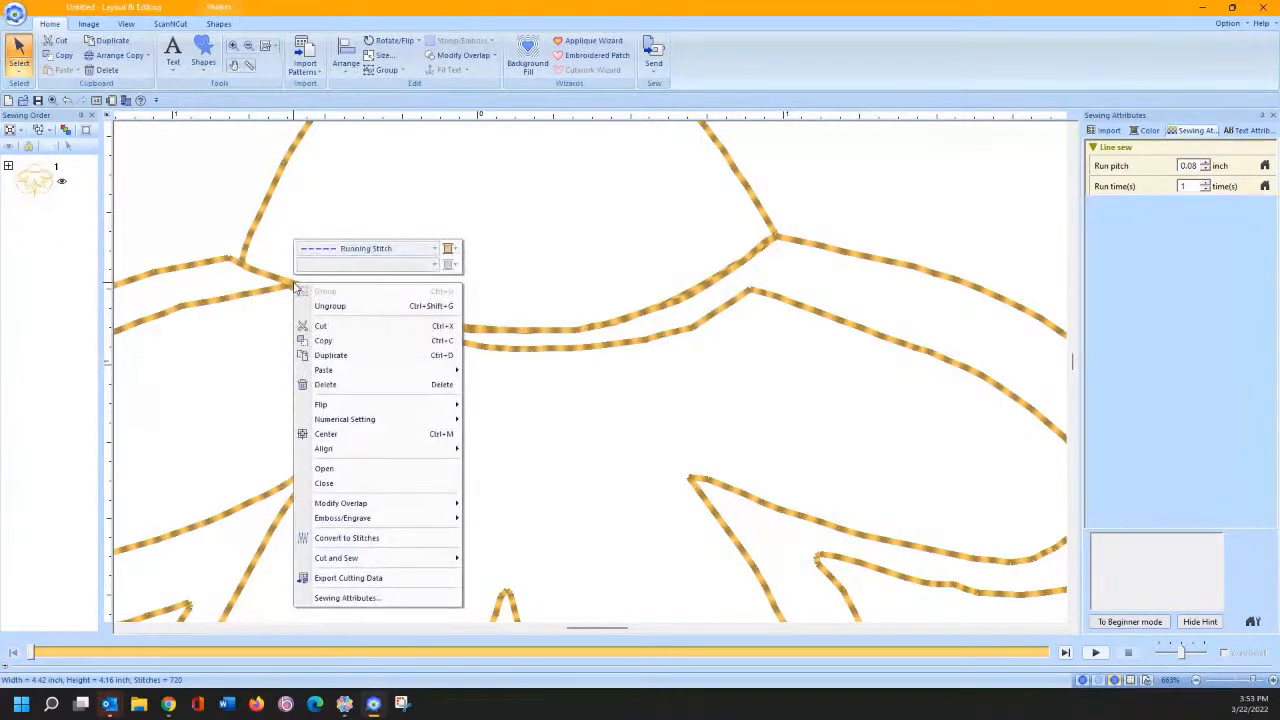
left_click(330, 306)
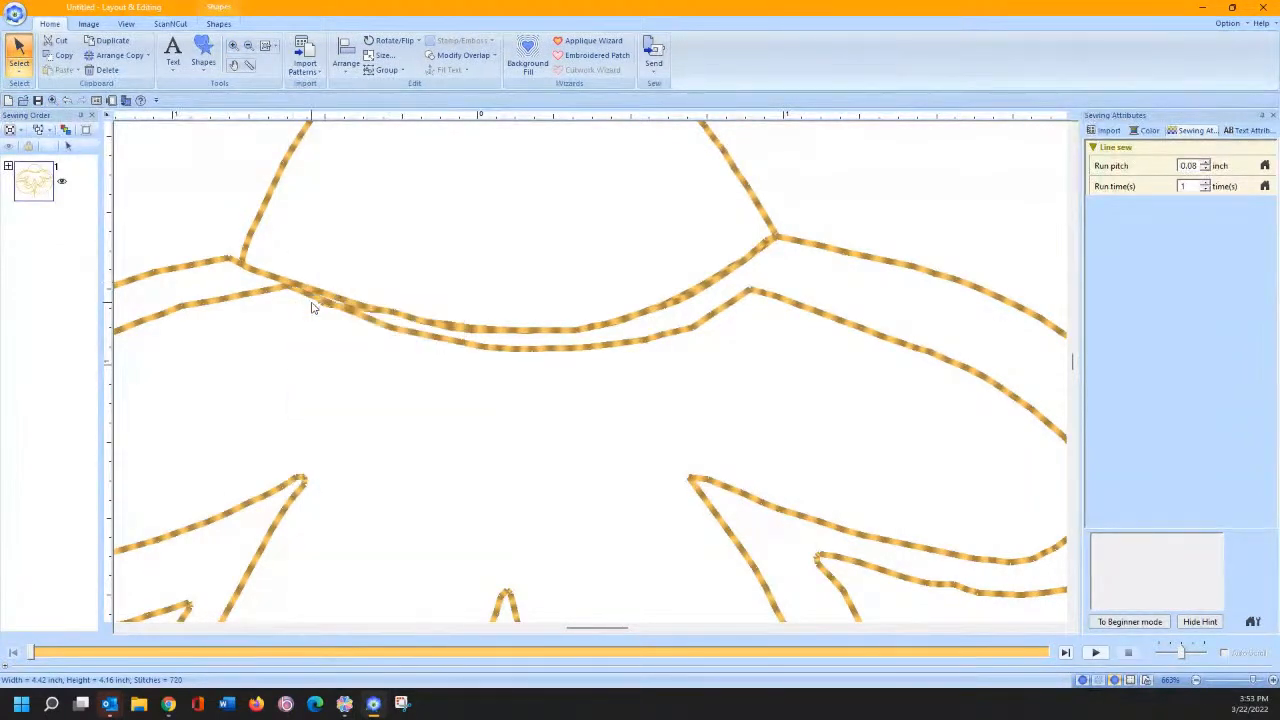
left_click(185, 196)
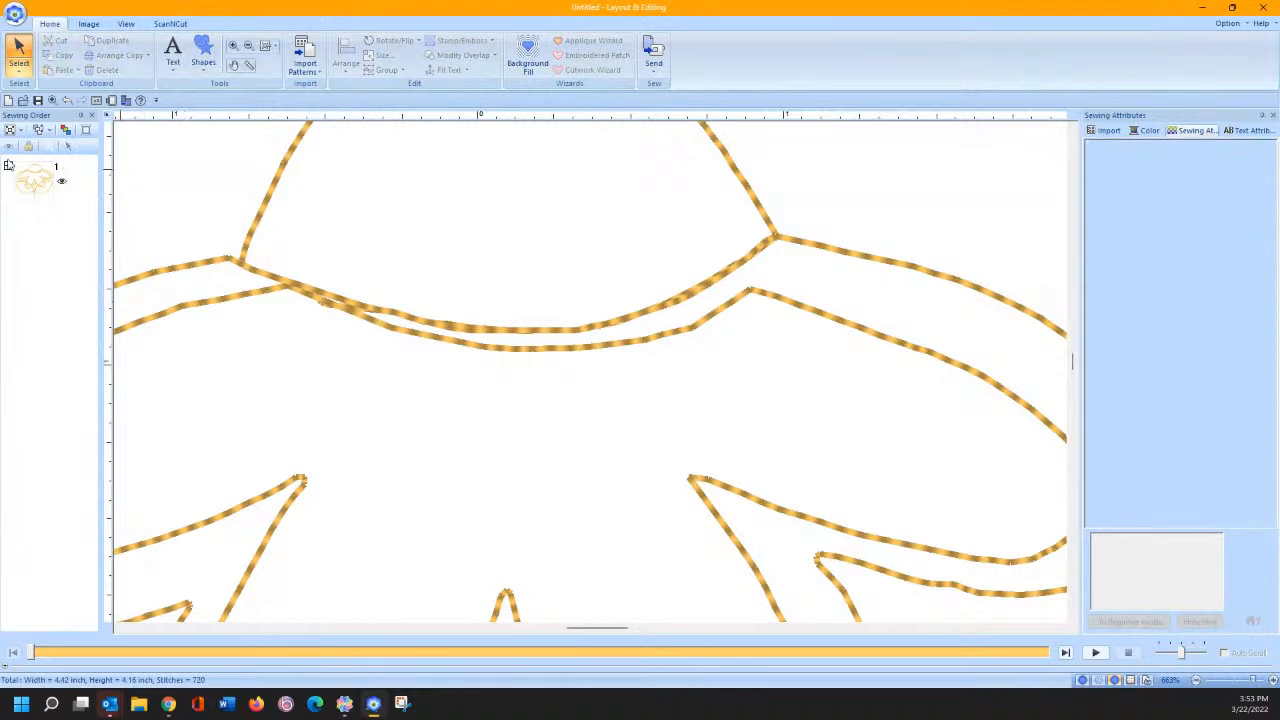
Step: Turn off showing the sewing order by color, and move the stem line to first in the sewing order
left_click(21, 133)
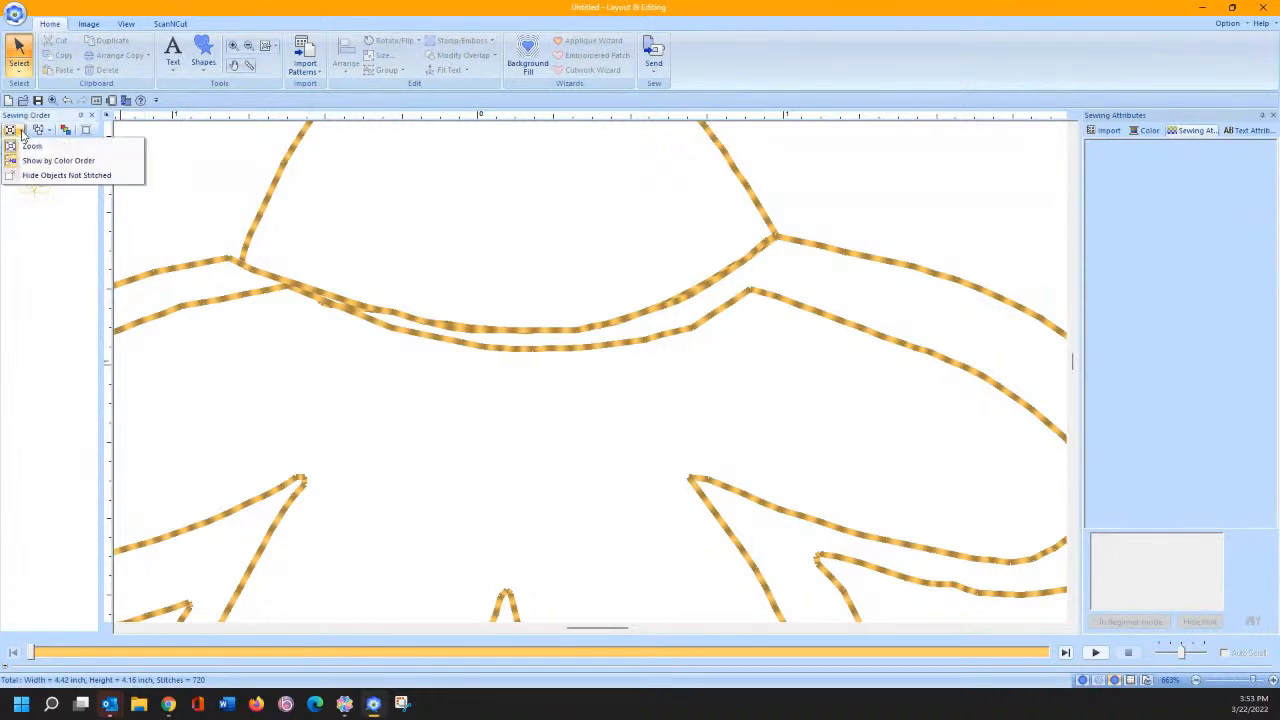
left_click(24, 160)
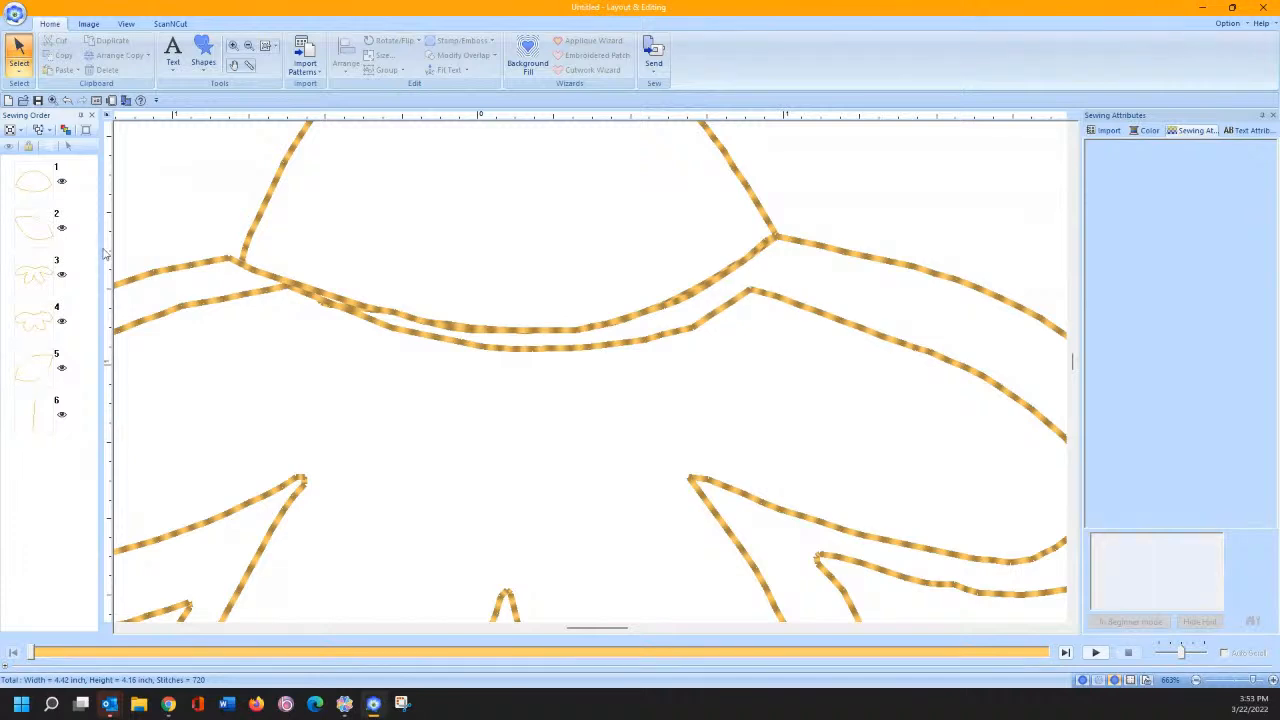
left_click(31, 415)
left_click_drag(31, 415, 40, 168)
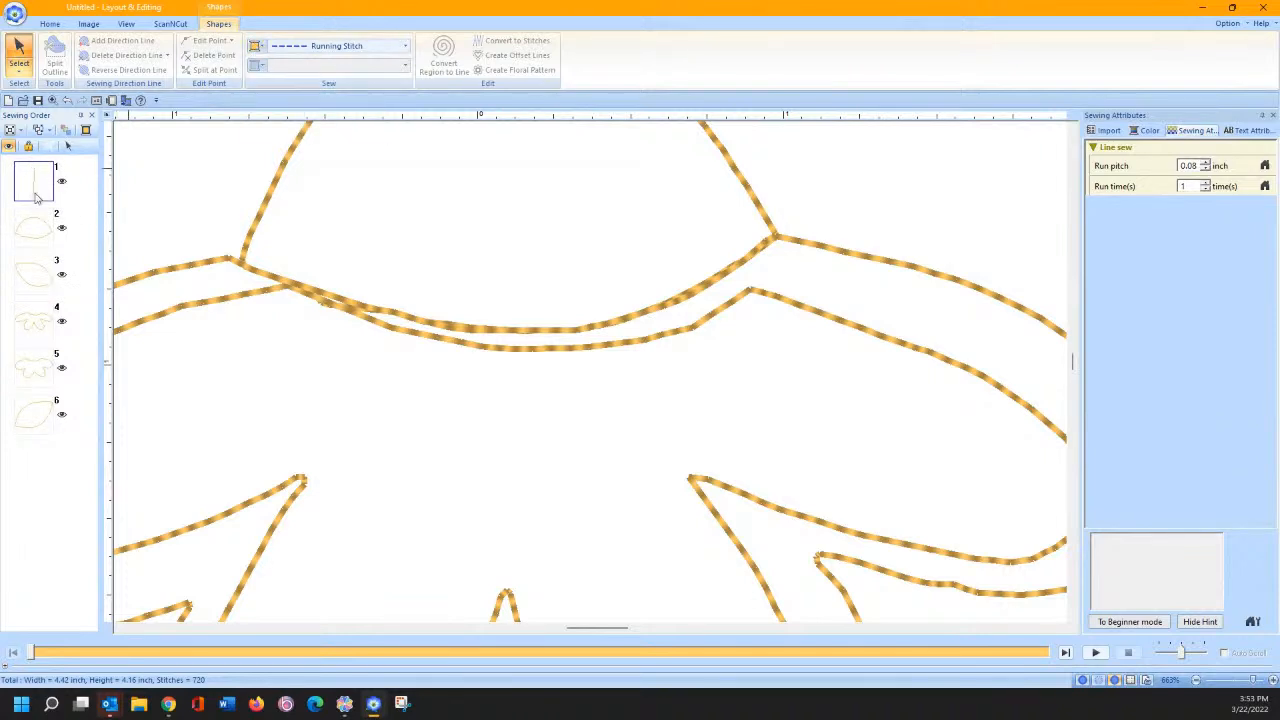
left_click_drag(30, 182, 32, 466)
left_click_drag(35, 418, 30, 165)
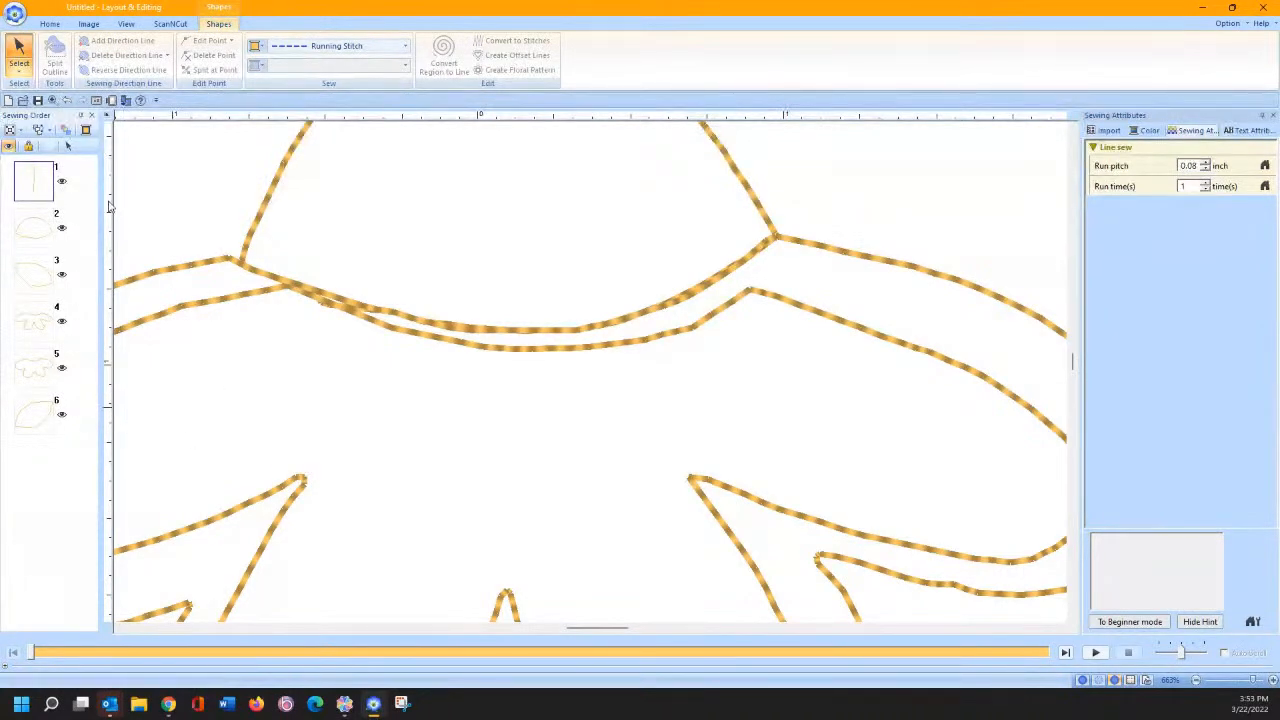
Step: Set the stem line's thread color to dark green and clear the selection
left_click(258, 48)
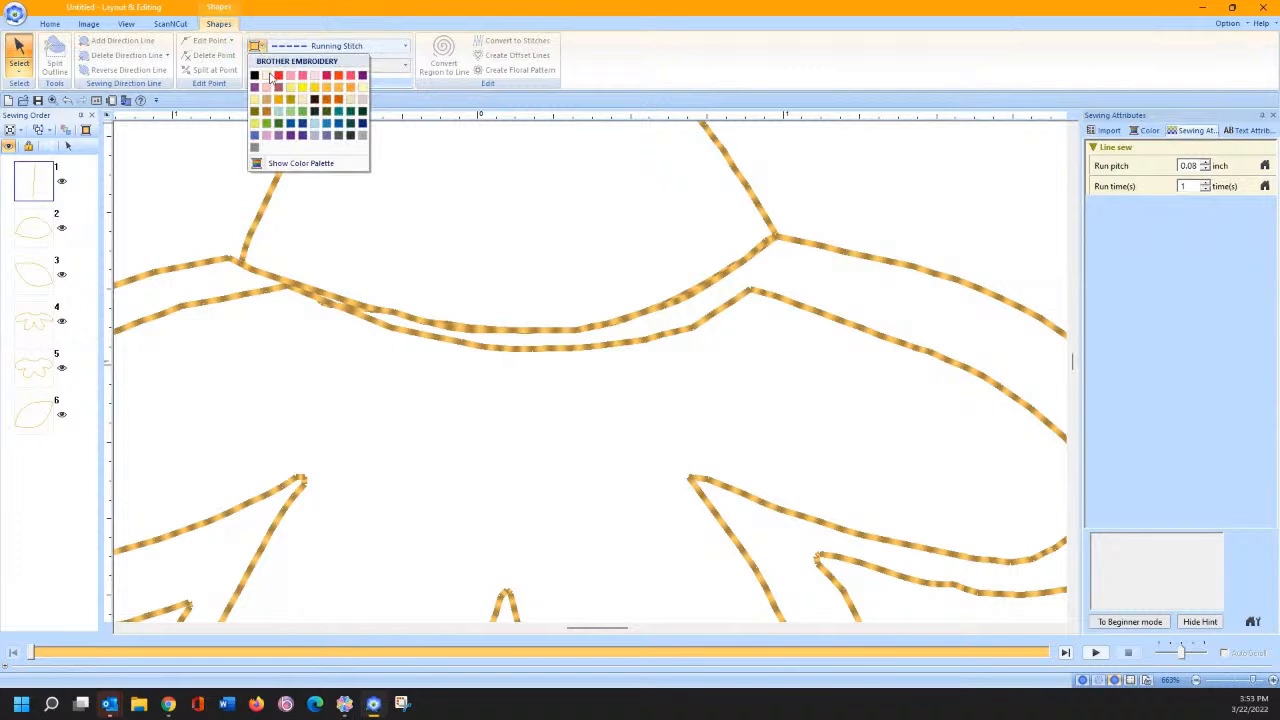
left_click(278, 124)
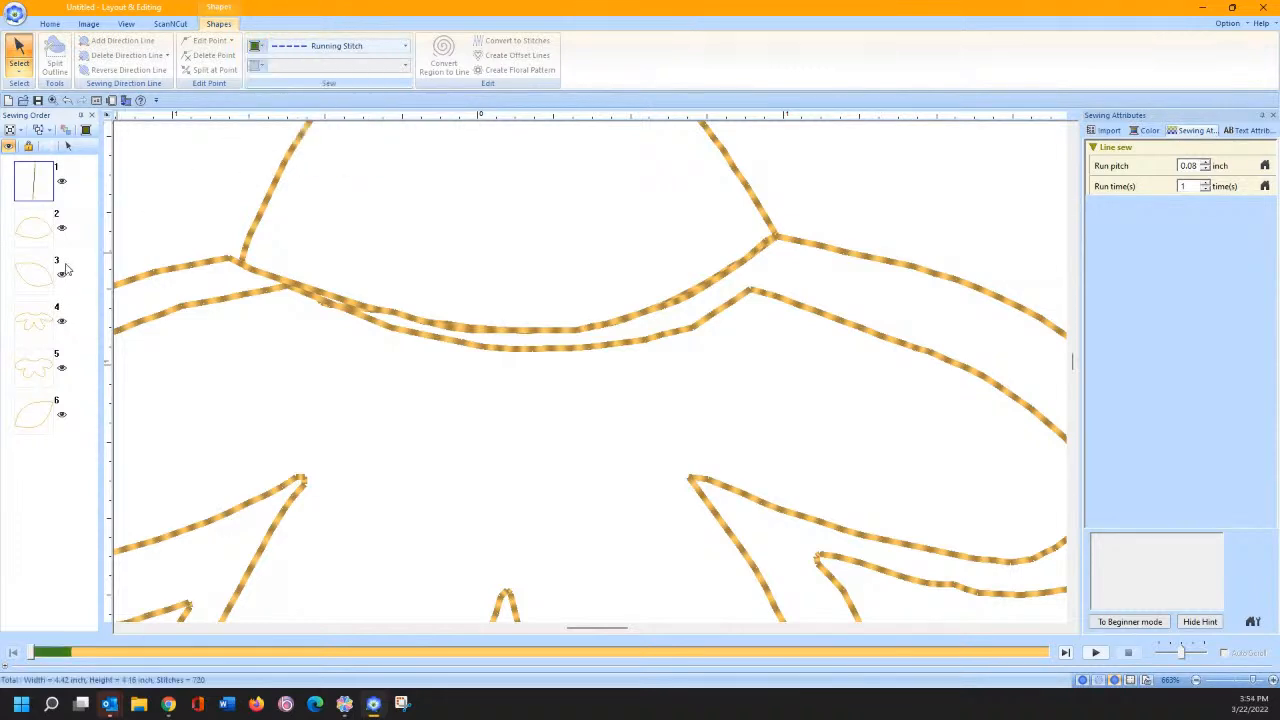
left_click(66, 267)
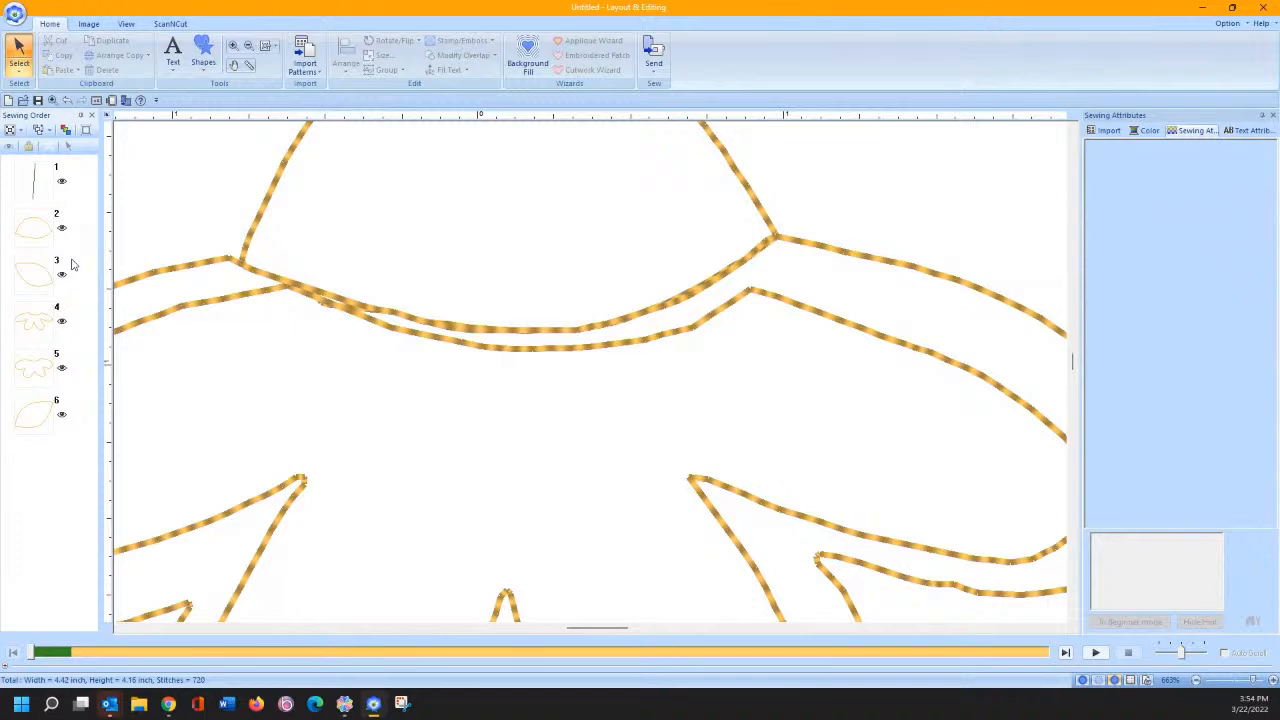
Step: Set the thread color of the flower center and the left leaf outlines to a lighter green
left_click(27, 238)
left_click(39, 285, "ctrl")
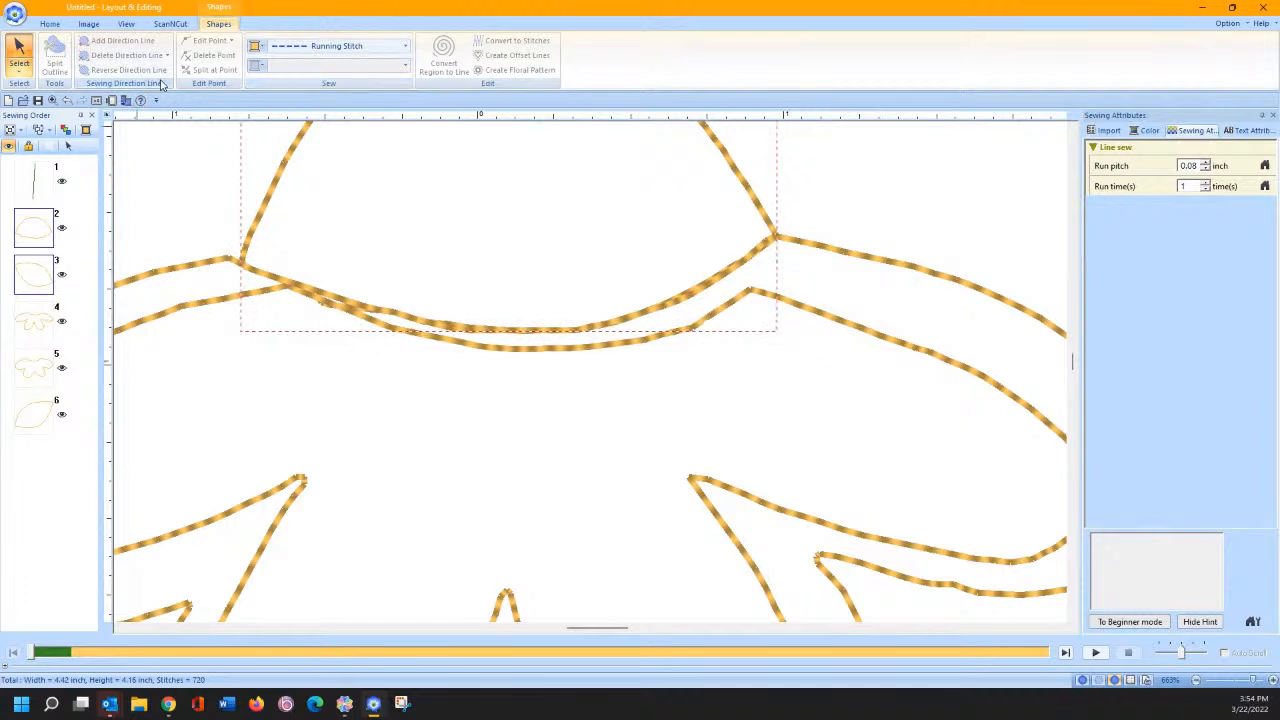
left_click(264, 47)
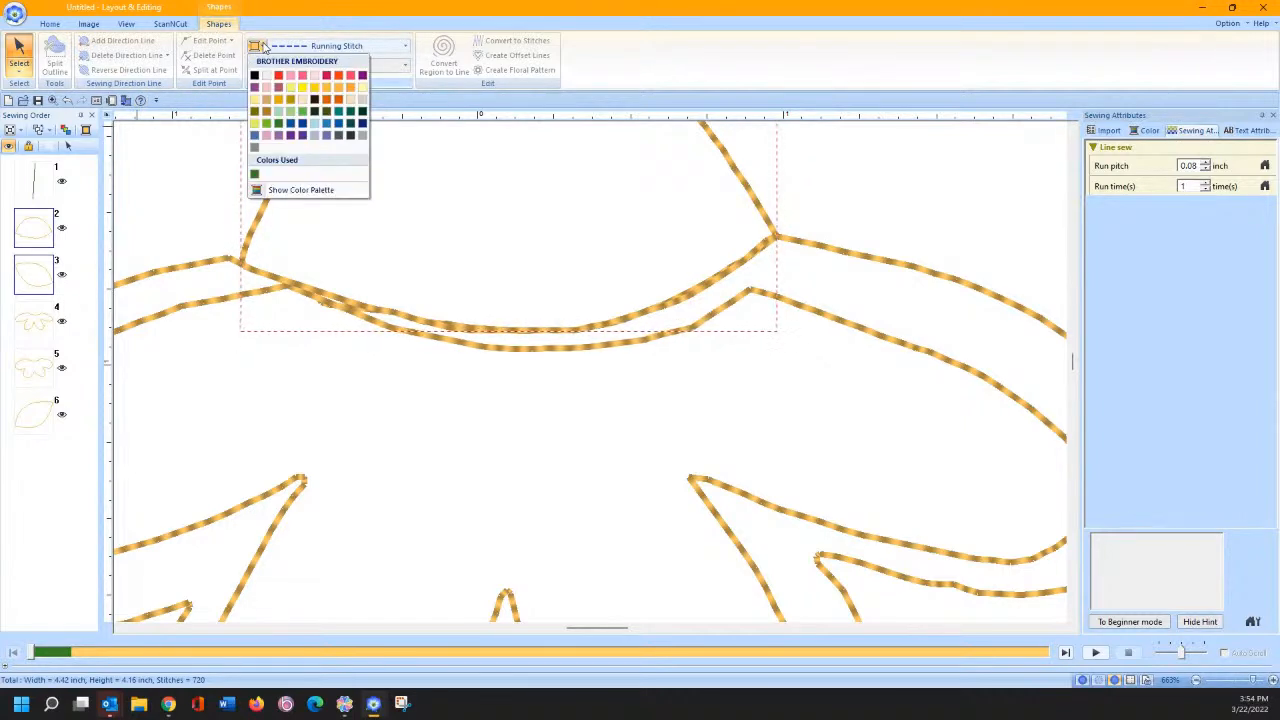
left_click(303, 121)
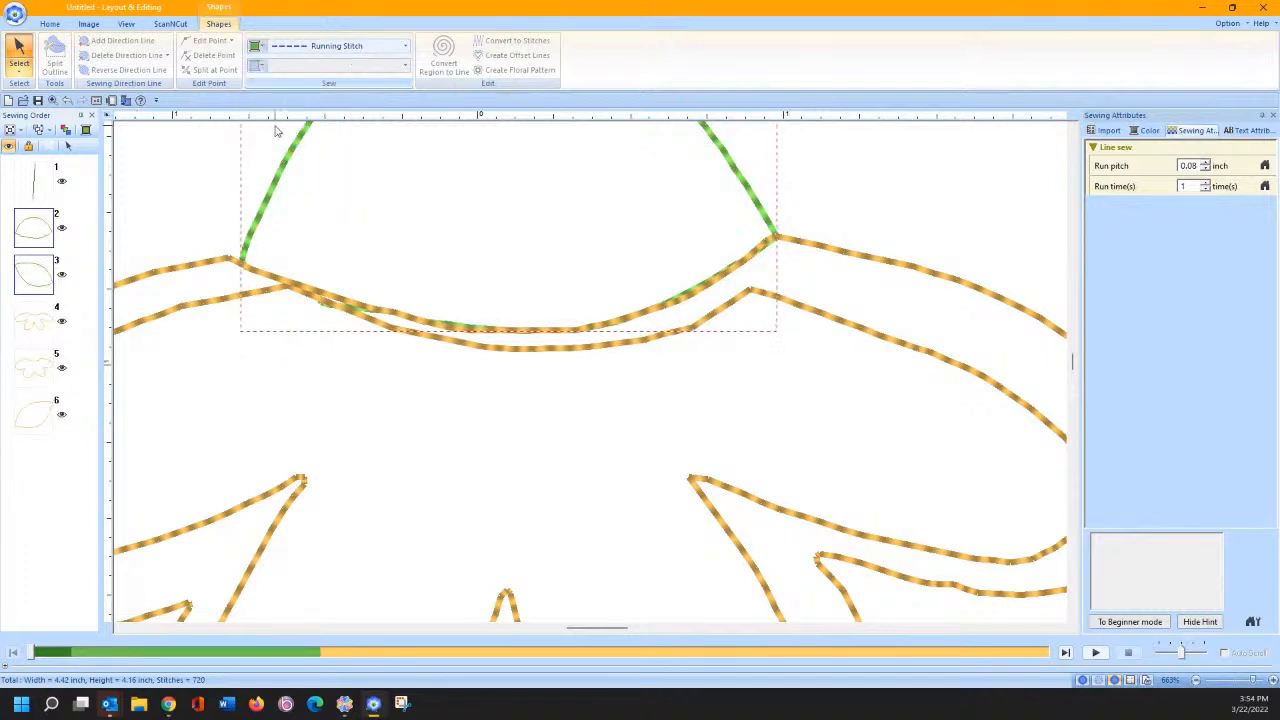
Step: Move the flower center to last and the right leaf to third in the sewing order, coloring the right leaf the left leaf's green
left_click(48, 229)
left_click_drag(48, 229, 43, 457)
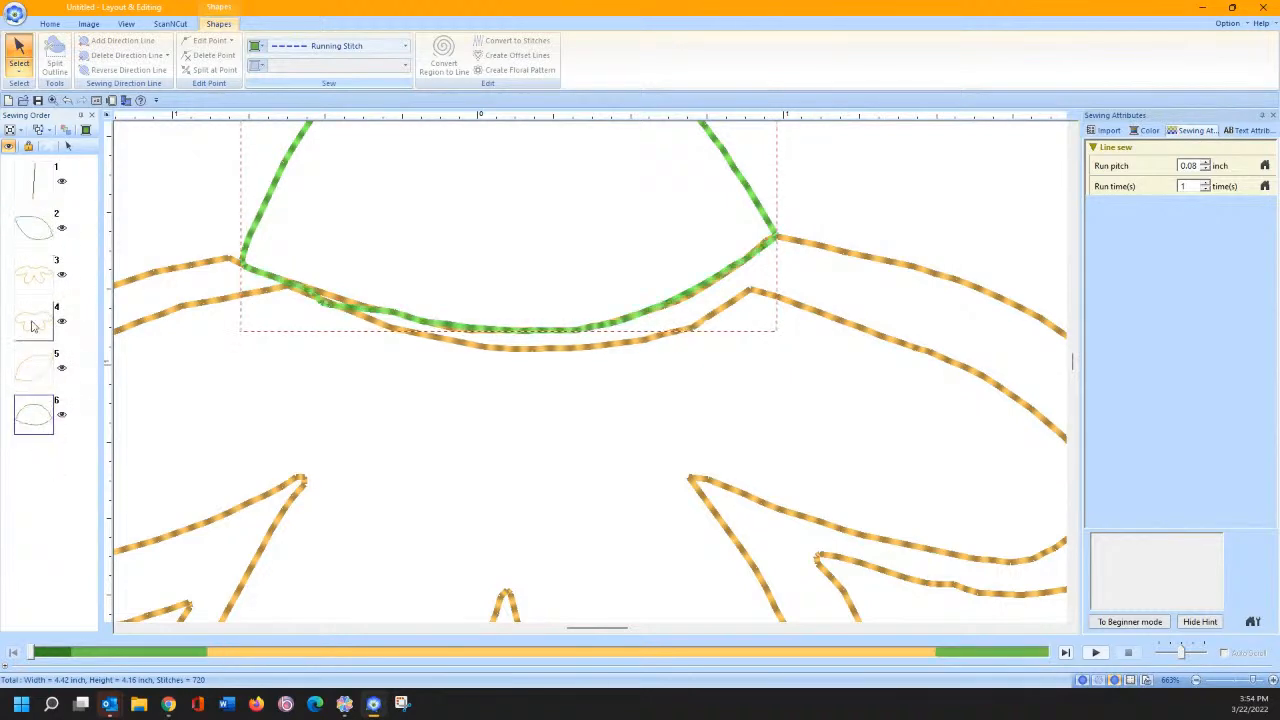
left_click_drag(35, 367, 48, 262)
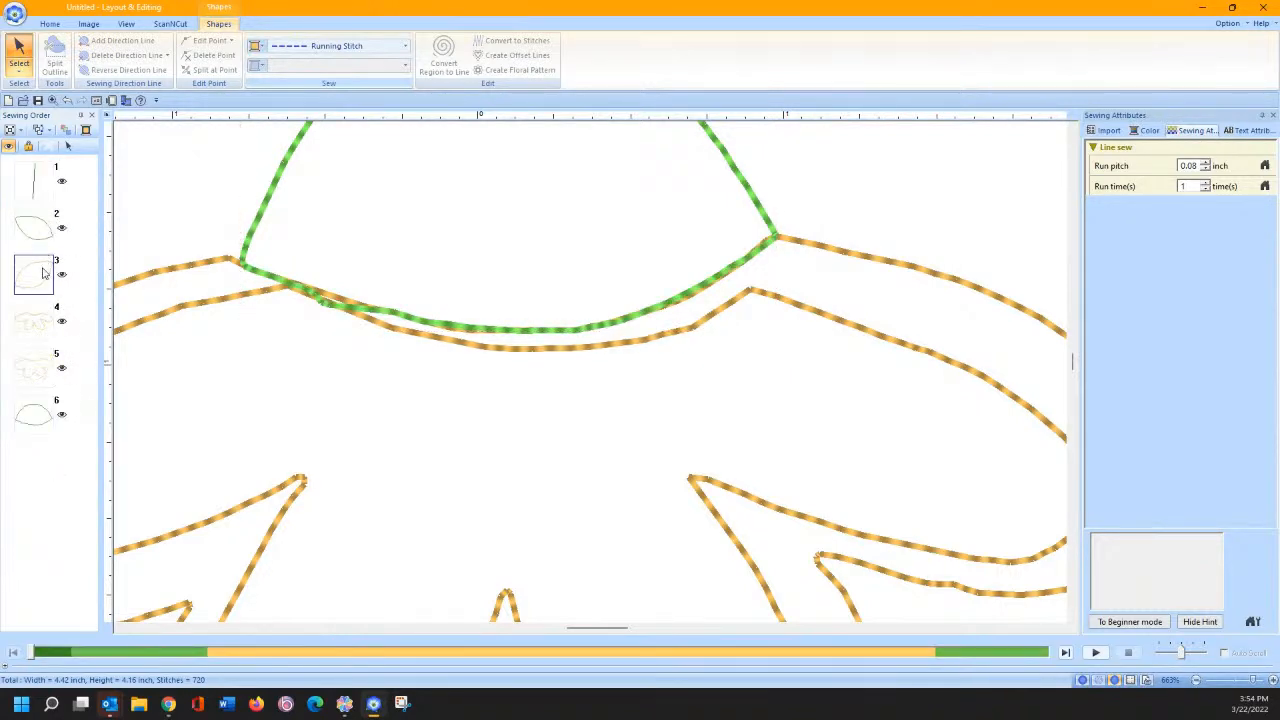
left_click(257, 50)
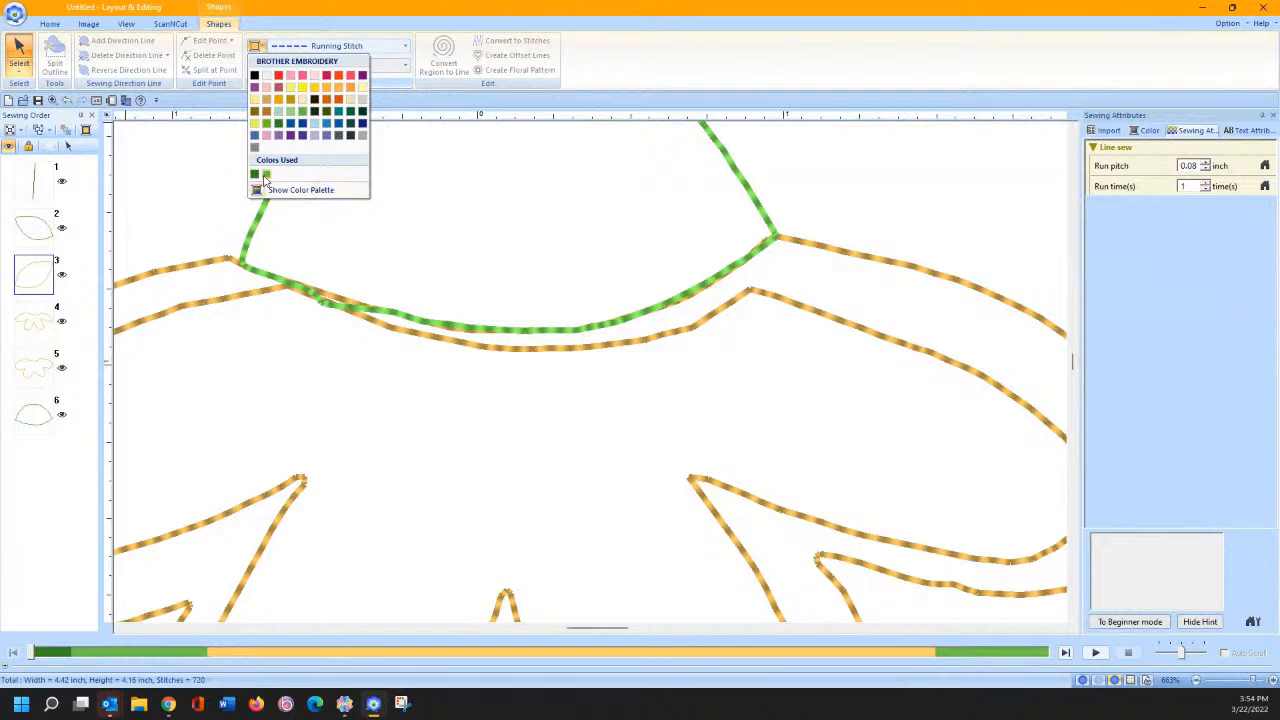
left_click(266, 177)
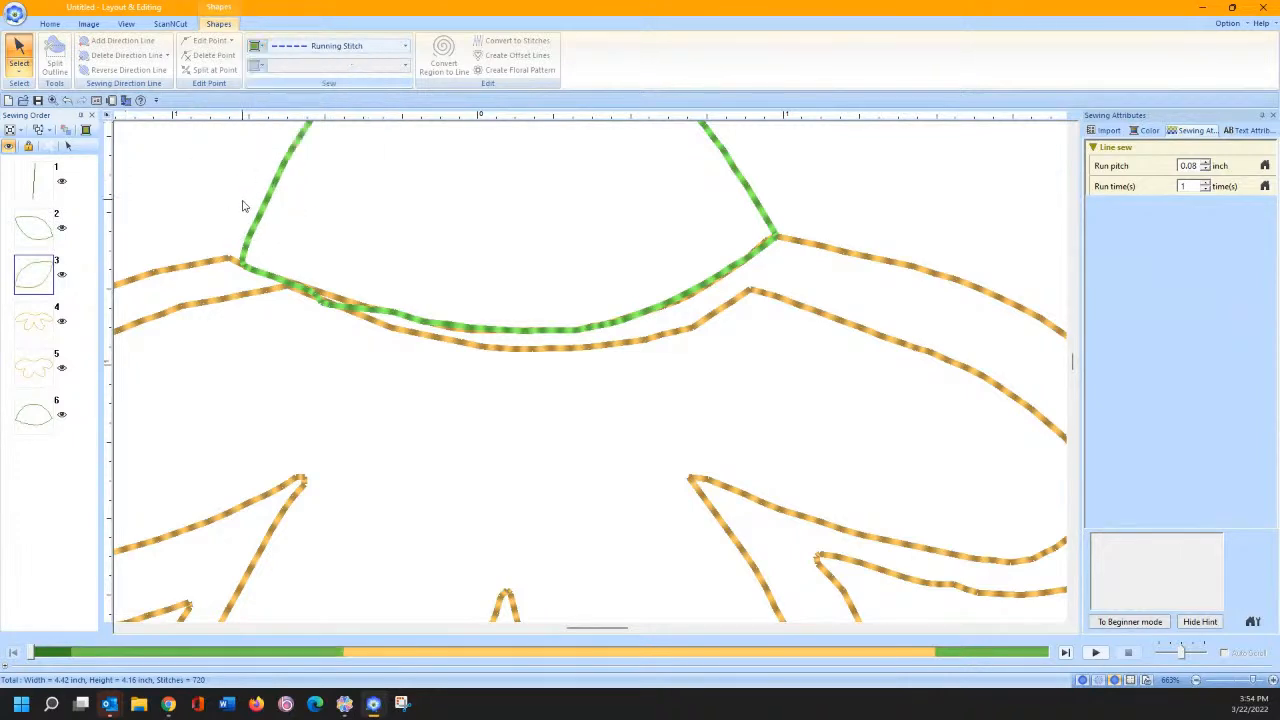
Step: Move the outer petal outline to fourth in the sewing order, ahead of the inner petals, and color it orange
left_click(37, 322)
left_click(29, 369)
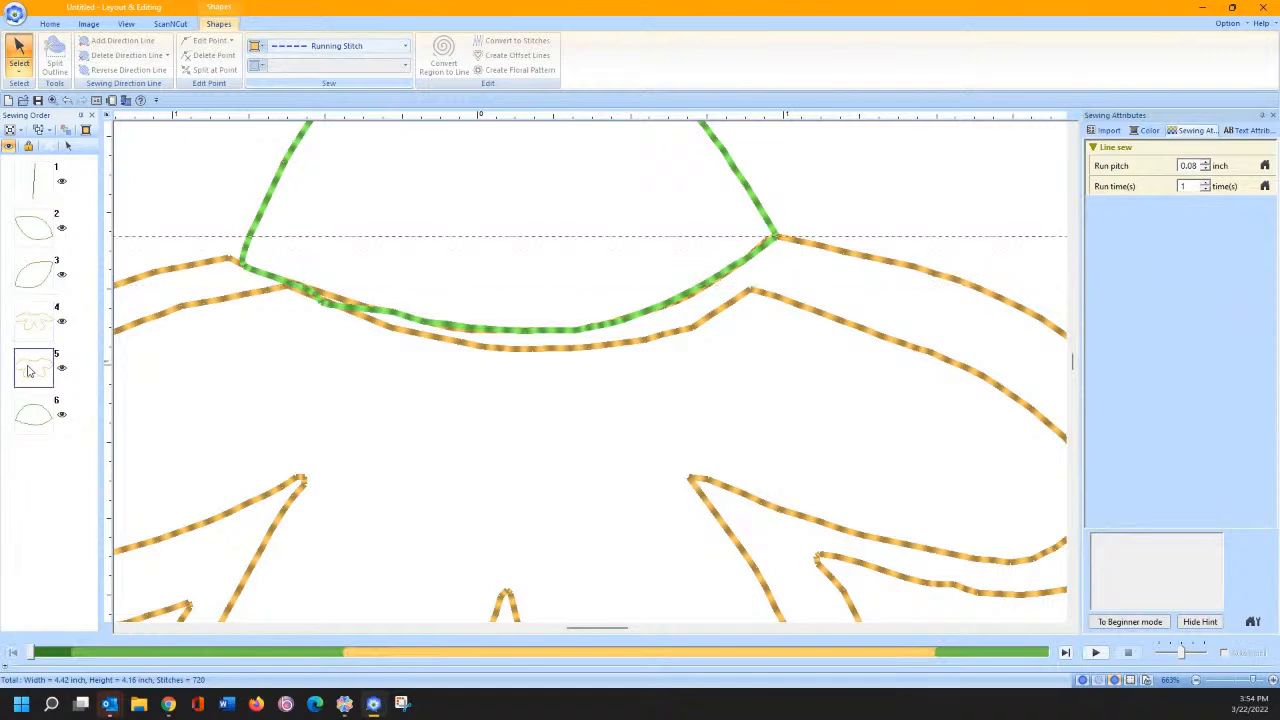
left_click_drag(29, 369, 42, 326)
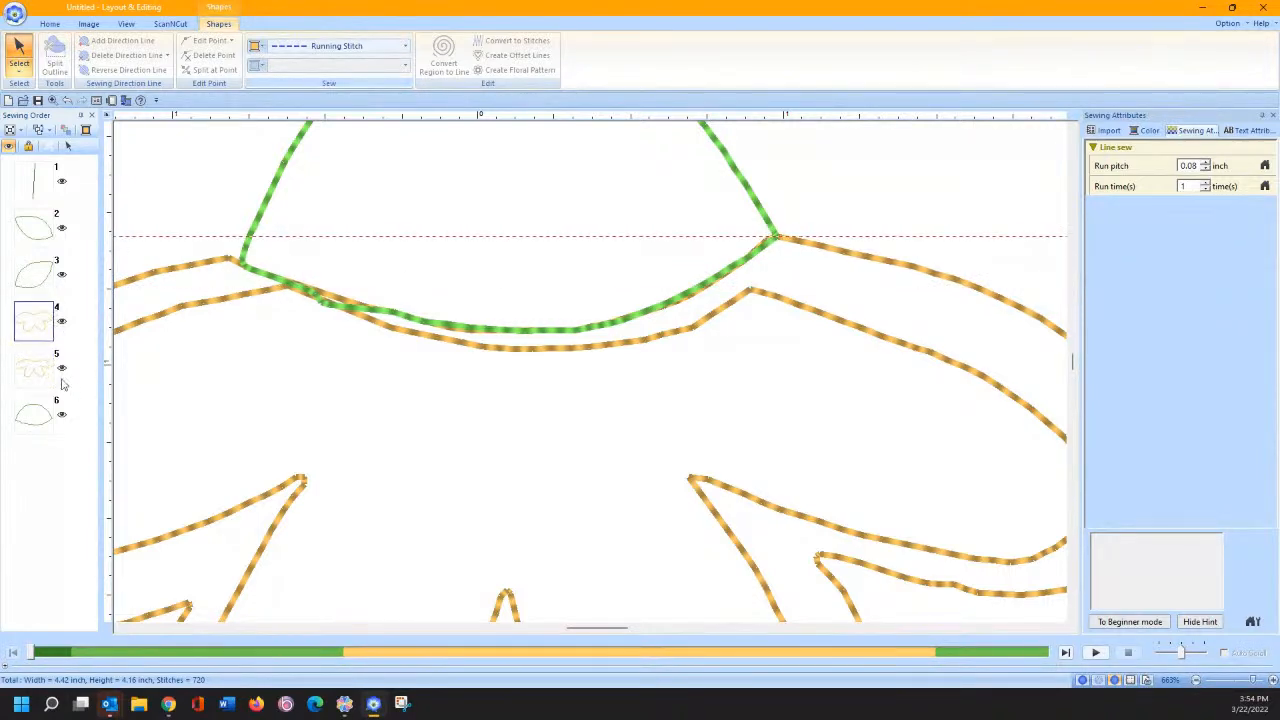
left_click(261, 47)
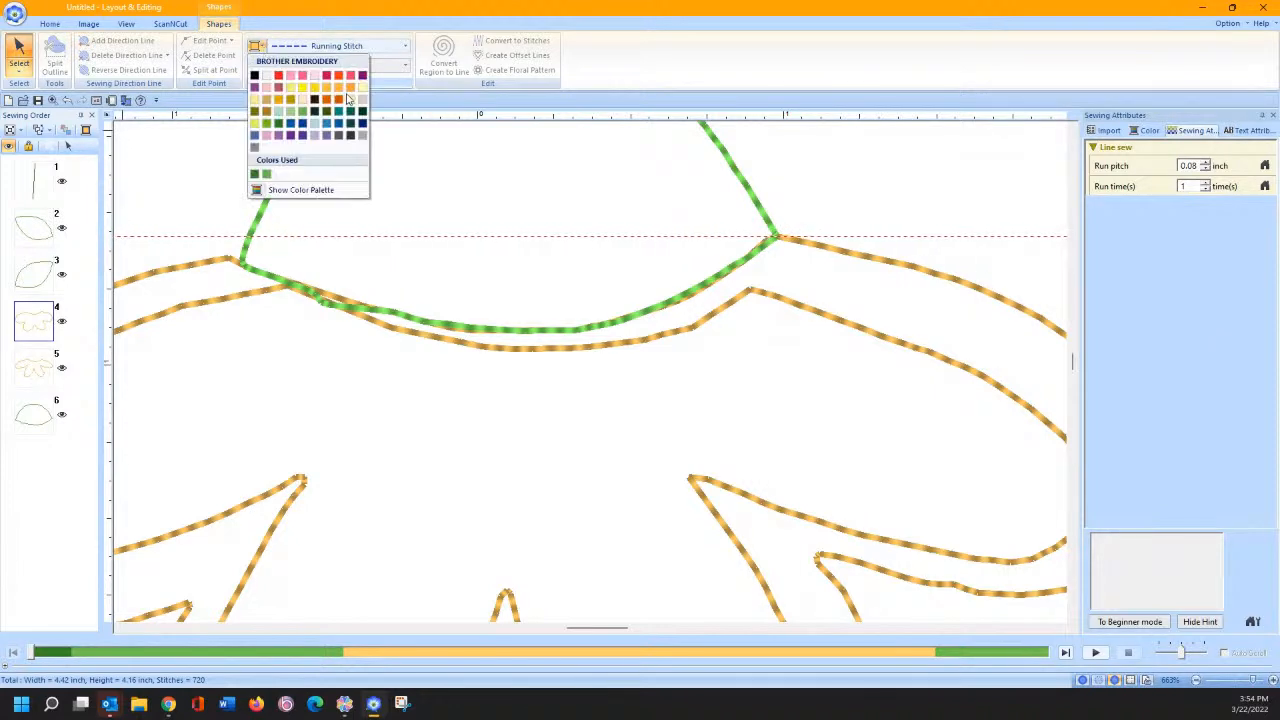
left_click(350, 99)
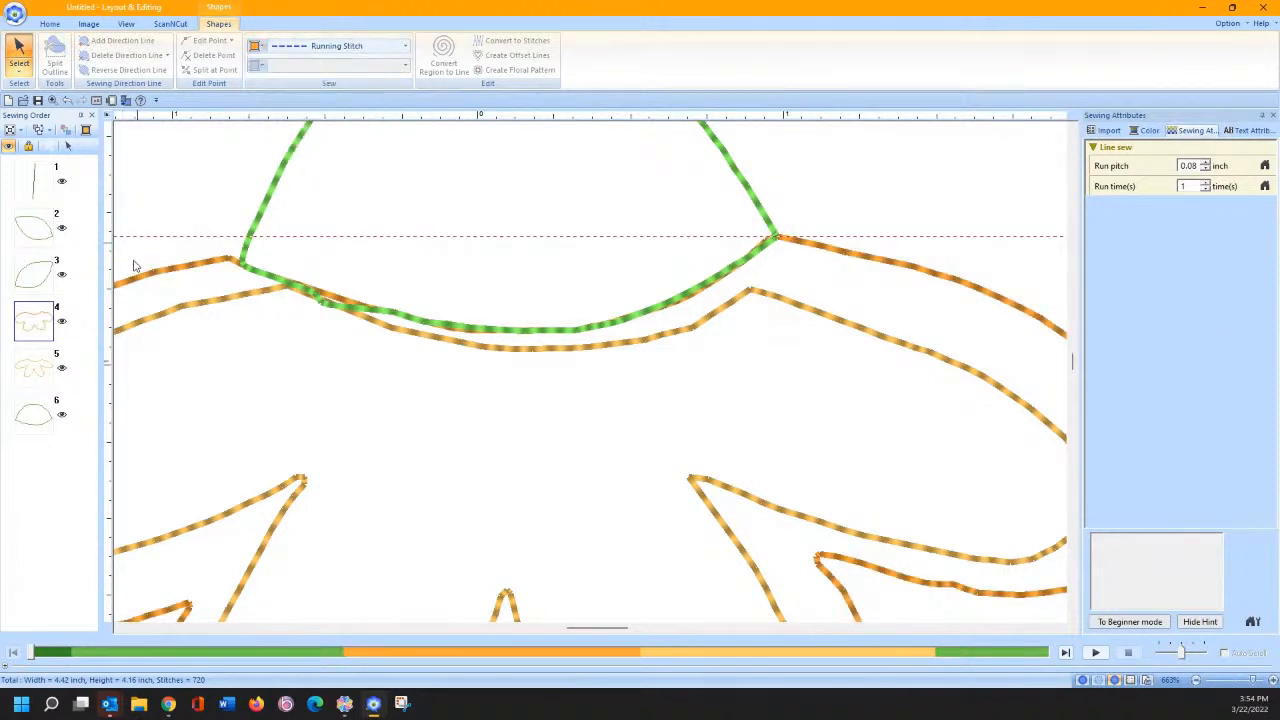
Step: Set the inner petal outline's thread color to pink
left_click(47, 372)
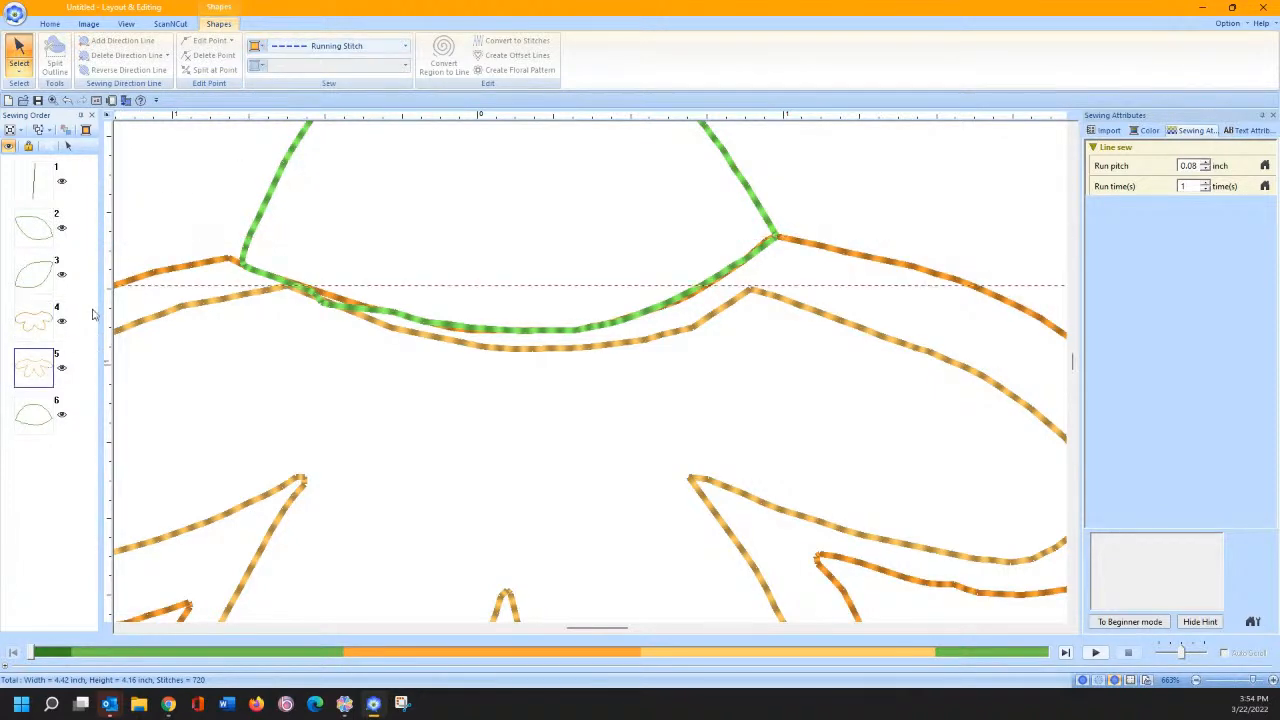
left_click(261, 47)
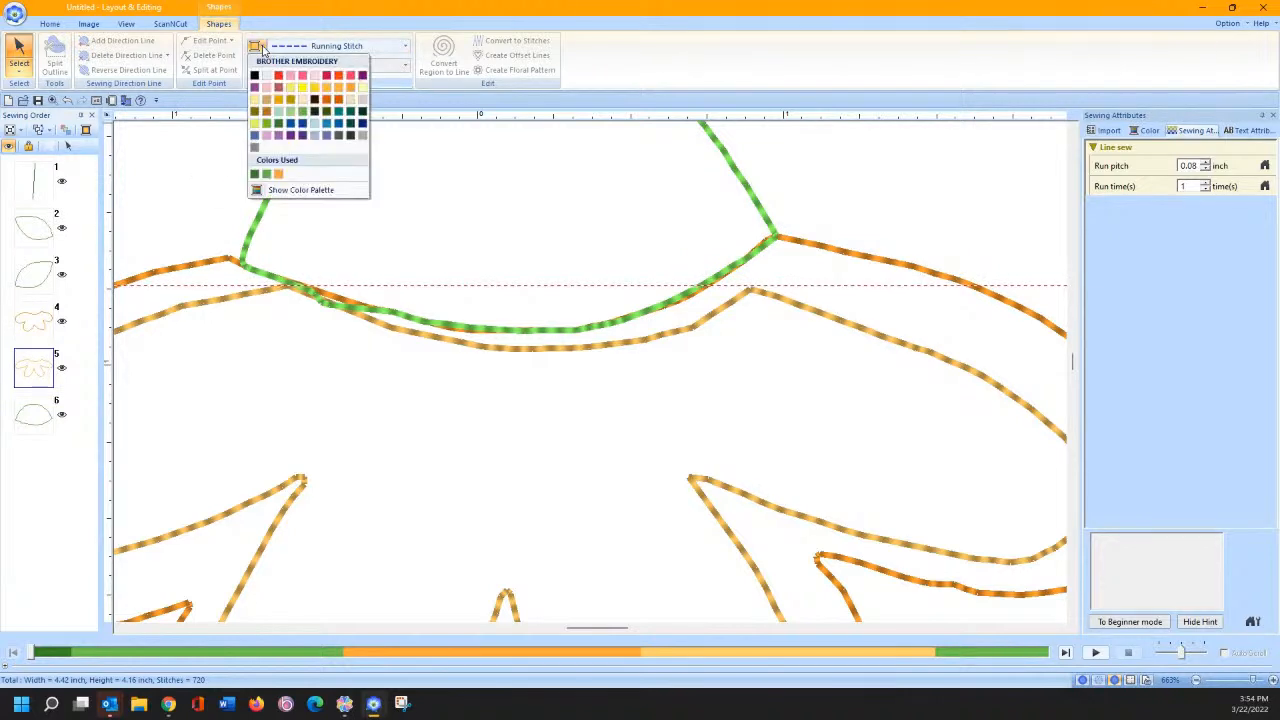
left_click(303, 77)
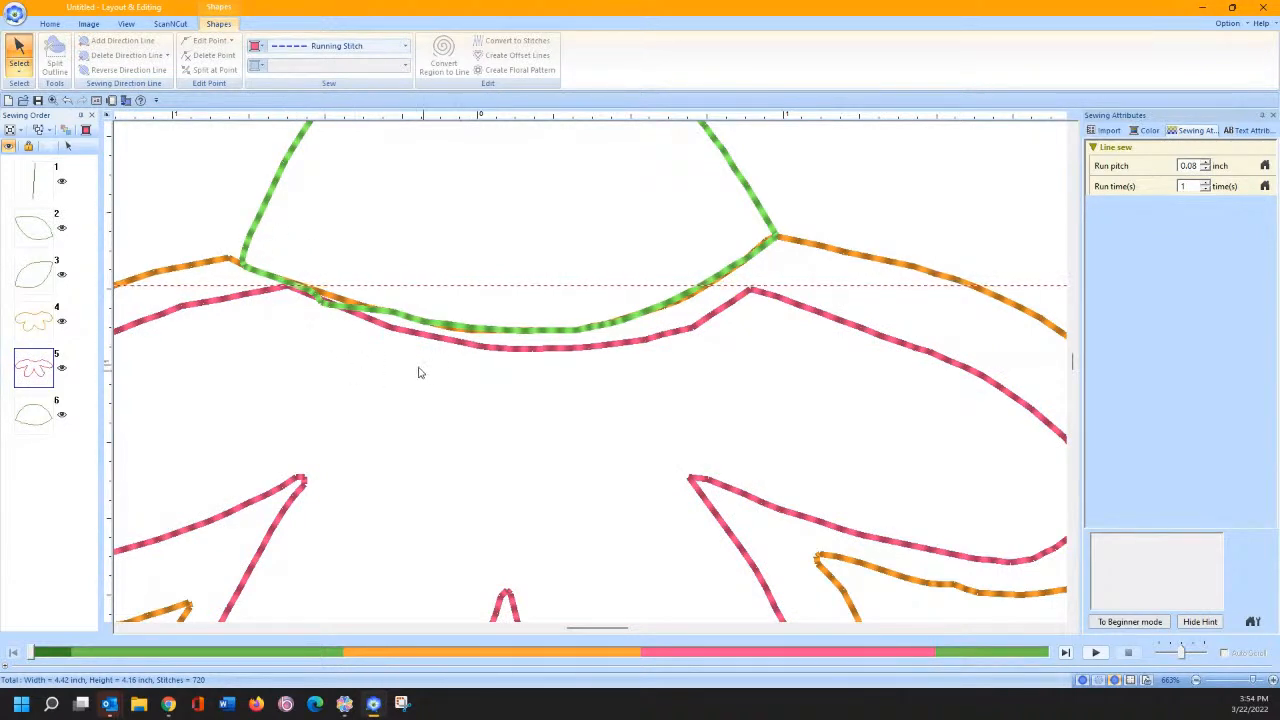
Step: Set the flower center outline's thread color to olive brown and clear the selection with the whole design in view
left_click(33, 413)
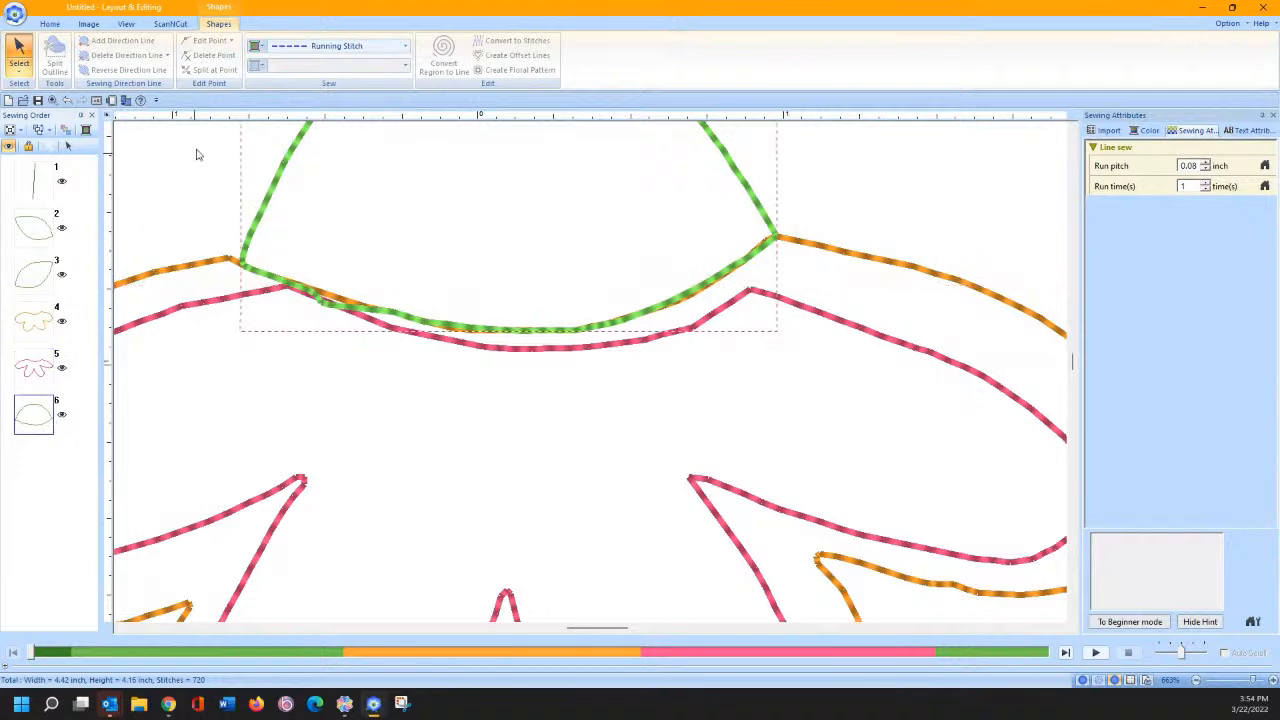
left_click(262, 46)
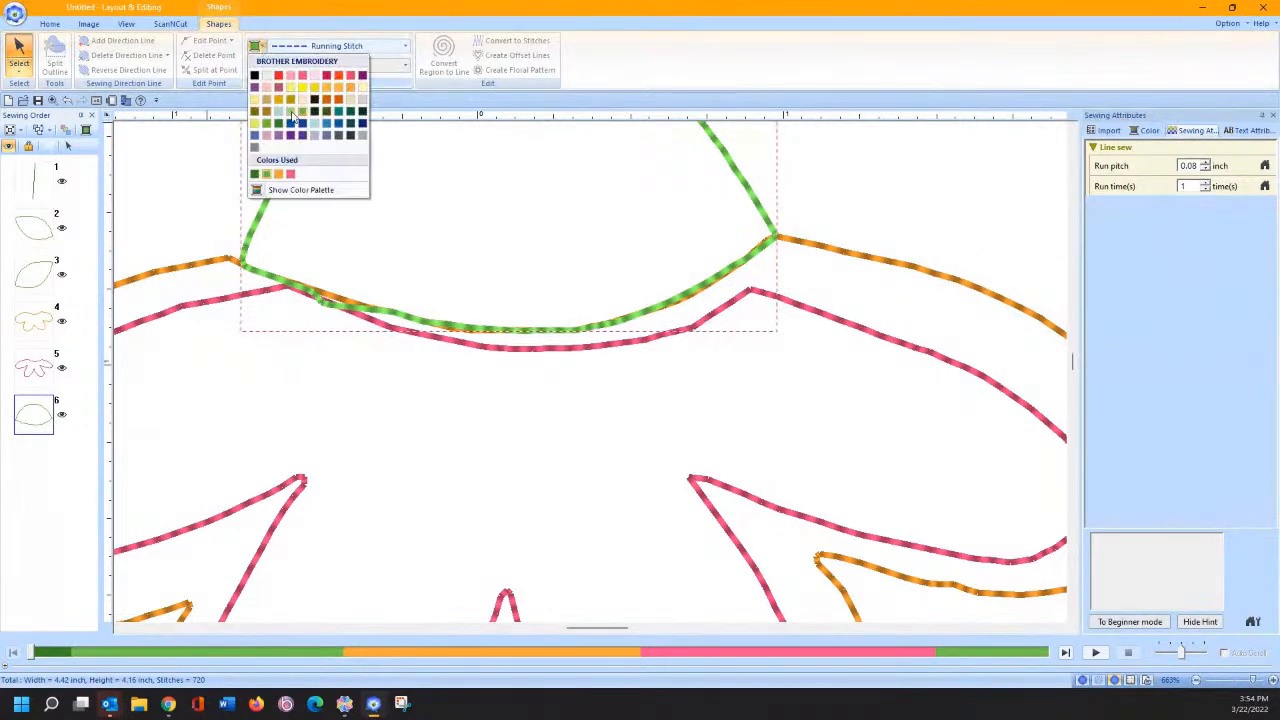
left_click(255, 112)
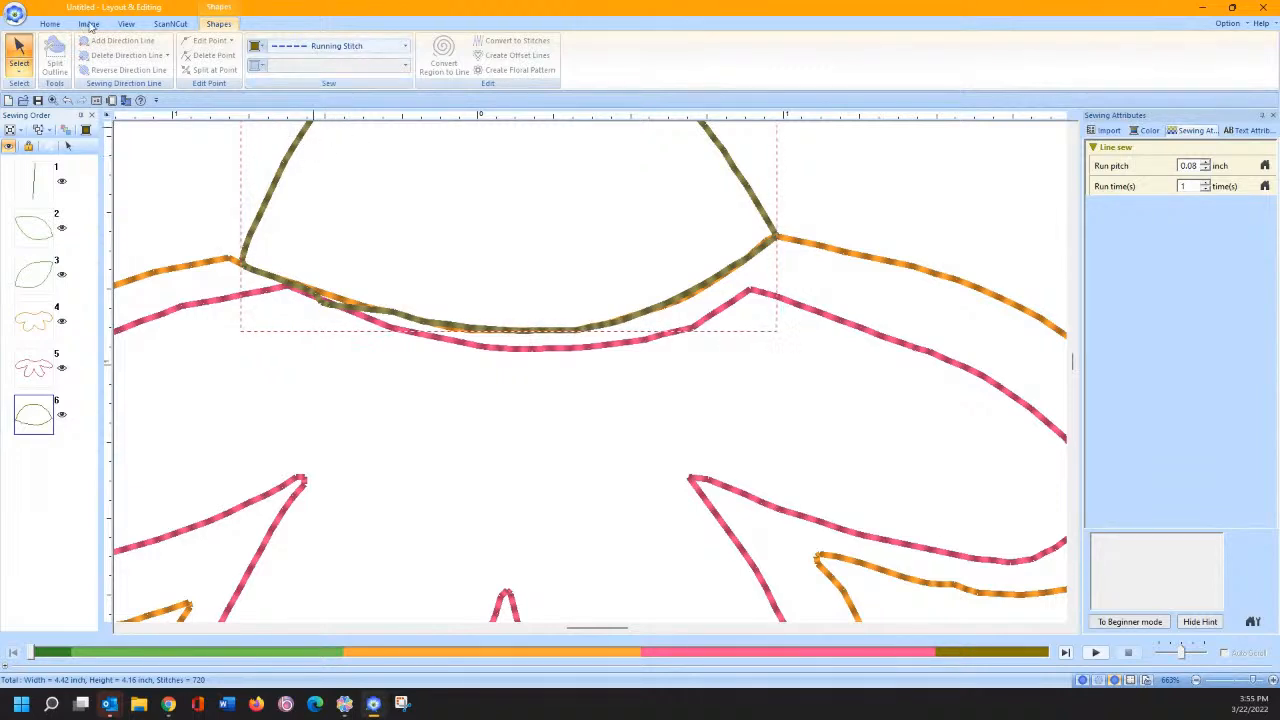
left_click(50, 24)
left_click(268, 46)
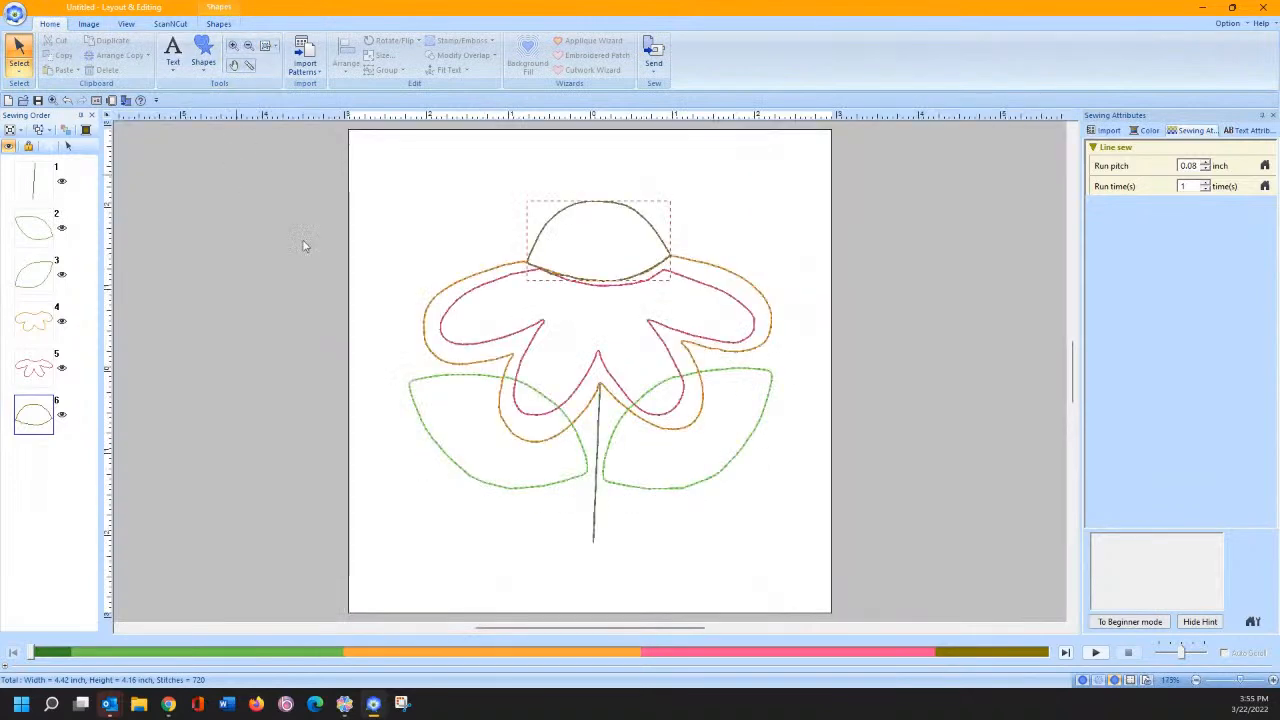
left_click(422, 201)
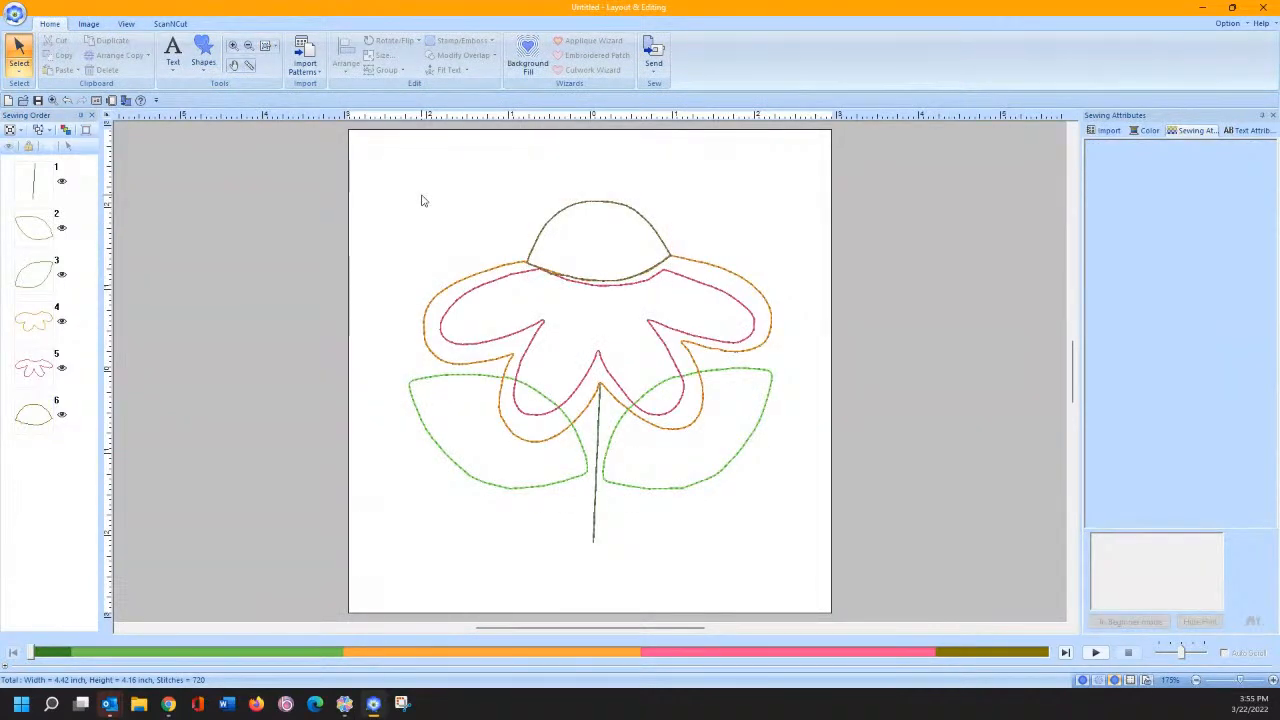
Step: Delete the stray point on the flower center's lower-left edge to smooth its outline, keeping point editing active
left_click(233, 45)
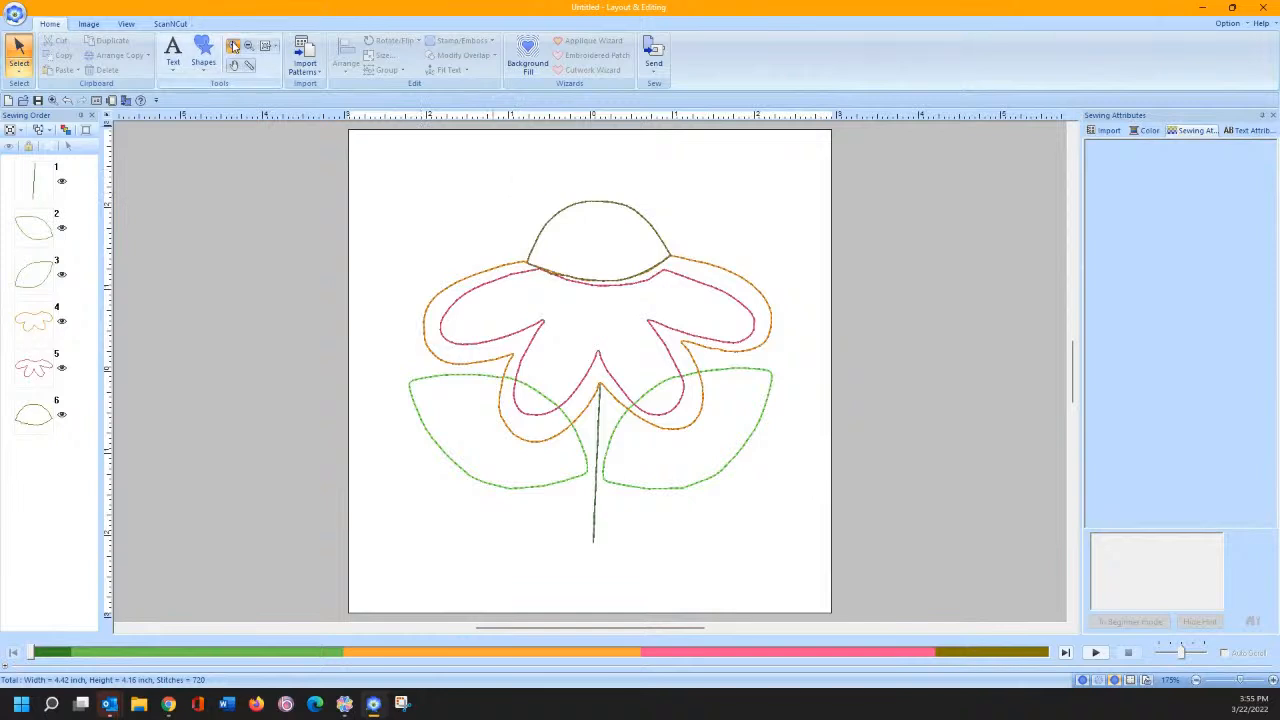
left_click_drag(467, 224, 720, 318)
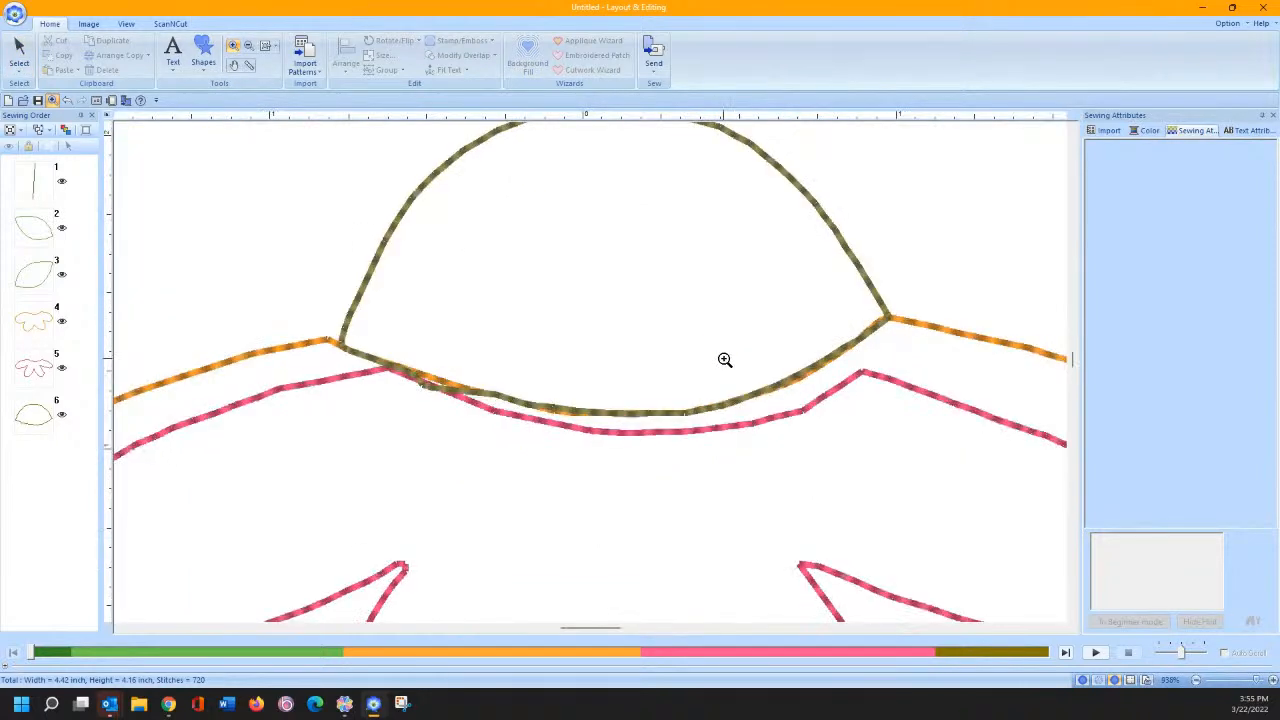
left_click(20, 50)
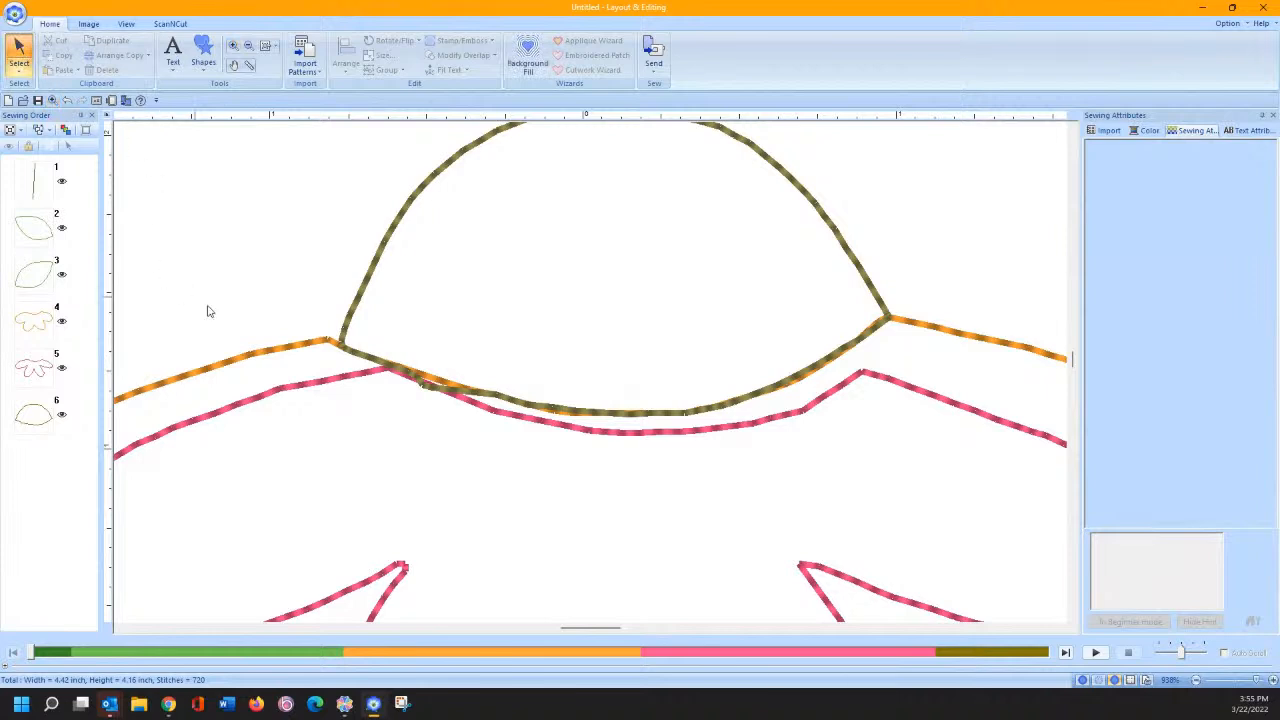
left_click(356, 311)
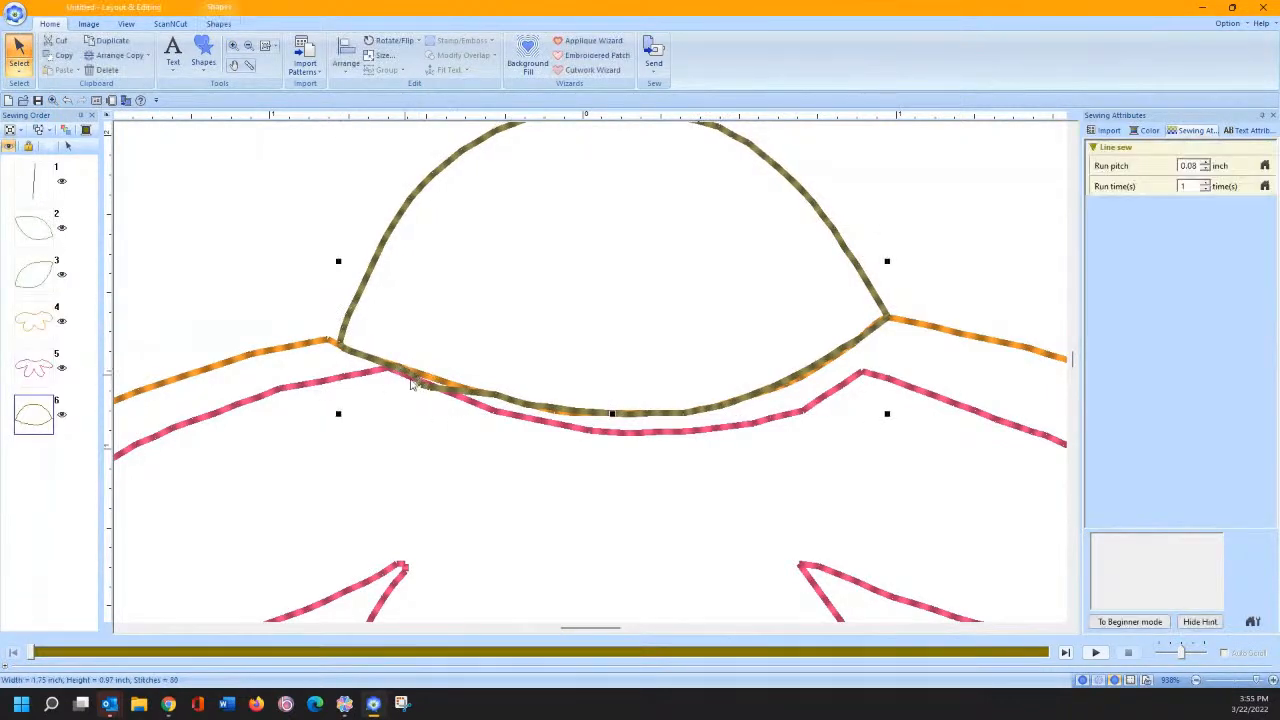
left_click(19, 66)
left_click(52, 105)
left_click(419, 384)
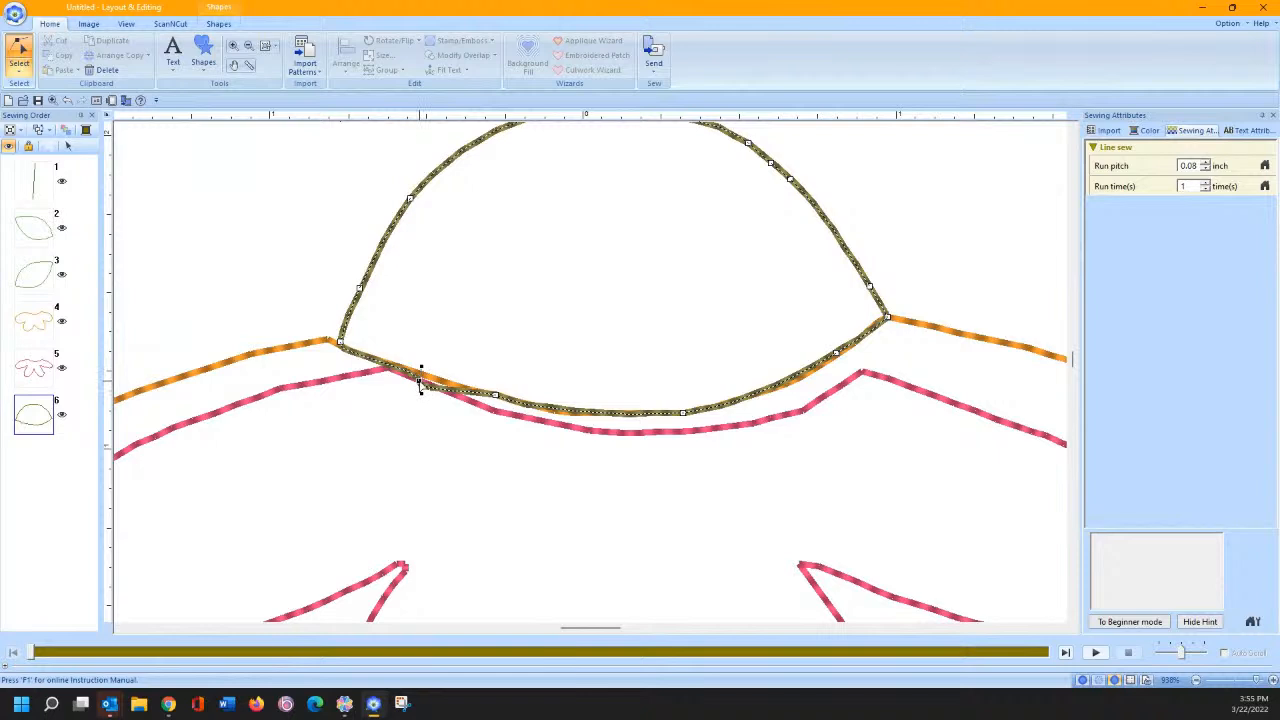
right_click(420, 386)
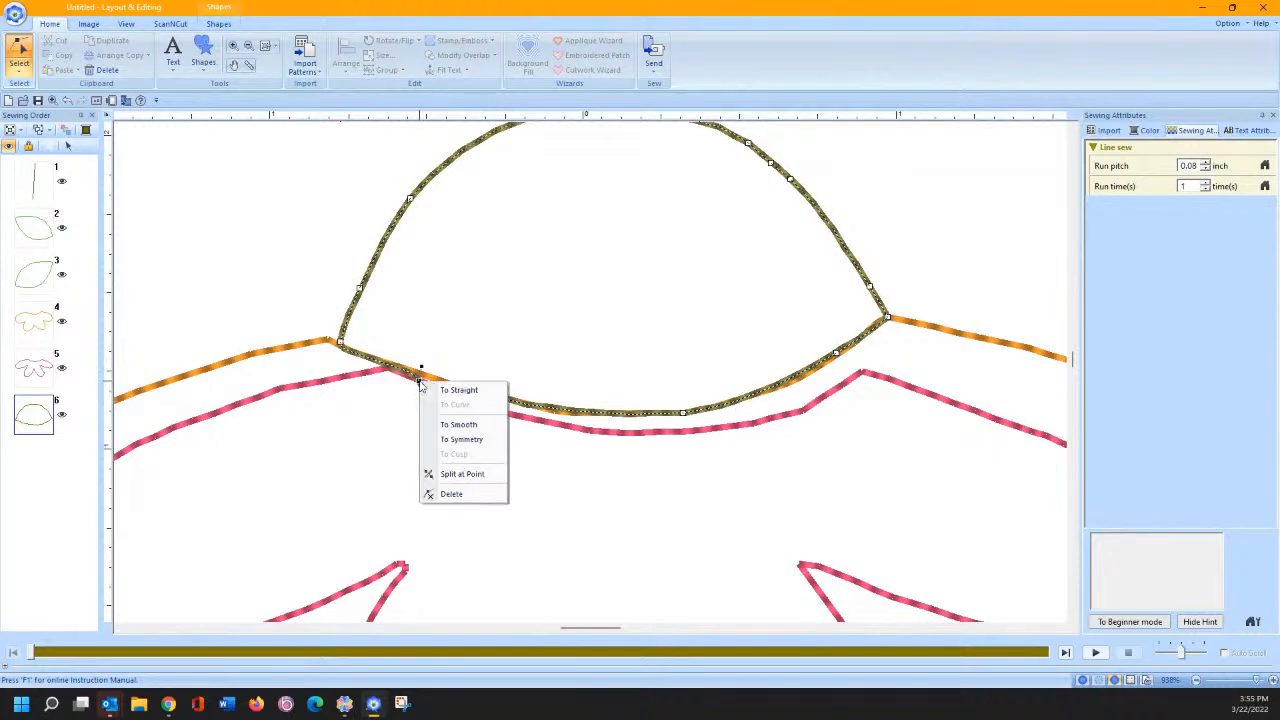
left_click(451, 495)
left_click(507, 400)
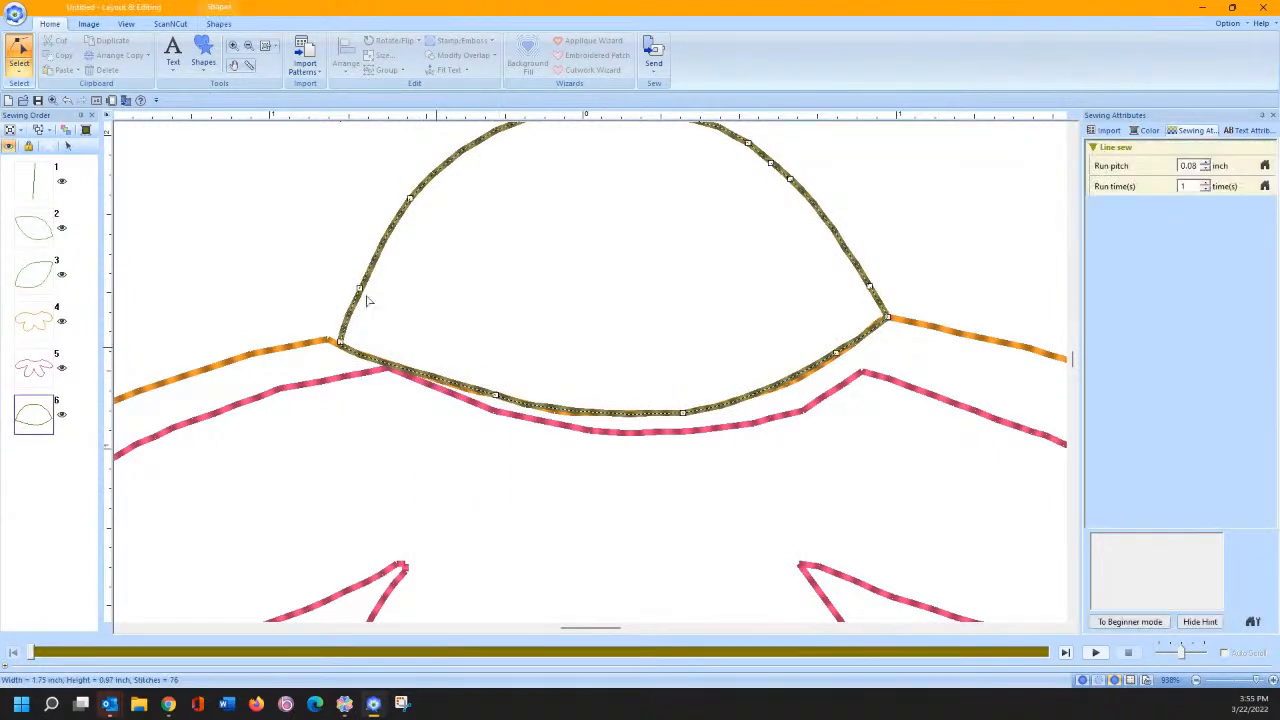
left_click(20, 72)
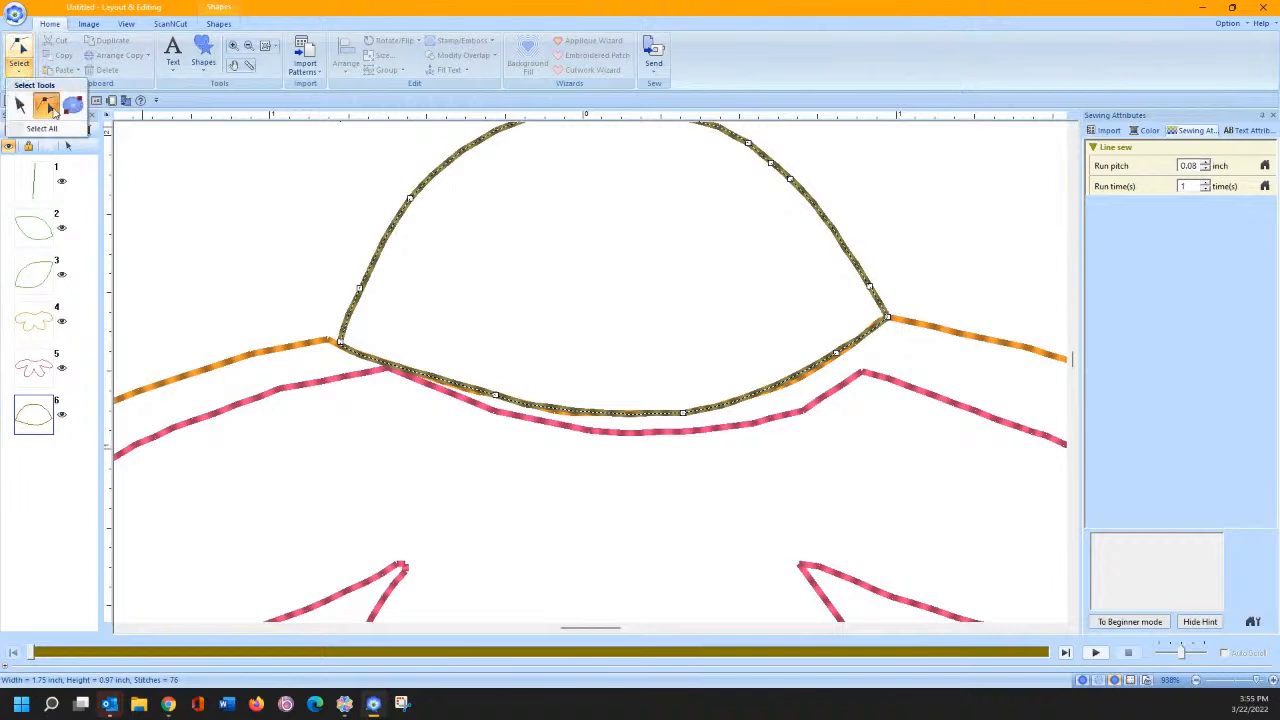
left_click(47, 106)
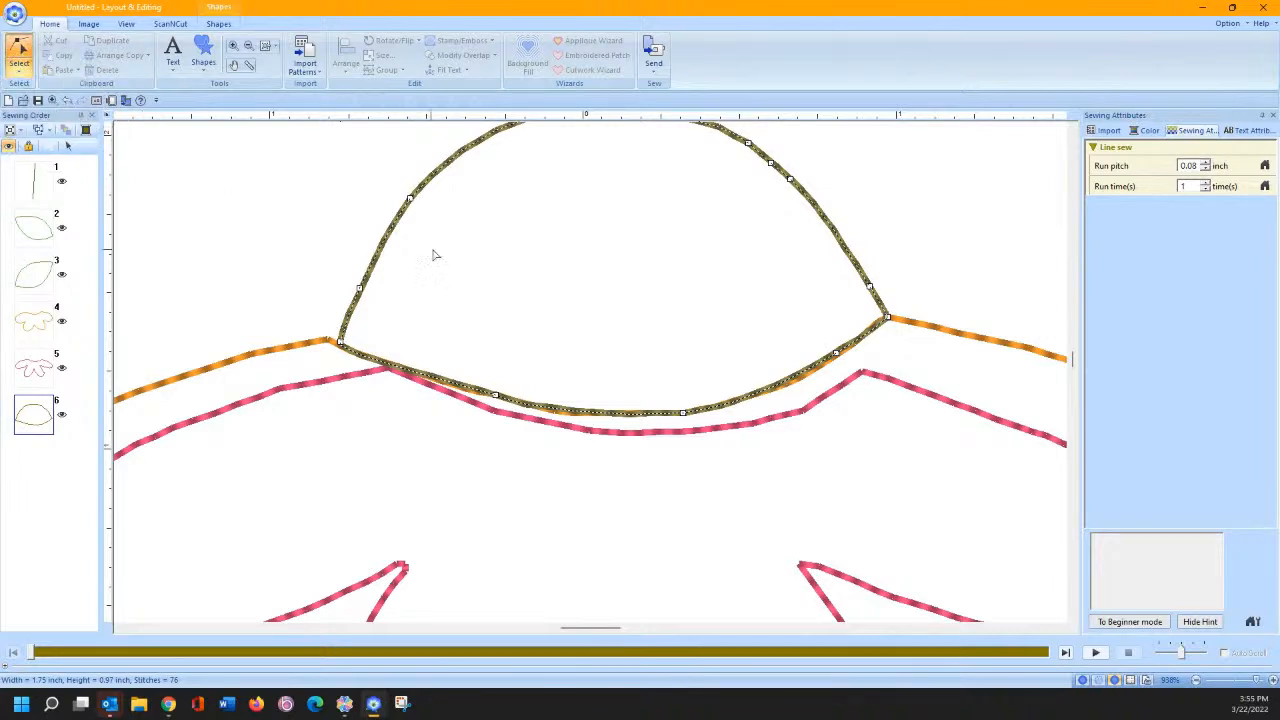
Step: Nudge the point on the flower center's lower-right curve onto the orange outer petal outline and return to whole-object selection
left_click(837, 353)
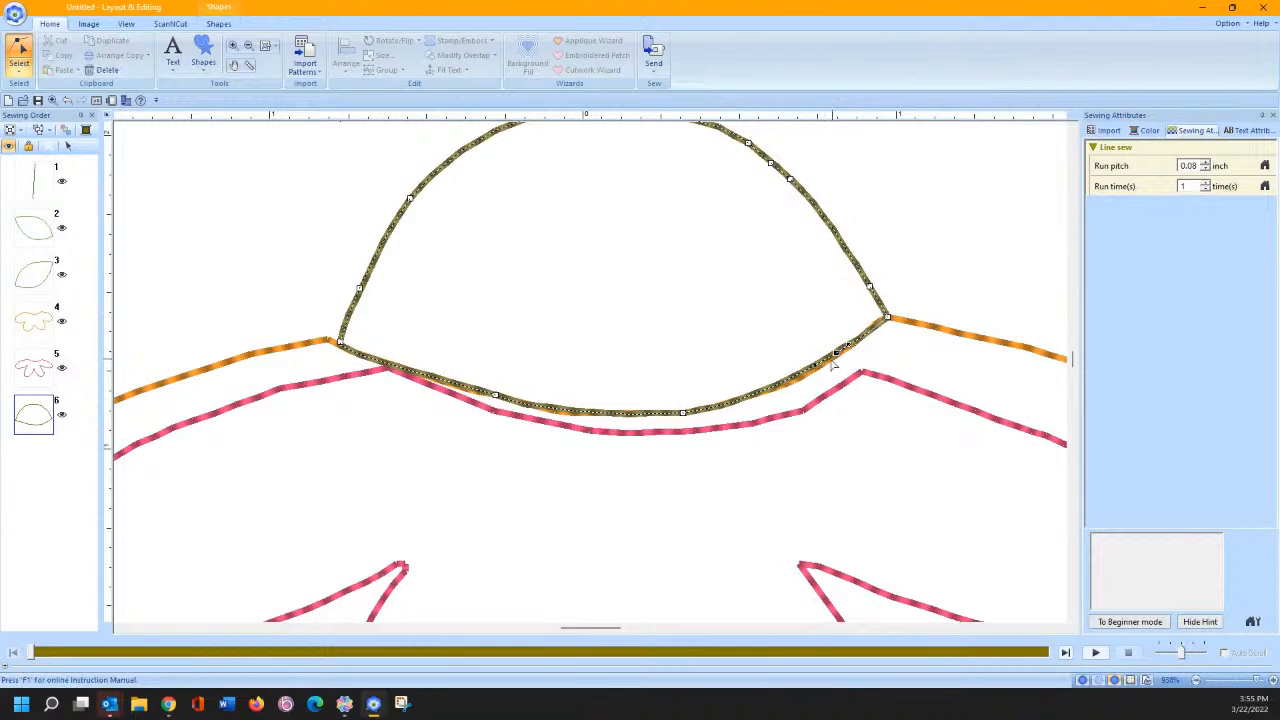
left_click_drag(836, 353, 831, 361)
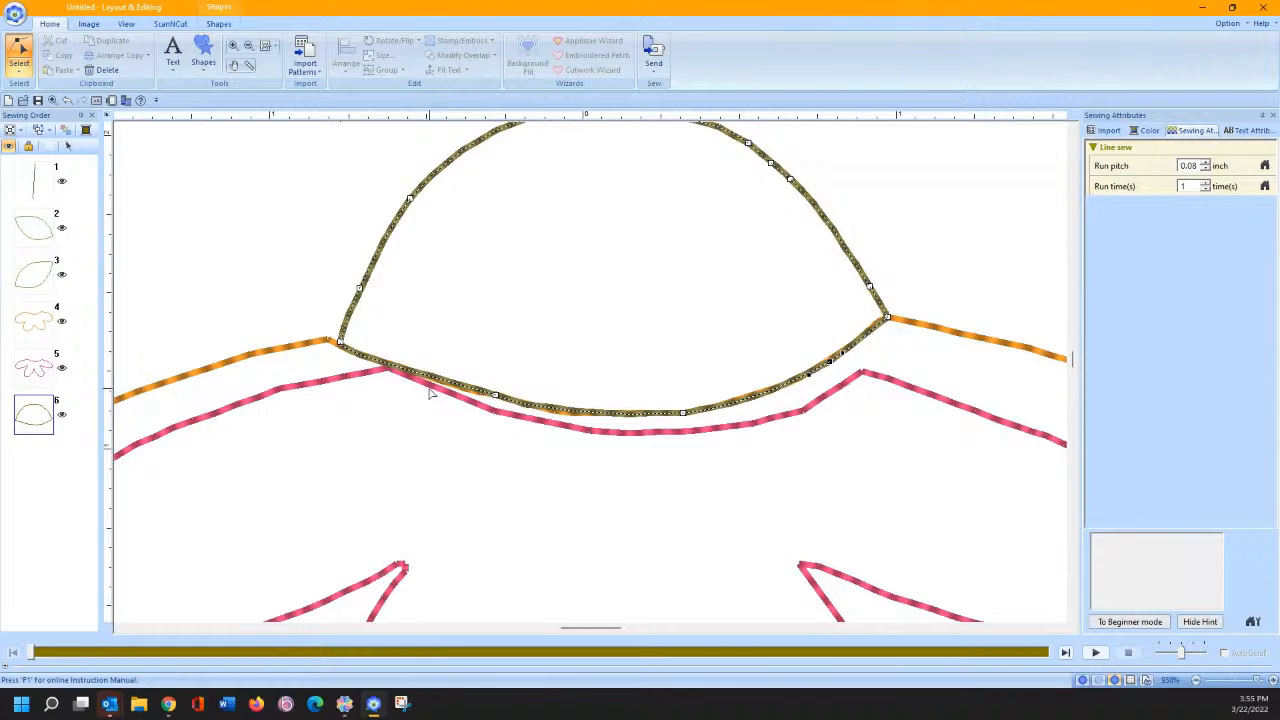
left_click(19, 52)
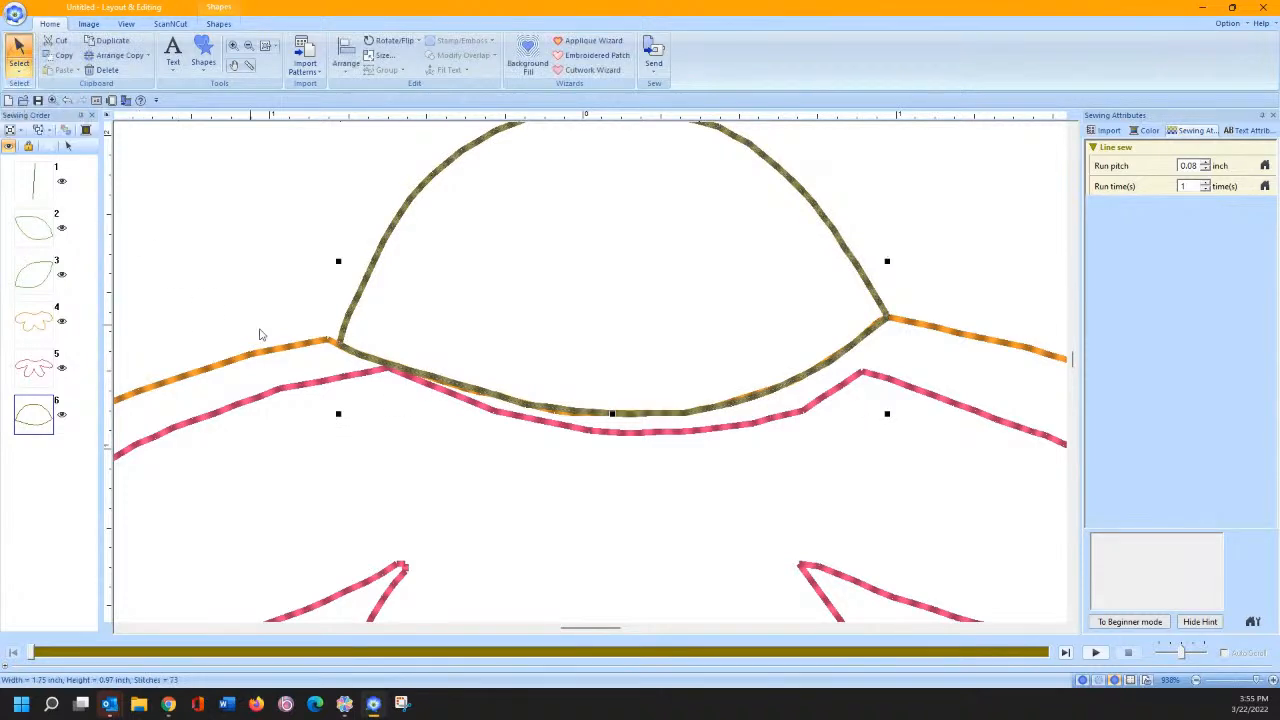
Step: Move the pink inner petal outline so its upper edge lines up with the flower center's bottom curve
left_click(313, 387)
left_click_drag(607, 356, 604, 359)
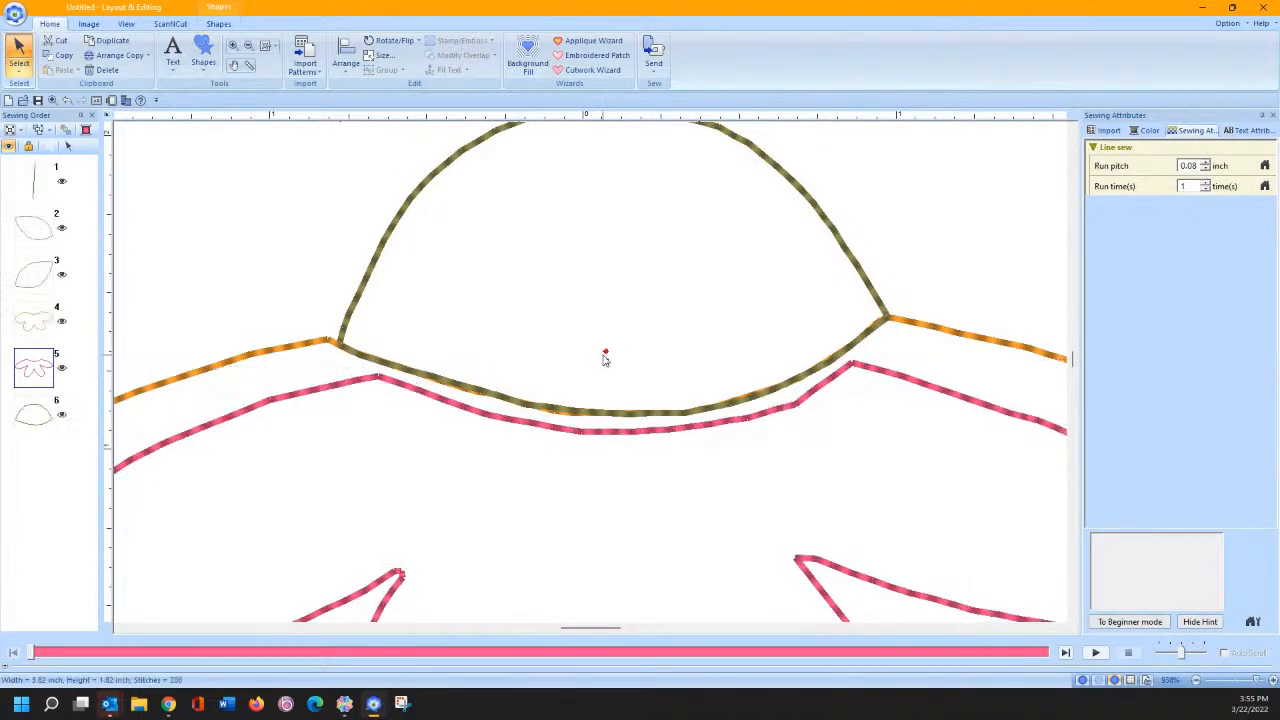
left_click_drag(624, 432, 615, 418)
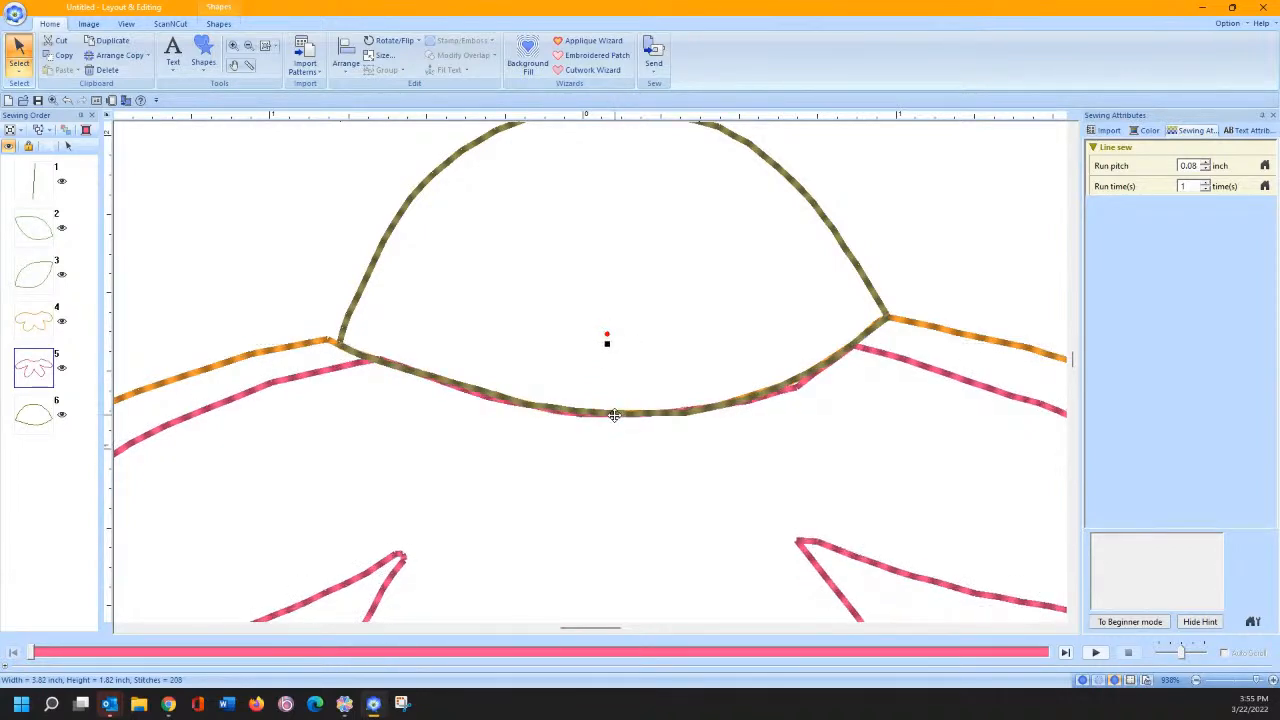
Step: Adjust the inner petal outline's points along the left and middle of the flower center's bottom curve to follow that curve
left_click(19, 66)
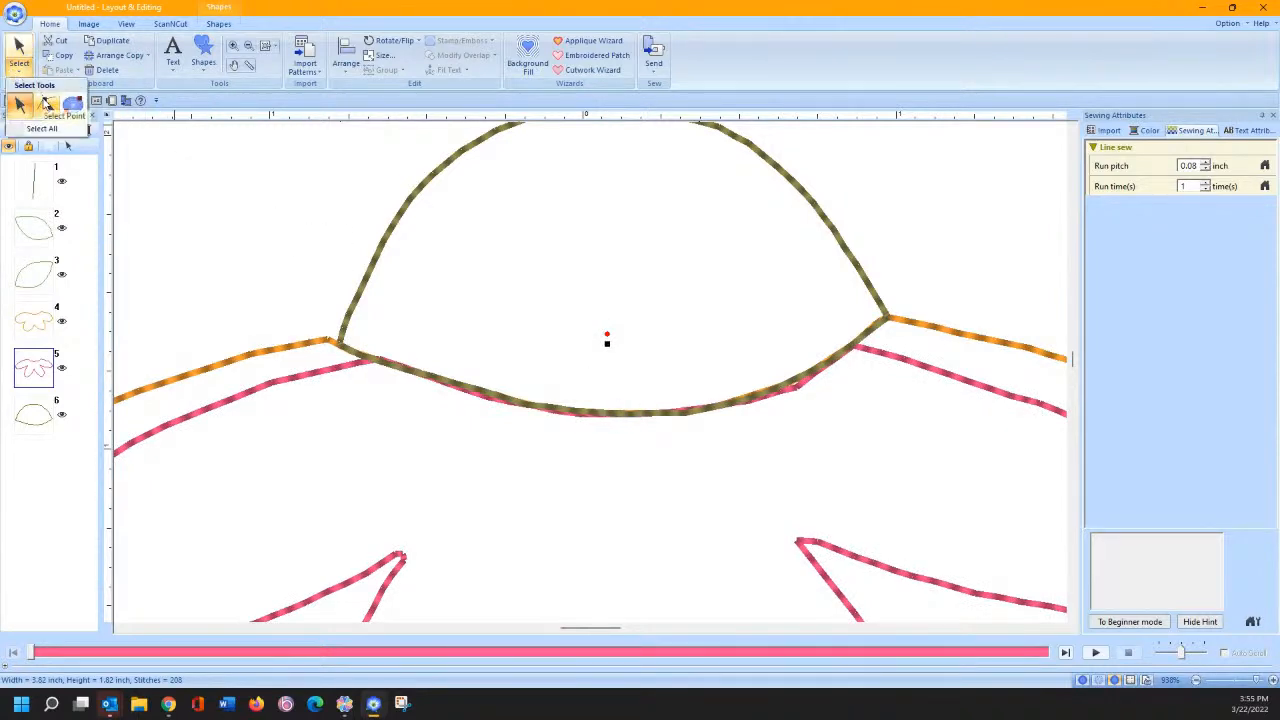
left_click(45, 105)
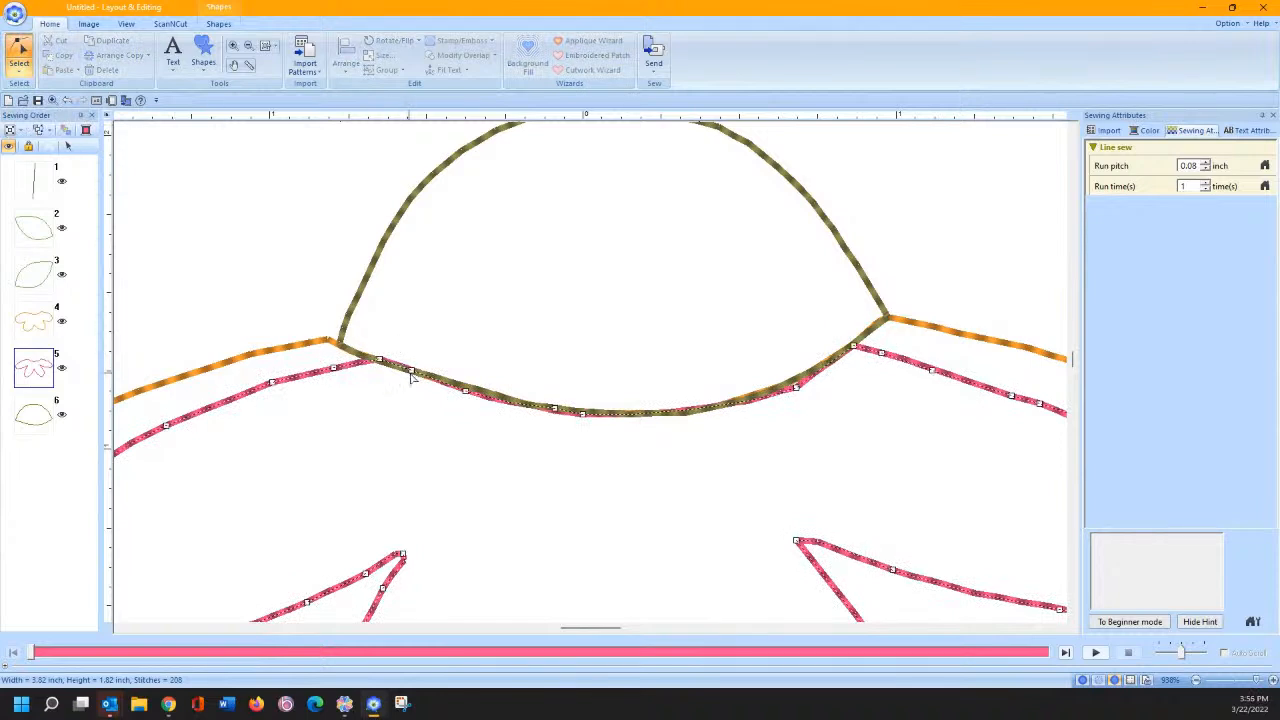
left_click(466, 390)
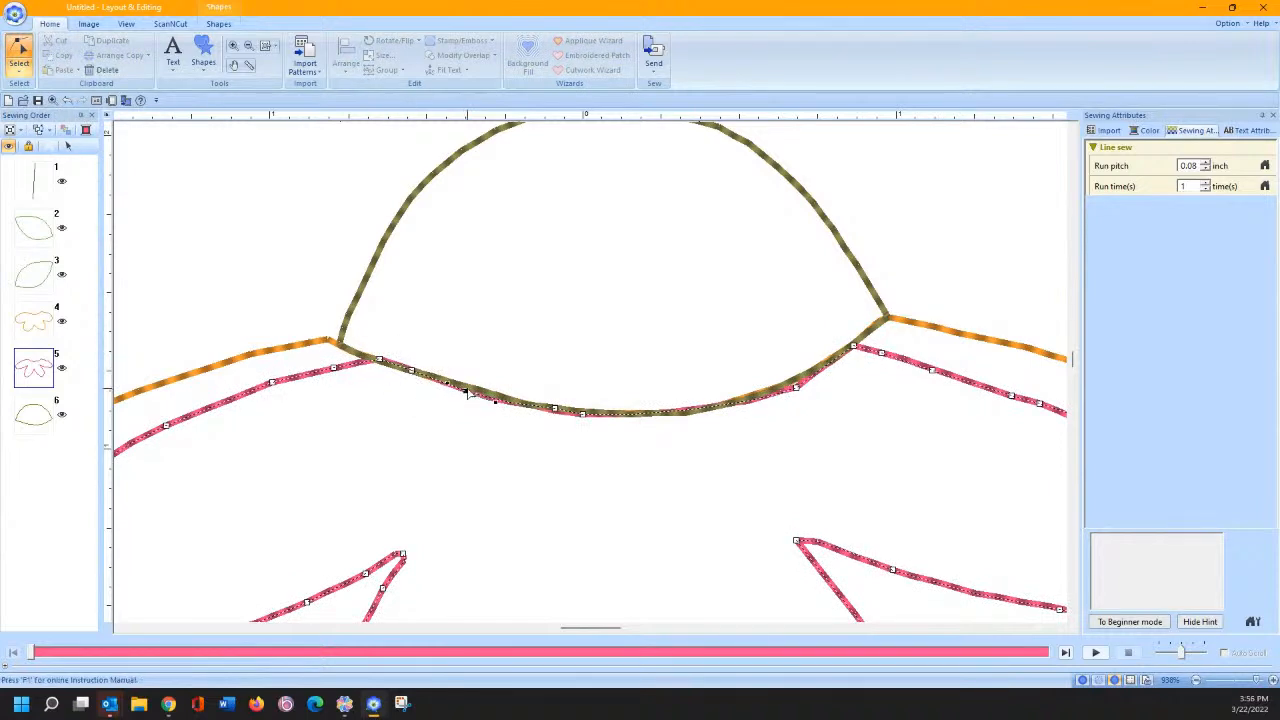
left_click(584, 415)
left_click_drag(598, 421, 569, 415)
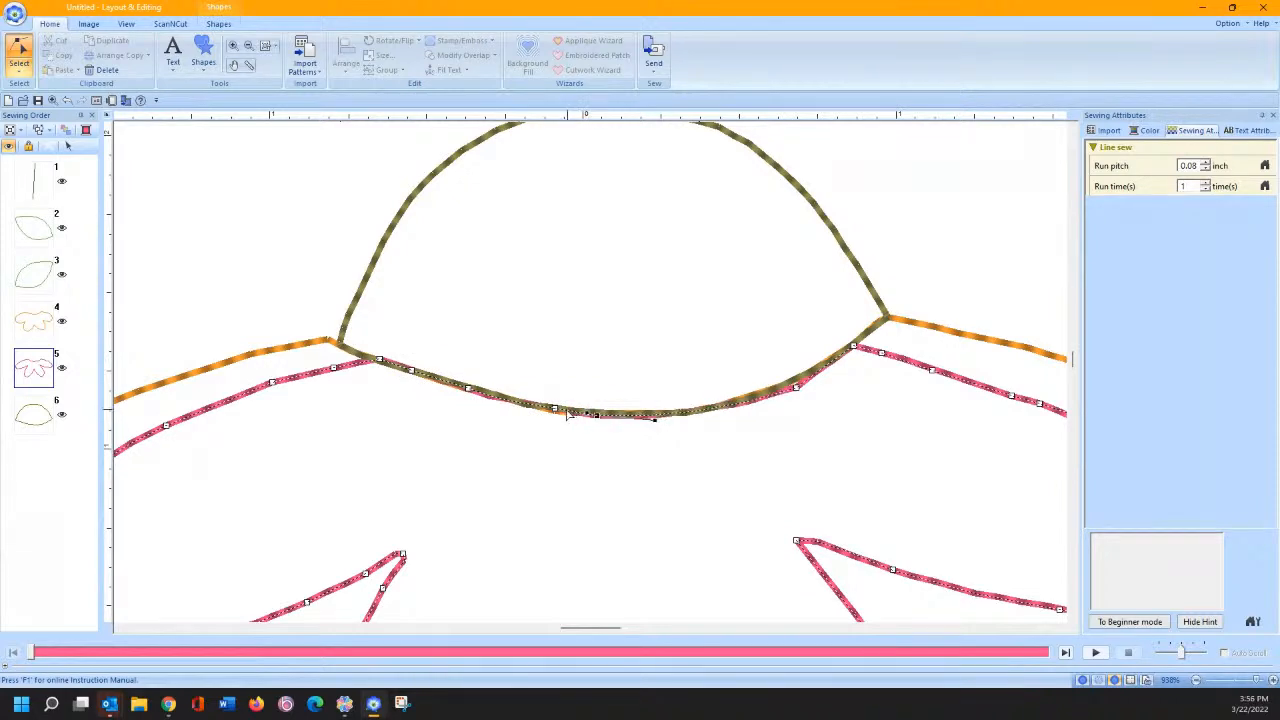
left_click(552, 410)
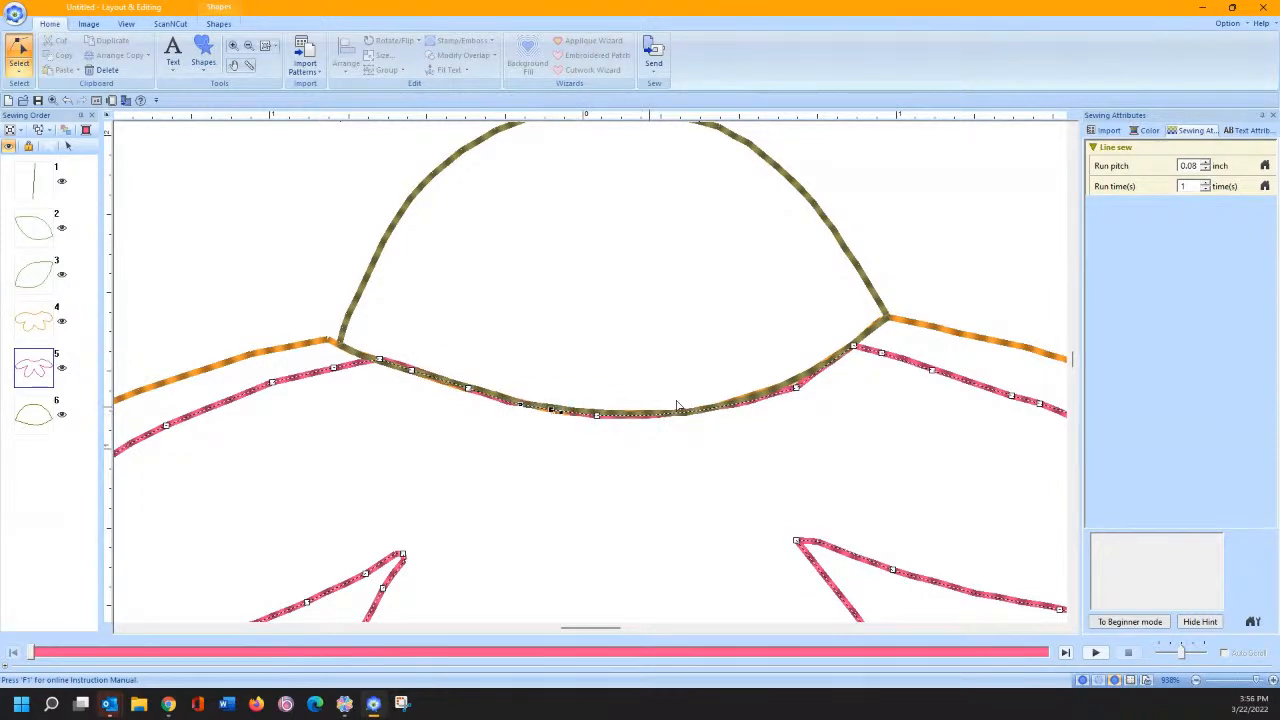
Step: Shift the inner petal outline's points on the right part of the flower center's bottom curve onto that curve
left_click(795, 389)
left_click_drag(795, 387, 791, 383)
left_click(853, 345)
left_click(788, 385)
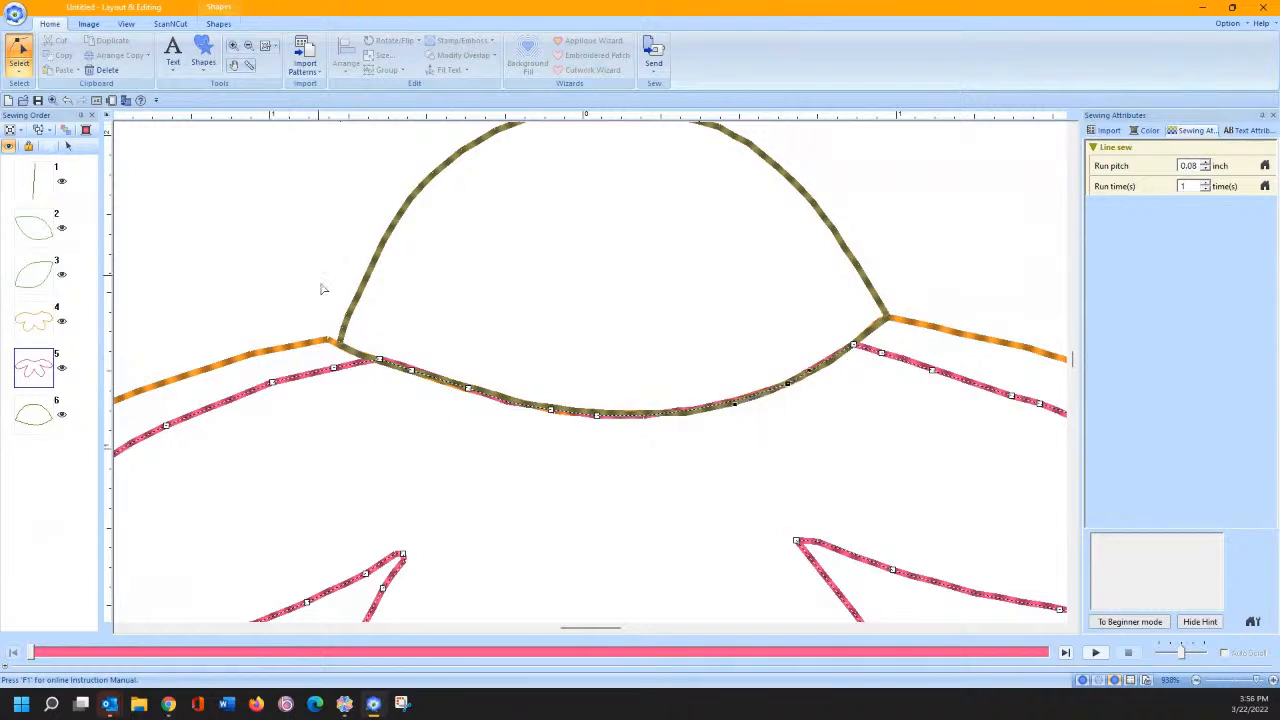
Step: Move the outer petal outline's upper-left corner point onto the flower center's corner, and clear the selection with the whole design in view
left_click(318, 338)
left_click(327, 341)
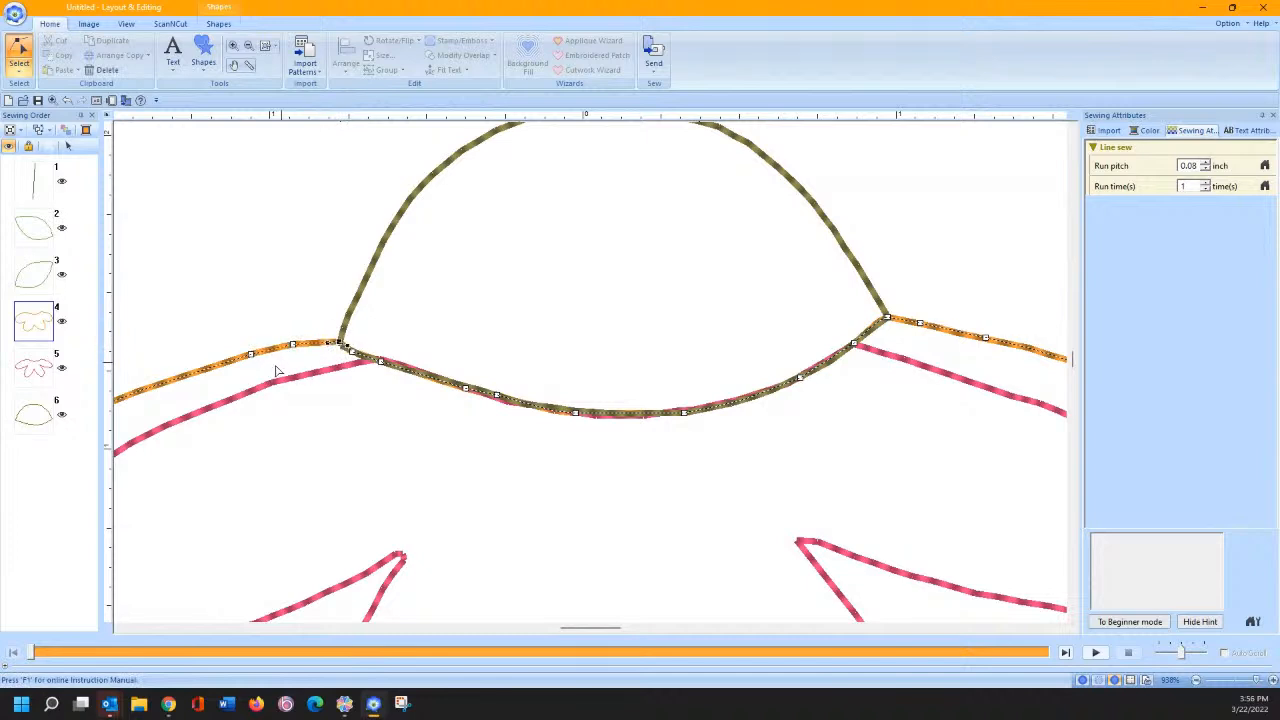
left_click_drag(293, 345, 289, 345)
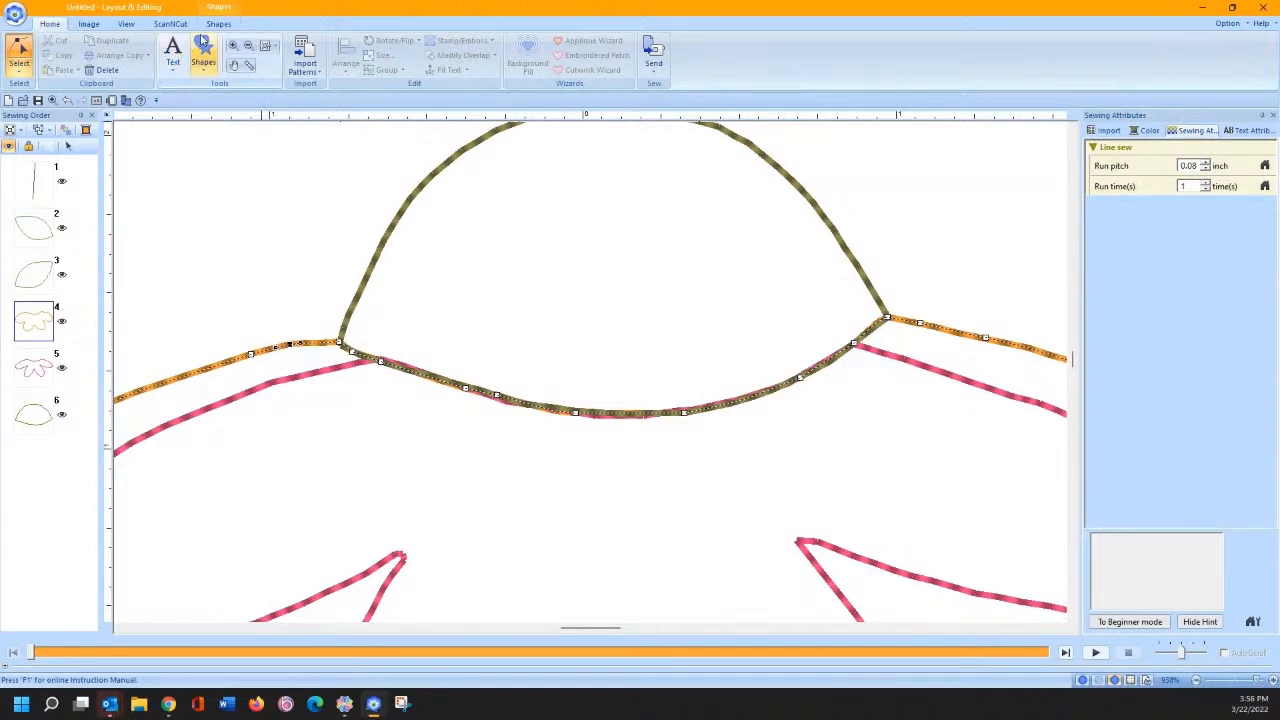
left_click(265, 46)
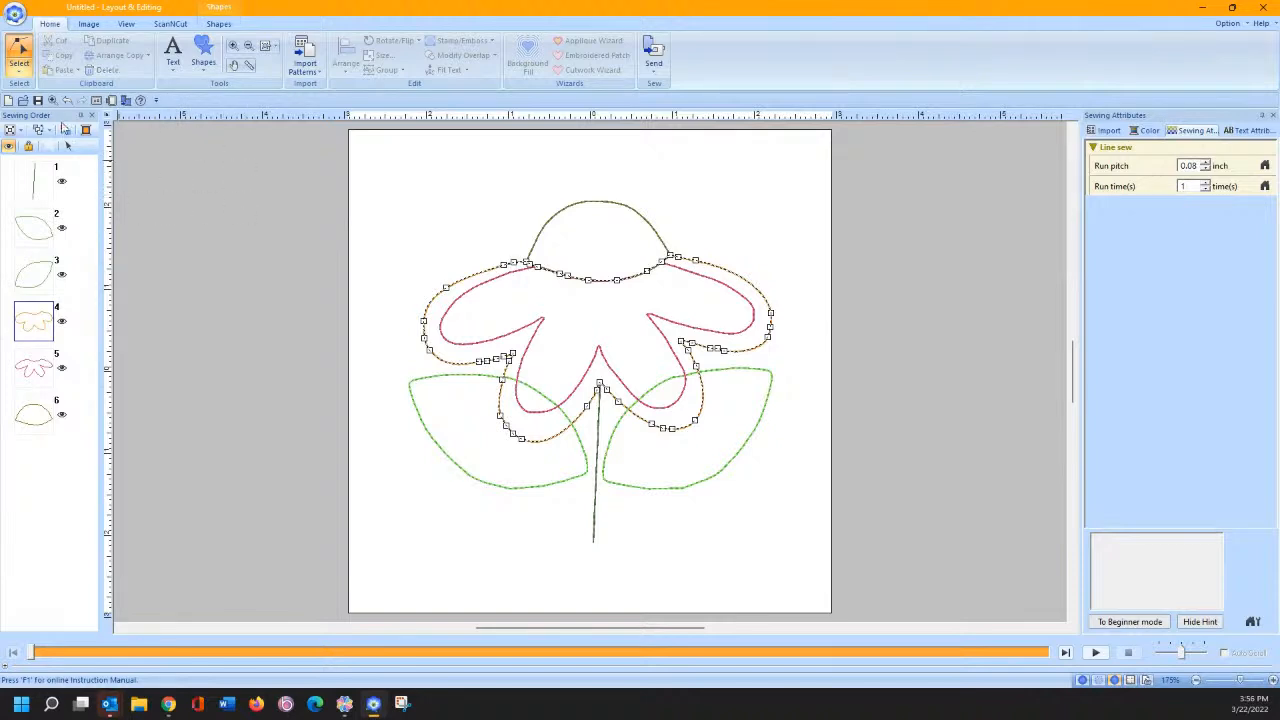
left_click(19, 64)
left_click(22, 108)
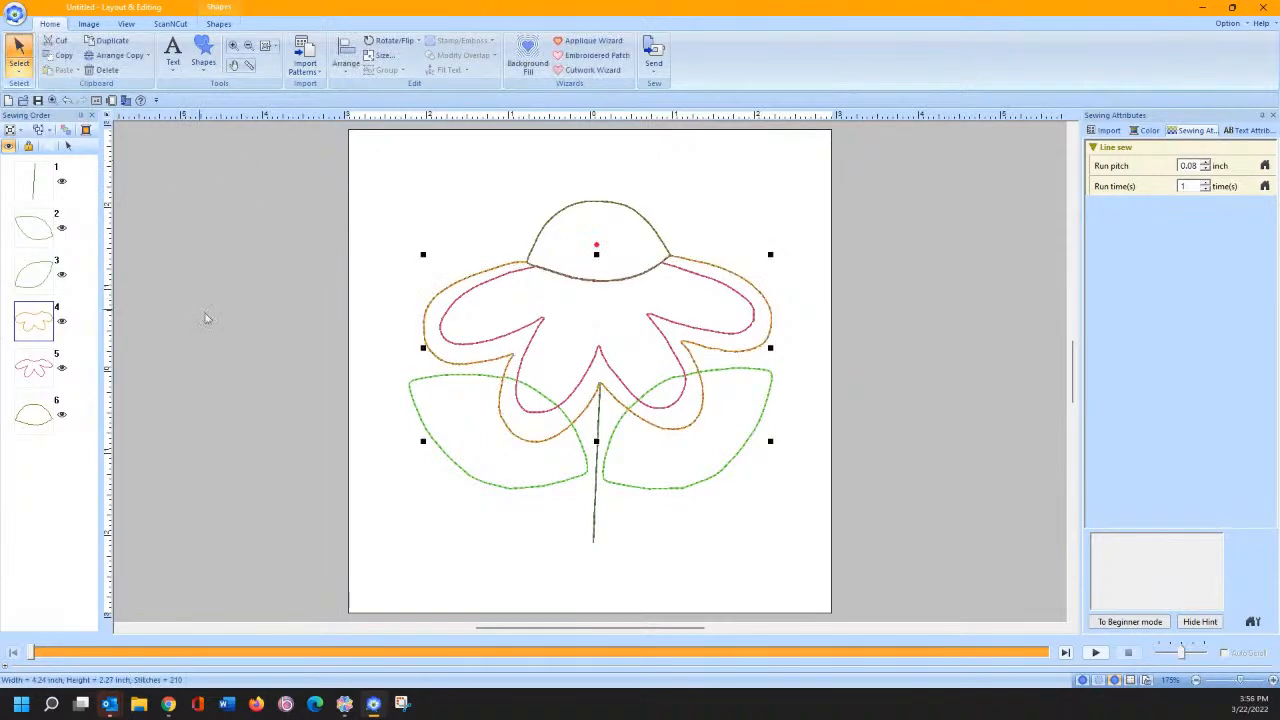
left_click(15, 478)
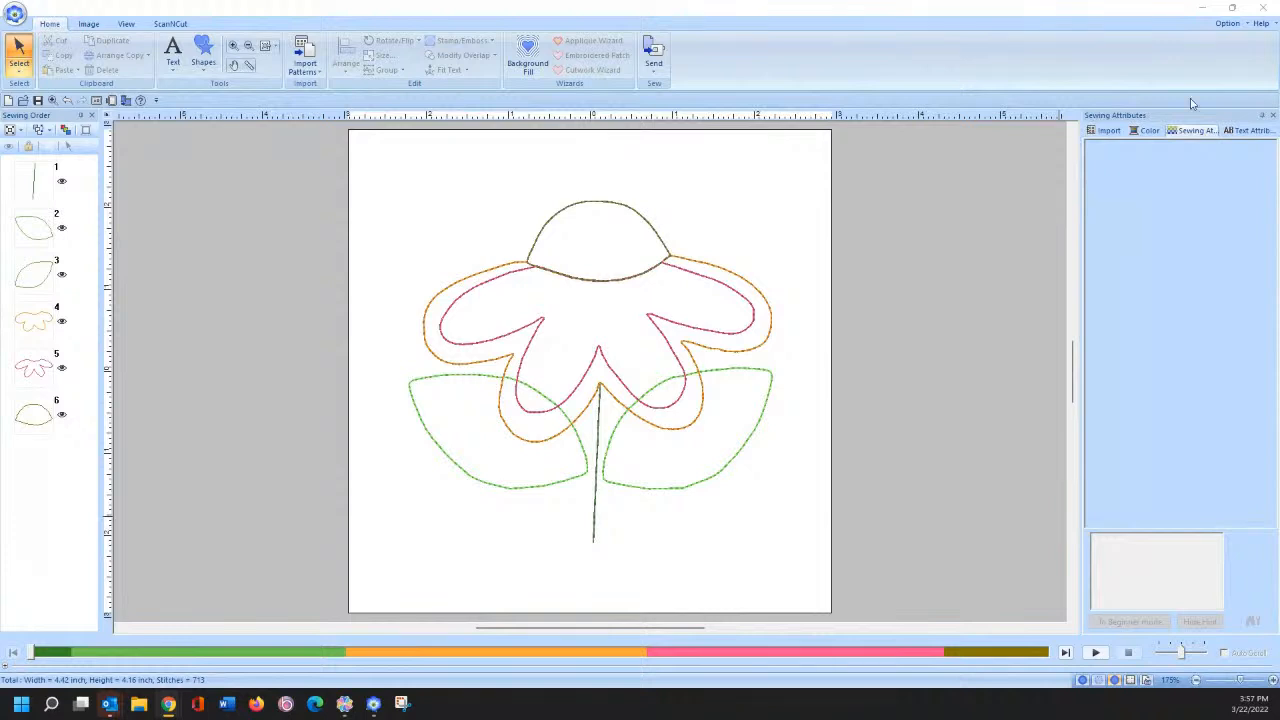
Step: Delete two points where the inner petal outline's upper-left edge meets the flower center and adjust the neighboring points to smooth the edge
left_click(507, 280)
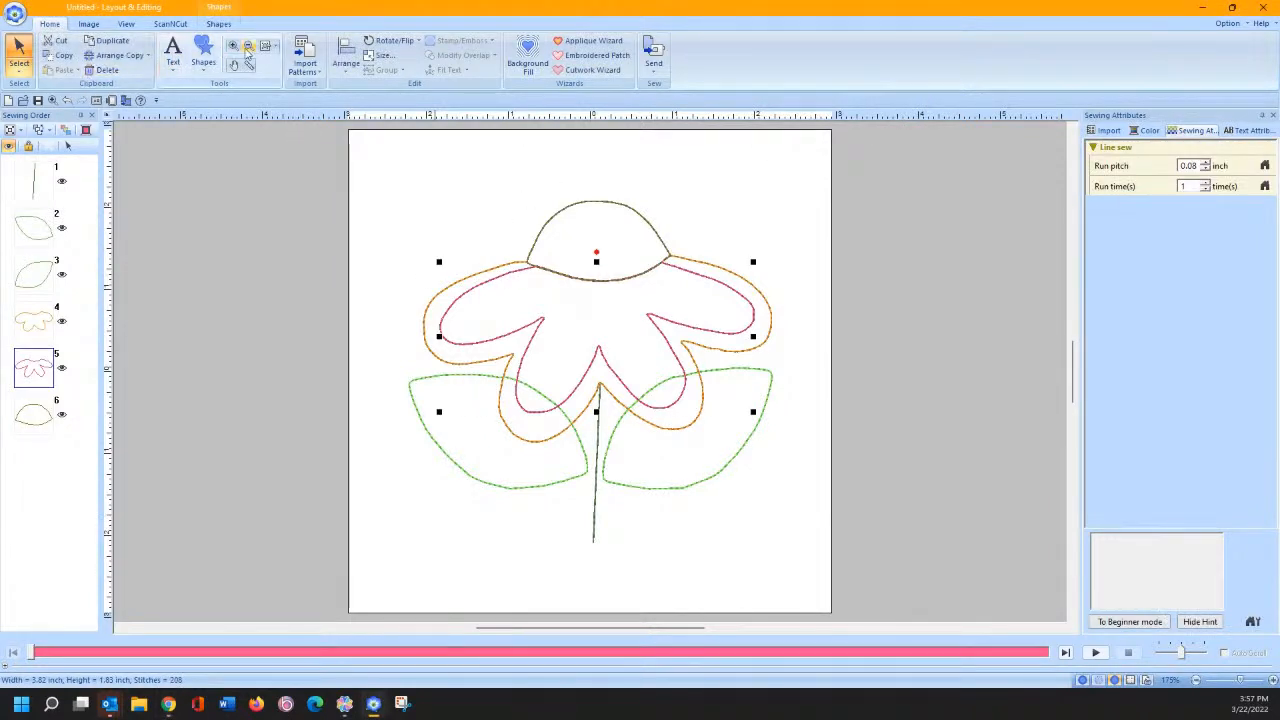
left_click(236, 48)
left_click_drag(400, 171, 760, 395)
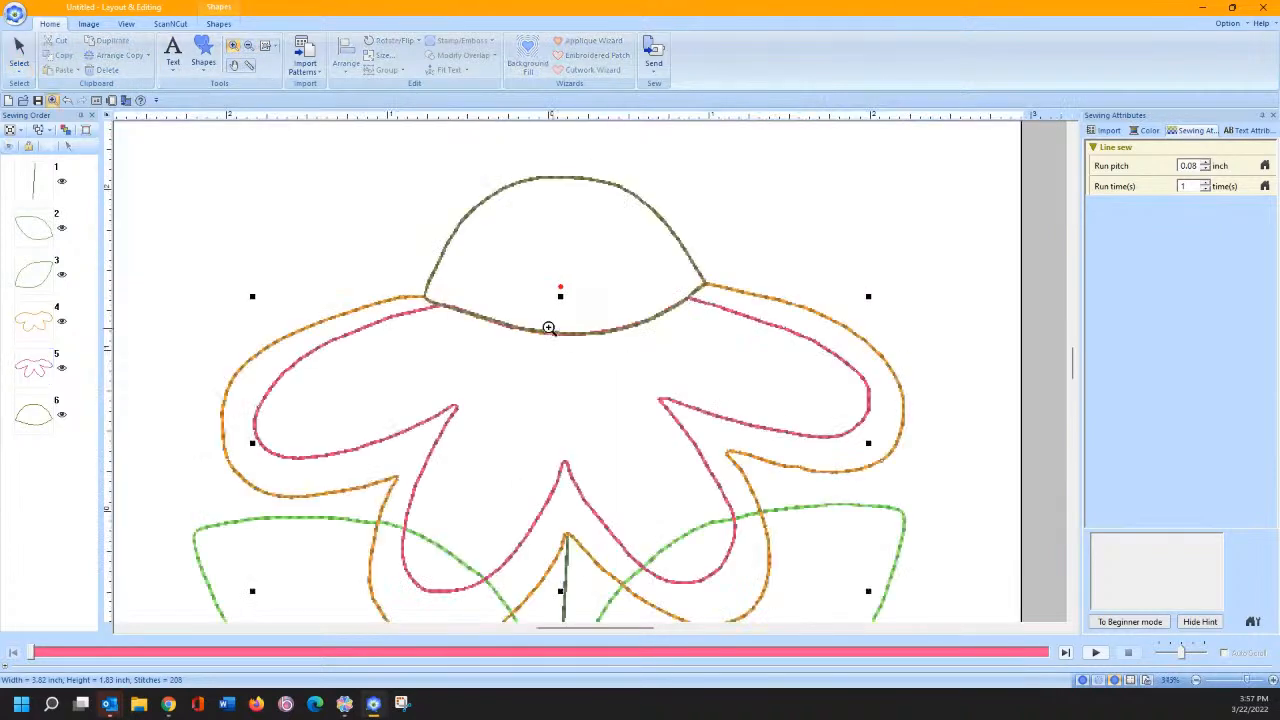
left_click(19, 60)
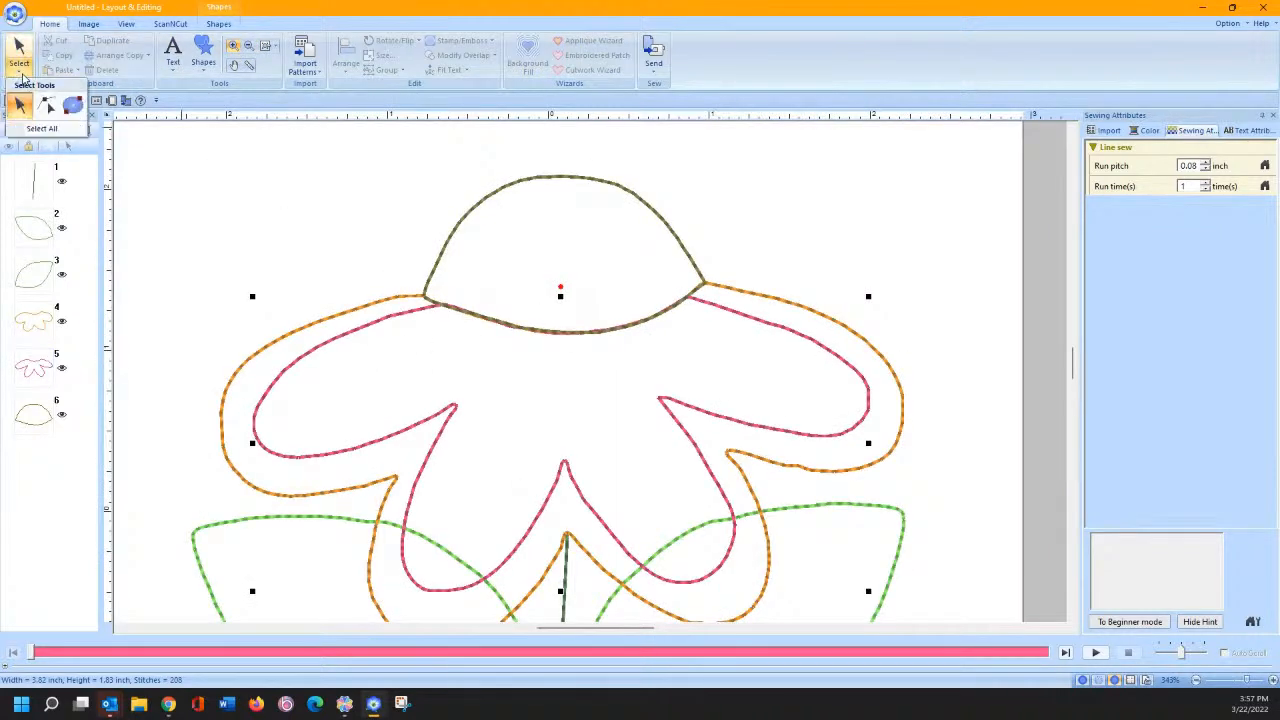
left_click(50, 117)
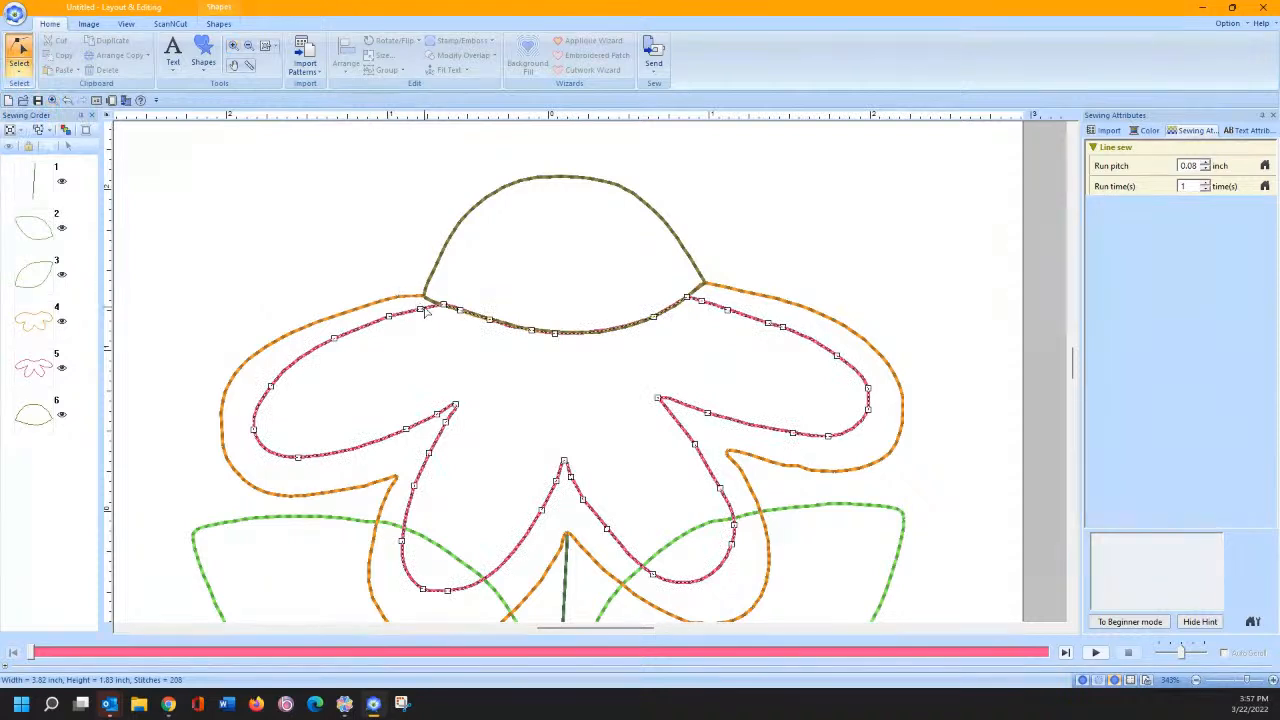
left_click(443, 306)
key("Delete")
left_click(421, 310)
key("Delete")
left_click(389, 317)
left_click_drag(392, 321, 392, 322)
left_click(336, 340)
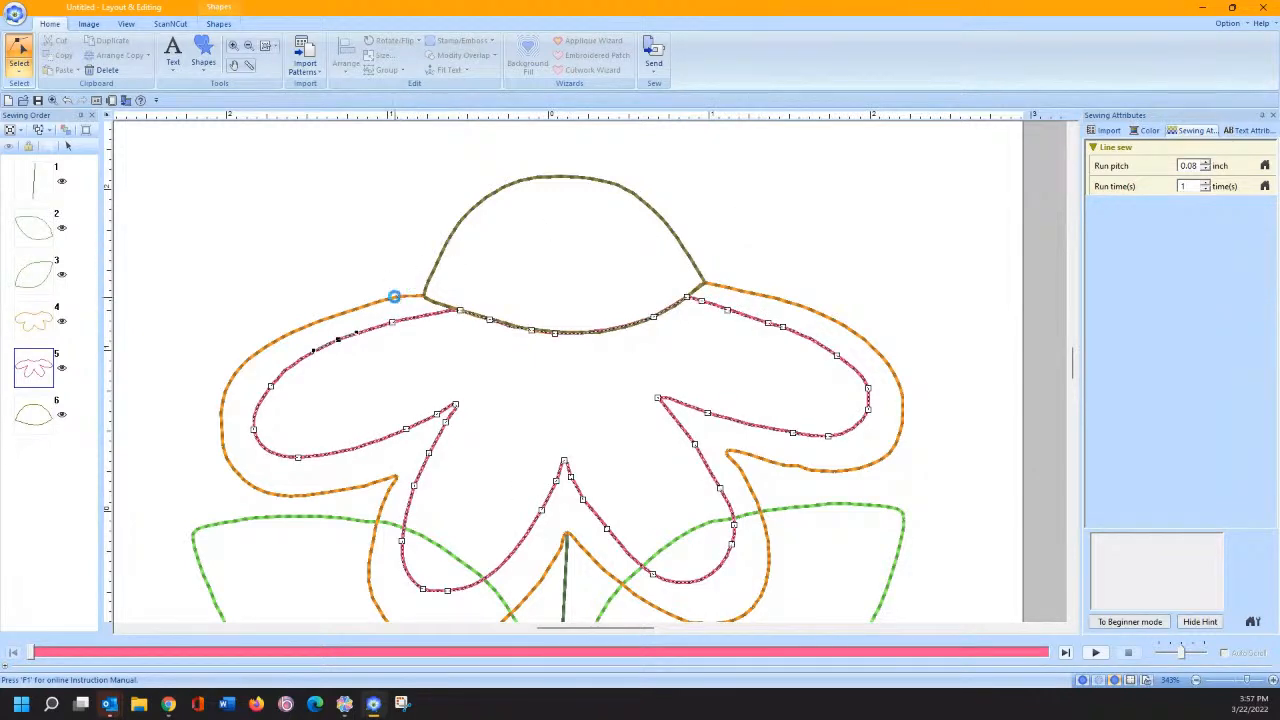
Step: Delete the extra point on the outer petal outline's upper-left edge, smooth its neighboring point, and clear the selection with the whole design in view
left_click(396, 298)
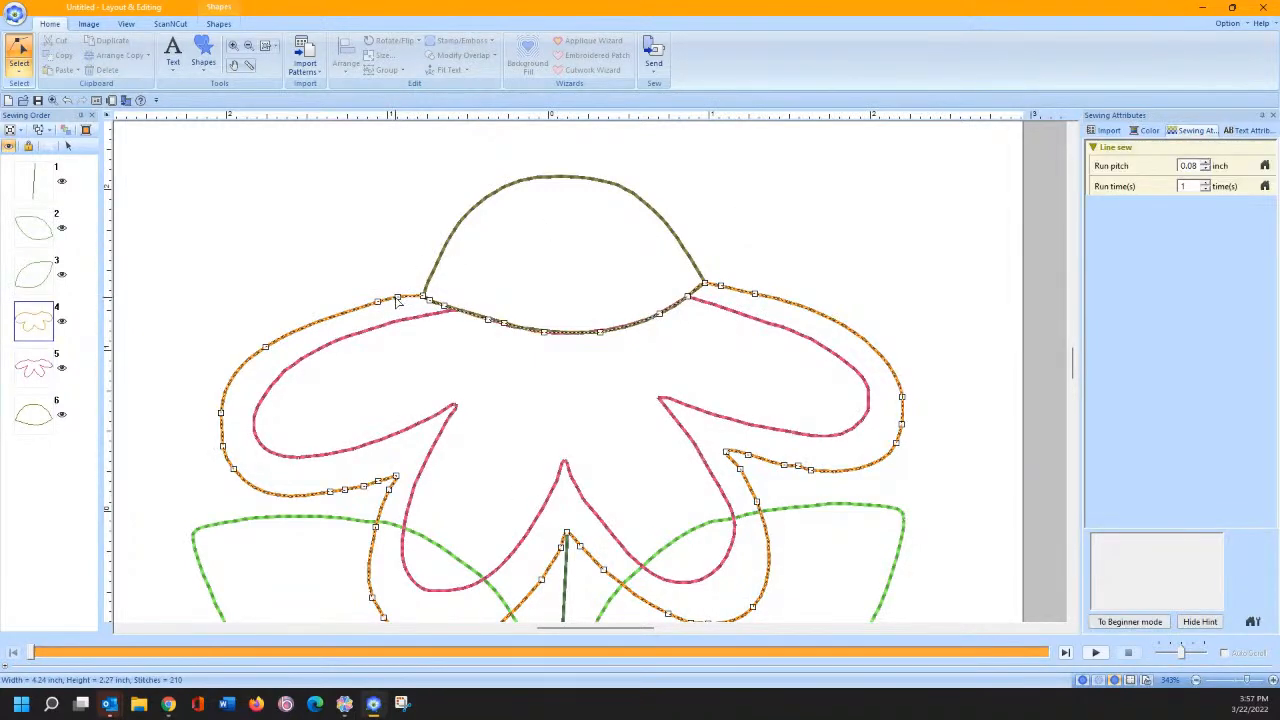
right_click(398, 302)
left_click(430, 412)
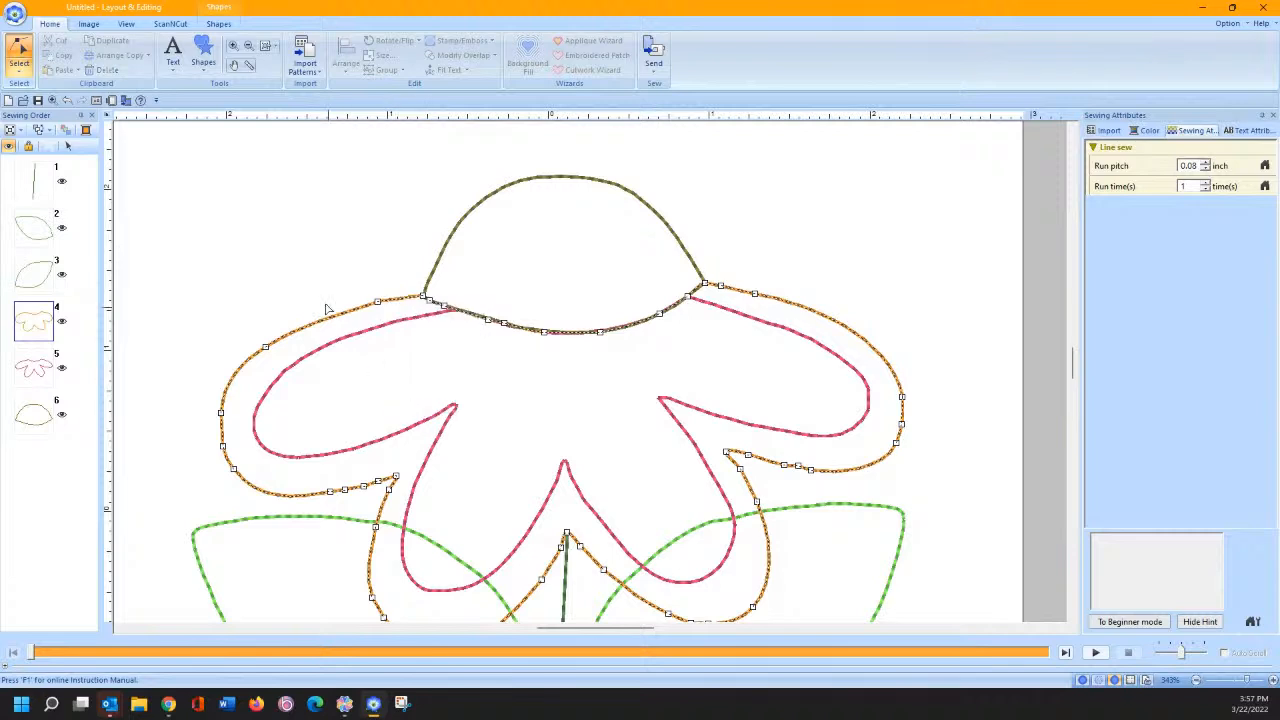
left_click_drag(378, 304, 359, 307)
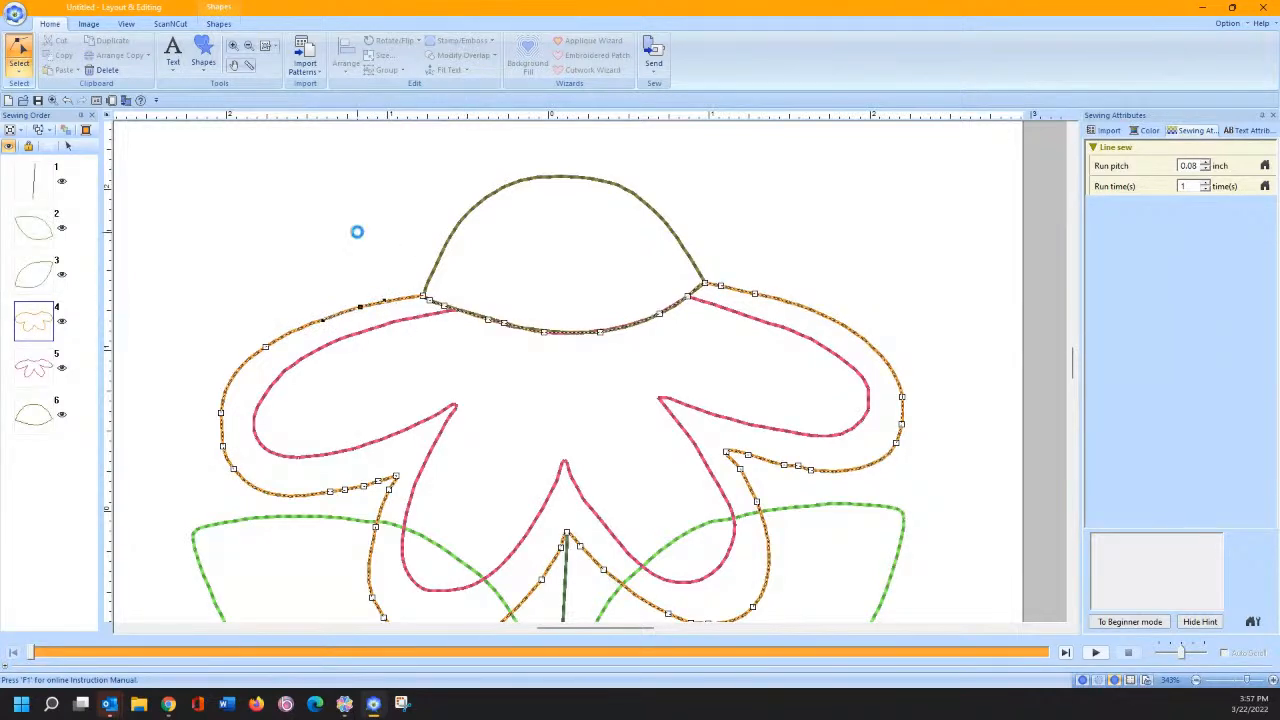
left_click(430, 267)
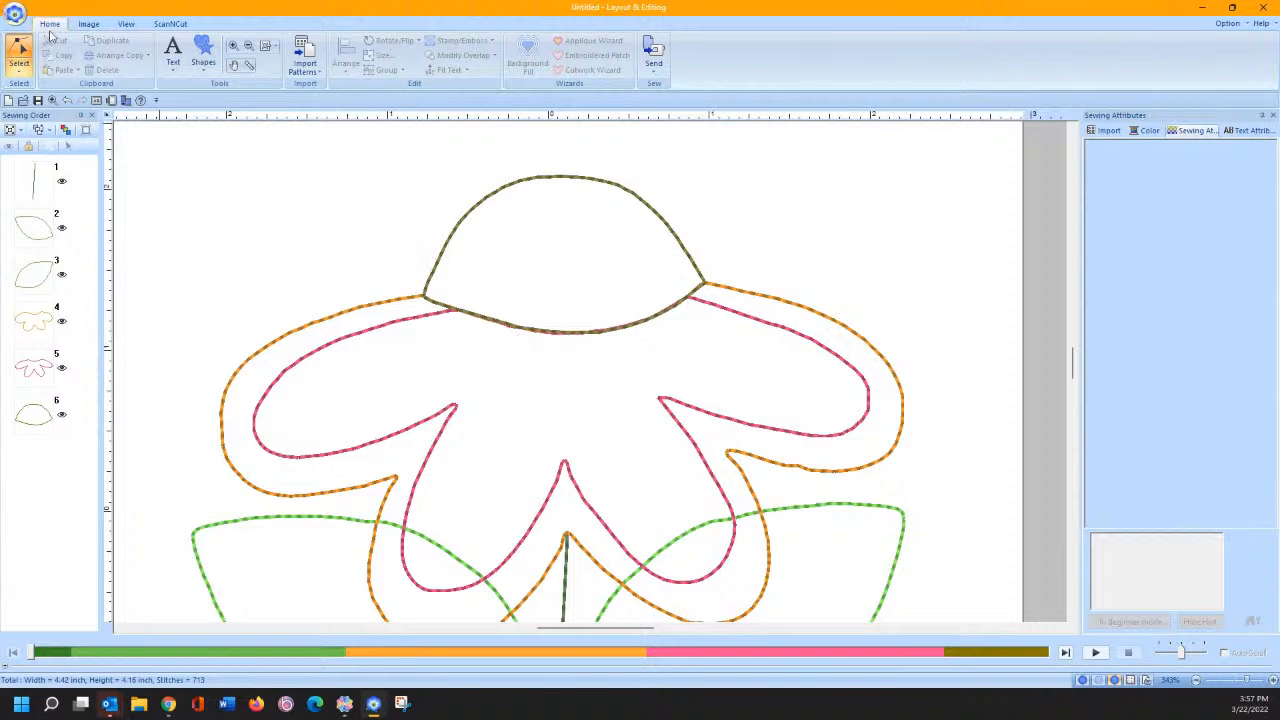
left_click(266, 47)
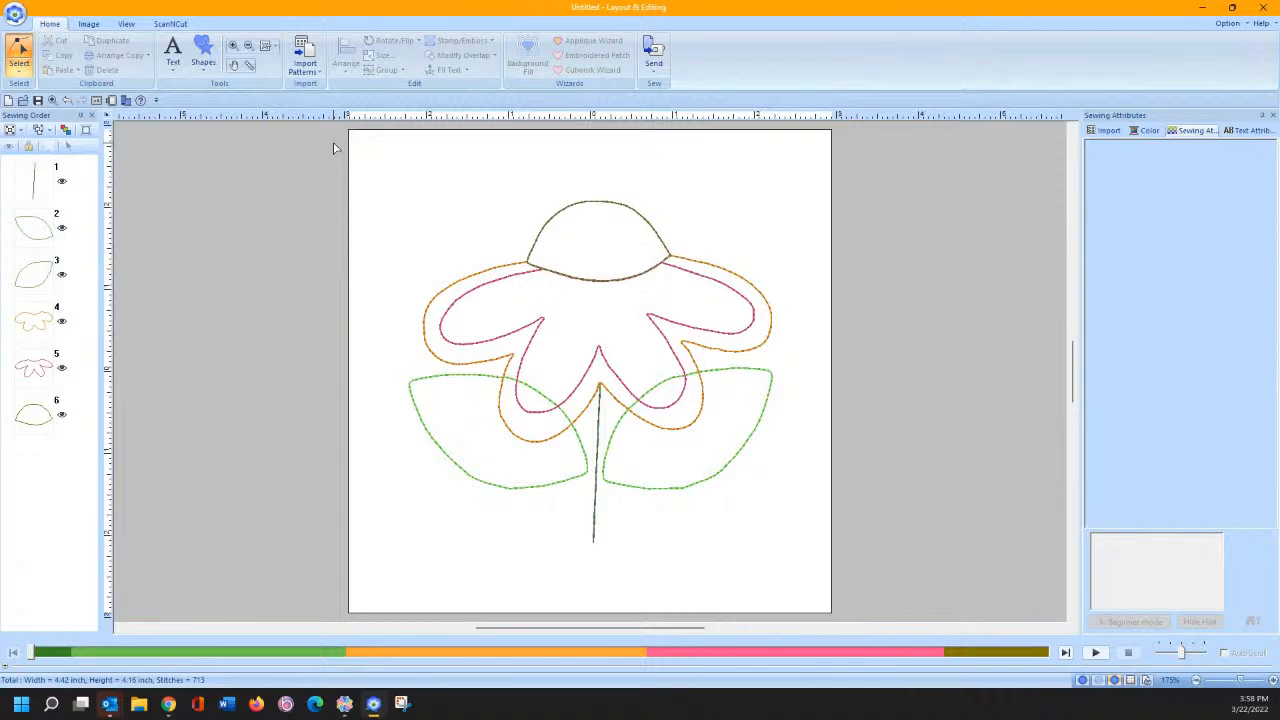
Step: Select both leaves, both petal outlines and the flower center as whole objects, leaving out the stem
left_click(36, 241)
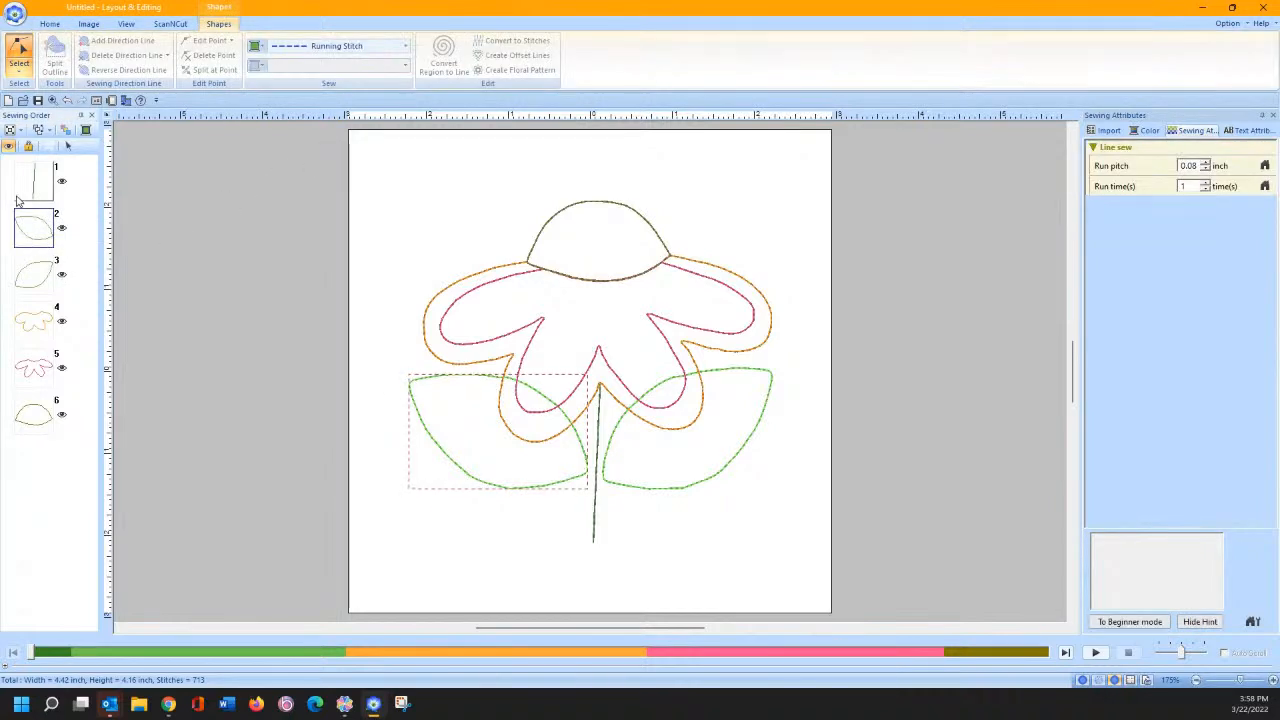
left_click(20, 69)
left_click(20, 105)
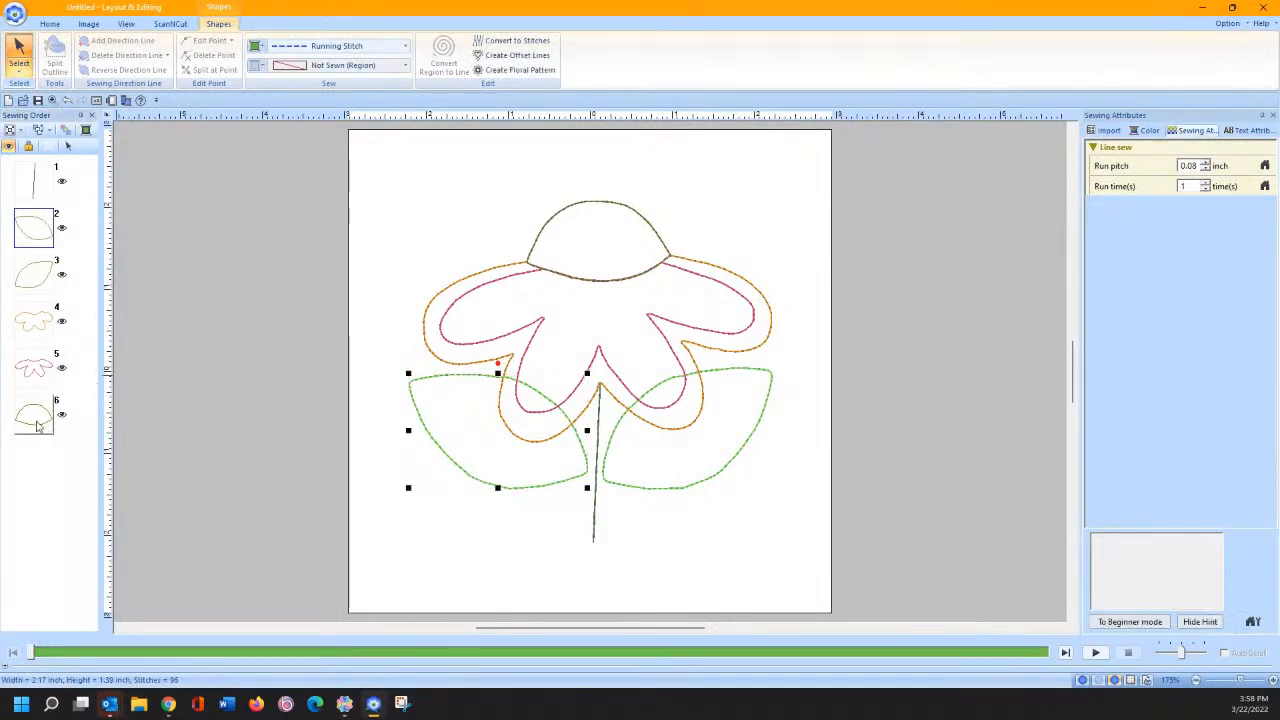
key("ctrl+a")
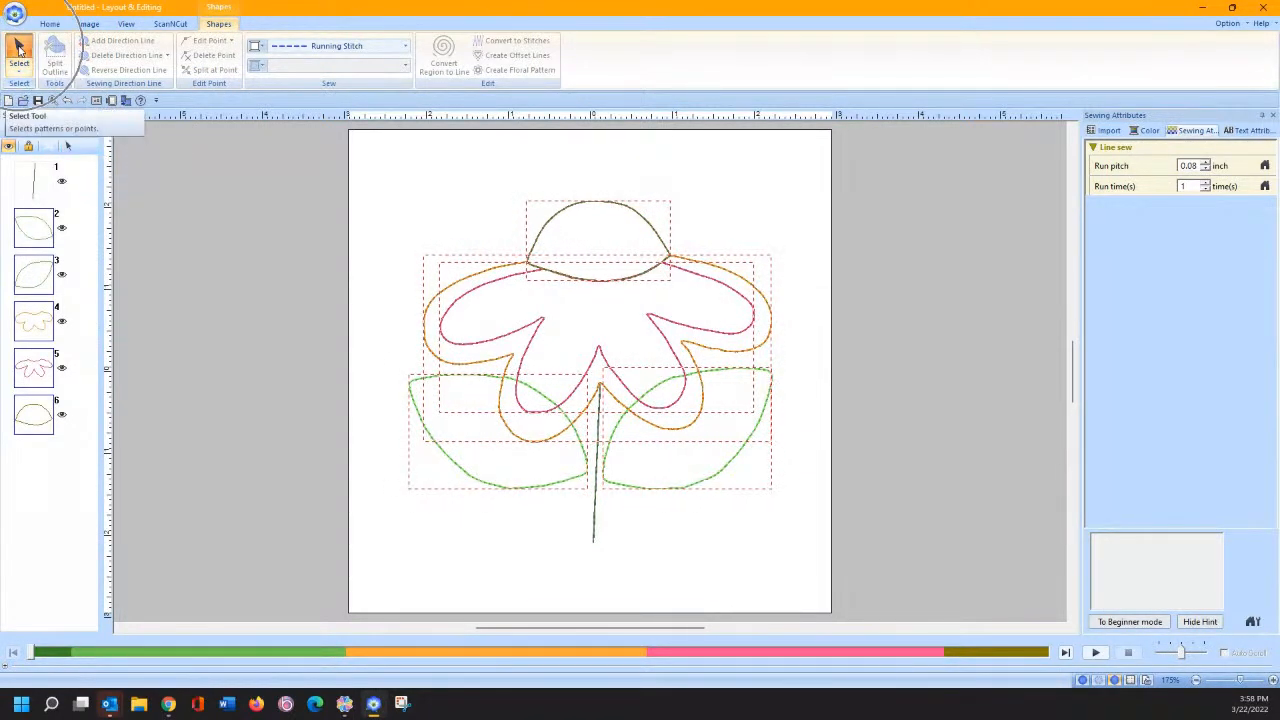
left_click(19, 50)
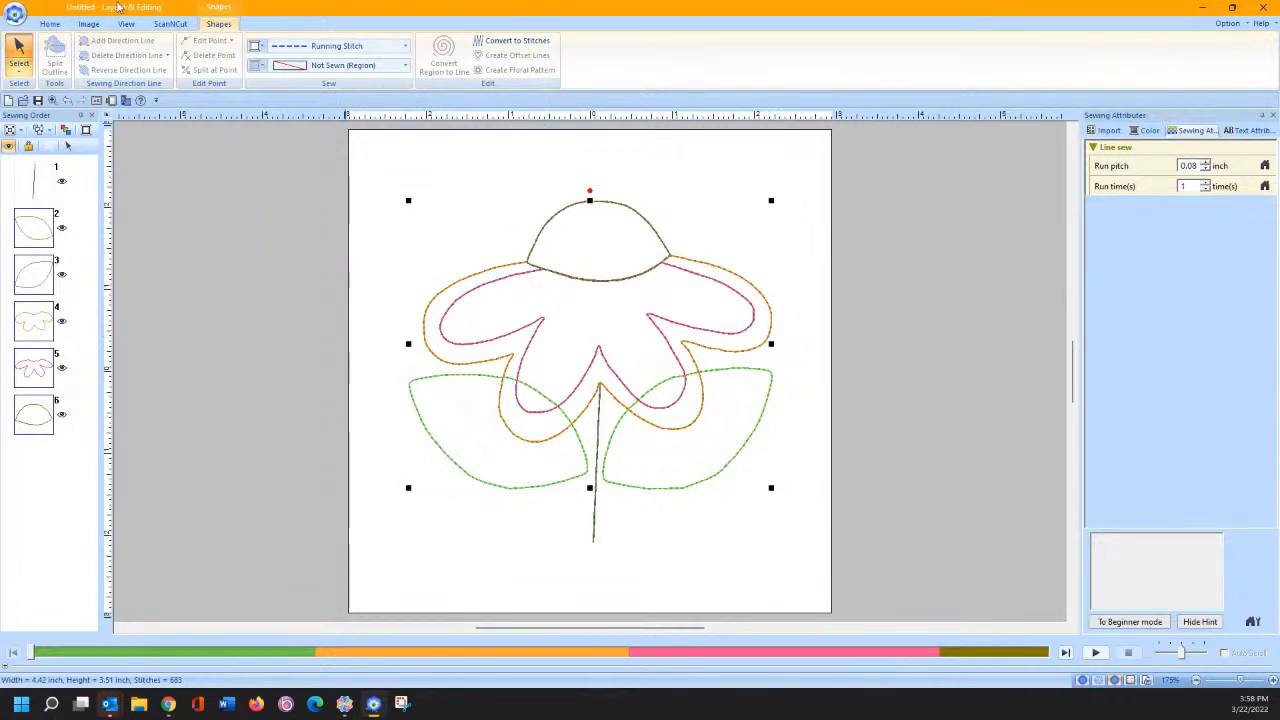
Step: Review the Applique Wizard's options for the selected outlines and close it without applying them
left_click(53, 24)
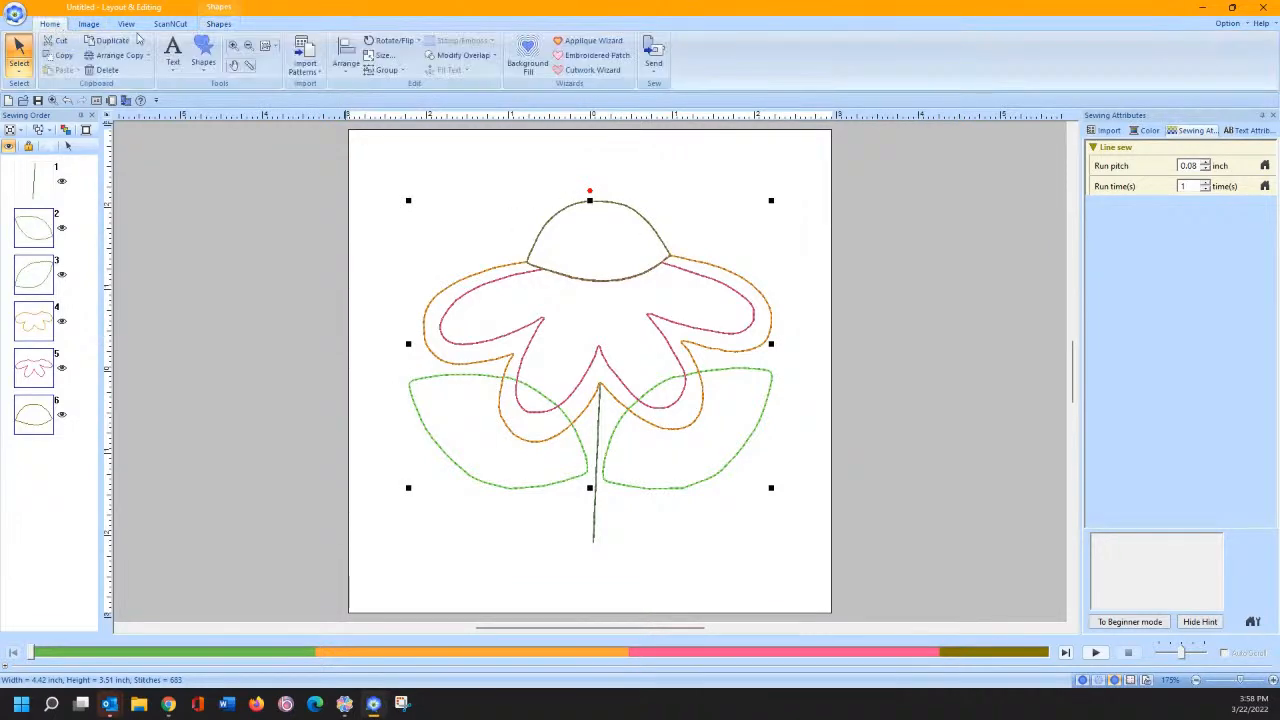
left_click(556, 45)
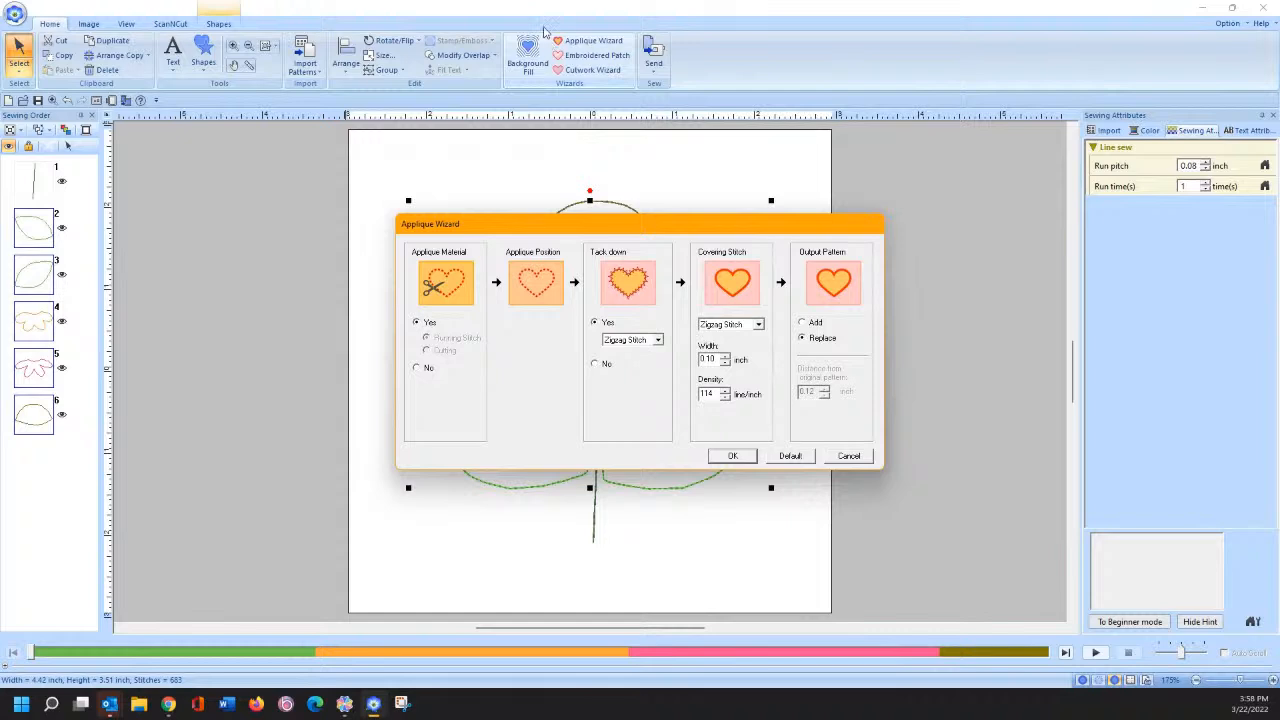
left_click(850, 456)
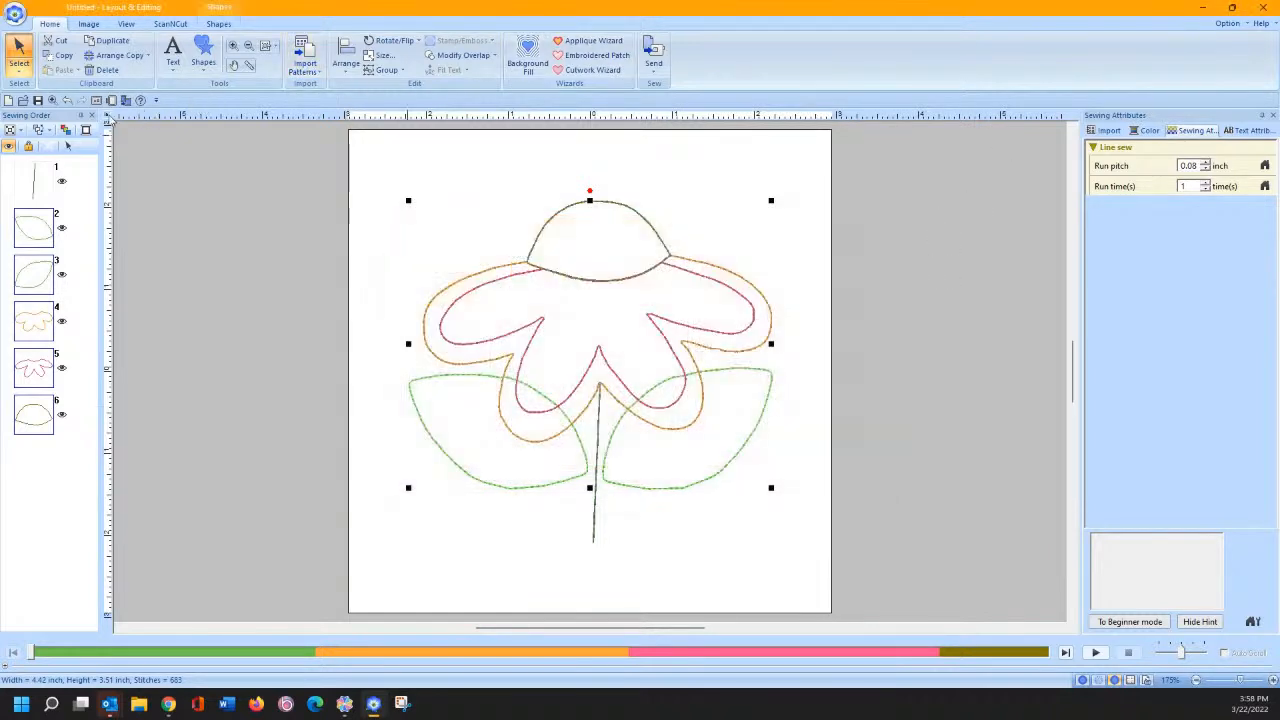
Step: Switch the measurement units to millimetres and open the Applique Wizard for the selected outlines, restoring its default settings
left_click(108, 118)
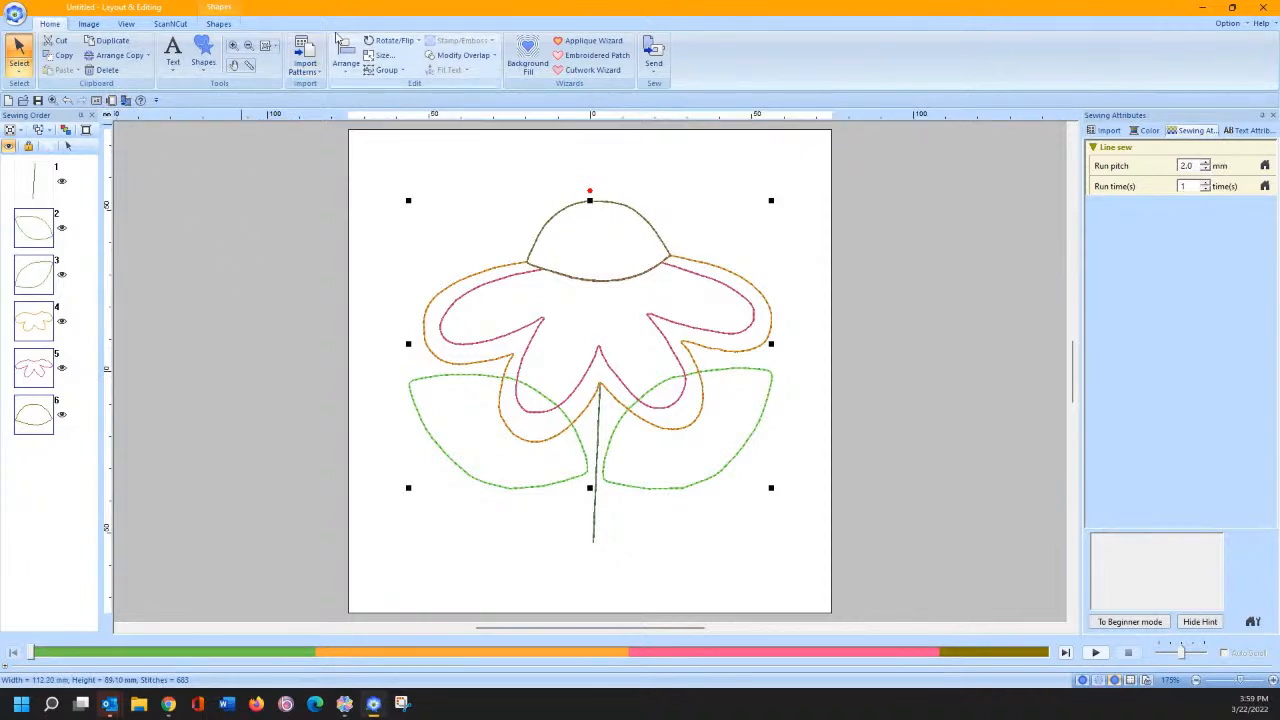
left_click(590, 41)
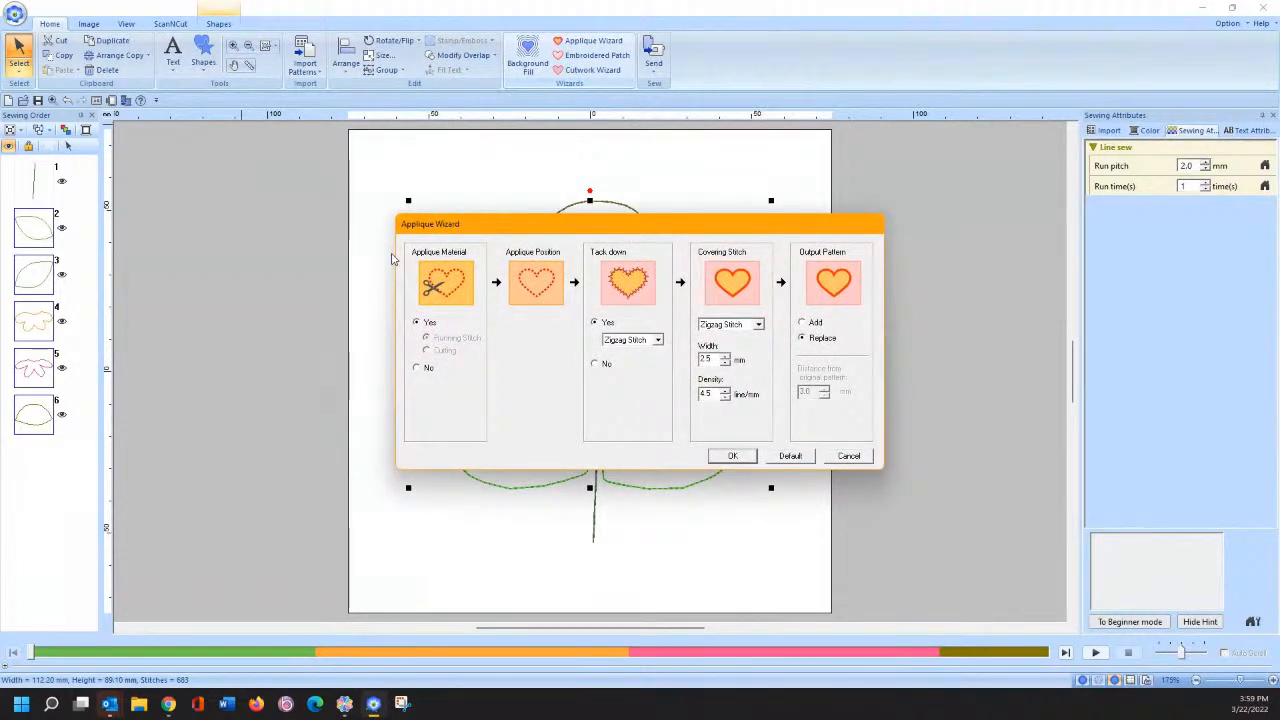
left_click(634, 341)
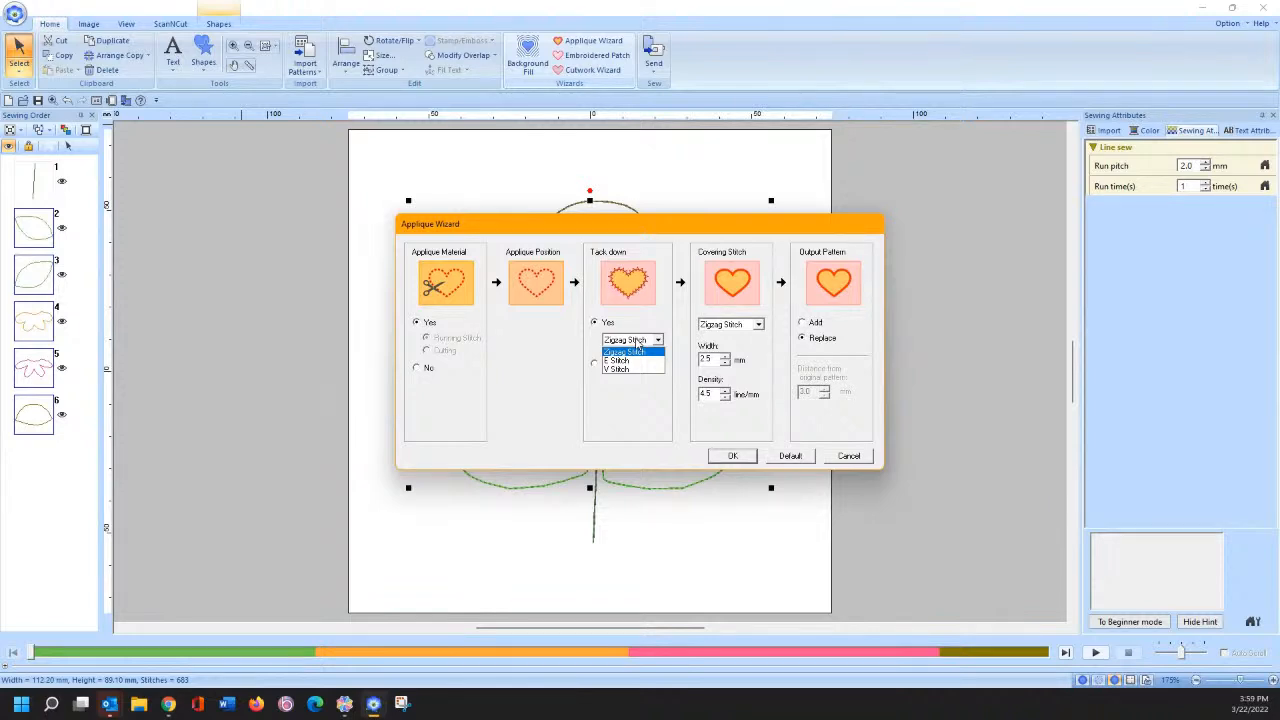
left_click(638, 350)
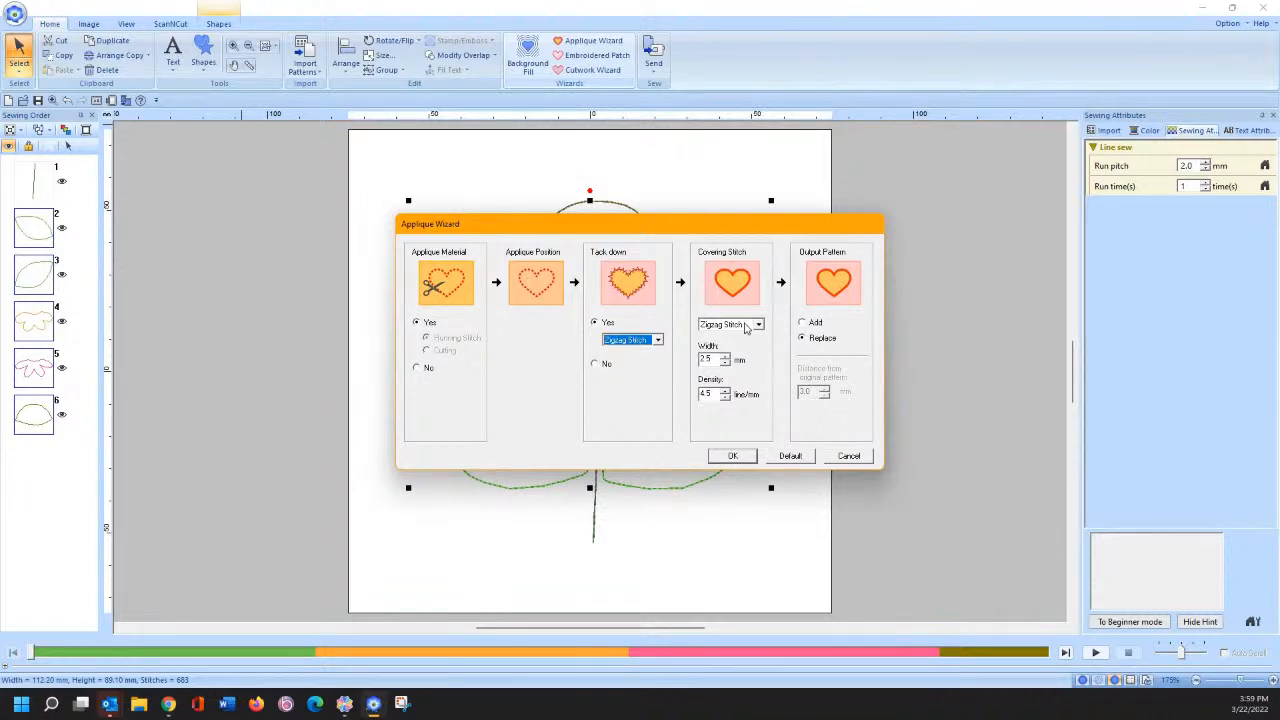
left_click(790, 456)
Step: Set the applique tack down to Zigzag Stitch and the output pattern to Replace, and generate the applique
left_click(658, 340)
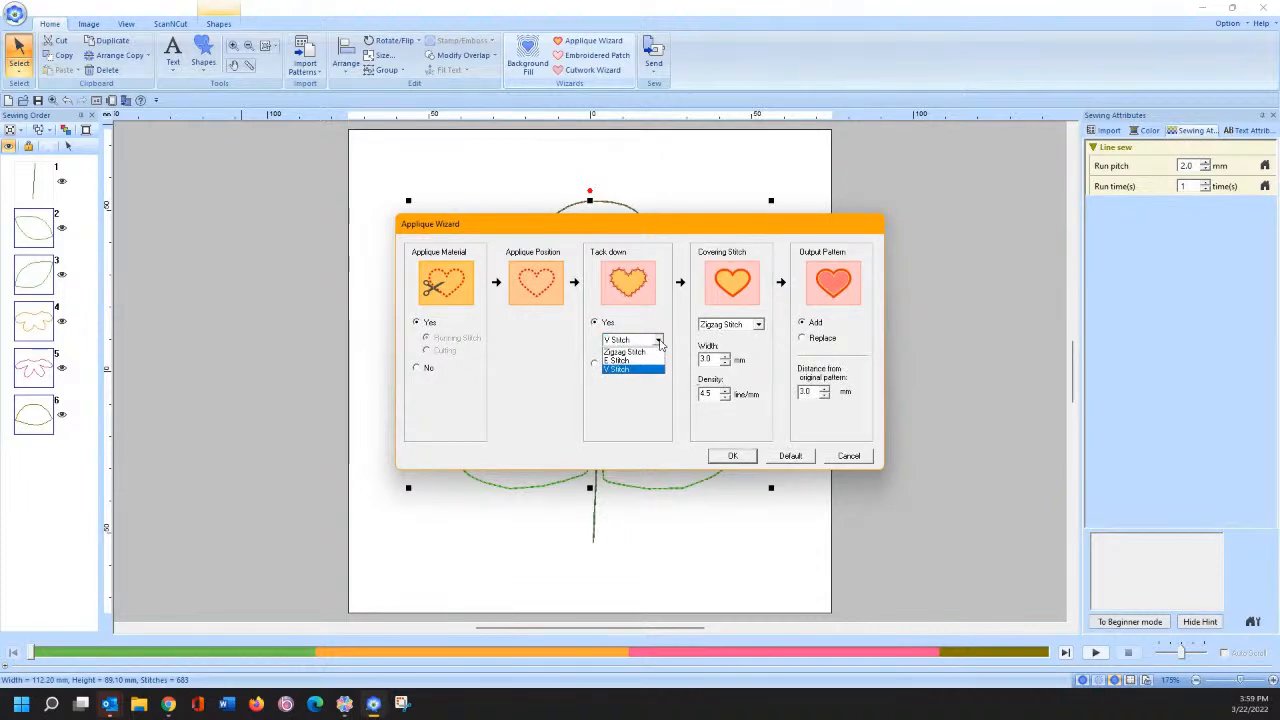
left_click(653, 352)
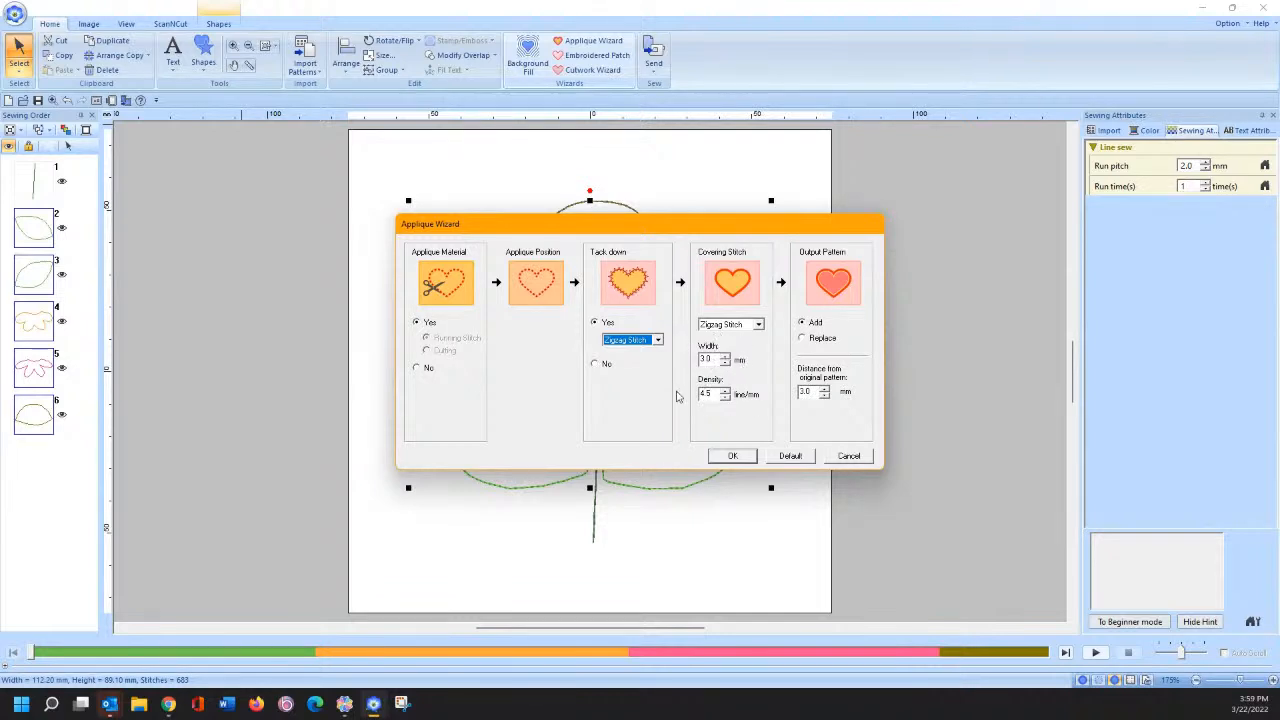
left_click(802, 339)
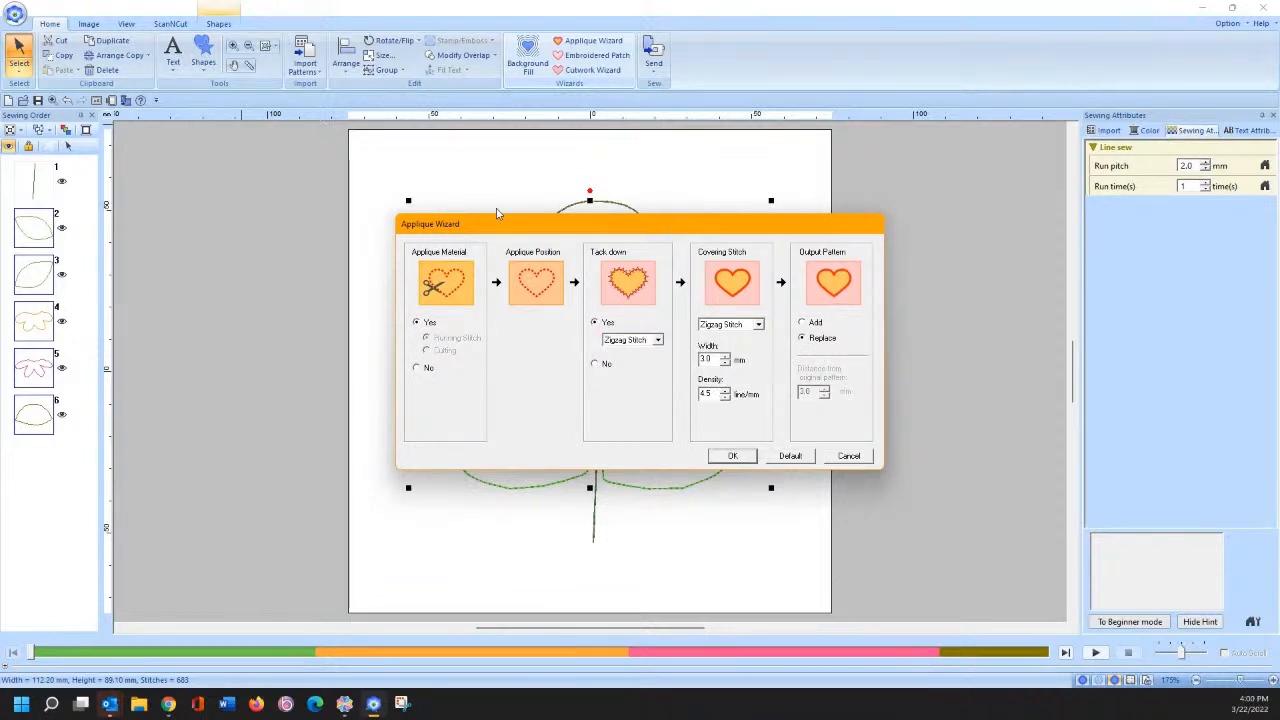
left_click(733, 456)
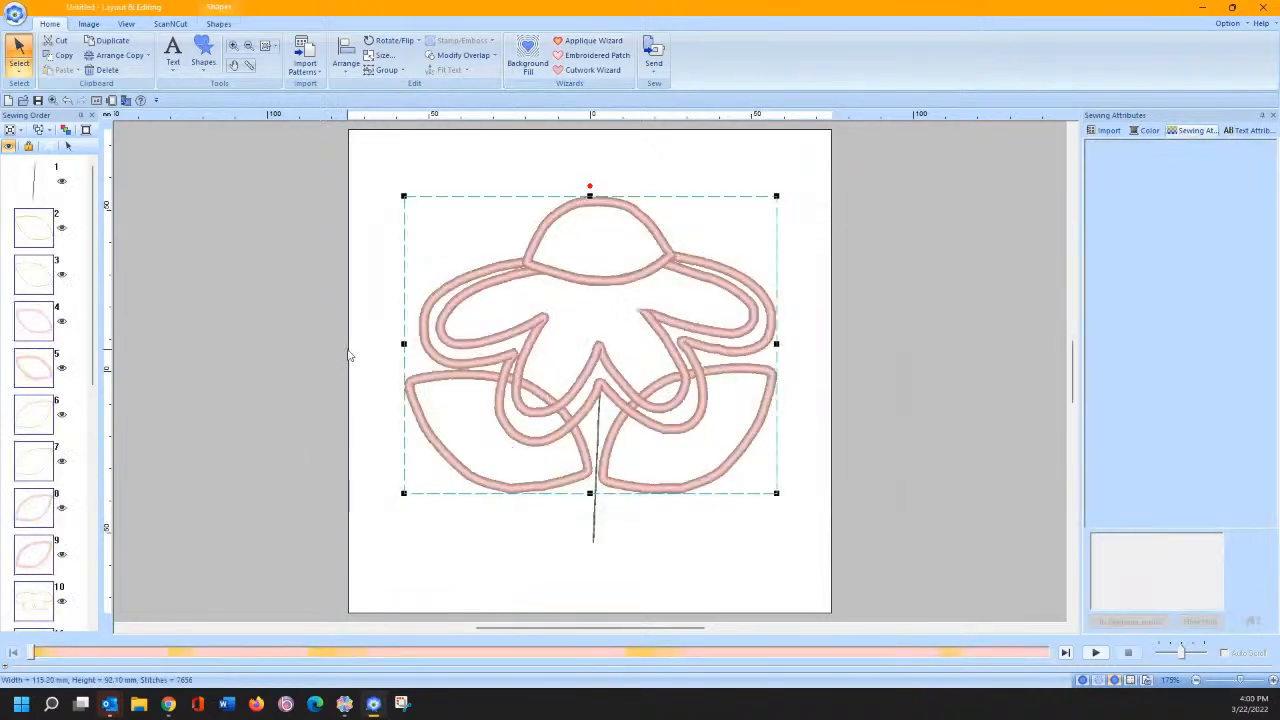
Step: Check the left leaf's covering stitch in the sewing order and undo the last sewing-order change
left_click(281, 339)
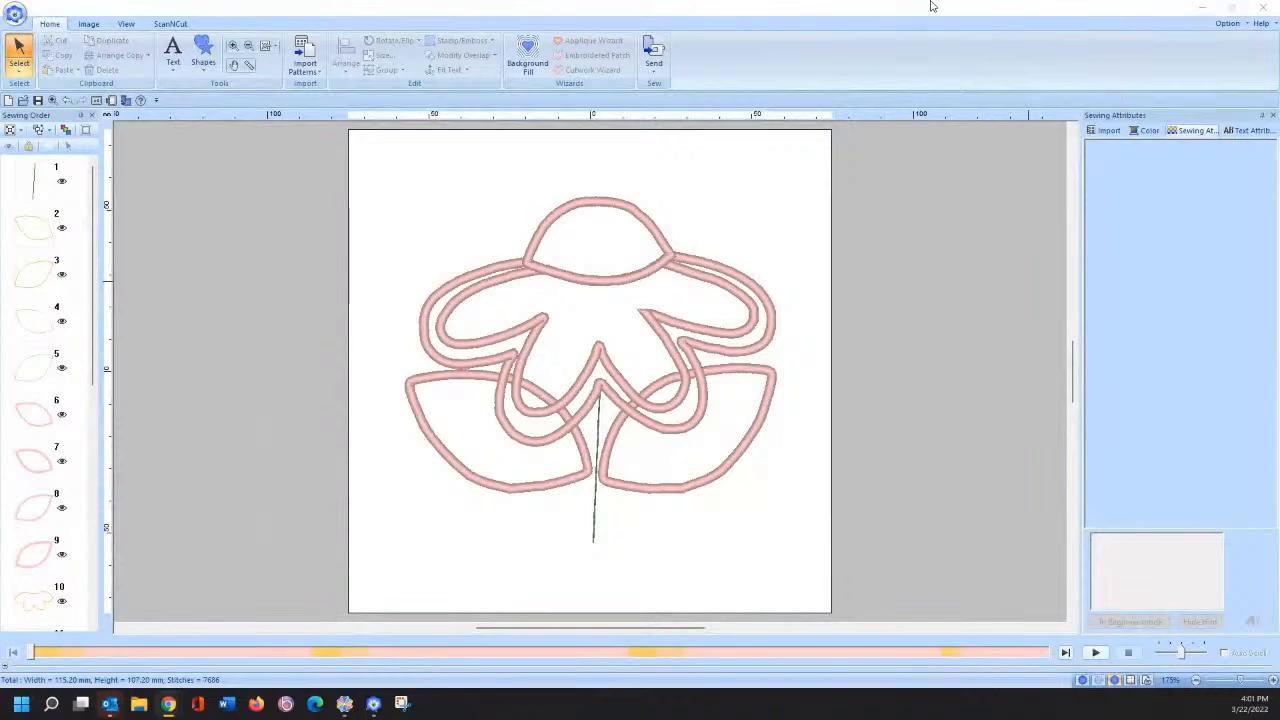
left_click_drag(92, 361, 84, 402)
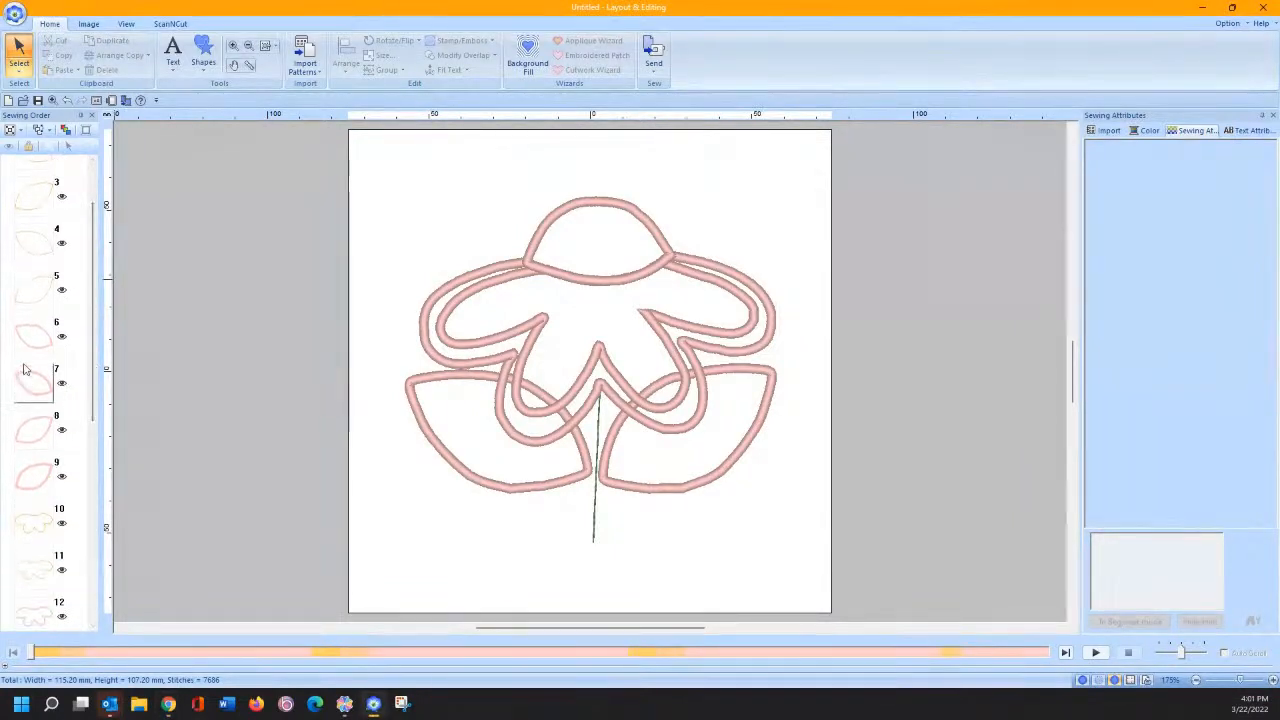
left_click(30, 380)
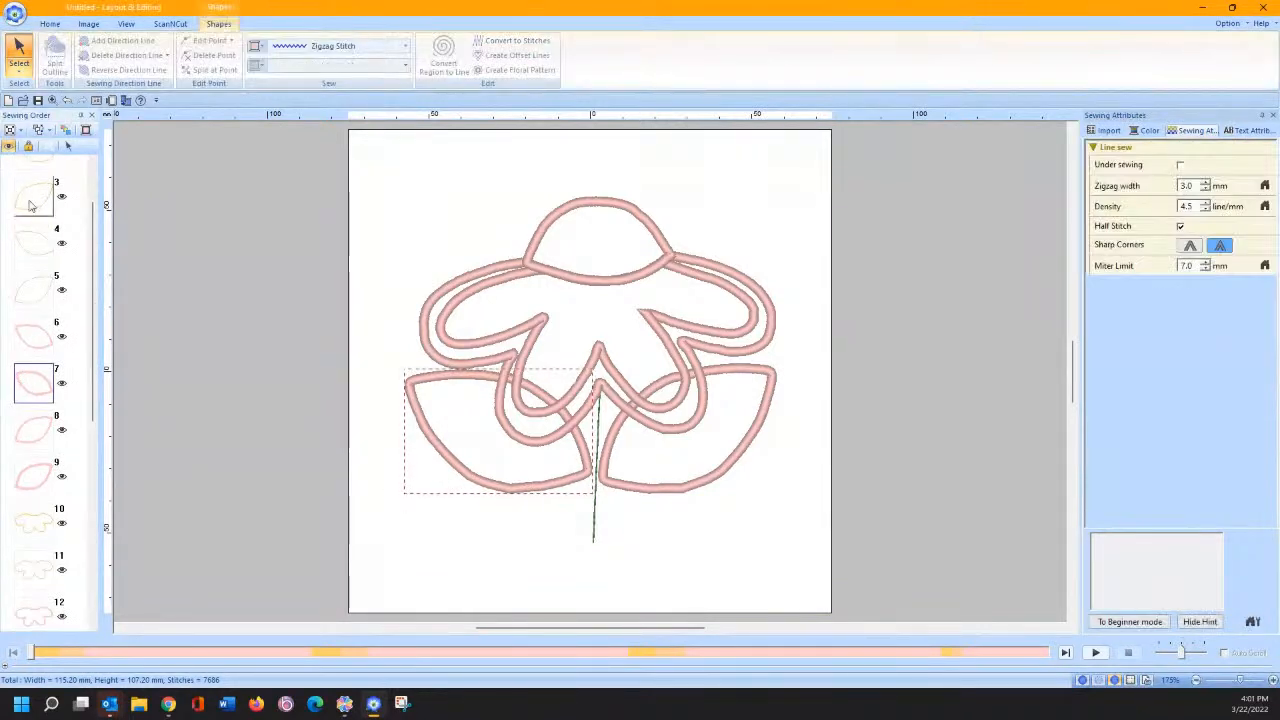
scroll(99, 316, "up", 2)
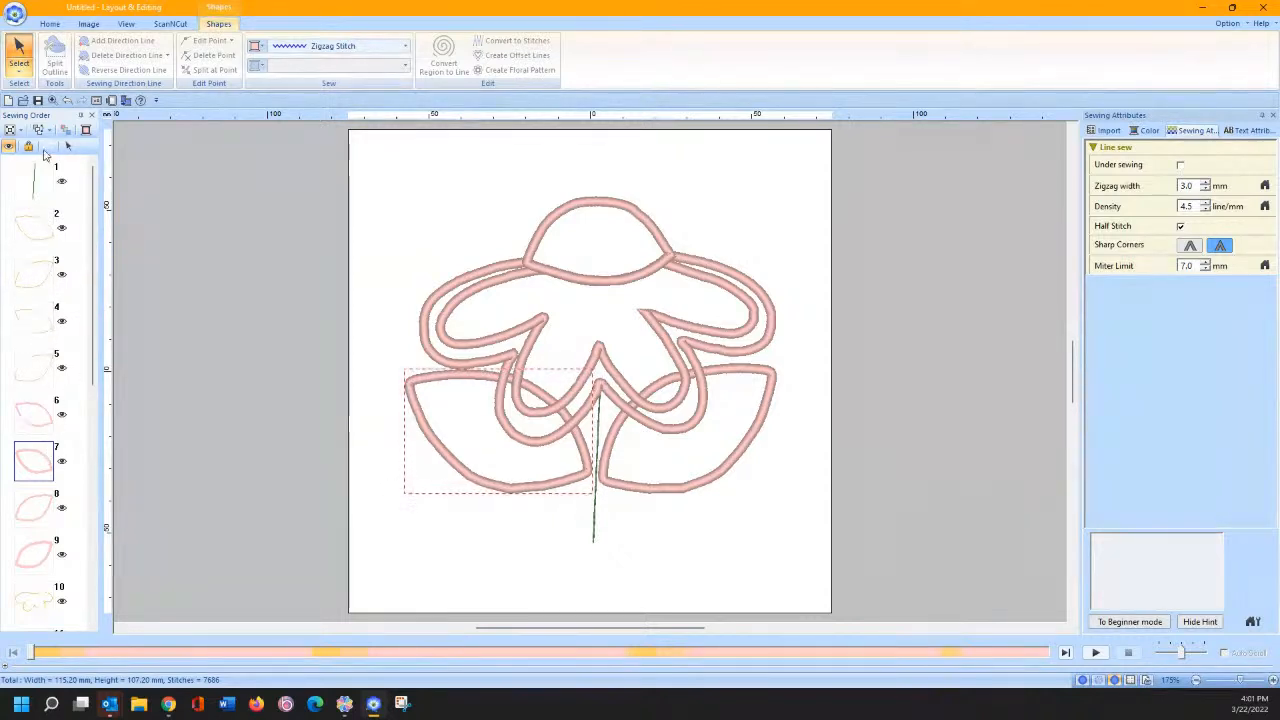
left_click(67, 101)
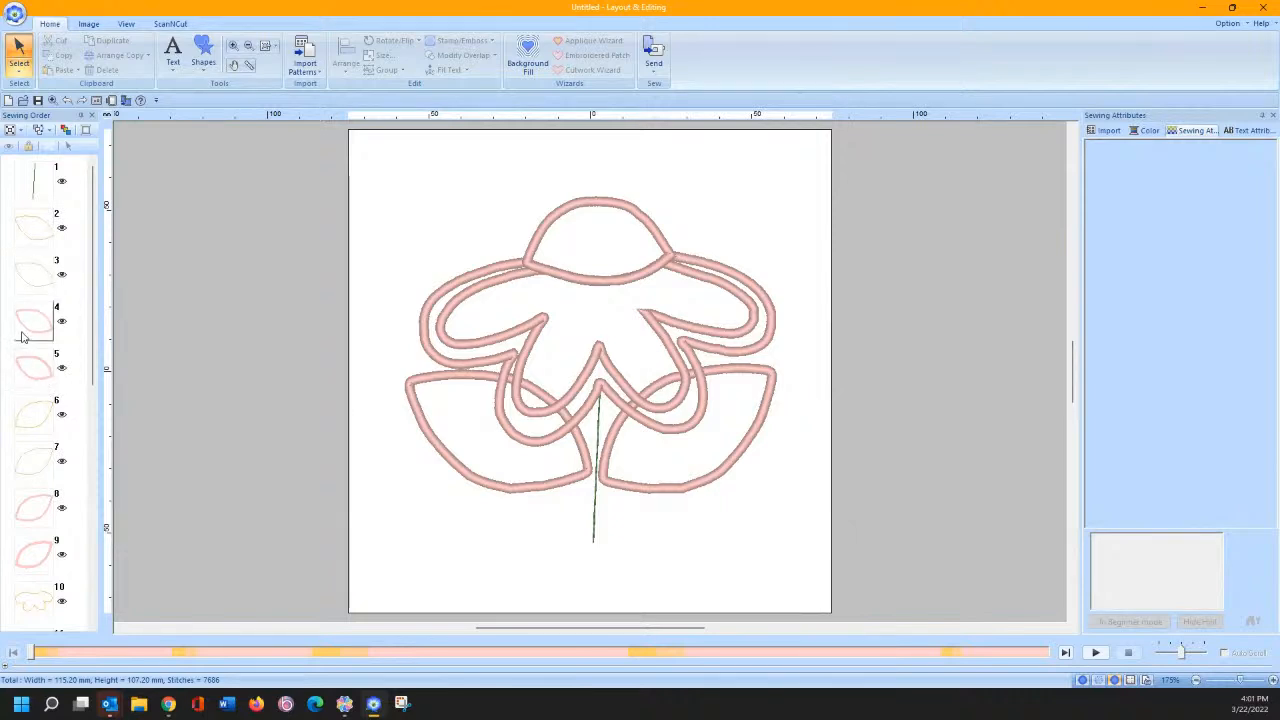
Step: Recolor the zigzag covering stitches of the left and right leaves dark green
left_click(28, 364)
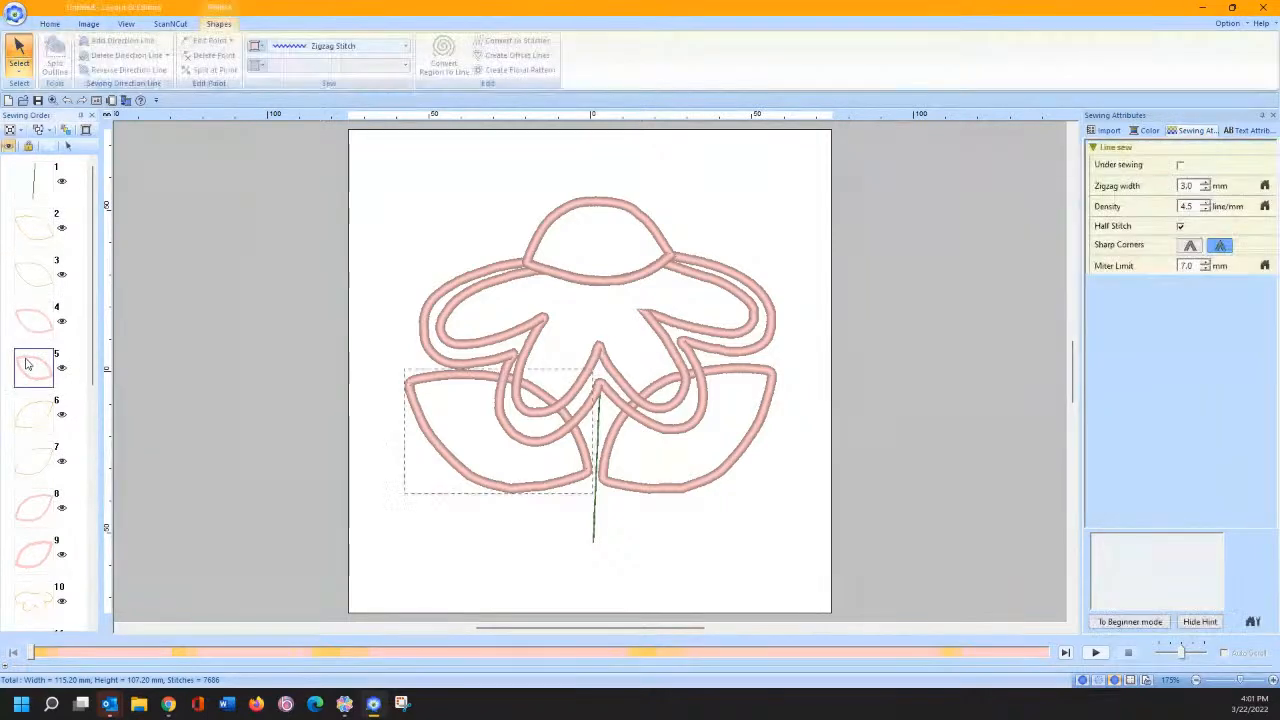
left_click(257, 47)
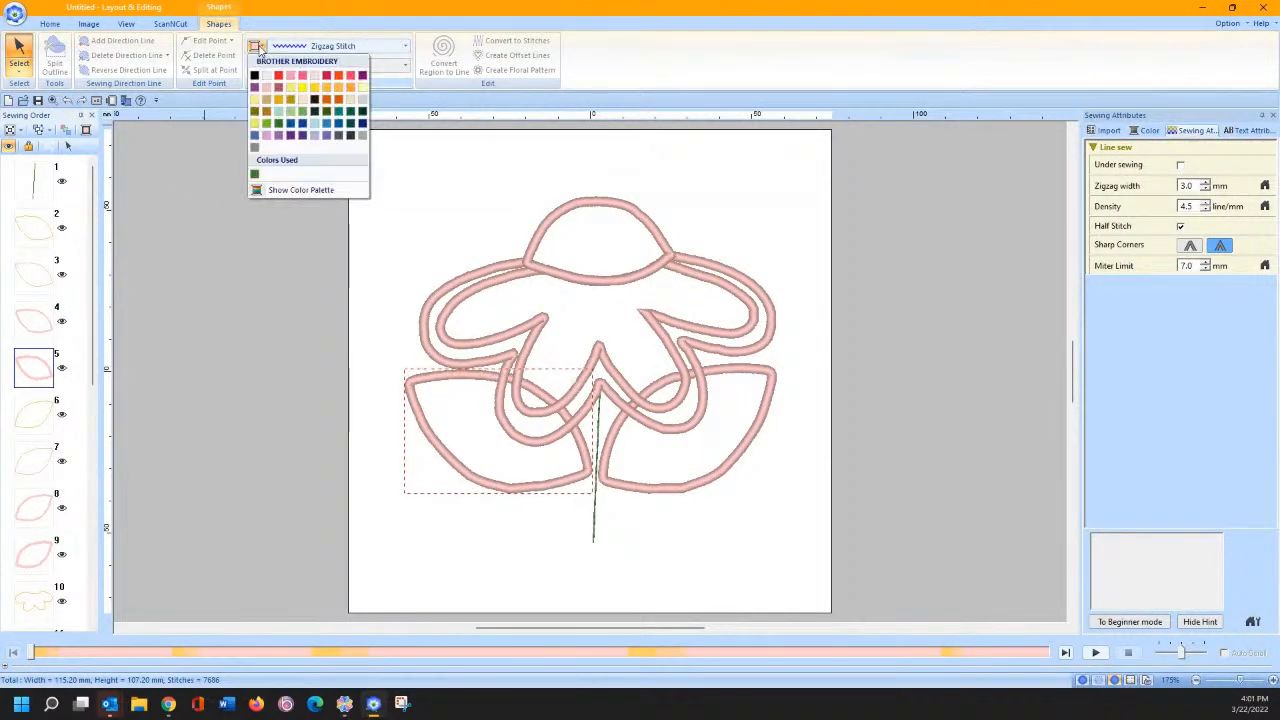
left_click(279, 124)
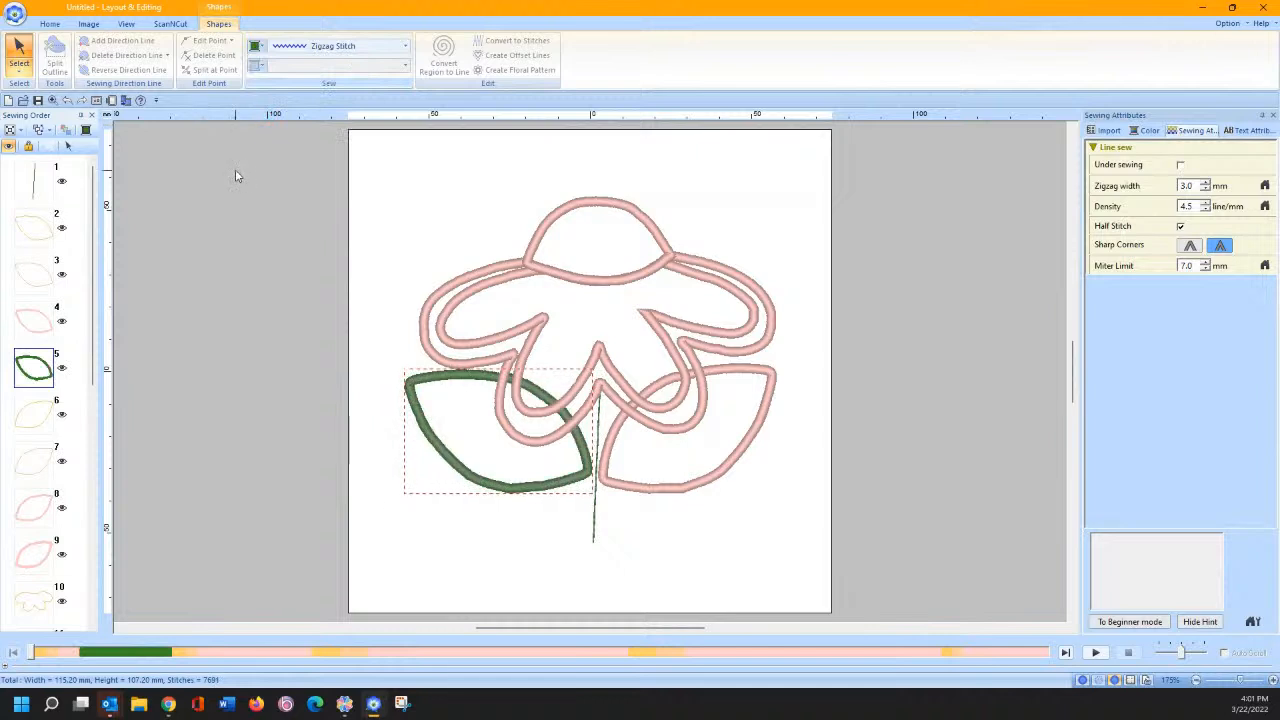
left_click(33, 553)
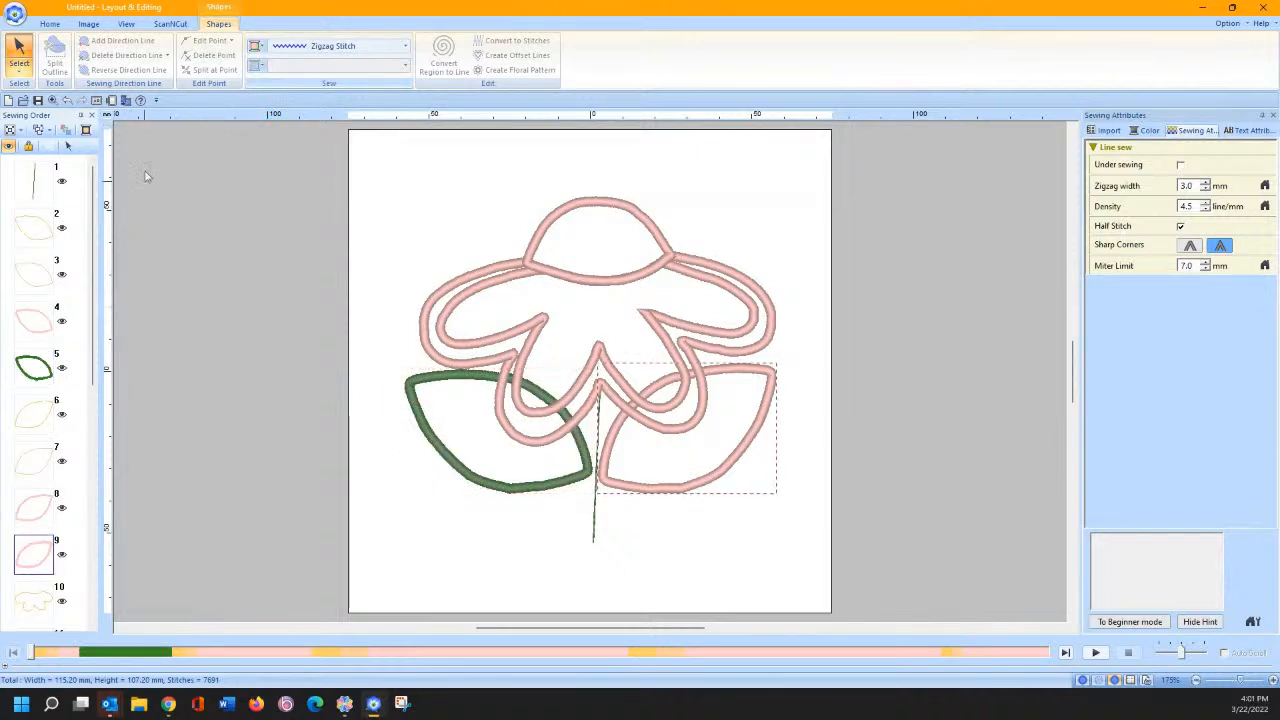
left_click(263, 50)
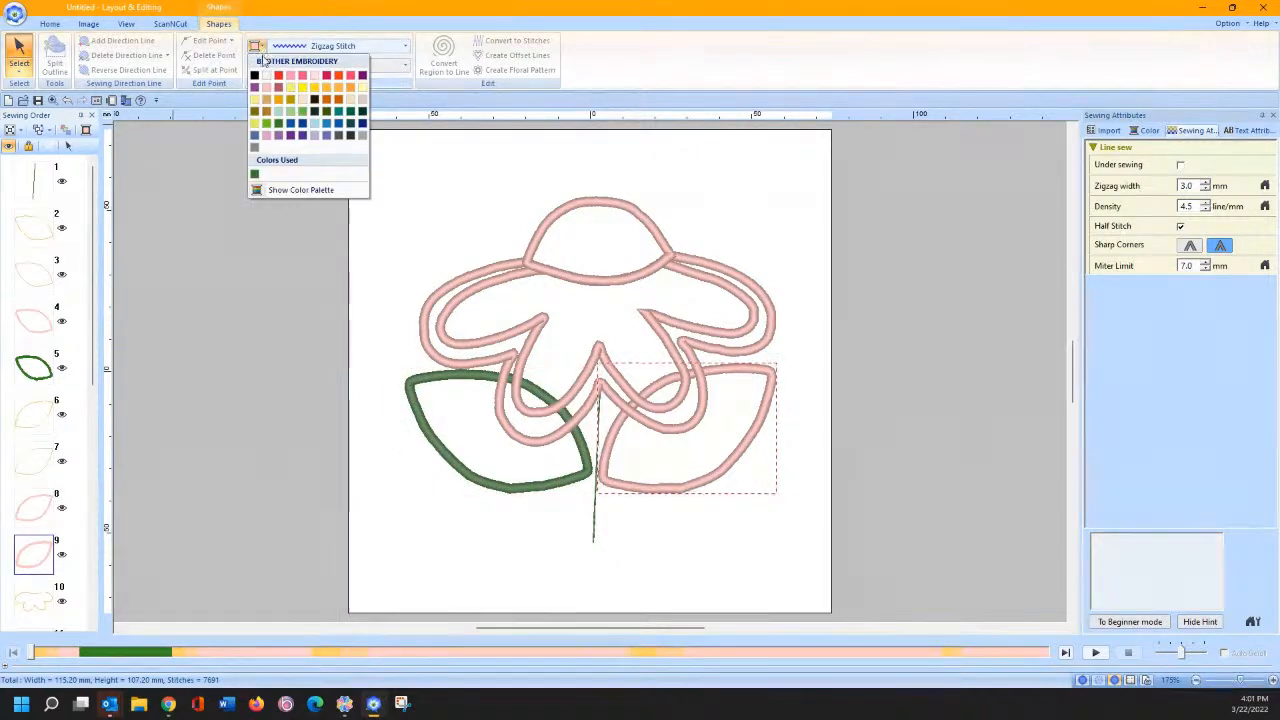
left_click(256, 176)
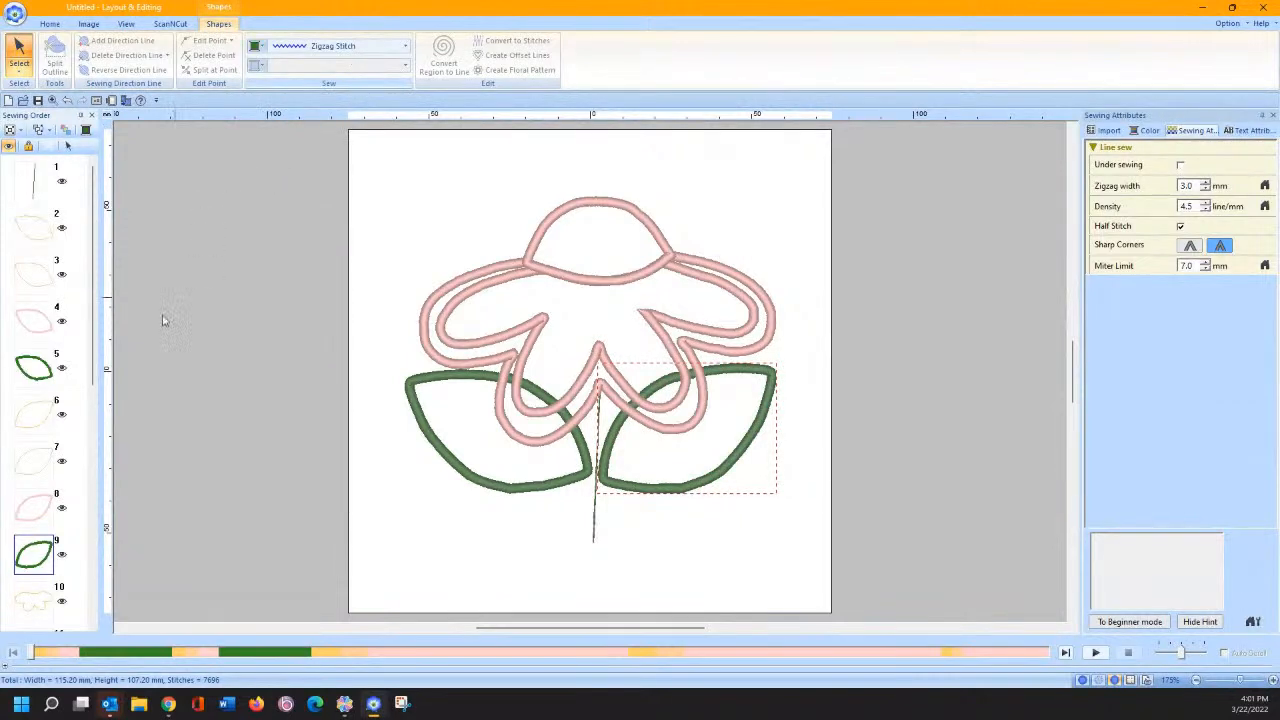
Step: Recolor the zigzag covering stitch of the outer petal outline orange
scroll(20, 459, "down", 6)
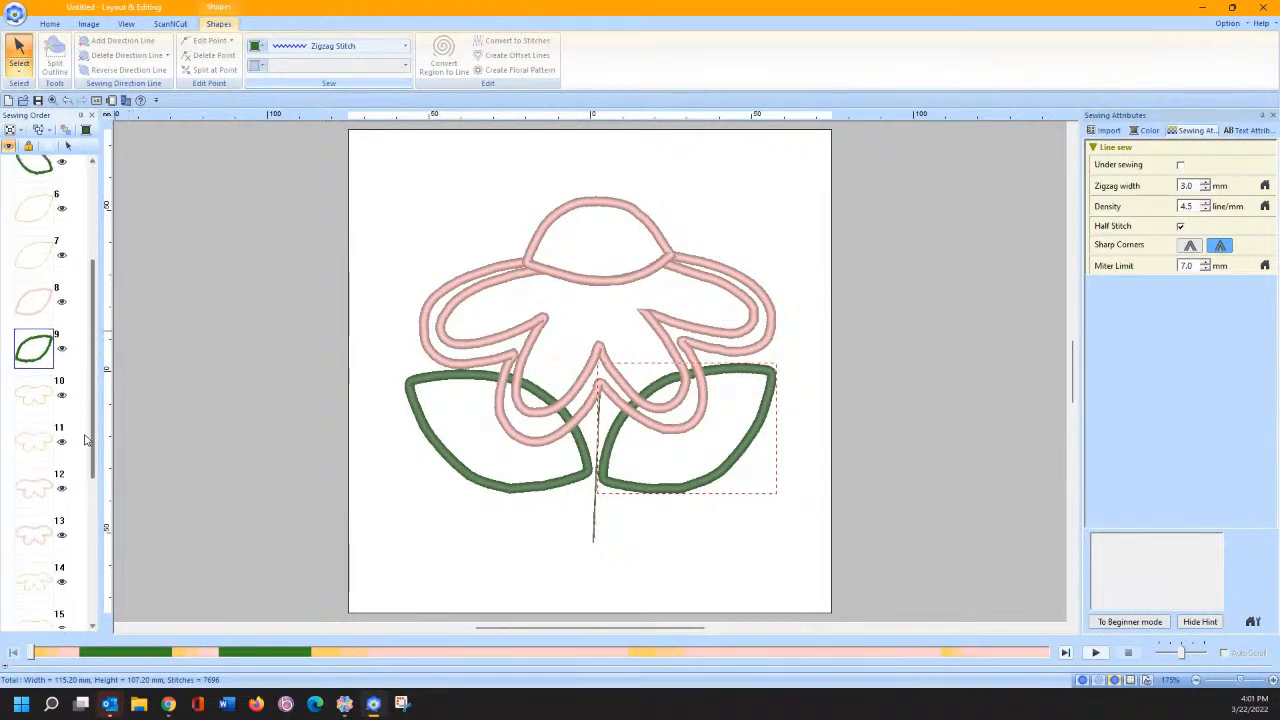
left_click(29, 456)
left_click(257, 46)
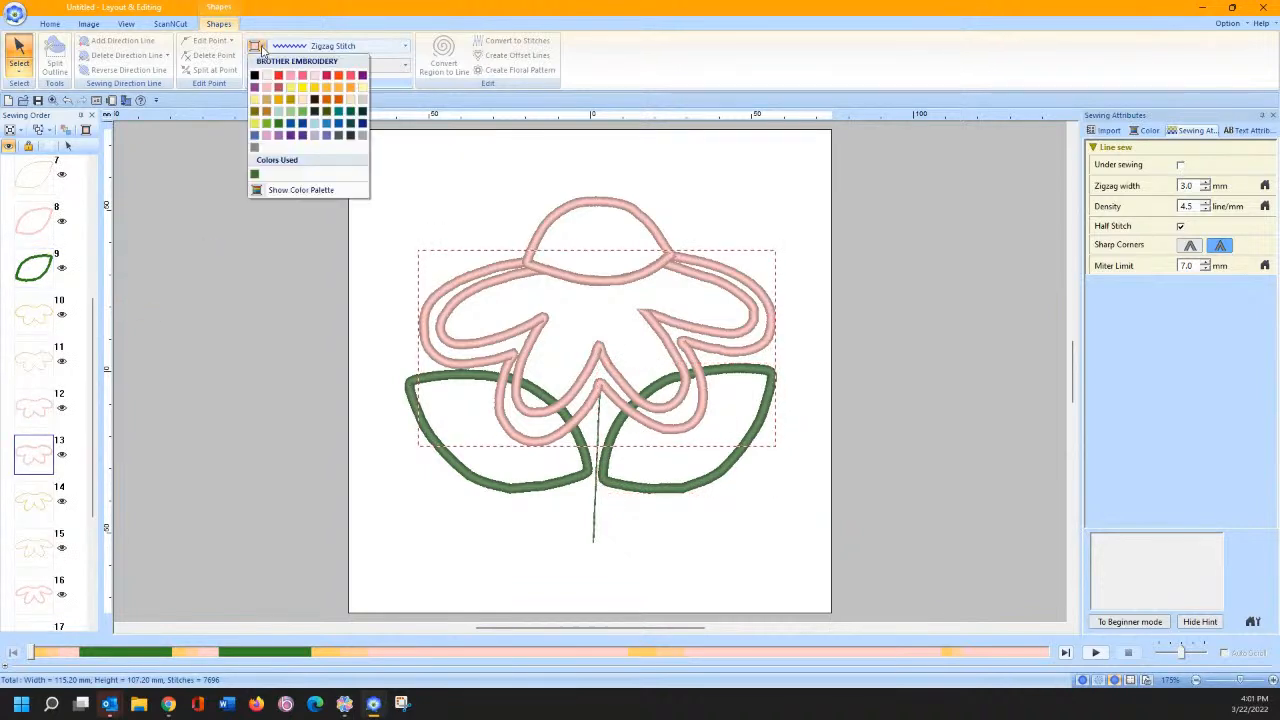
right_click(257, 46)
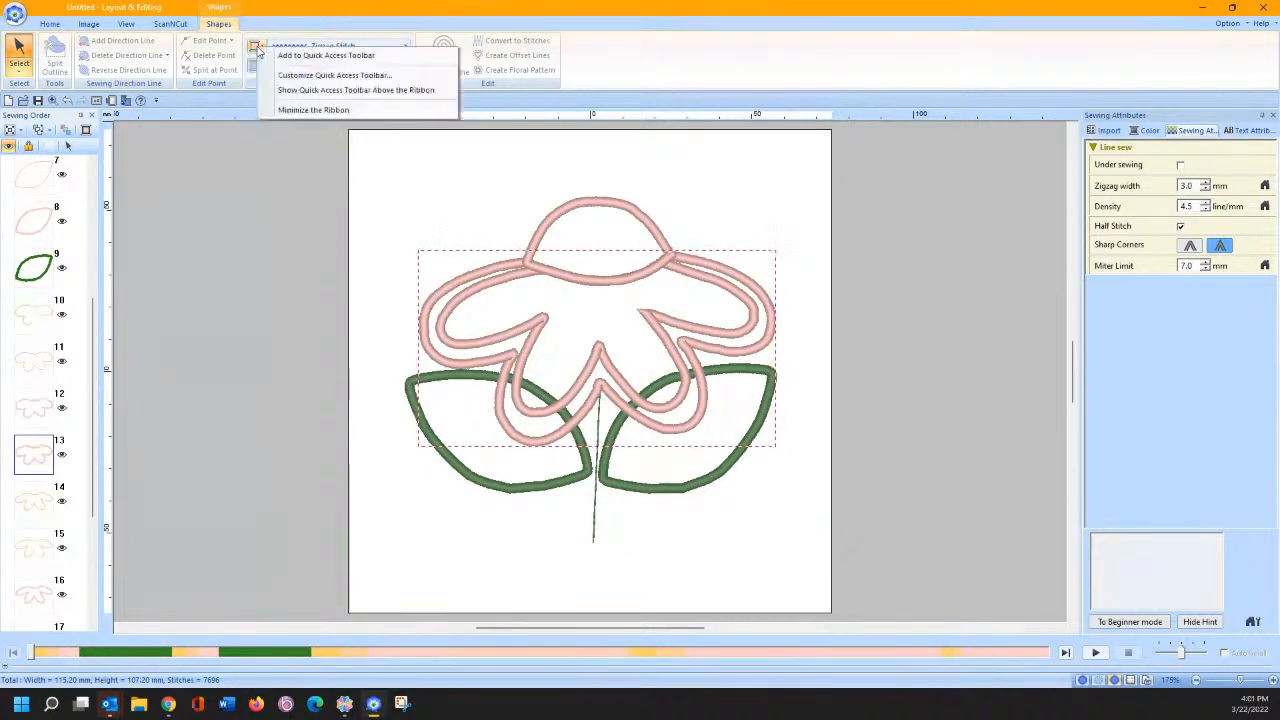
key("Escape")
left_click(257, 47)
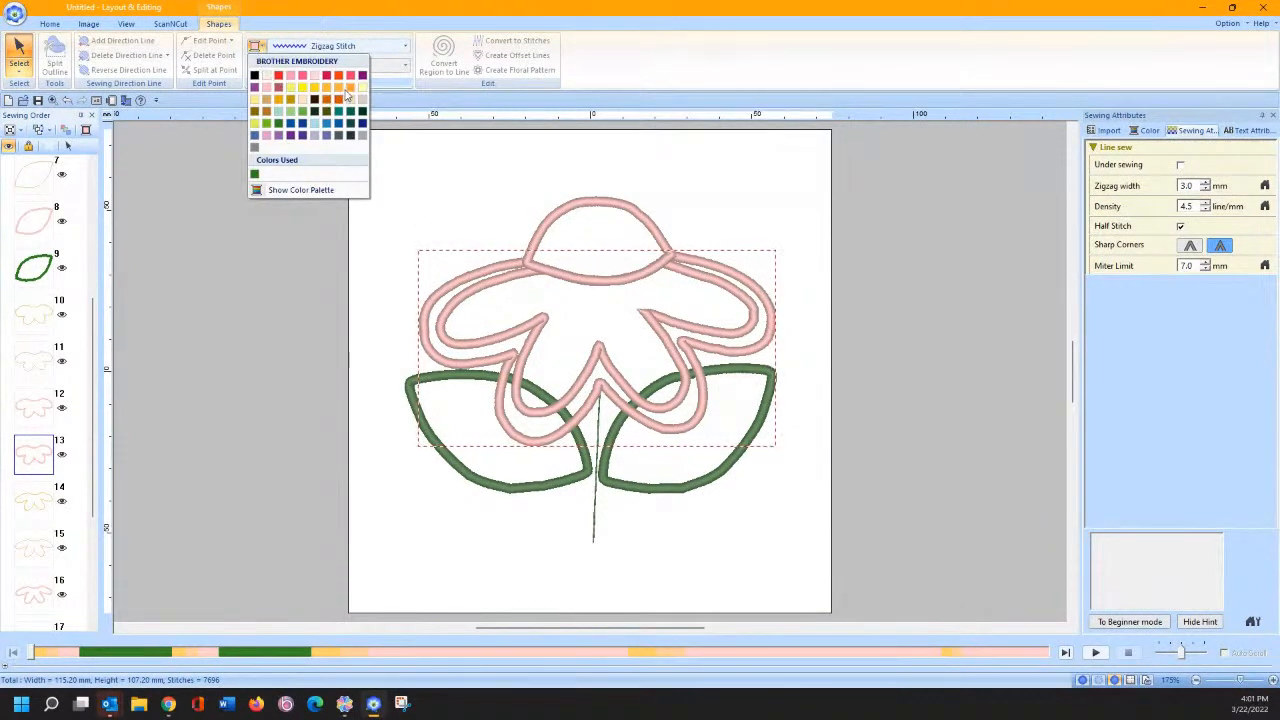
left_click(340, 88)
Step: Recolor the zigzag covering stitch of the inner petal outline deep pink
left_click_drag(94, 371, 92, 463)
left_click(42, 436)
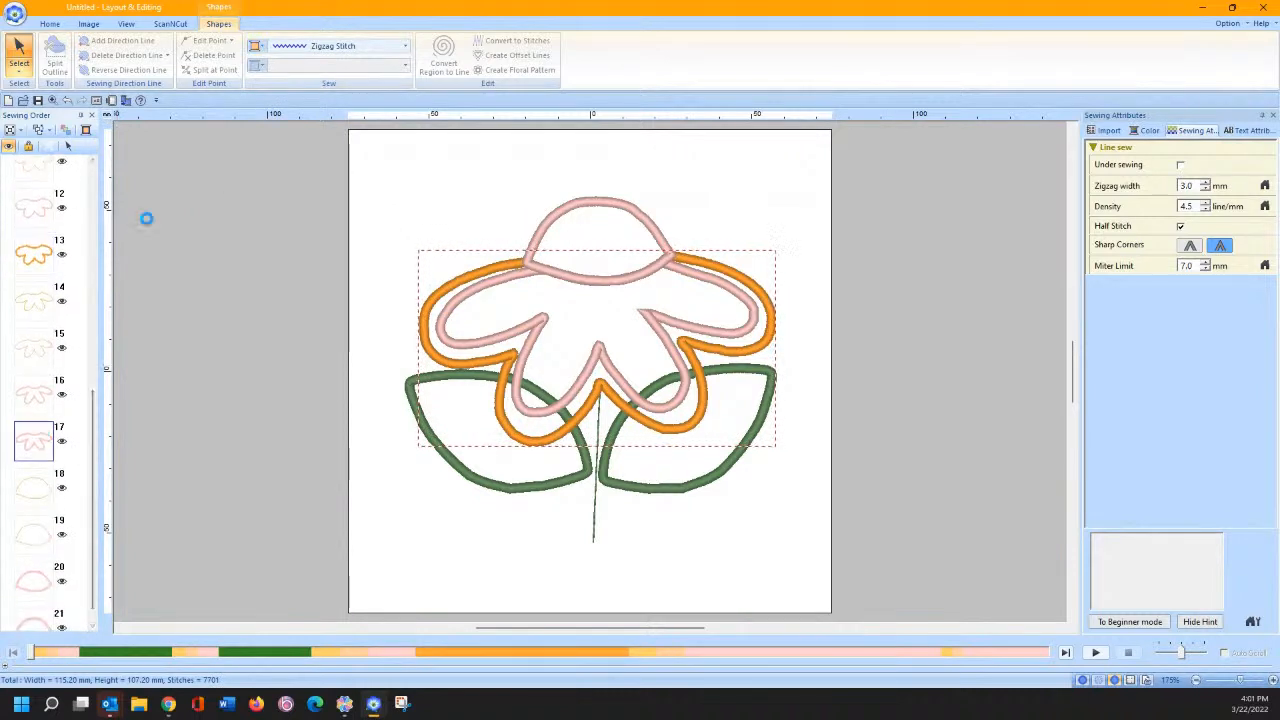
left_click(258, 47)
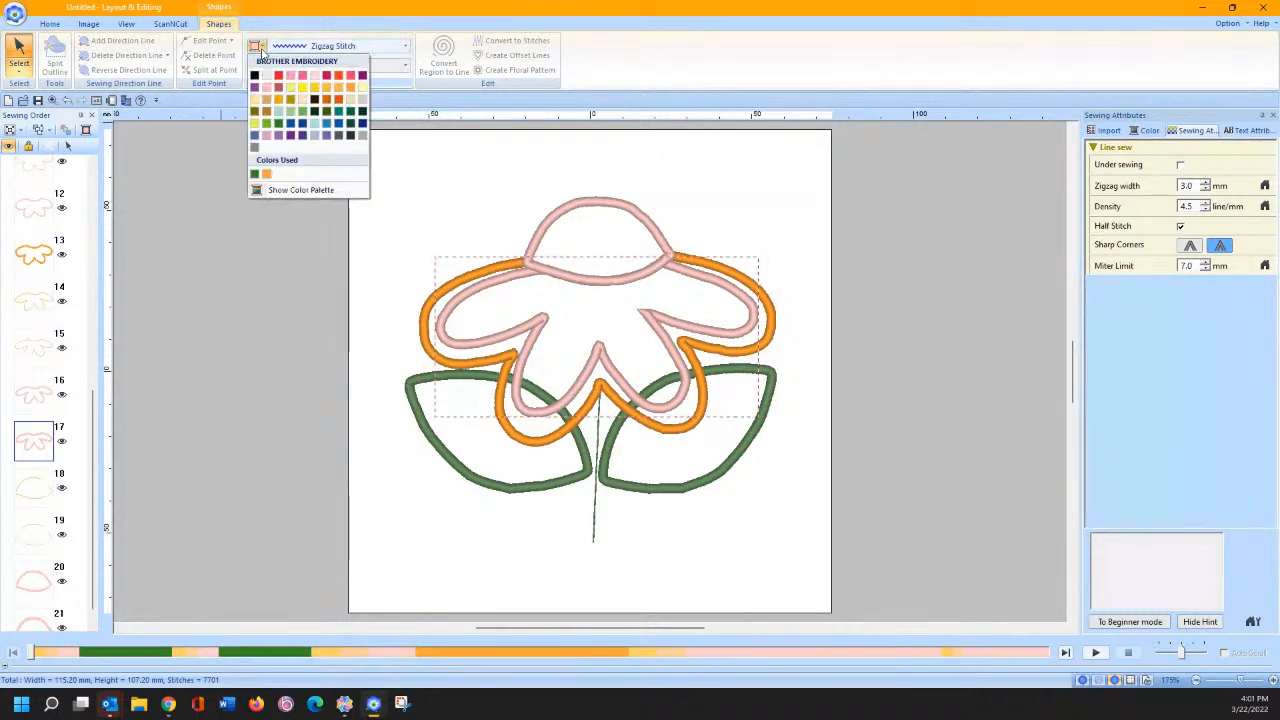
left_click(301, 77)
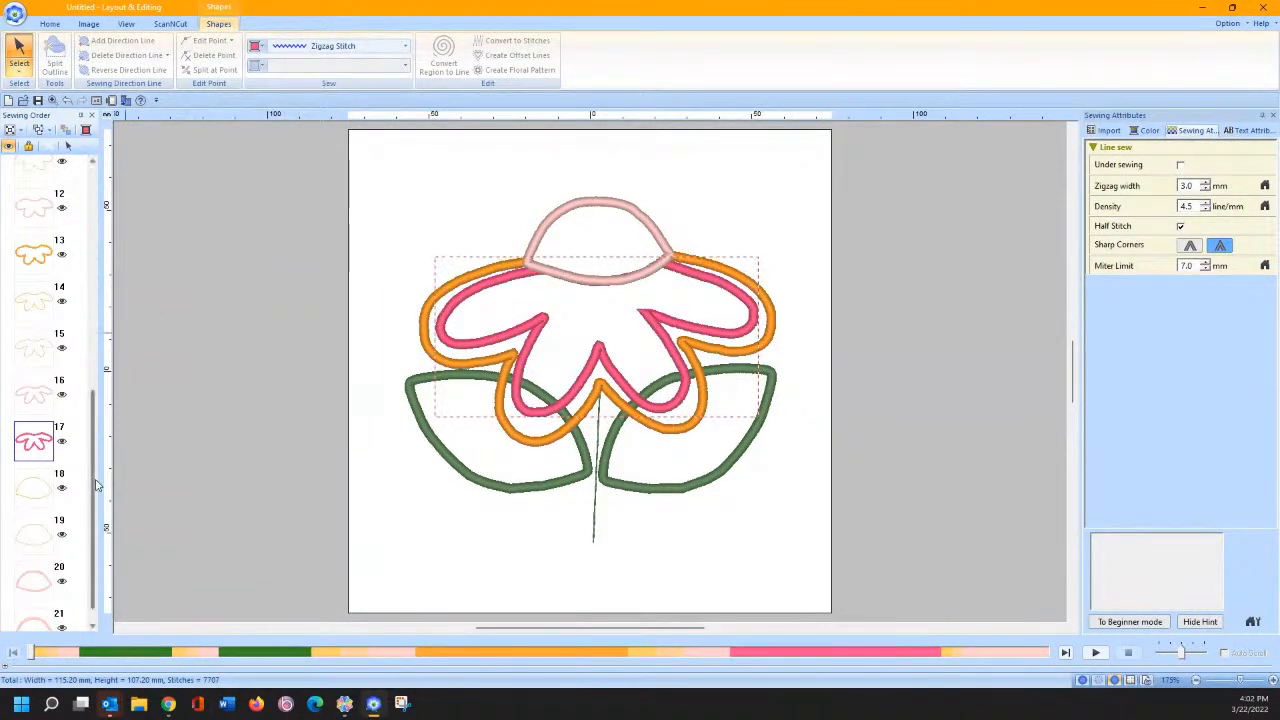
Step: Recolor the zigzag covering stitch of the flower's dome-shaped center dark brown
left_click(34, 620)
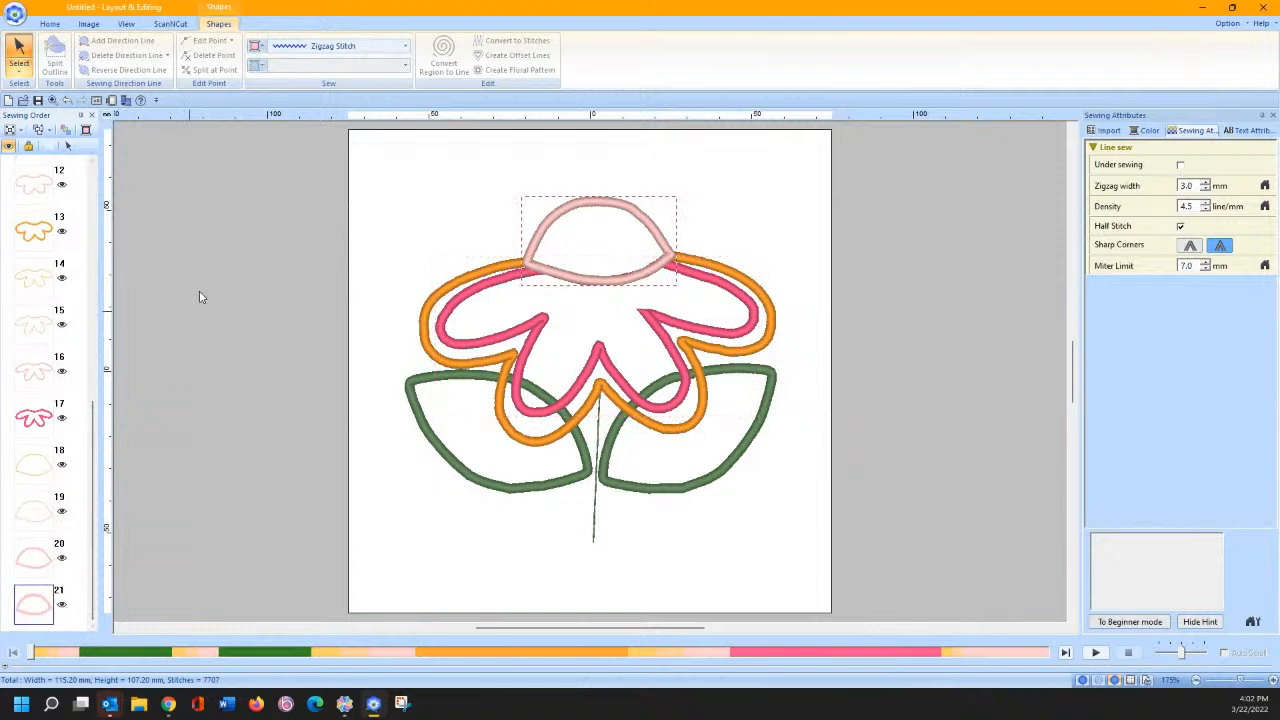
left_click(257, 46)
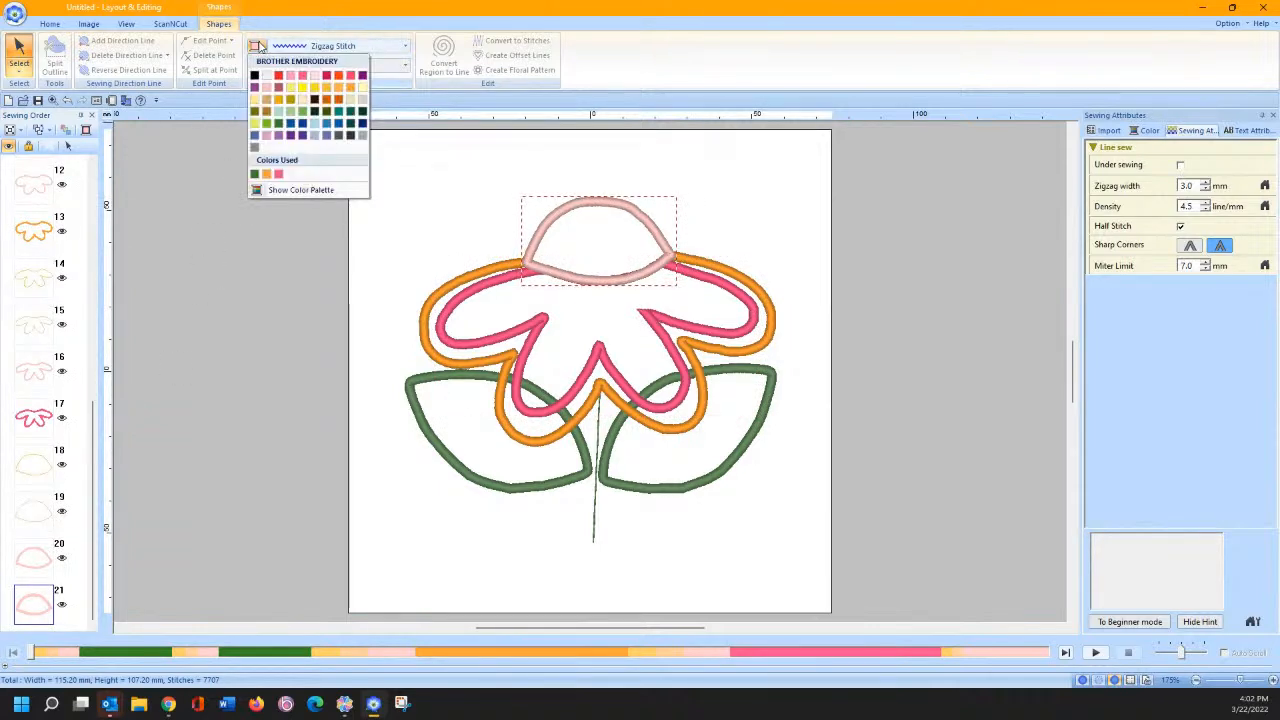
left_click(255, 111)
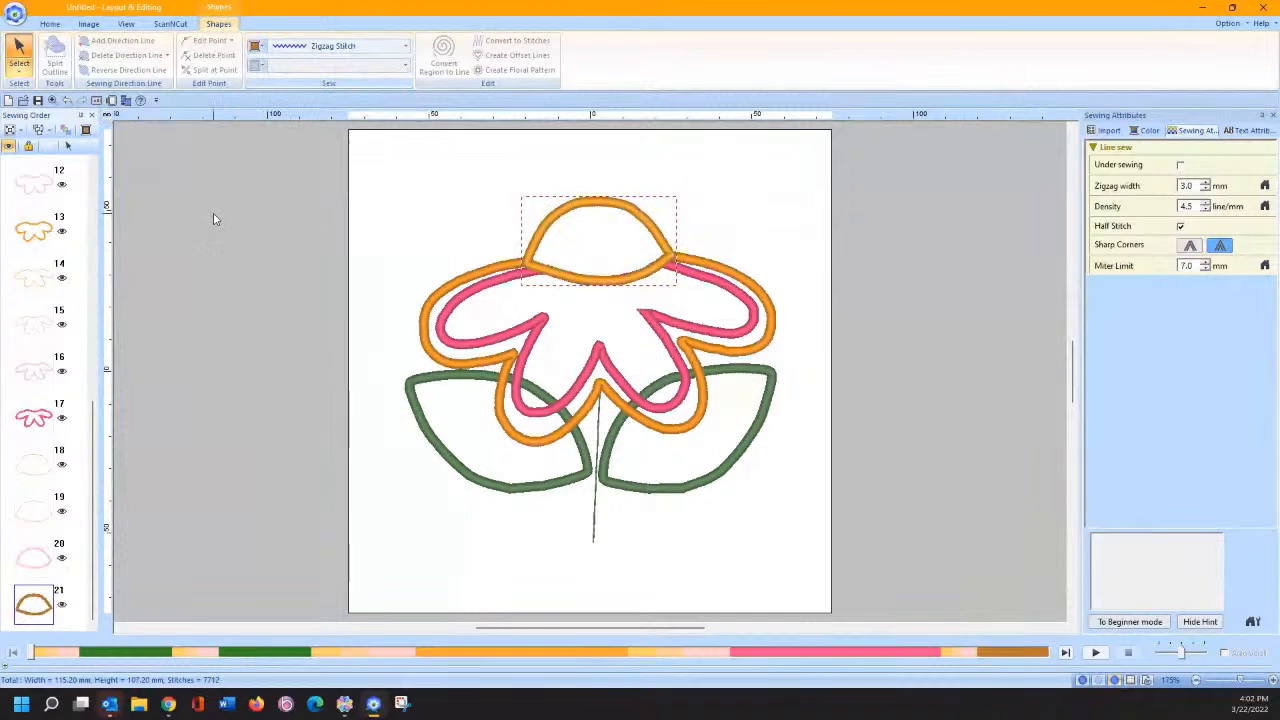
left_click(259, 47)
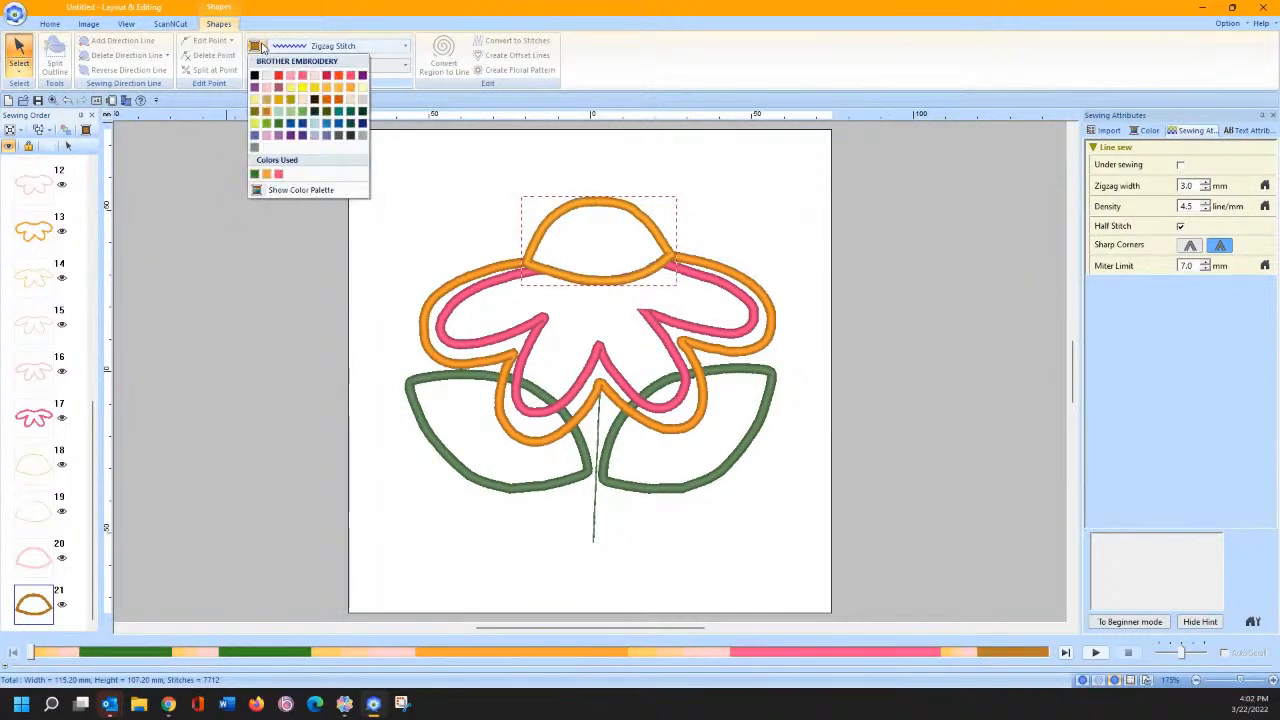
left_click(314, 99)
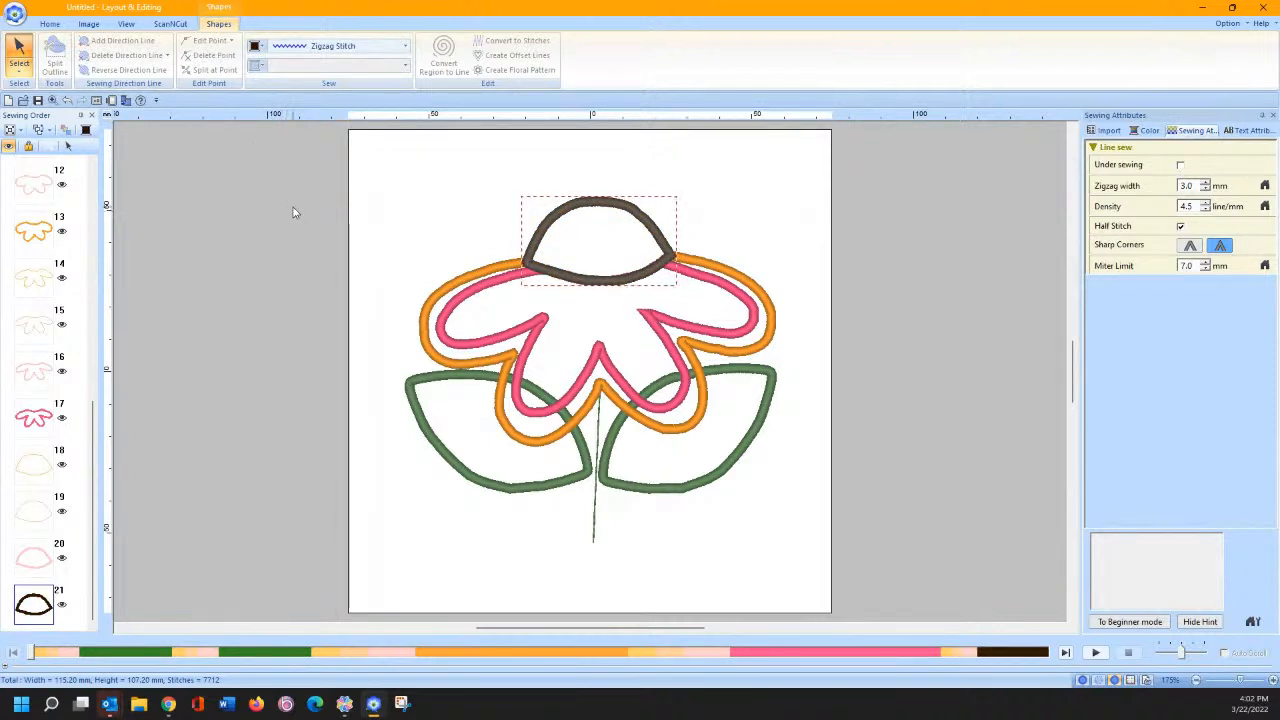
left_click(378, 210)
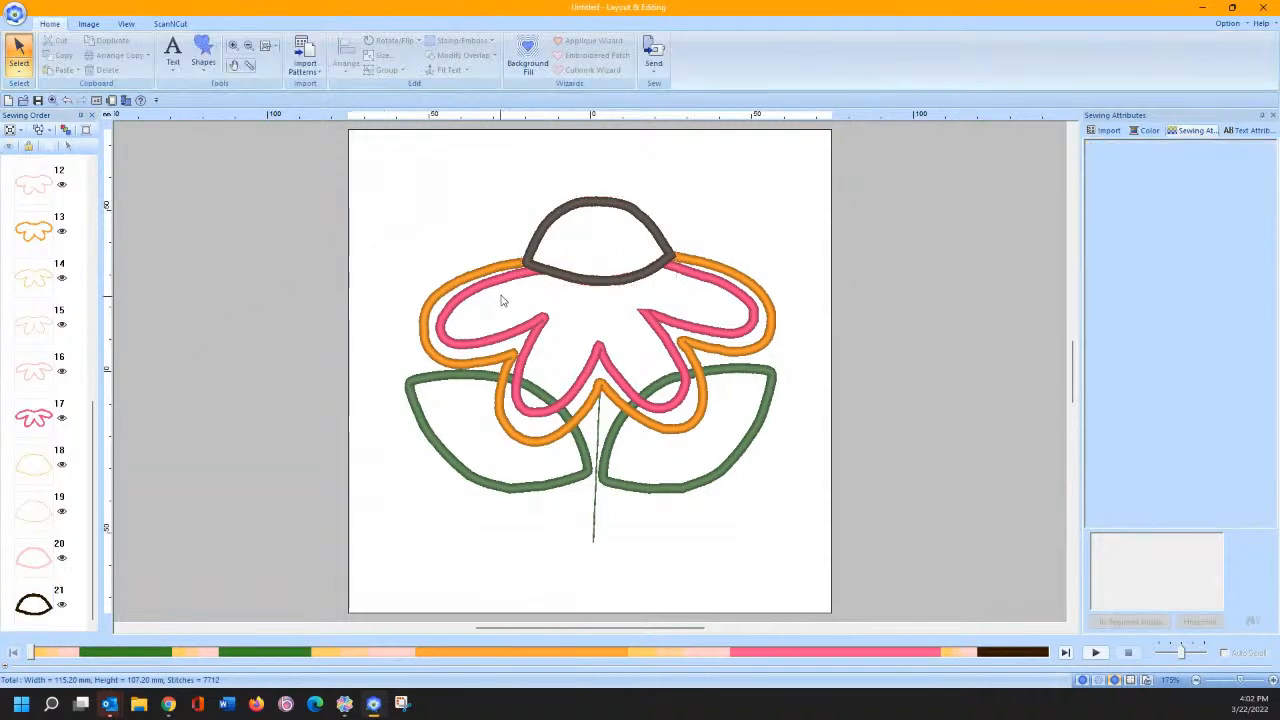
Step: Ungroup the flower's applique outlines so each part is a separate object
key("ctrl+a")
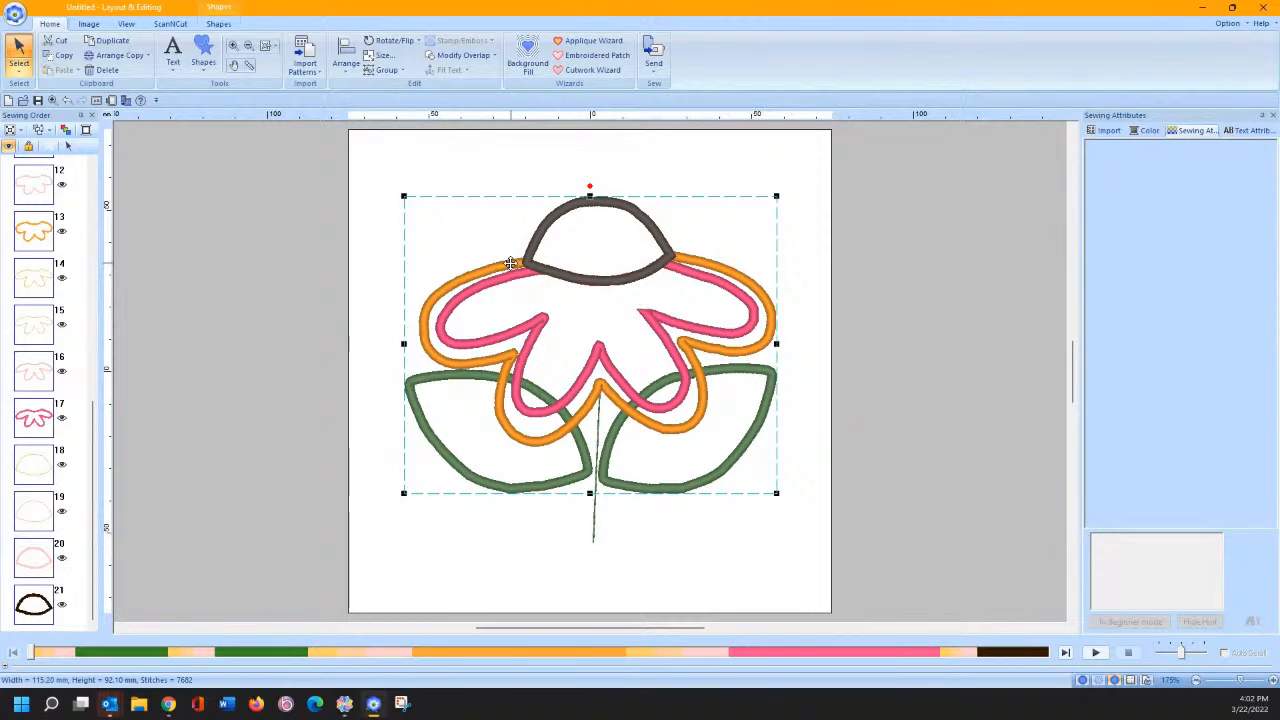
right_click(510, 263)
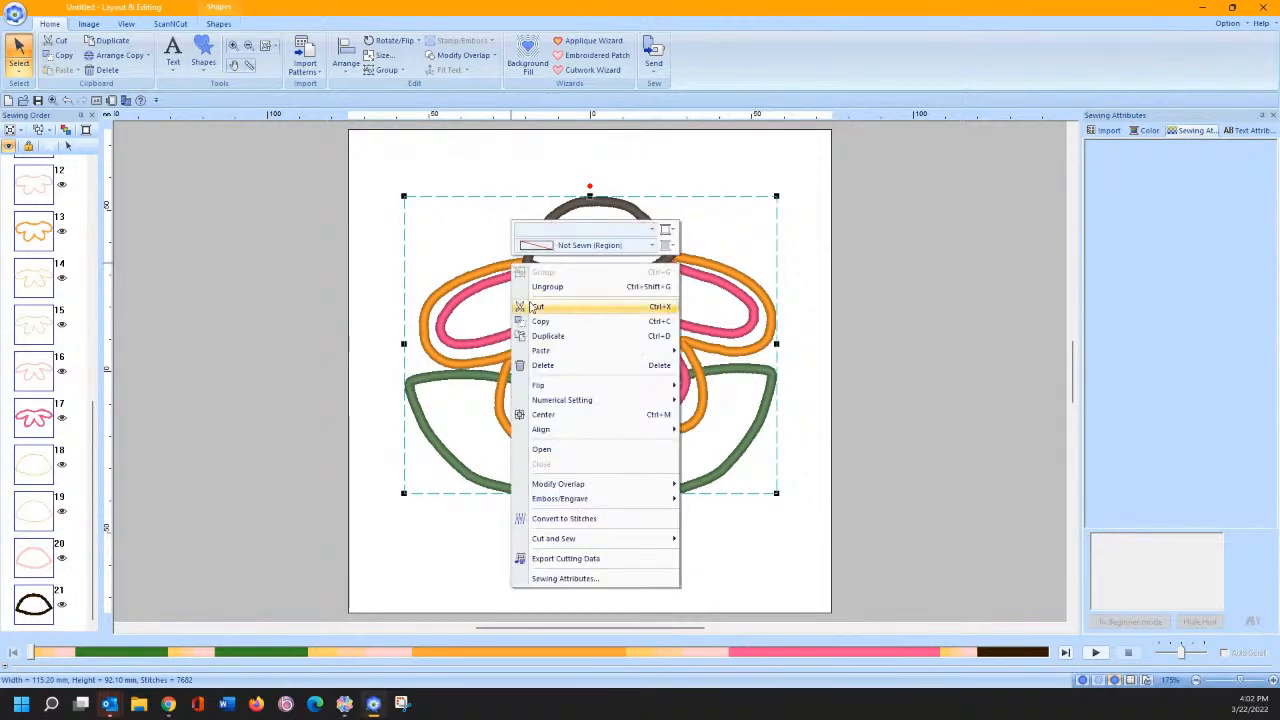
left_click(547, 286)
left_click(372, 287)
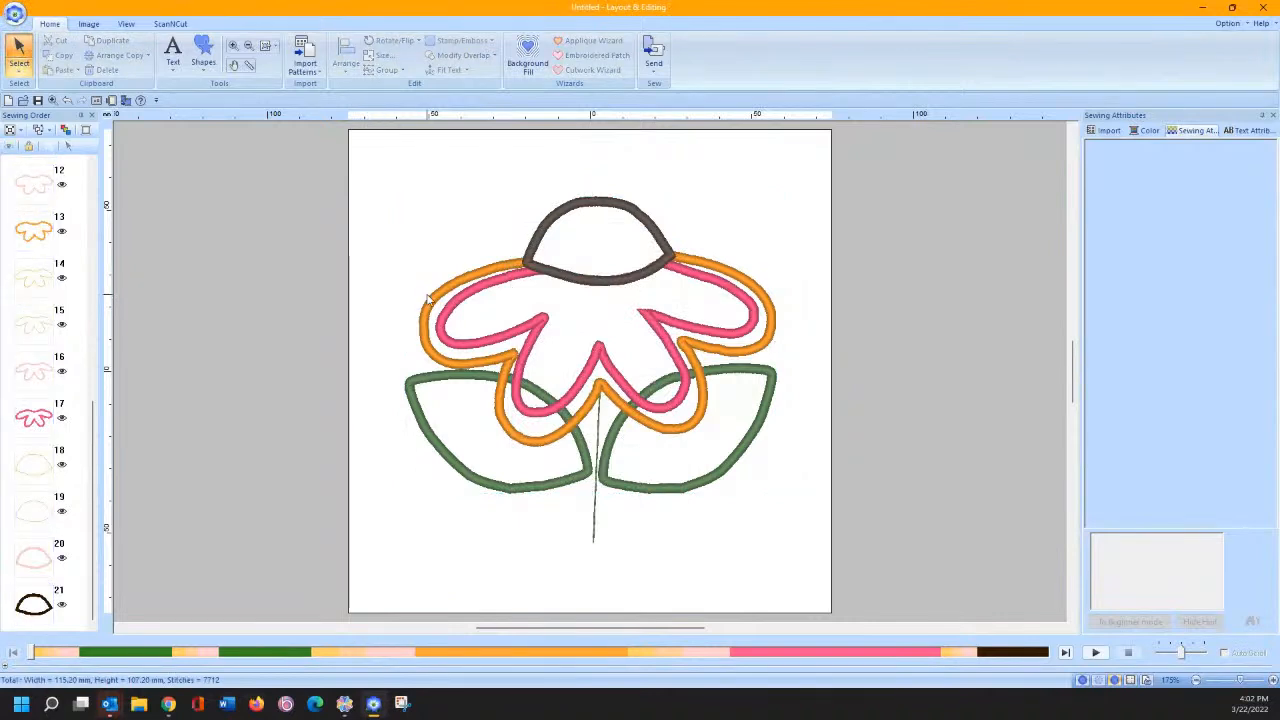
Step: Deselect everything and display the whole flower design in Stitch View
left_click(430, 298)
left_click(392, 274)
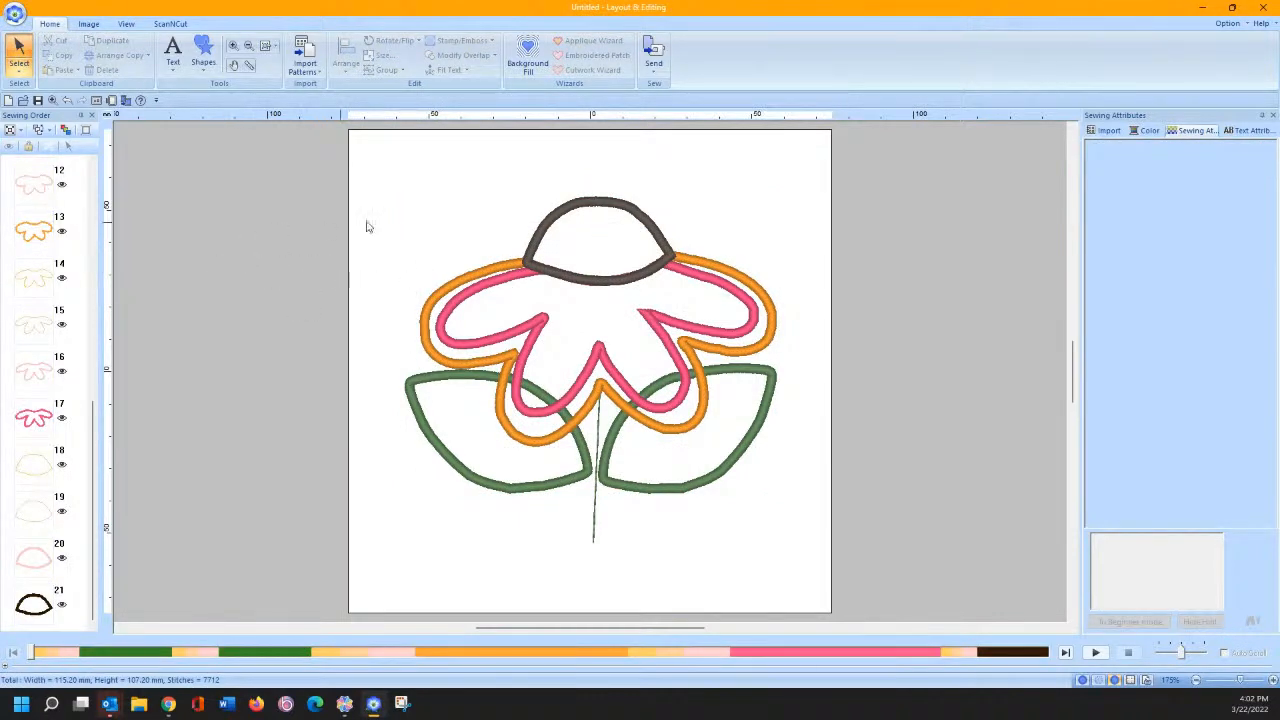
left_click(1098, 680)
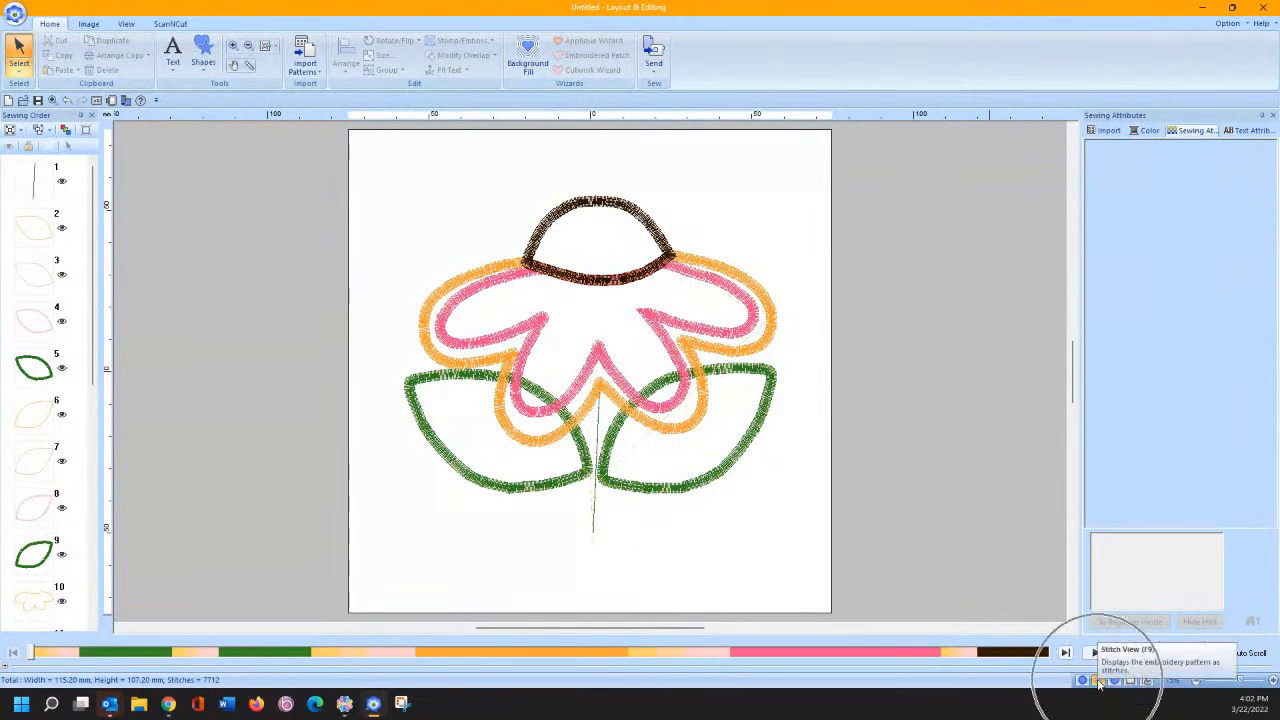
left_click(125, 24)
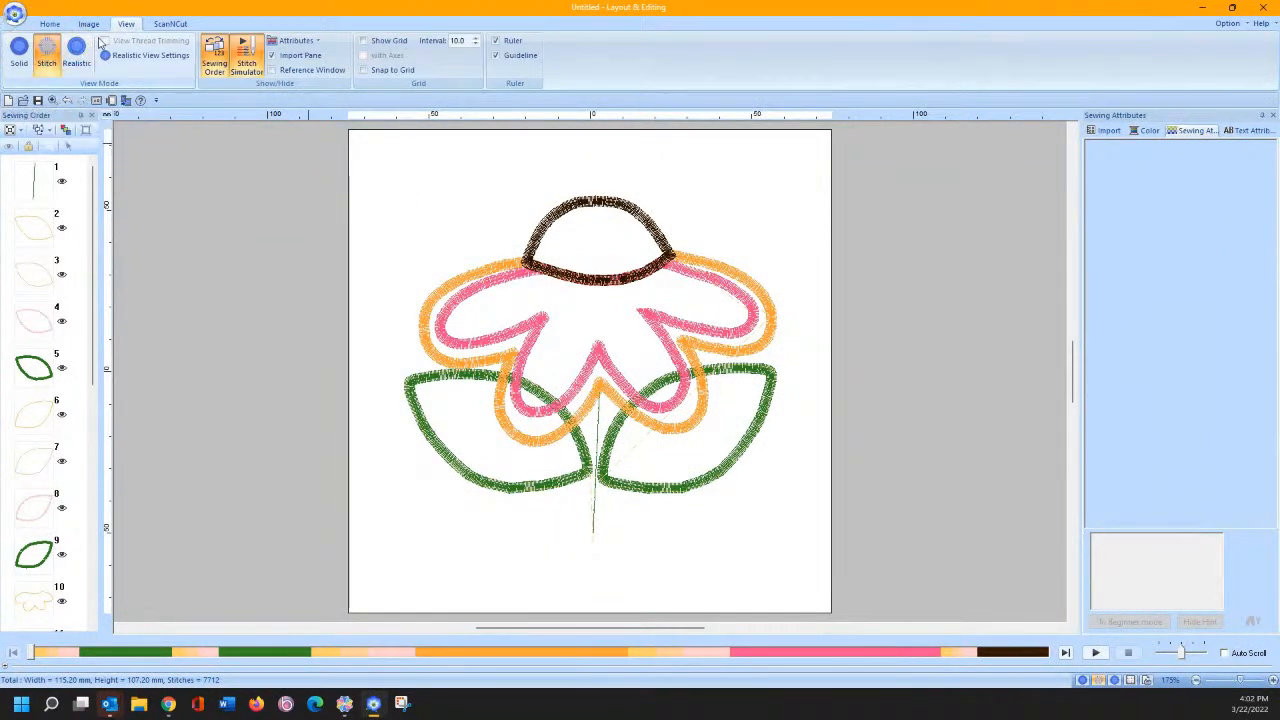
left_click(49, 23)
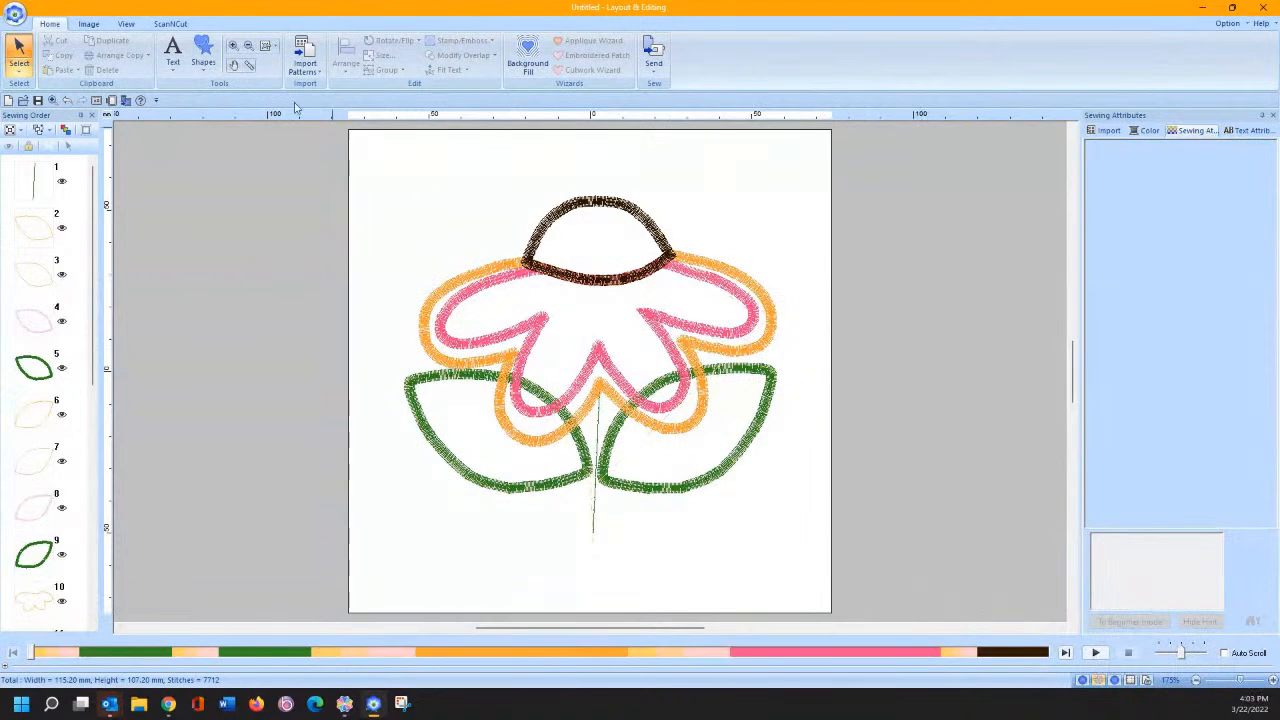
Step: Split the outer petal's orange zigzag outline at both points where it meets the lower corners of the dome-shaped center
left_click(233, 46)
left_click_drag(465, 184, 723, 346)
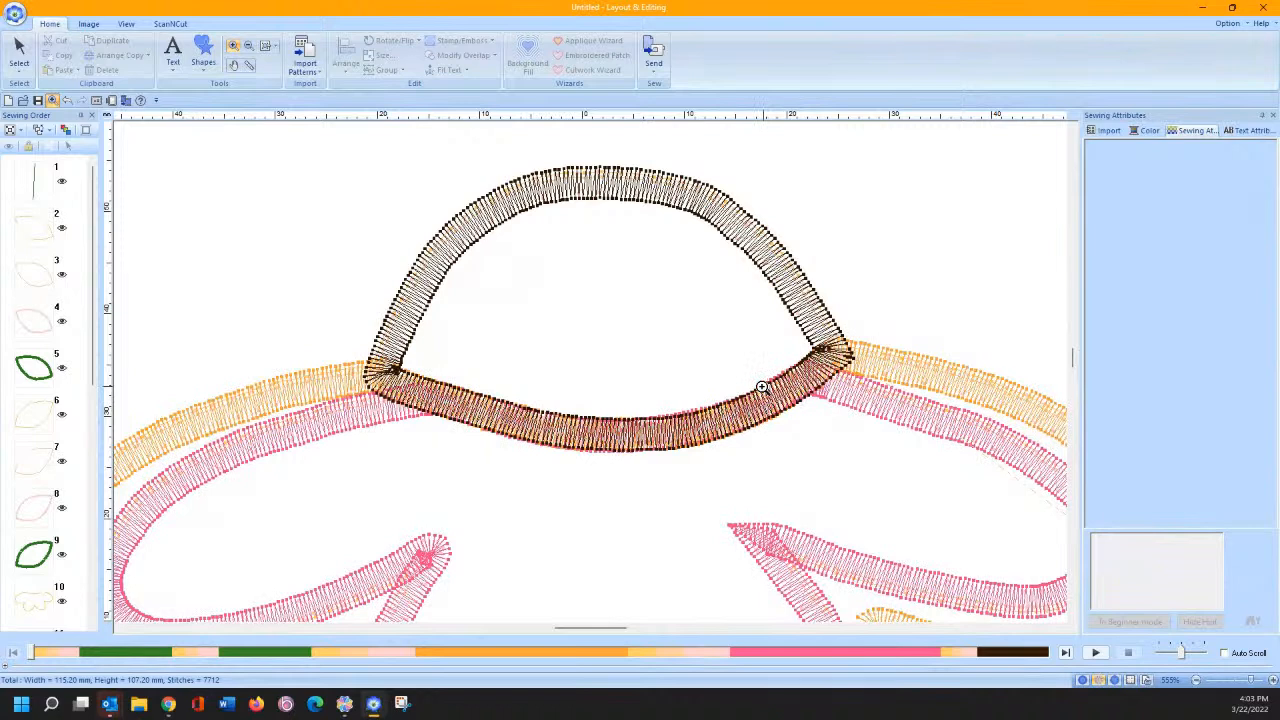
left_click(18, 50)
scroll(76, 392, "down", 5)
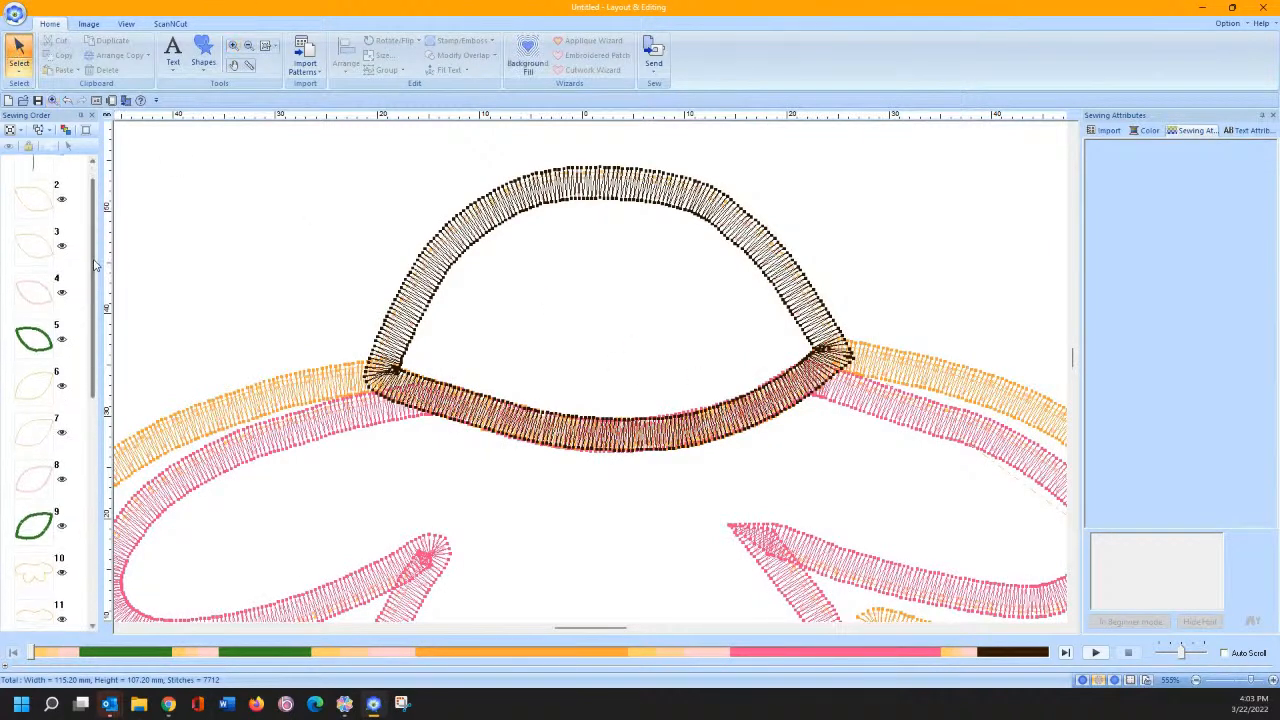
scroll(76, 392, "down", 1)
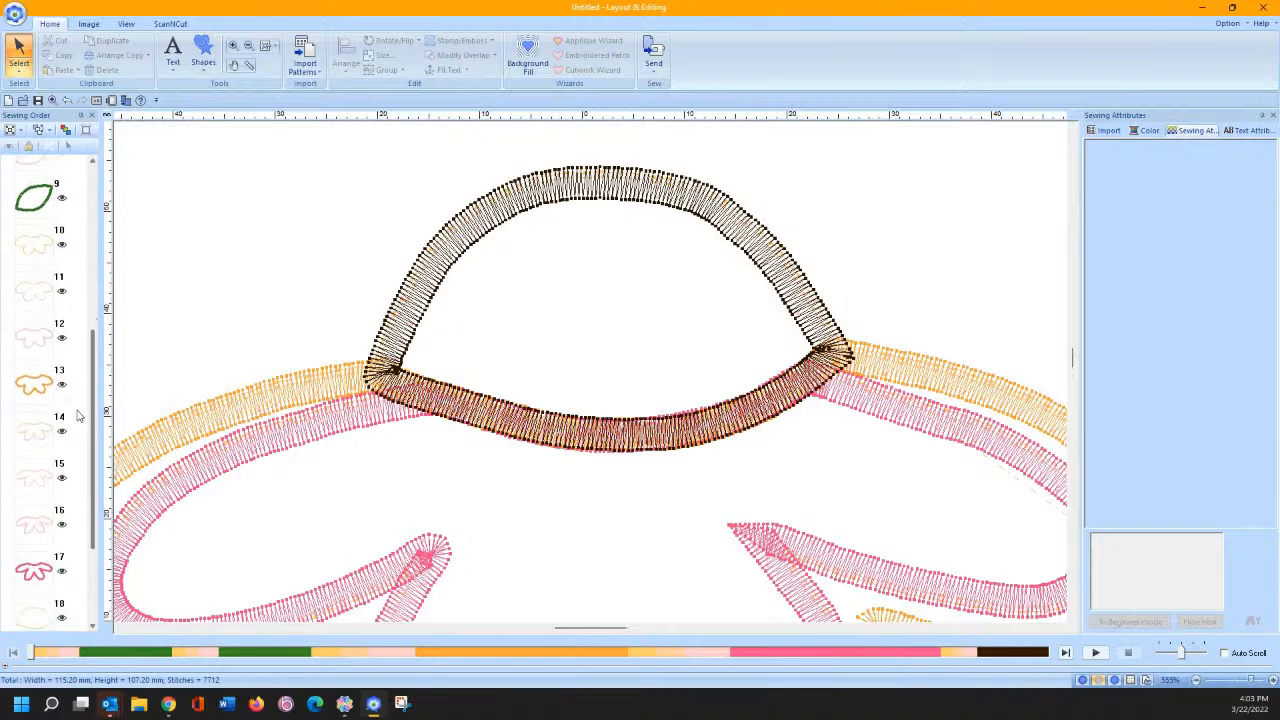
left_click(34, 379)
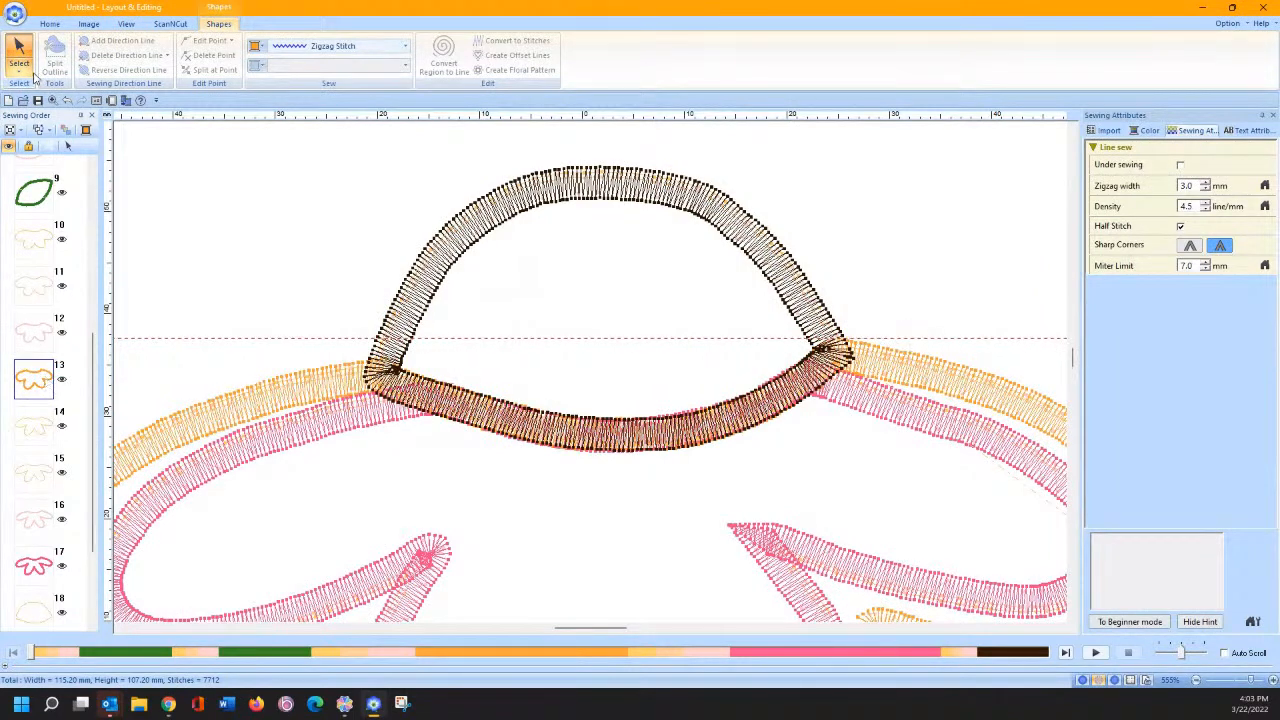
left_click(69, 147)
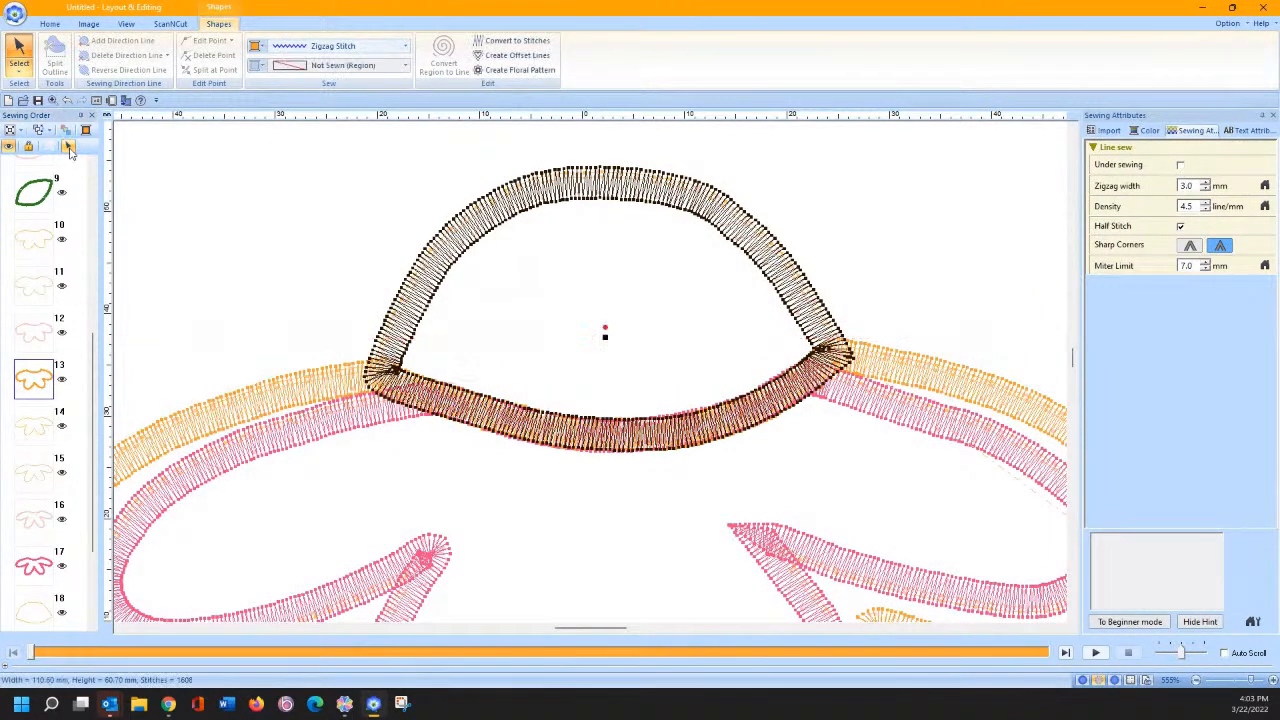
left_click(19, 76)
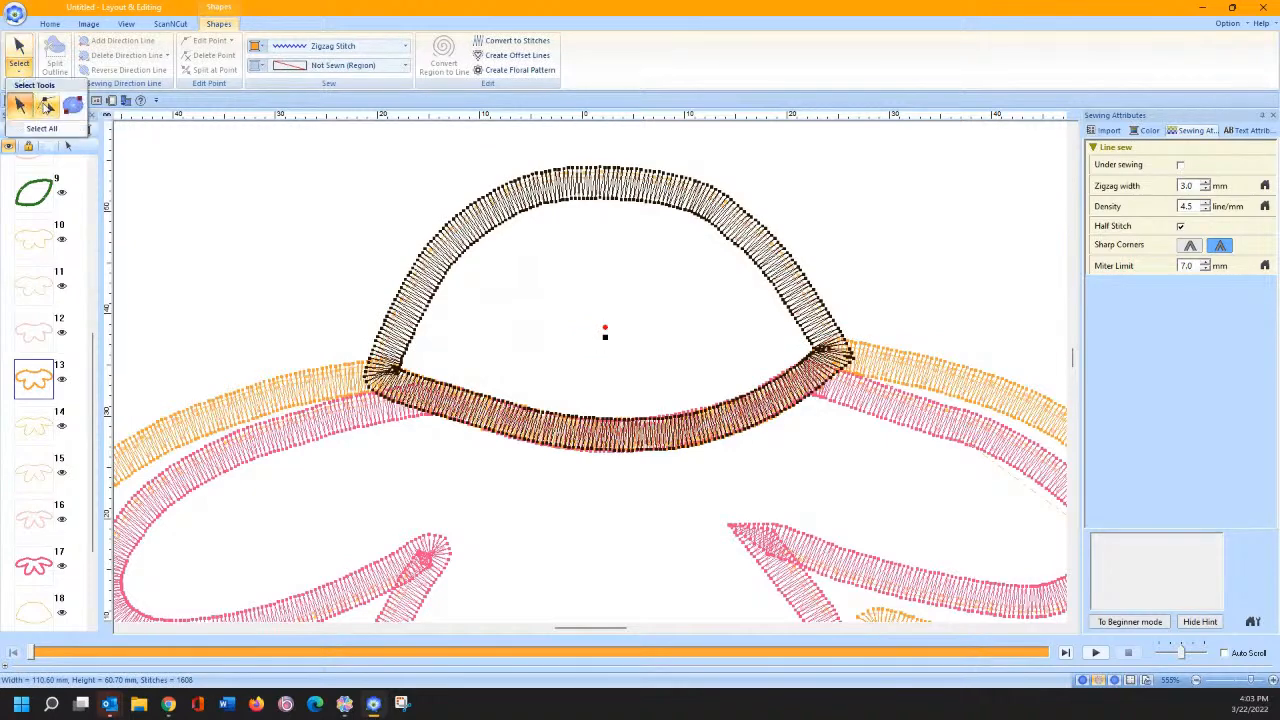
left_click(47, 106)
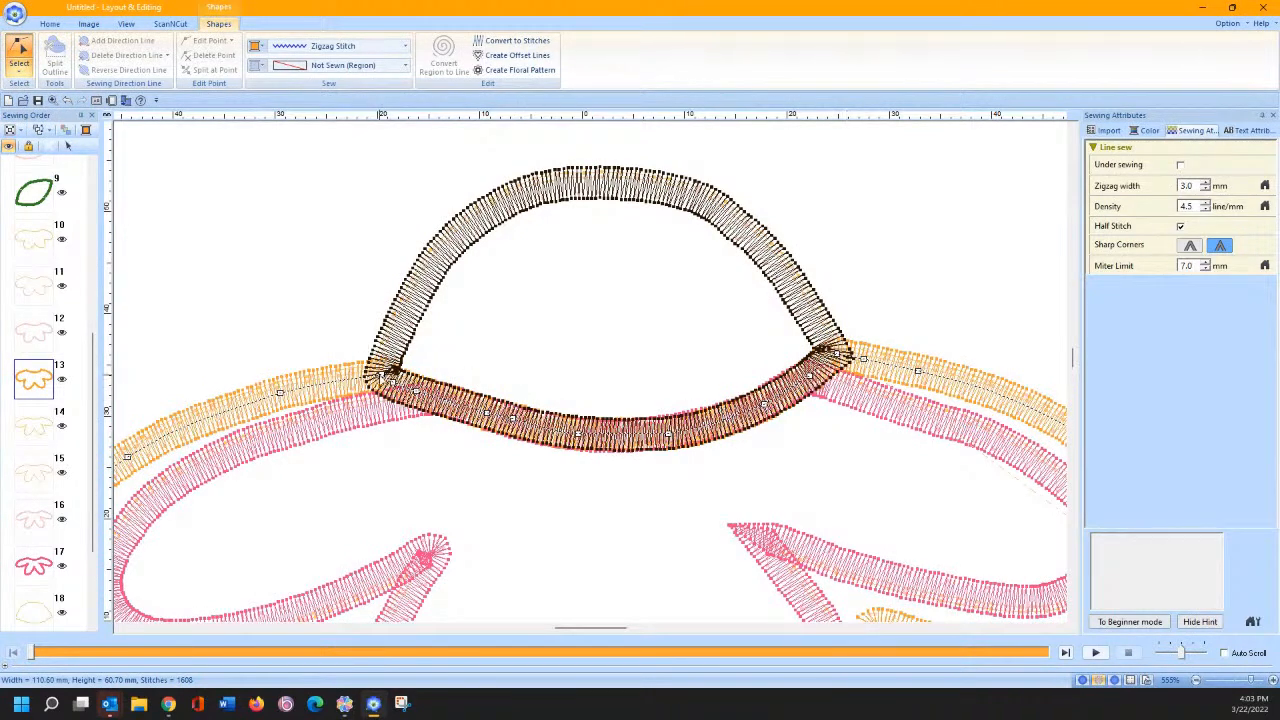
right_click(384, 379)
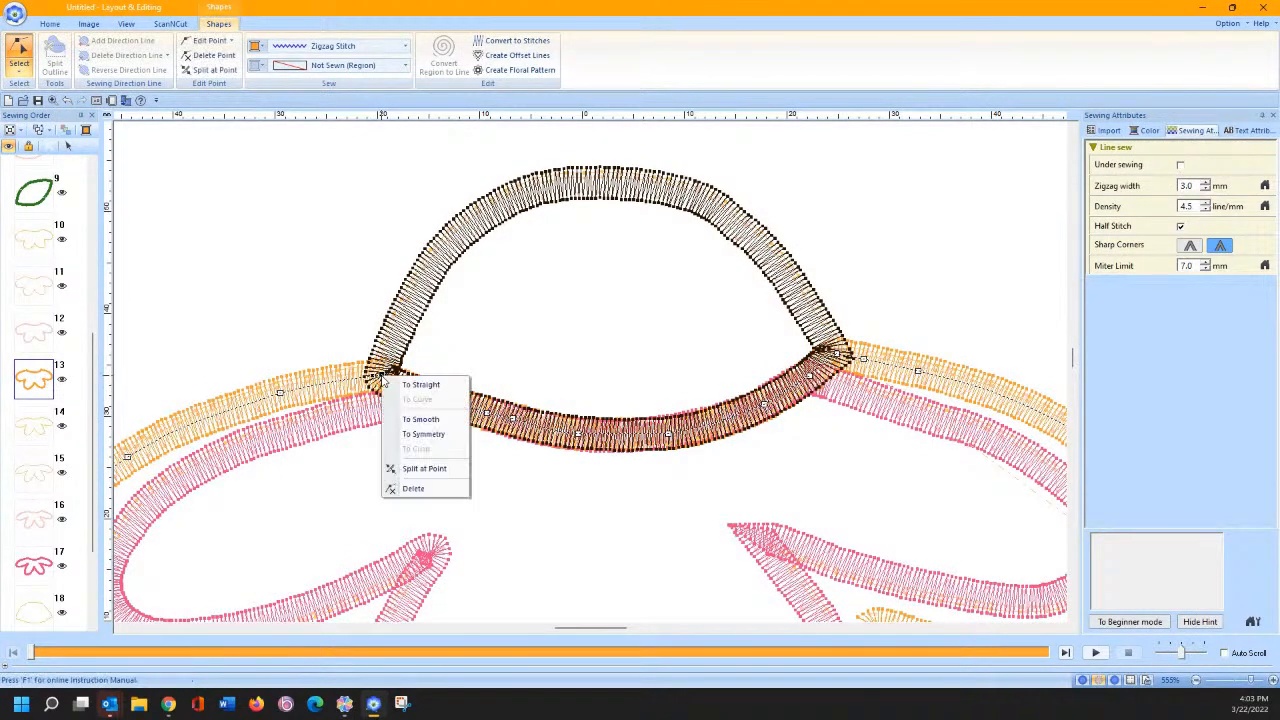
left_click(422, 469)
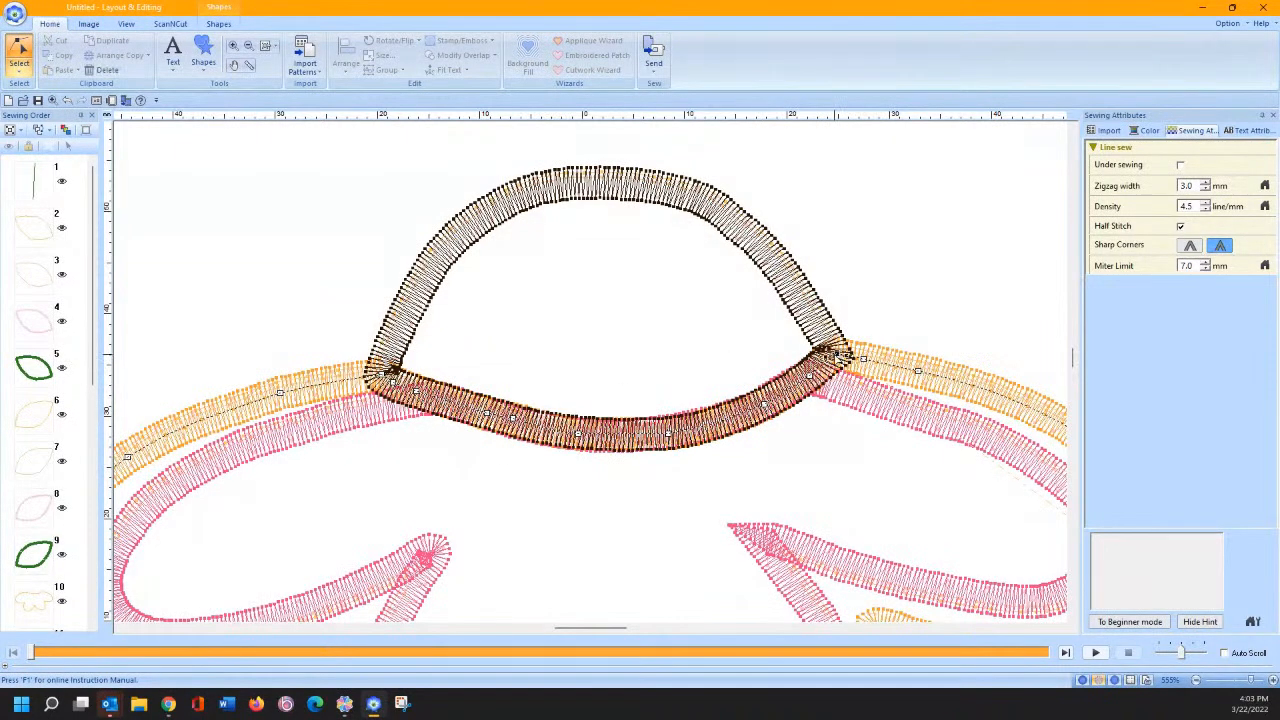
right_click(833, 353)
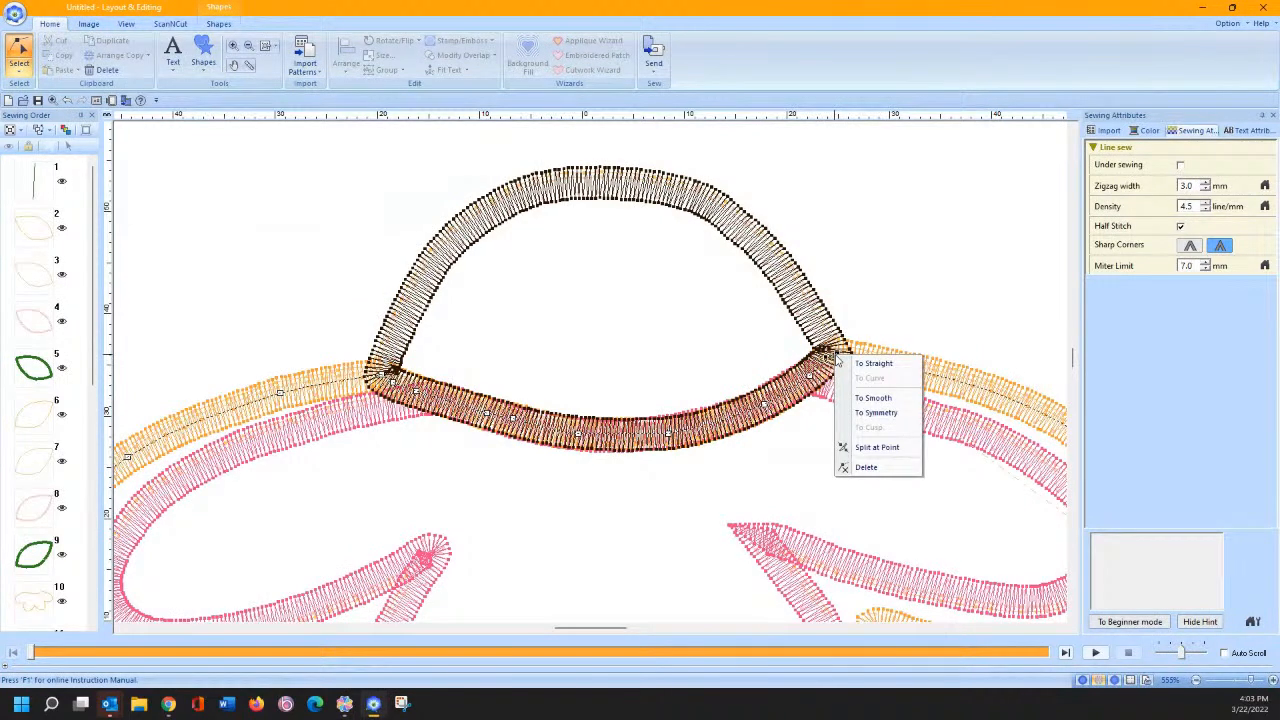
left_click(858, 450)
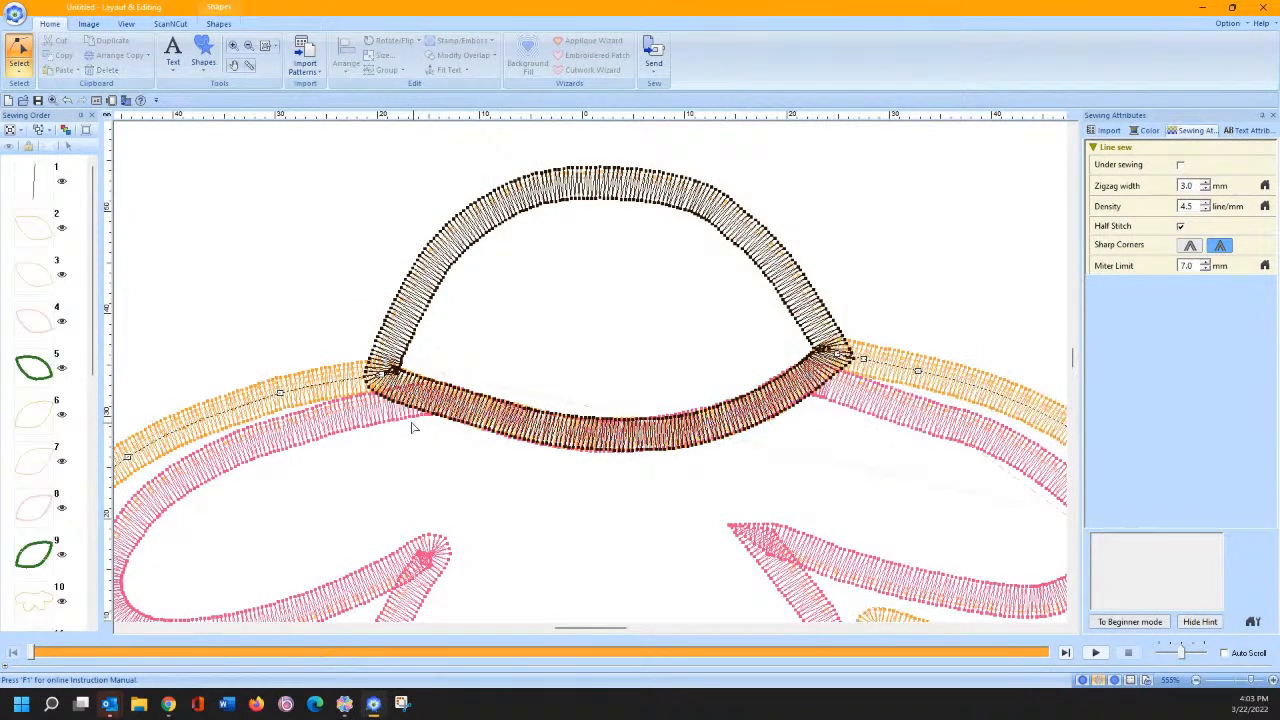
Step: Delete the split-off orange zigzag segment that runs beneath the lower edge of the dome-shaped center
left_click_drag(95, 265, 100, 406)
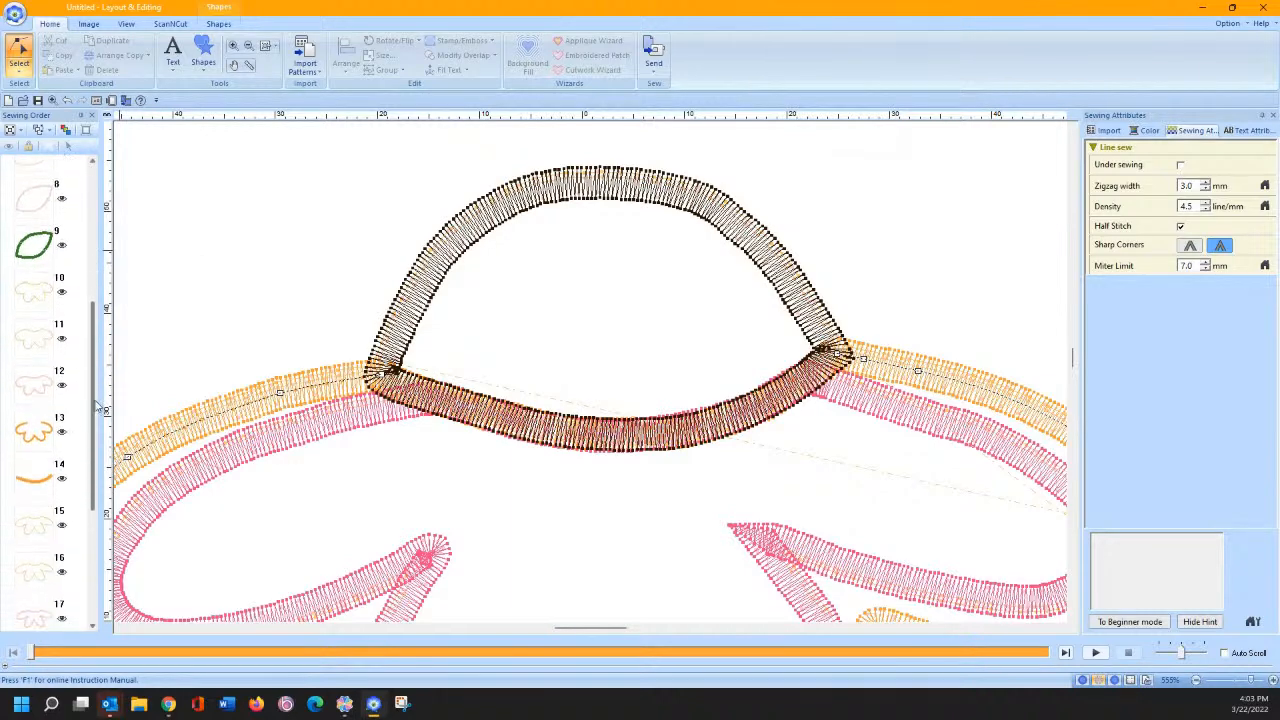
left_click(40, 482)
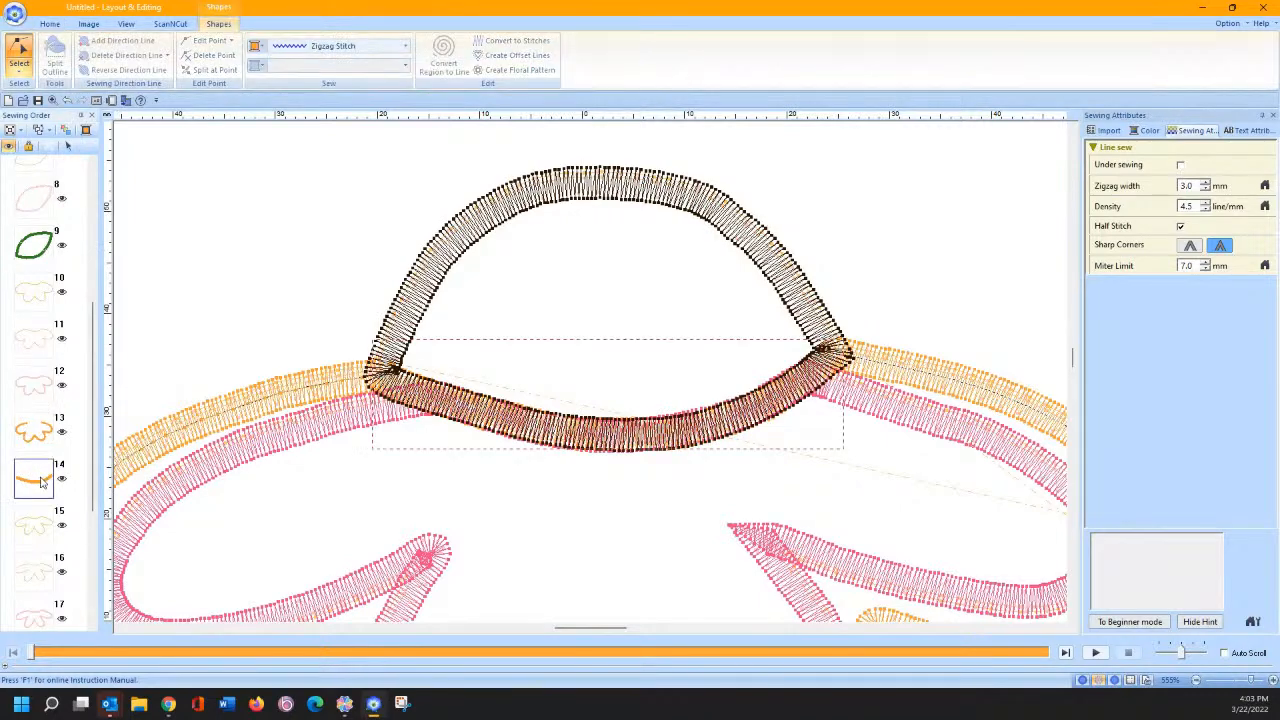
left_click(70, 148)
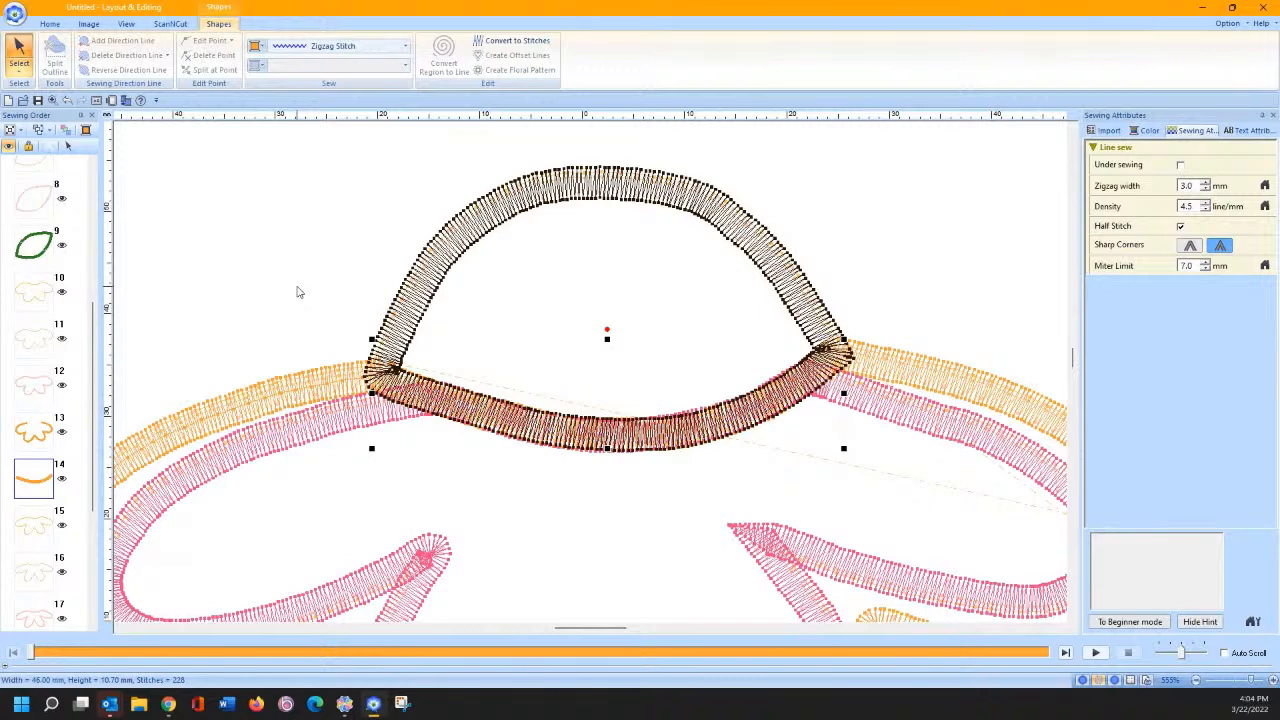
left_click(297, 292)
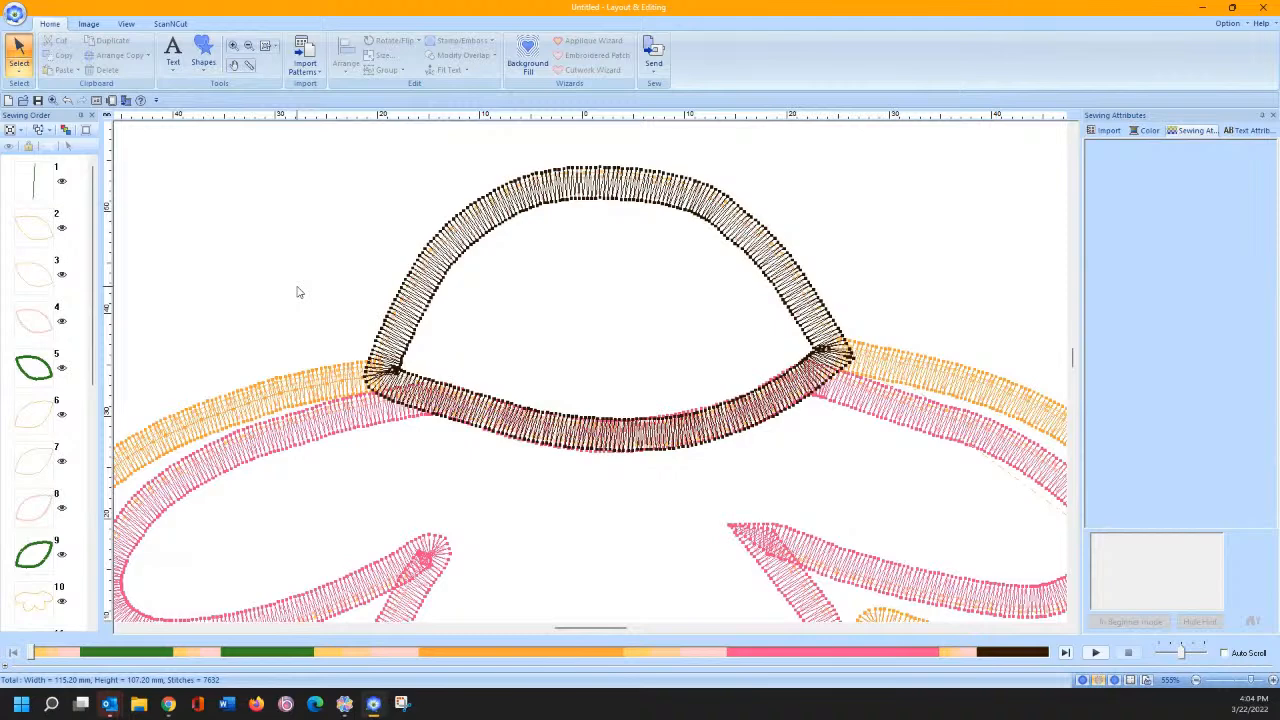
Step: Temporarily hide the dome's dark brown covering stitch to inspect the petal stitches underneath, and show it again
left_click_drag(91, 312, 90, 447)
left_click(44, 421)
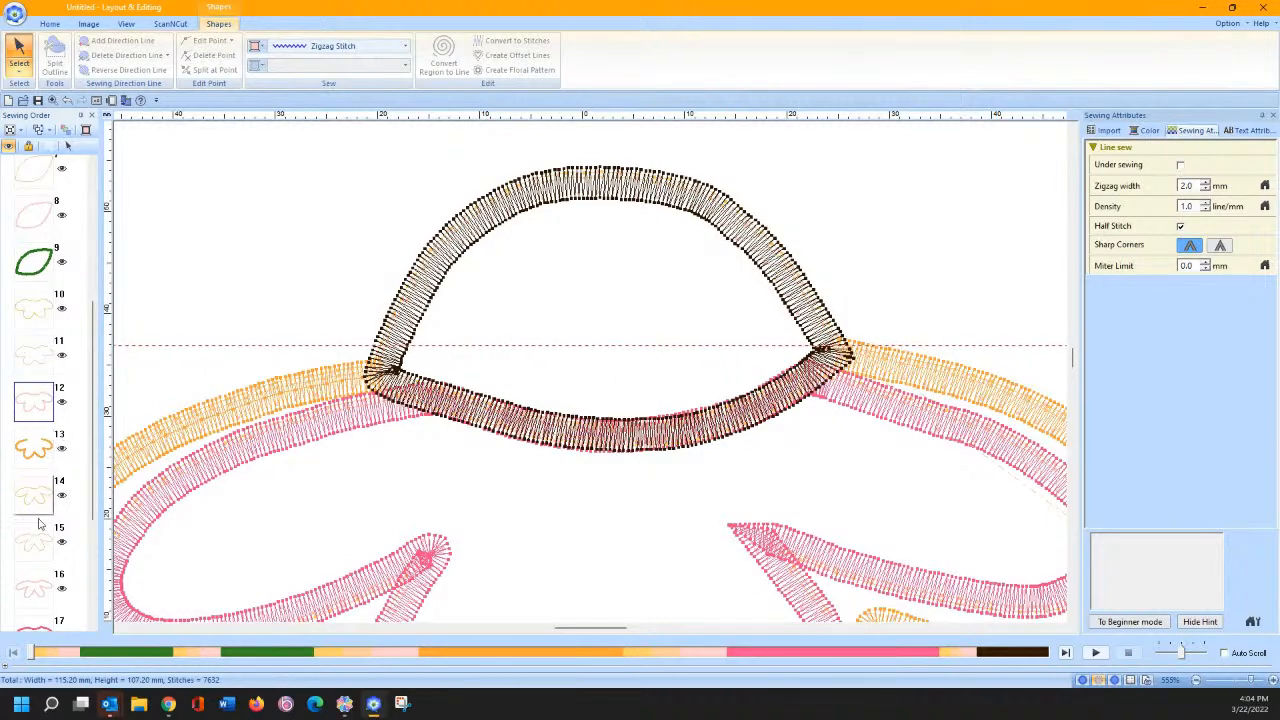
scroll(95, 365, "down", 2)
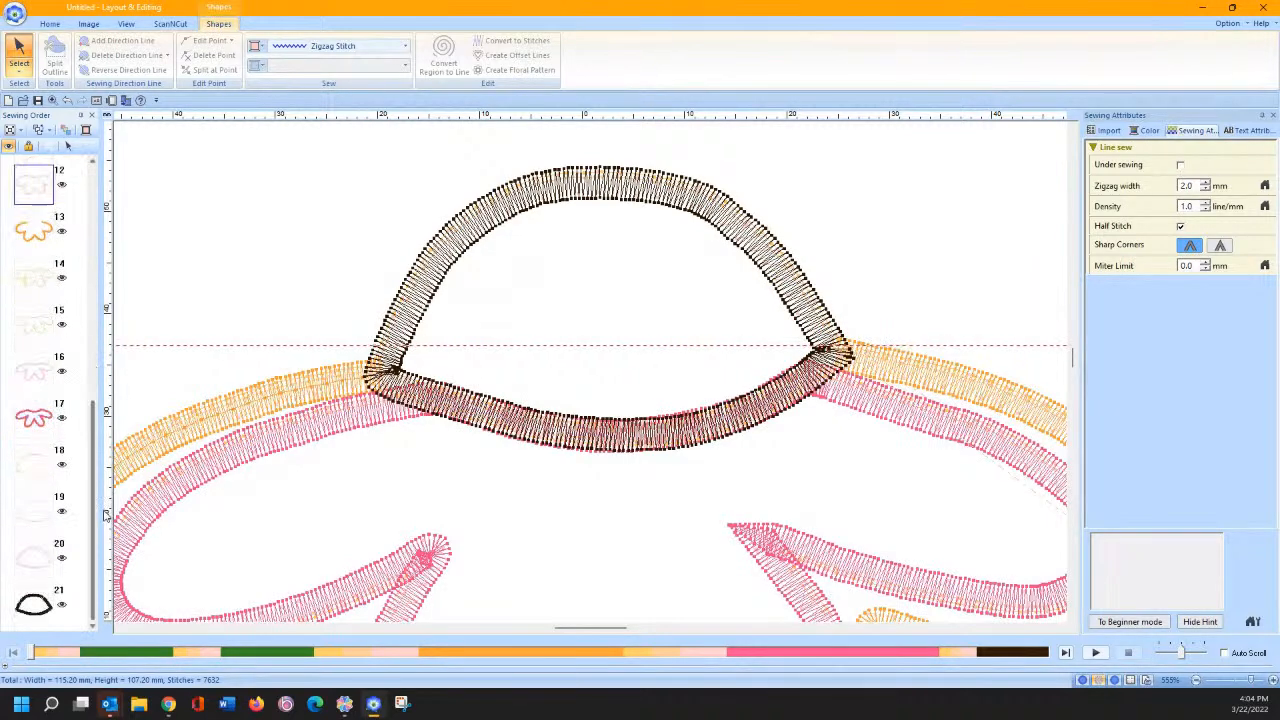
left_click(64, 610)
left_click(40, 600)
left_click(9, 147)
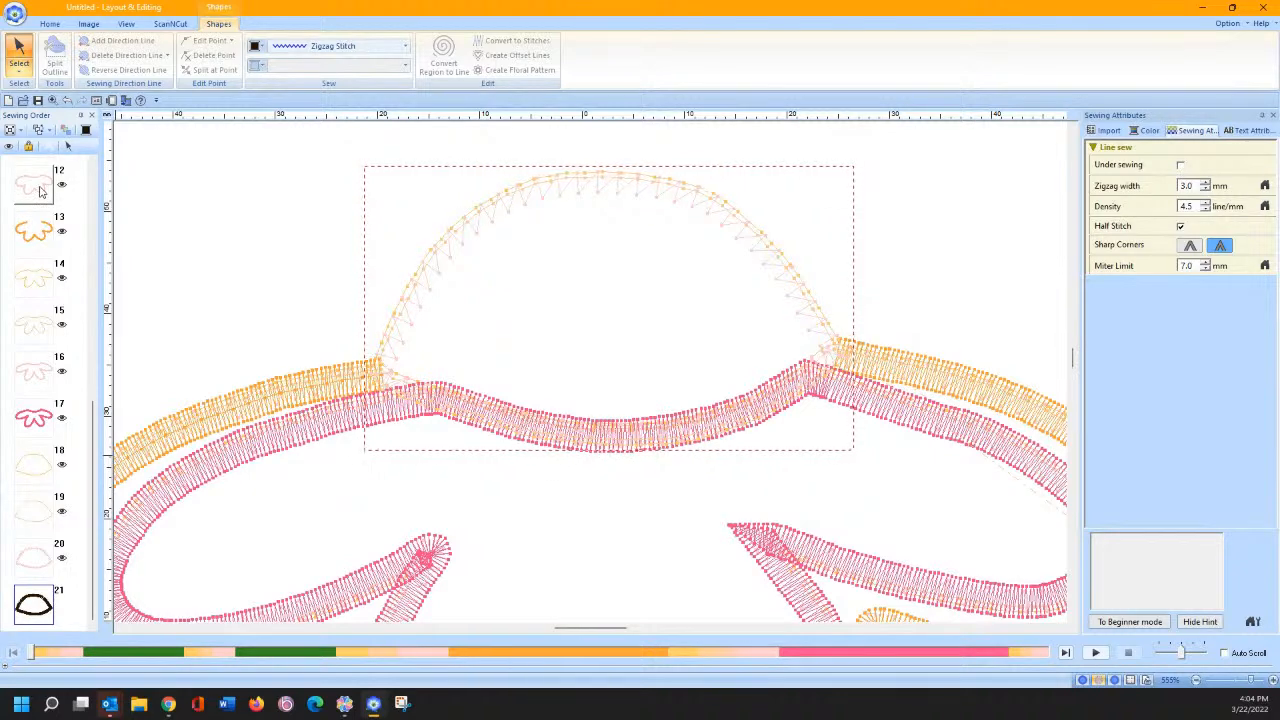
left_click(9, 147)
Step: Split the outer petal's light pink zigzag outline, pattern 12, at both points where it meets the dome's lower corners
left_click(24, 188)
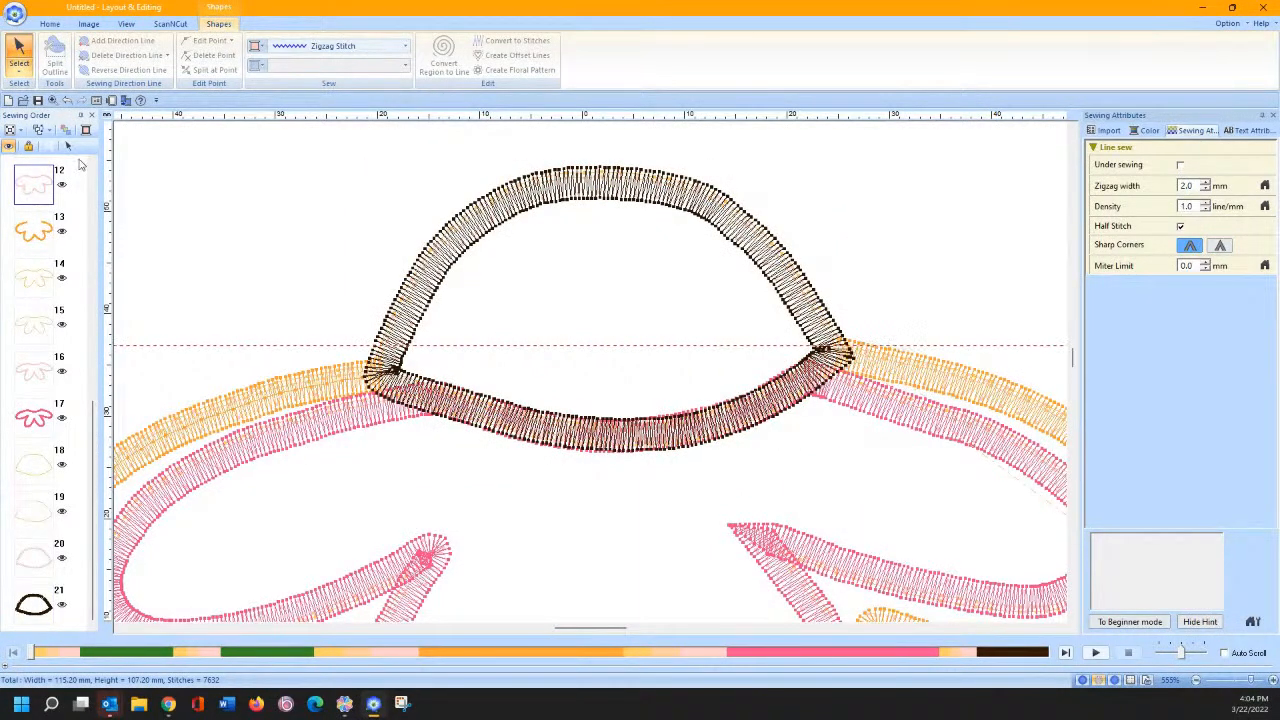
left_click(18, 76)
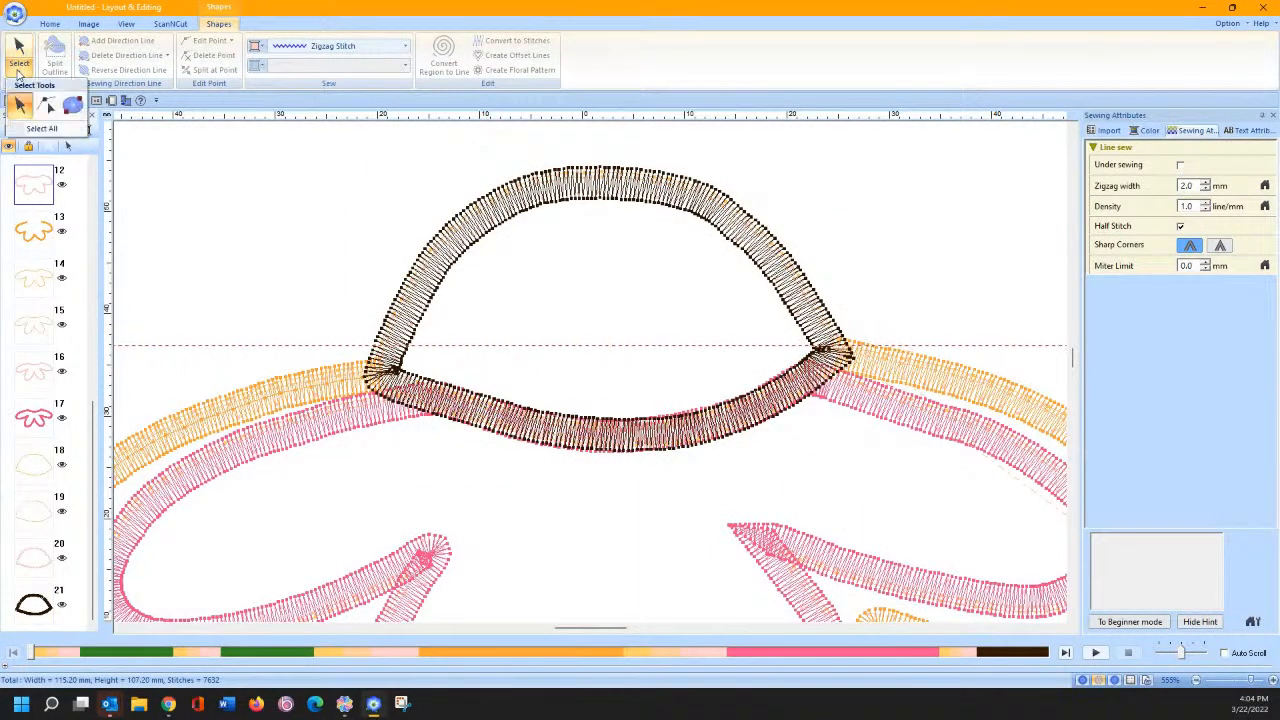
left_click(48, 107)
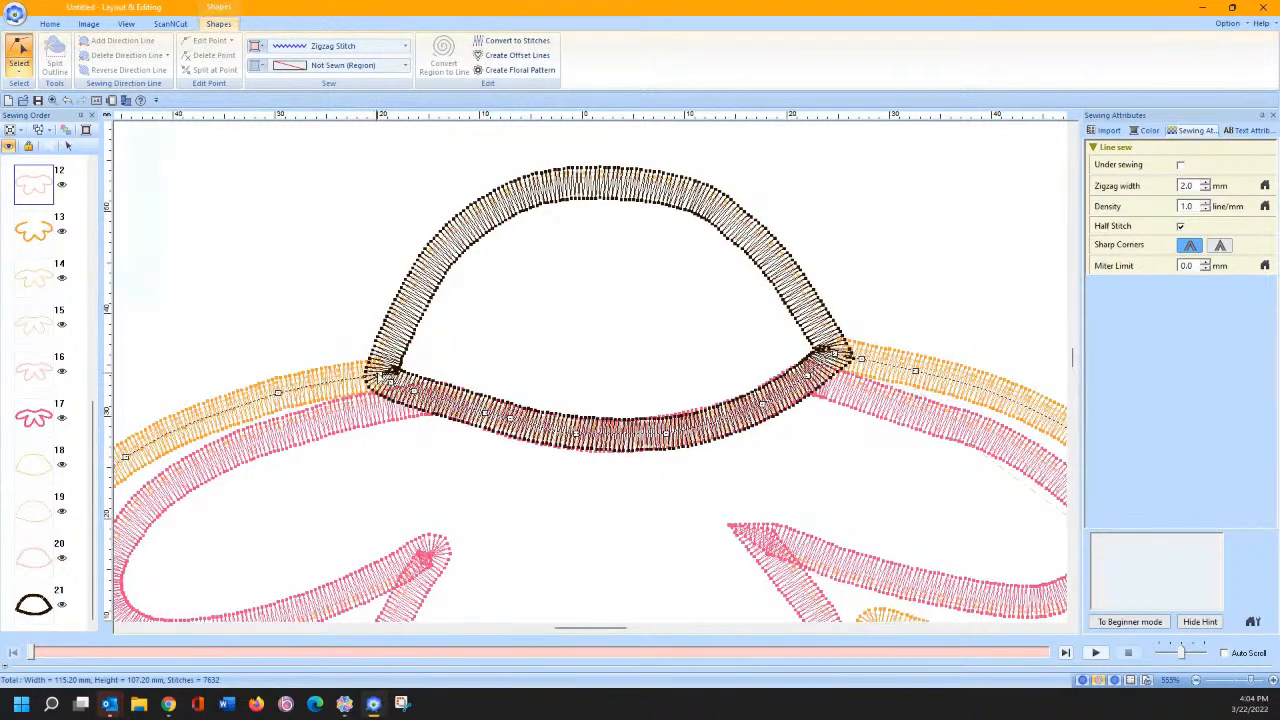
right_click(380, 378)
left_click(410, 467)
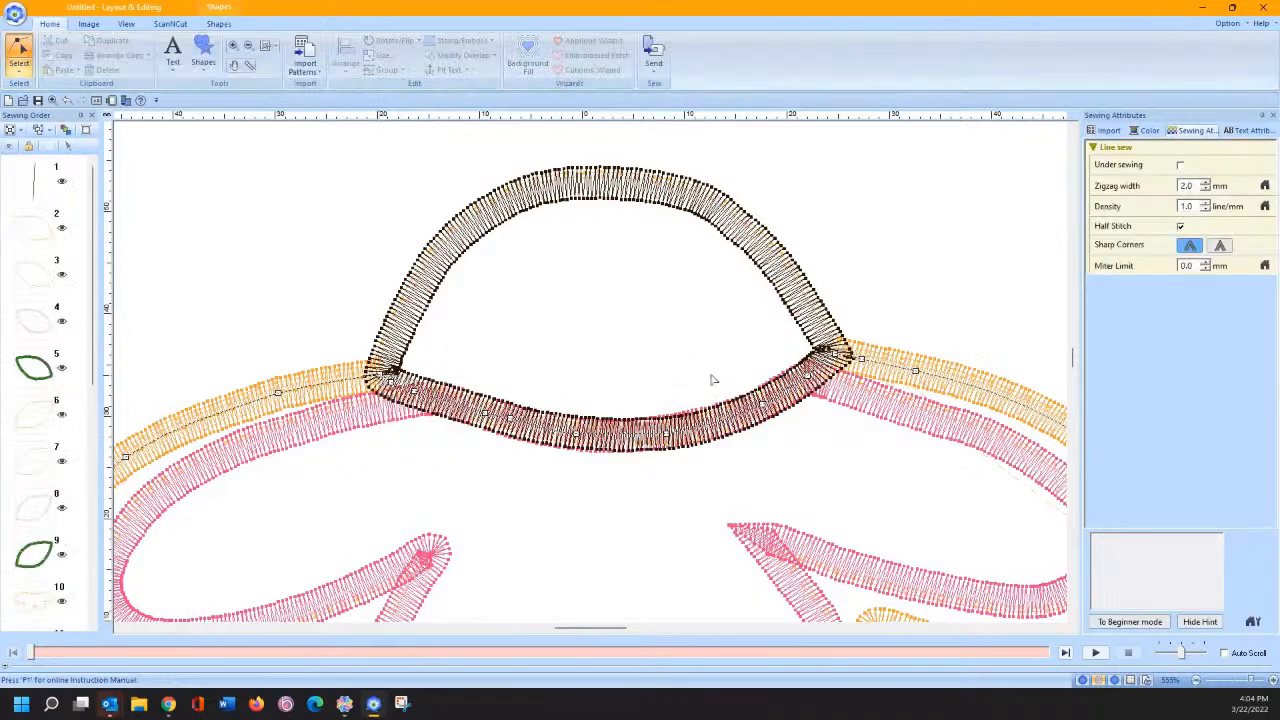
right_click(834, 355)
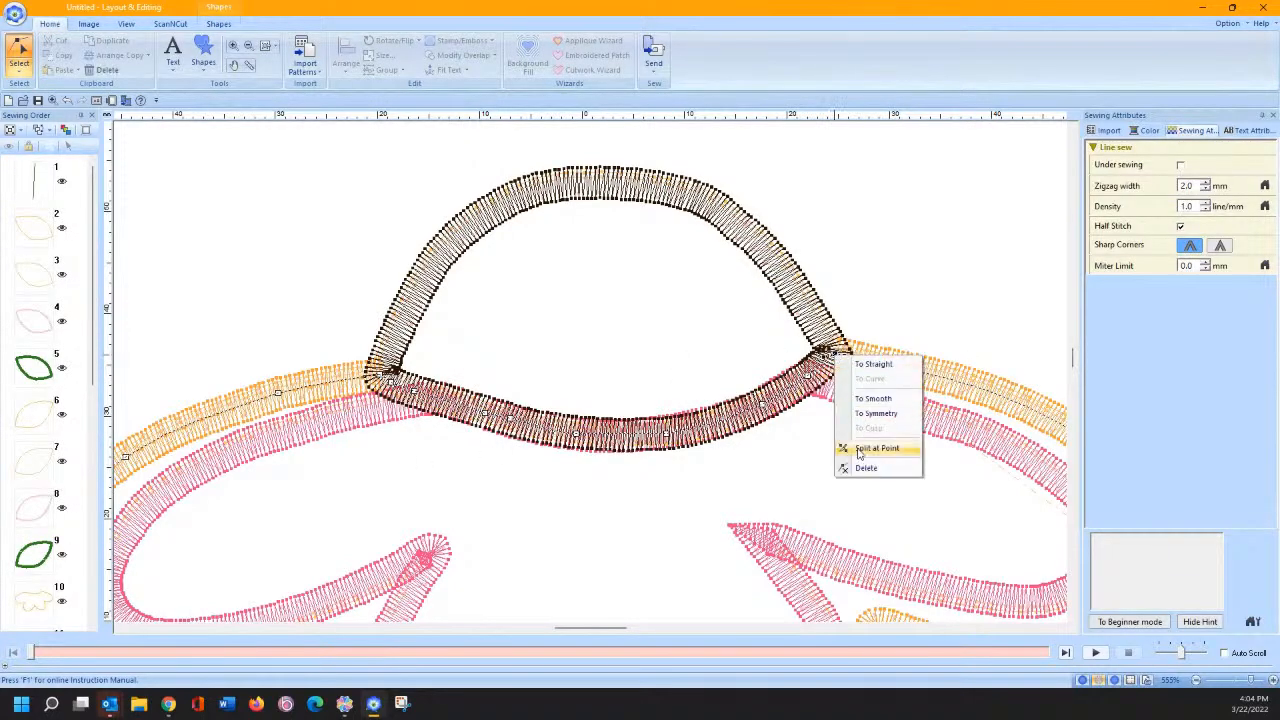
left_click(876, 448)
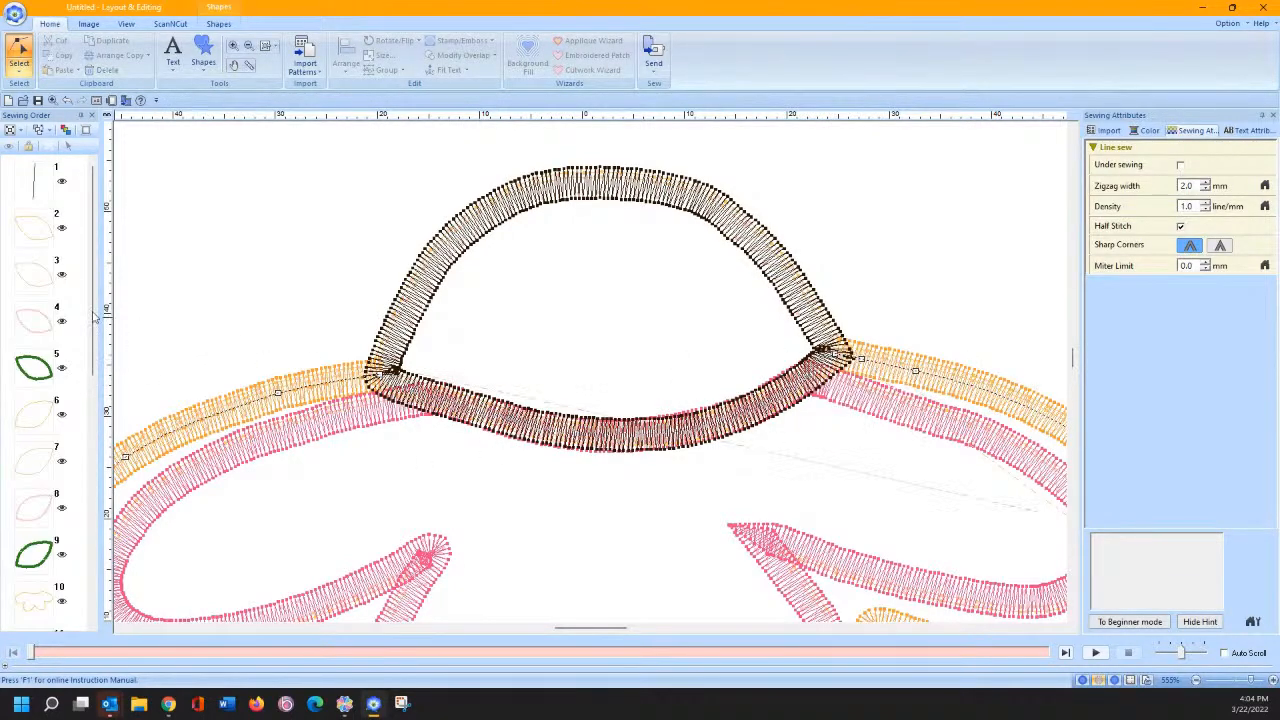
Step: Delete the split-off light pink segment of the outer petal outline beneath the dome's lower edge
left_click_drag(96, 312, 95, 425)
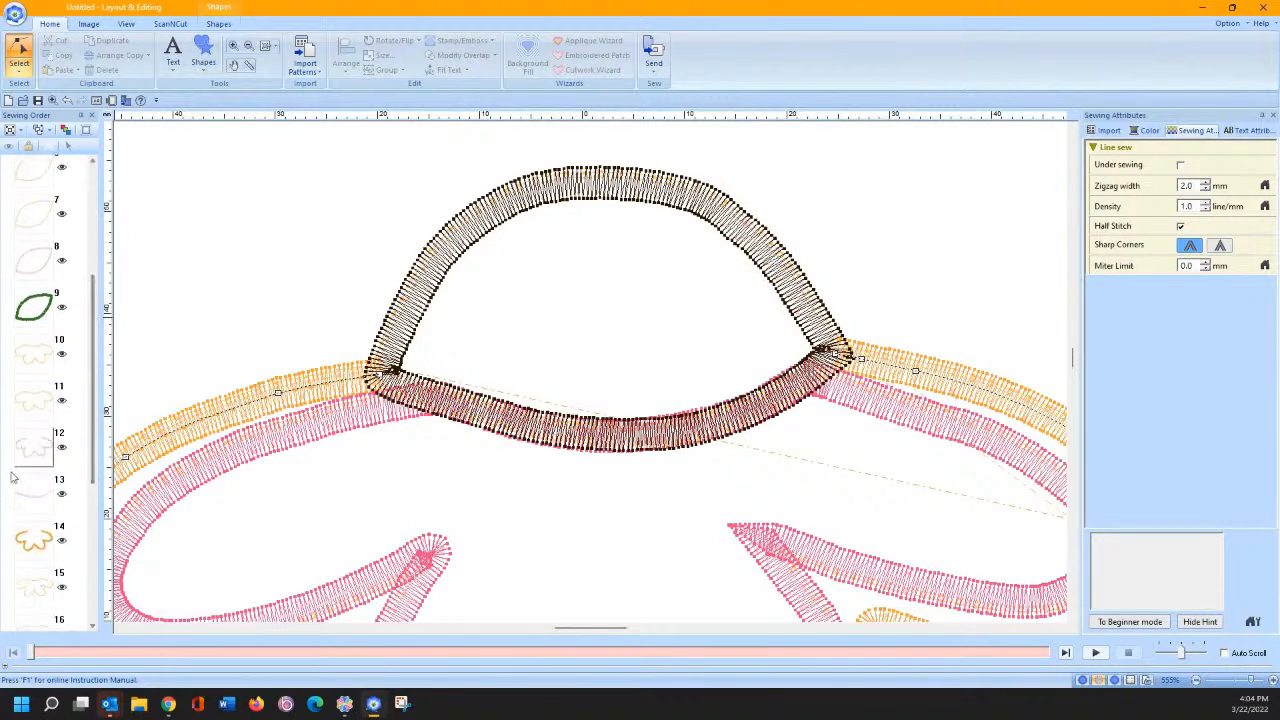
left_click(30, 498)
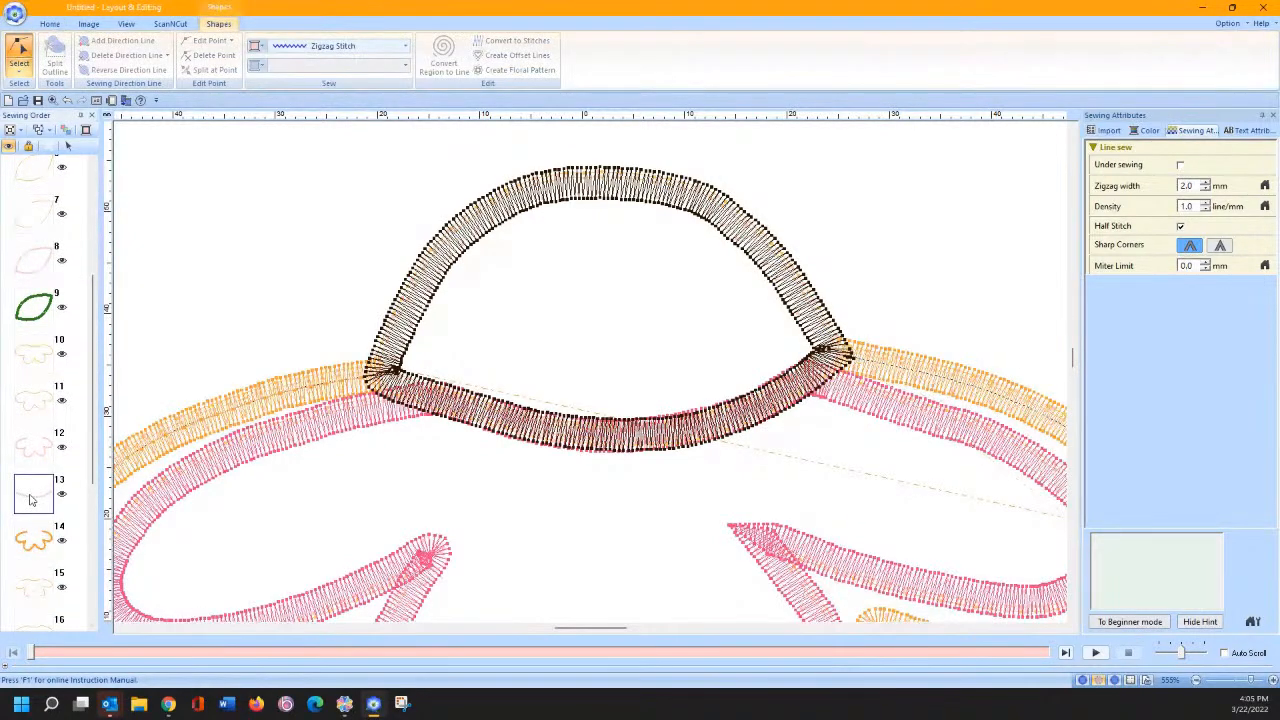
left_click(68, 147)
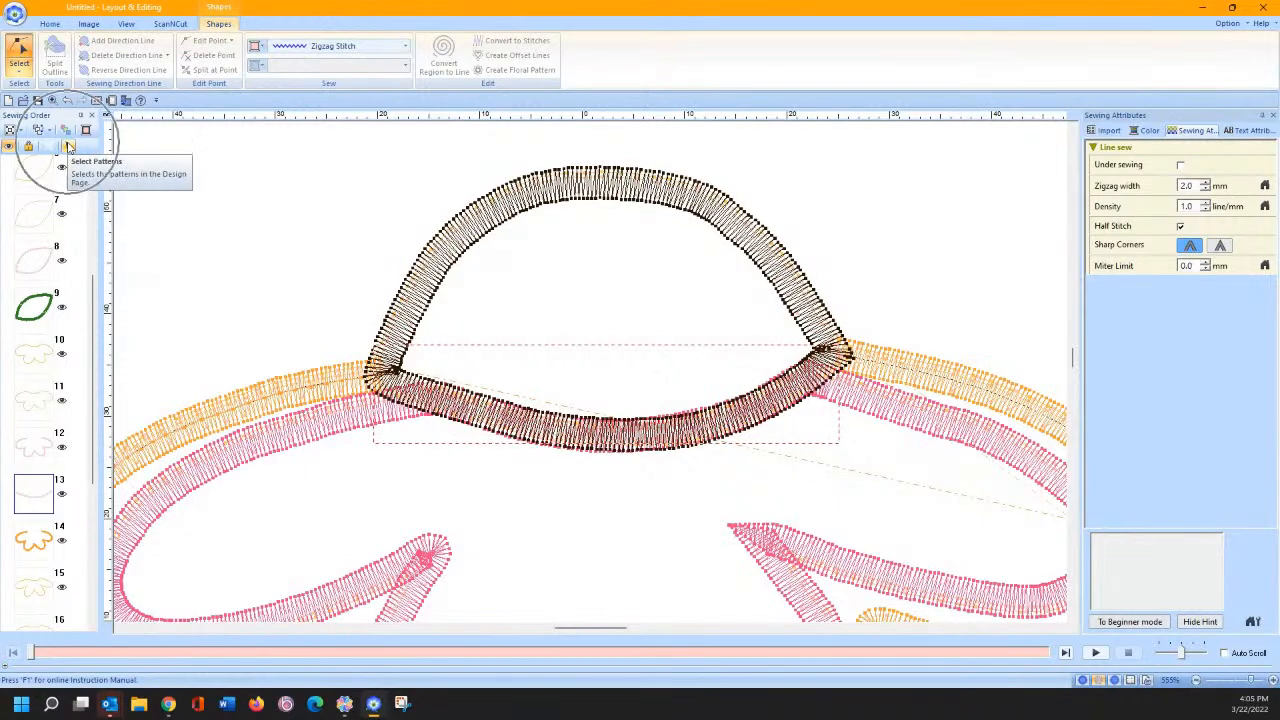
left_click(310, 240)
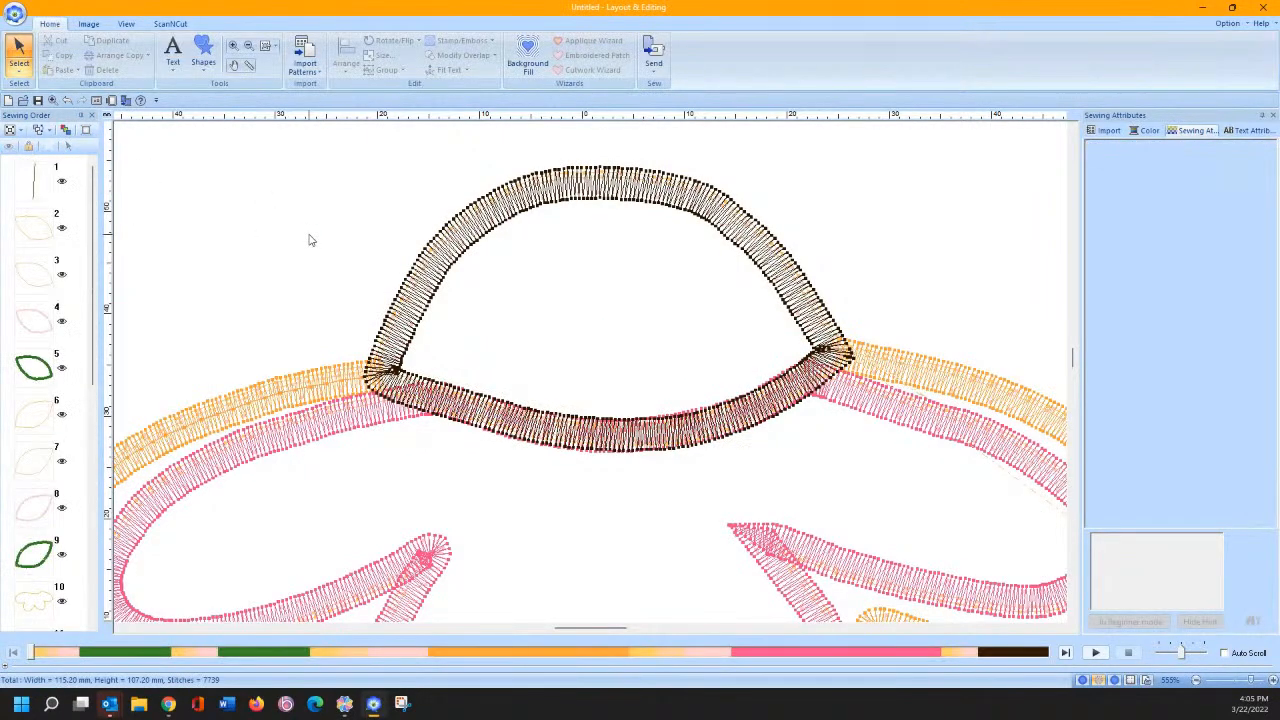
Step: Split the inner petal's light pink zigzag outline, pattern 16, at both points where it passes under the dome's lower corners
left_click_drag(92, 256, 95, 400)
left_click(35, 541)
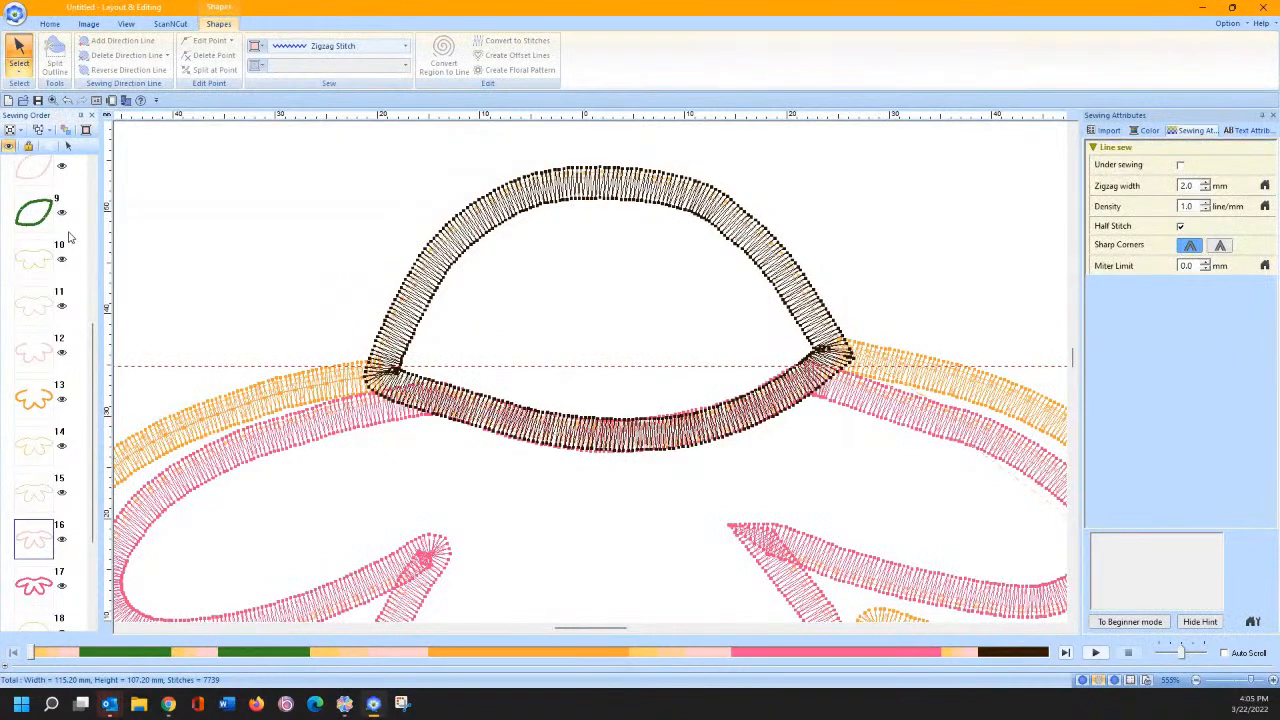
left_click(22, 72)
left_click(48, 104)
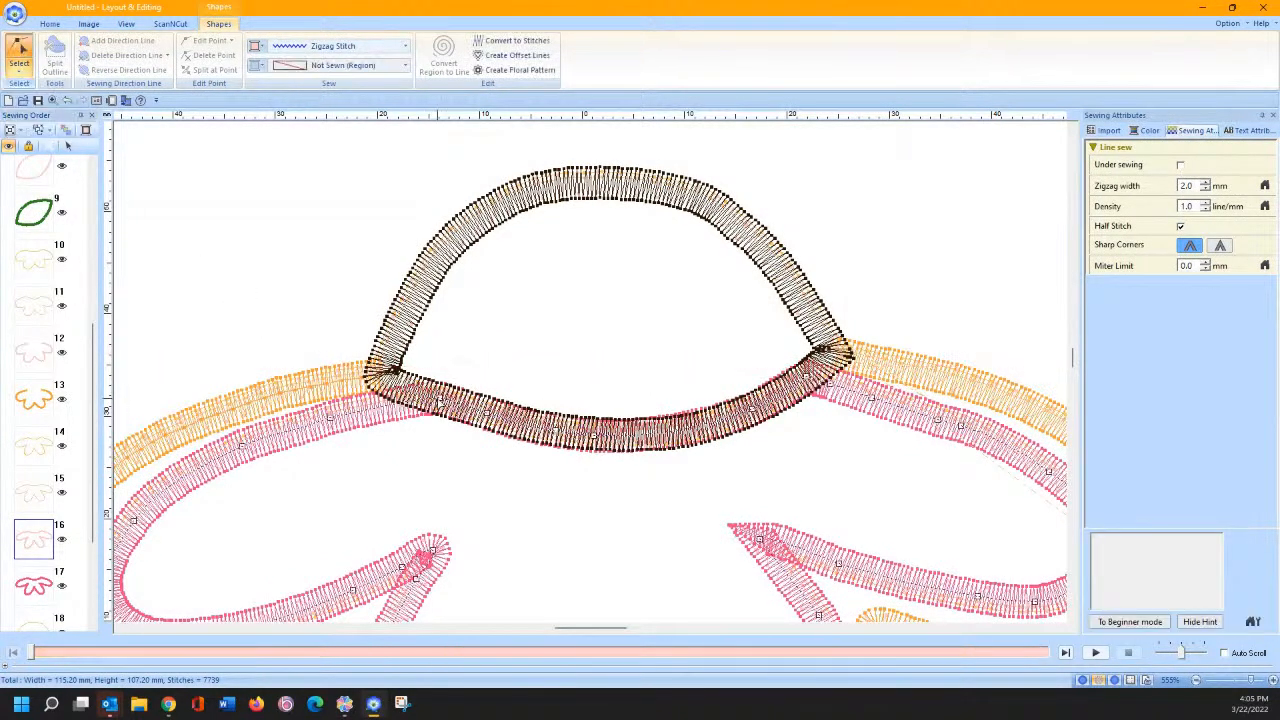
right_click(438, 401)
left_click(465, 490)
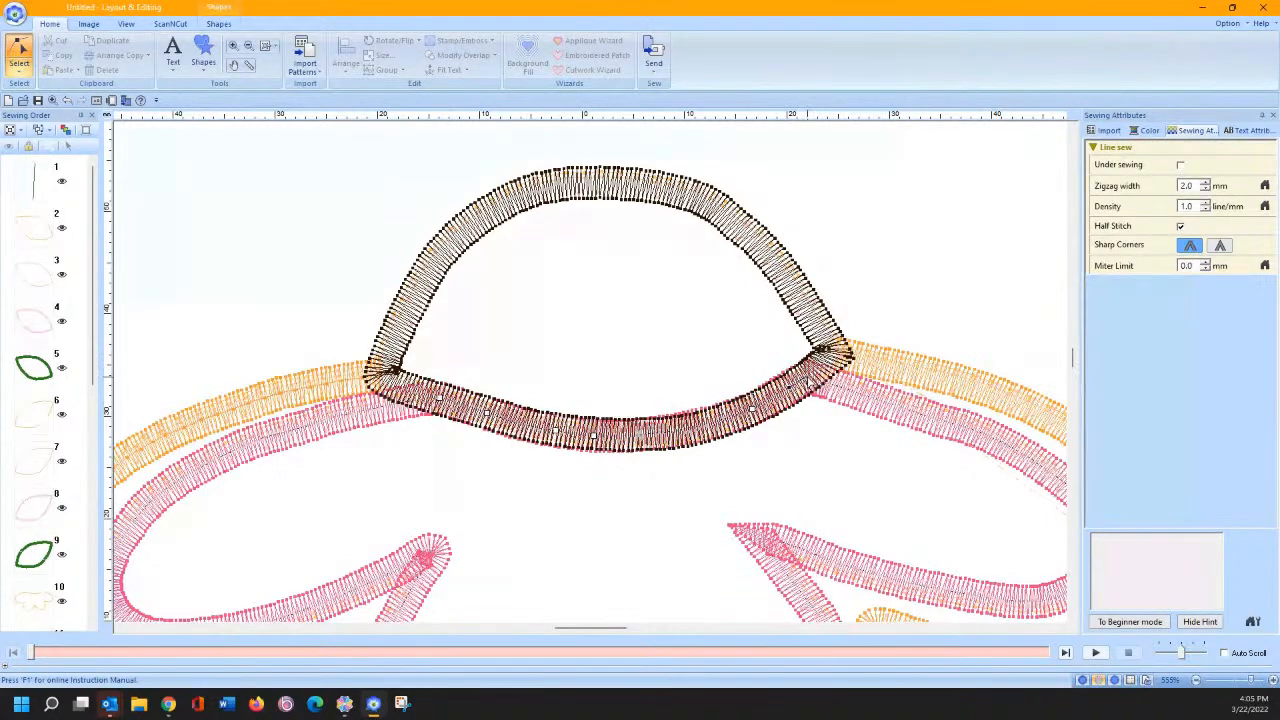
right_click(806, 378)
left_click(830, 472)
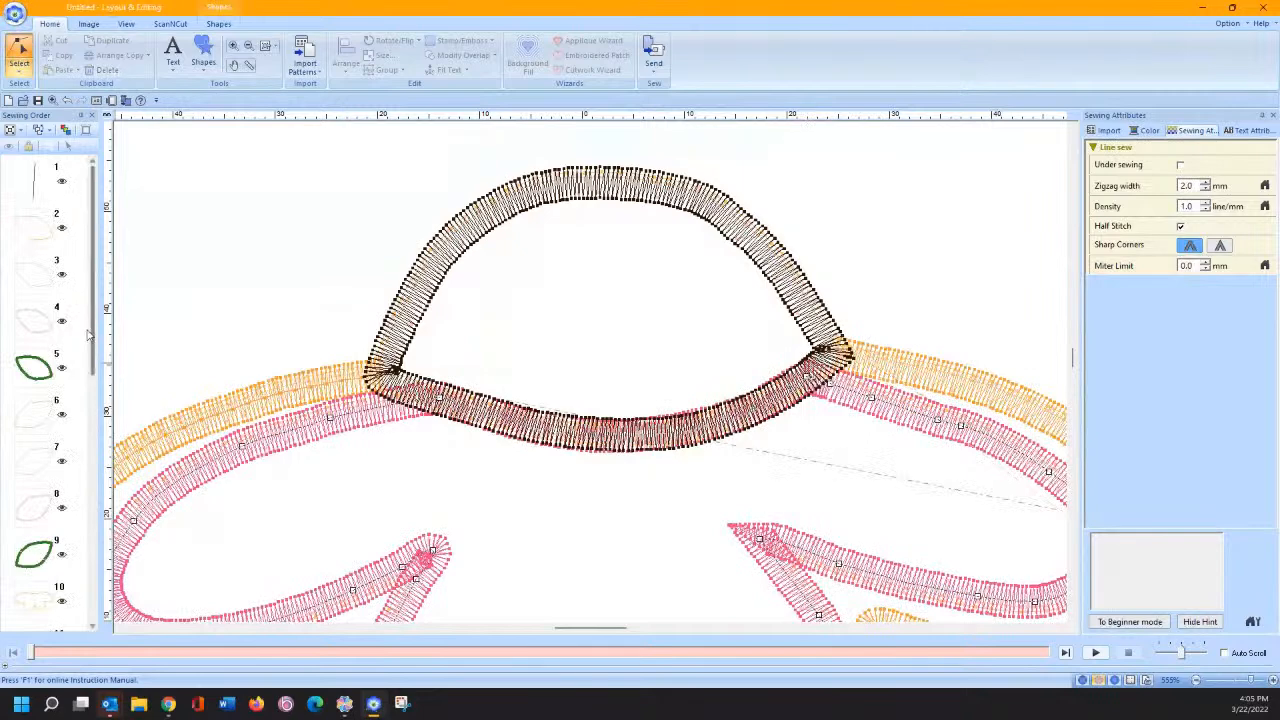
Step: Delete the split-off light pink segment of the inner petal outline, pattern 17, beneath the dome's lower edge
left_click_drag(90, 335, 100, 509)
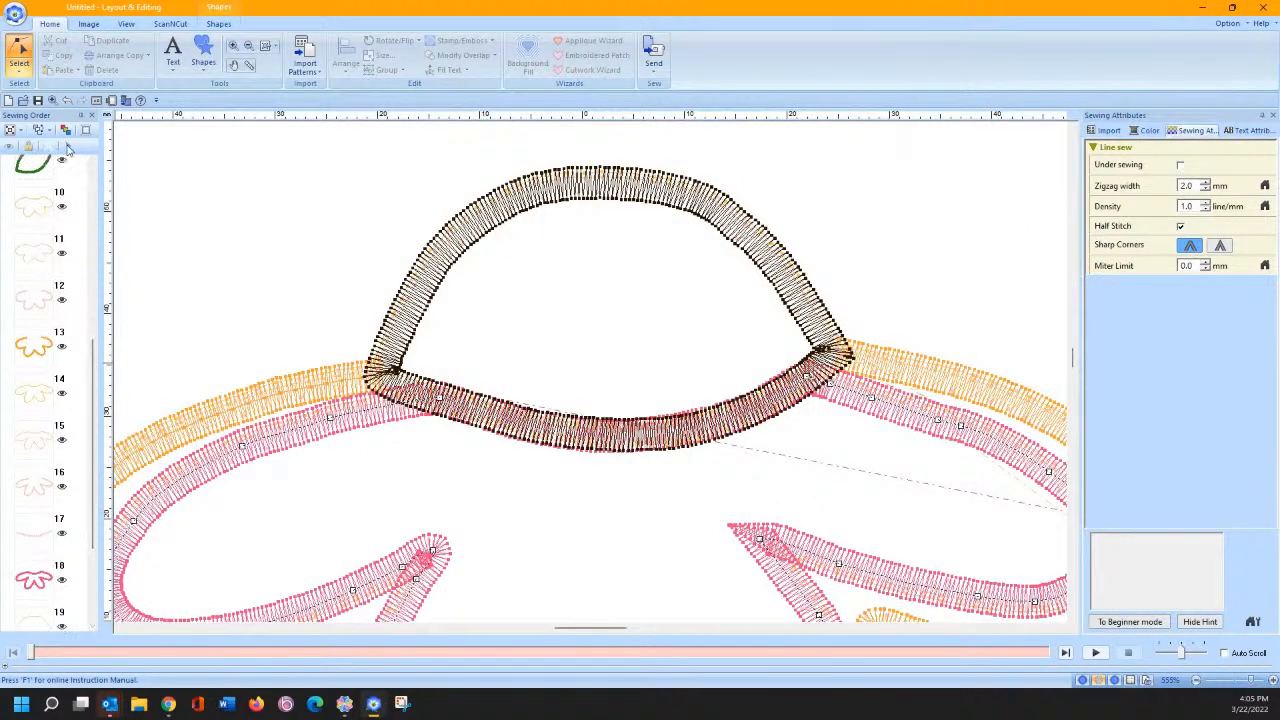
left_click(47, 548)
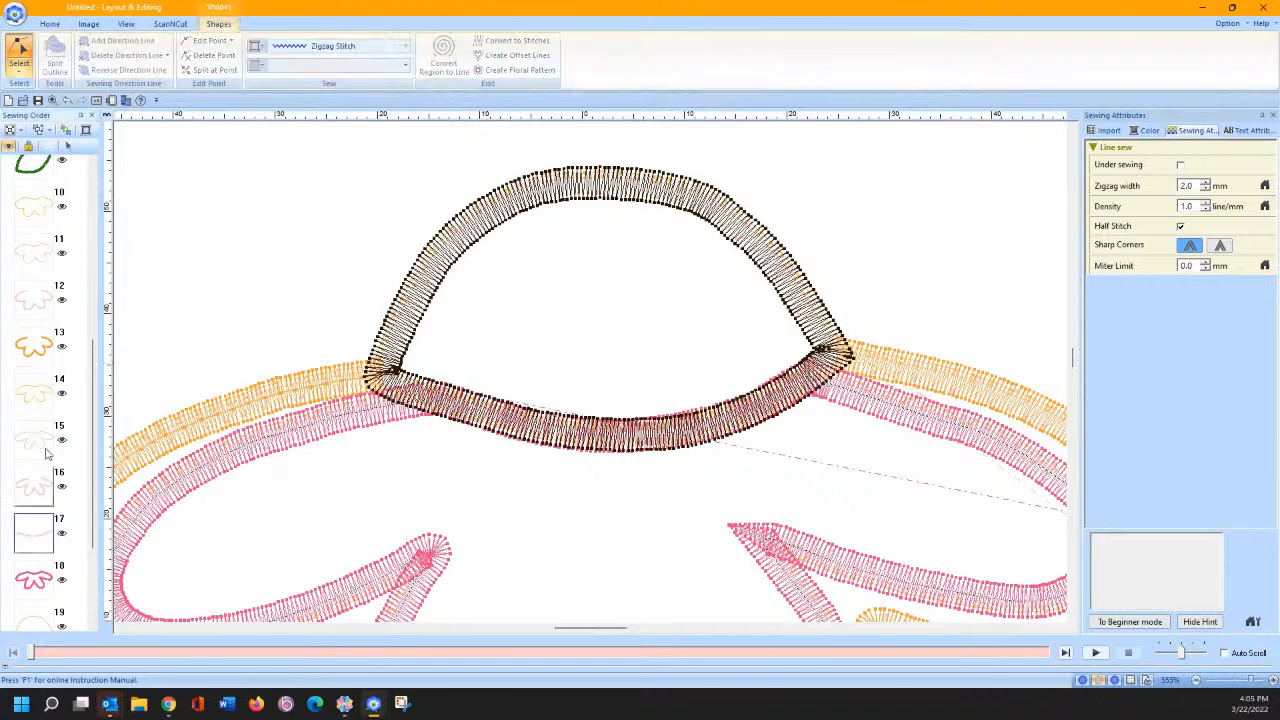
left_click(68, 147)
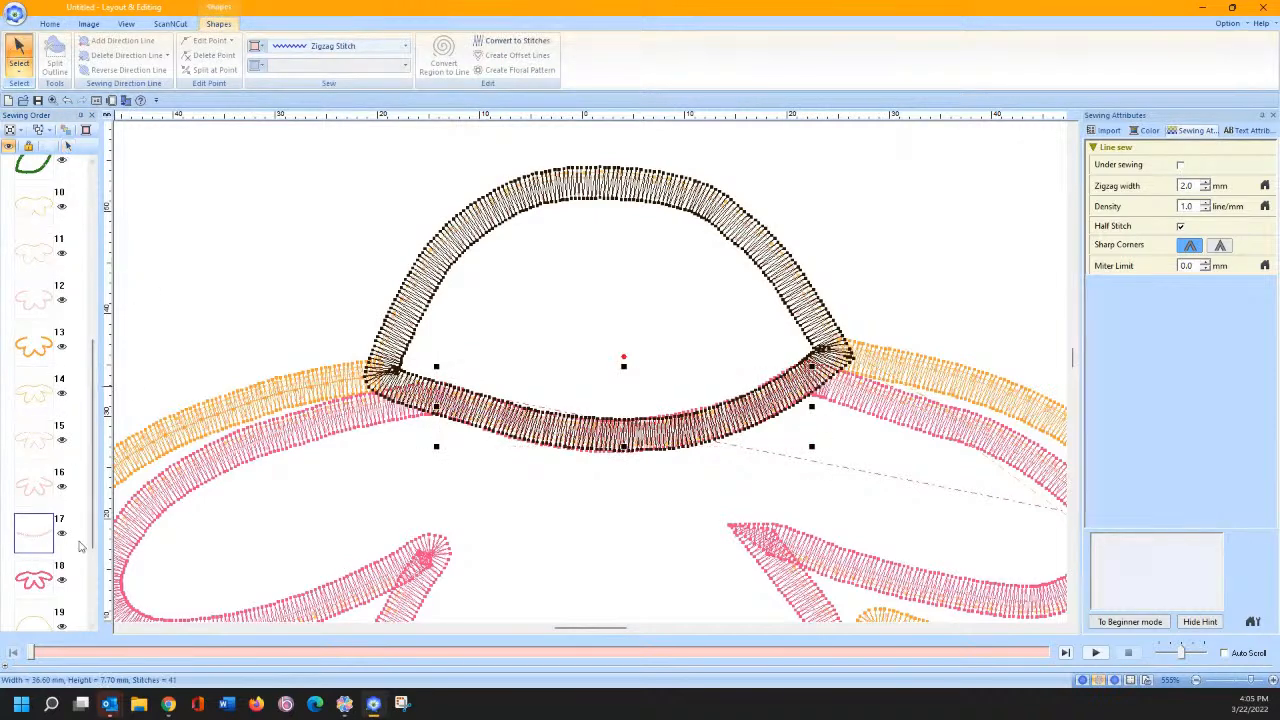
left_click(181, 531)
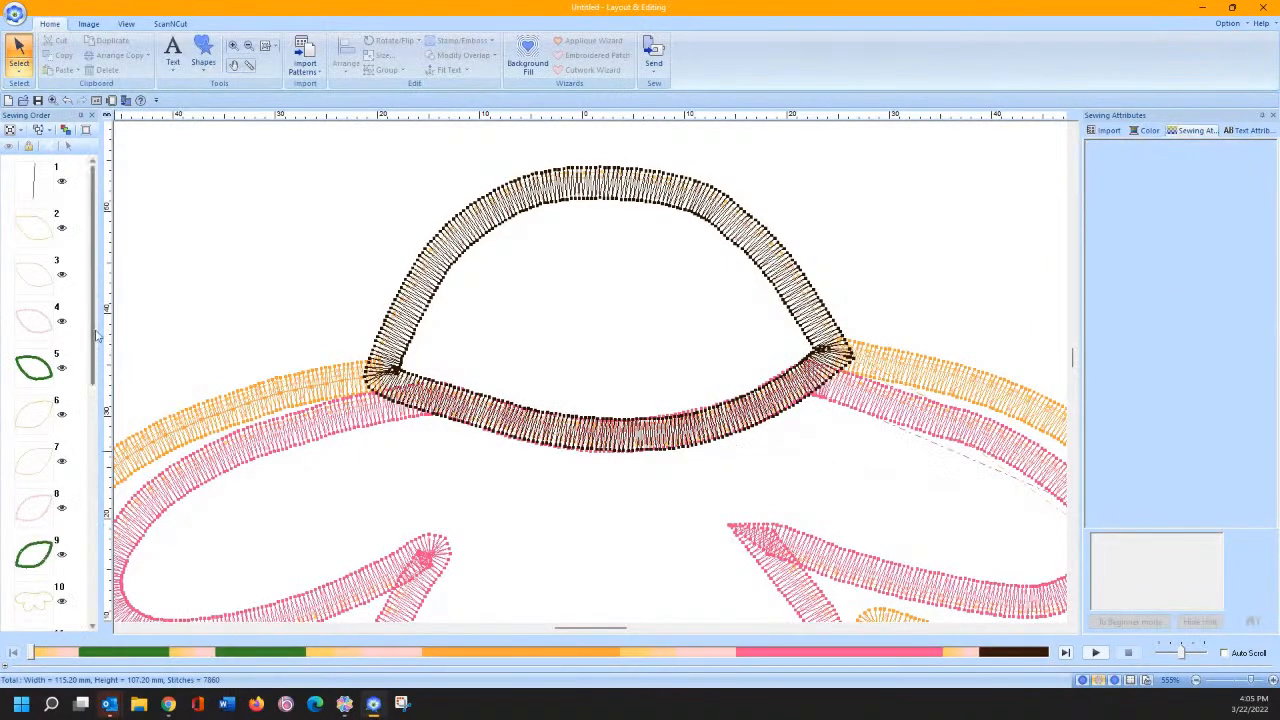
Step: Split the inner petal's dark pink covering zigzag, pattern 17, at both points beneath the dome's lower corners
scroll(70, 420, "down", 10)
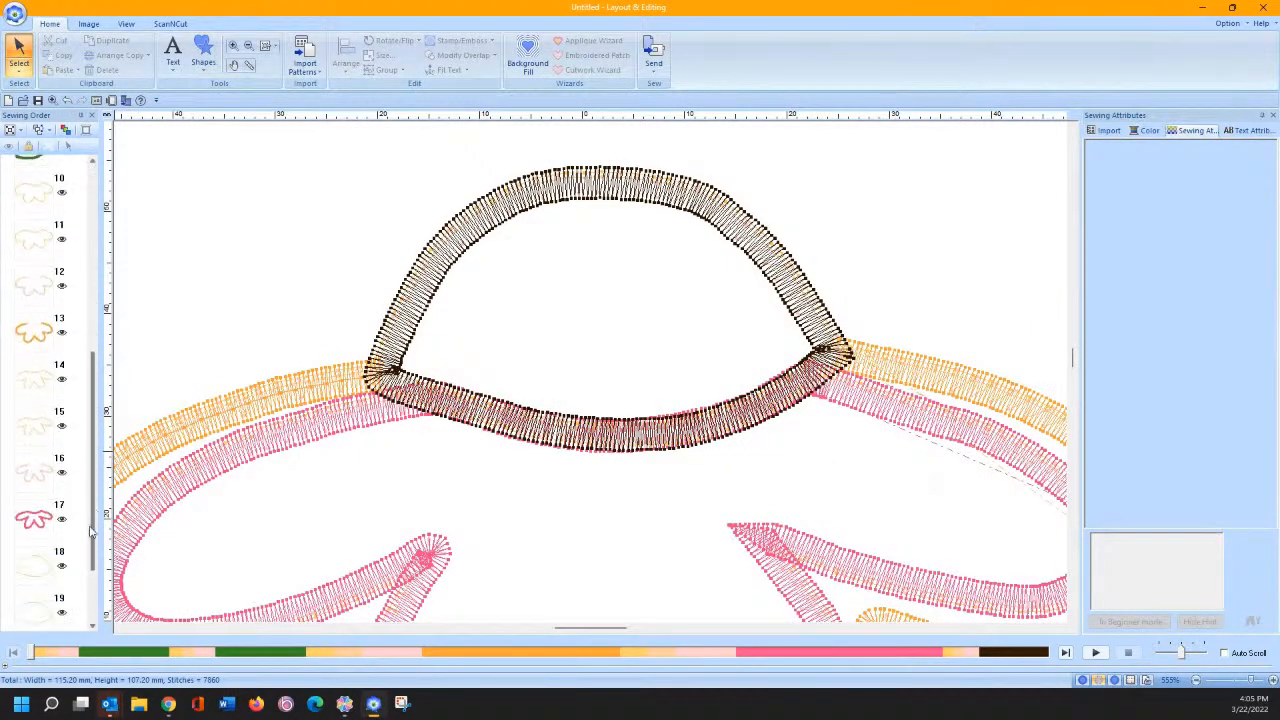
left_click(50, 505)
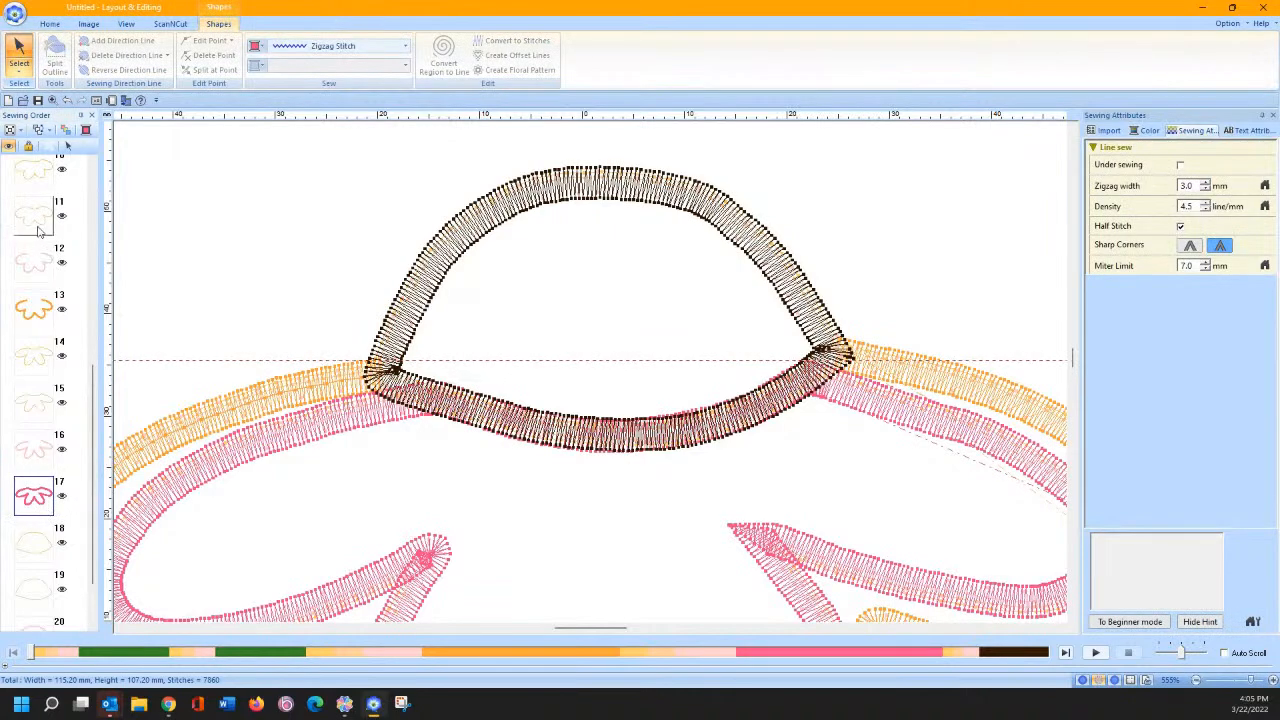
left_click(20, 66)
left_click(47, 105)
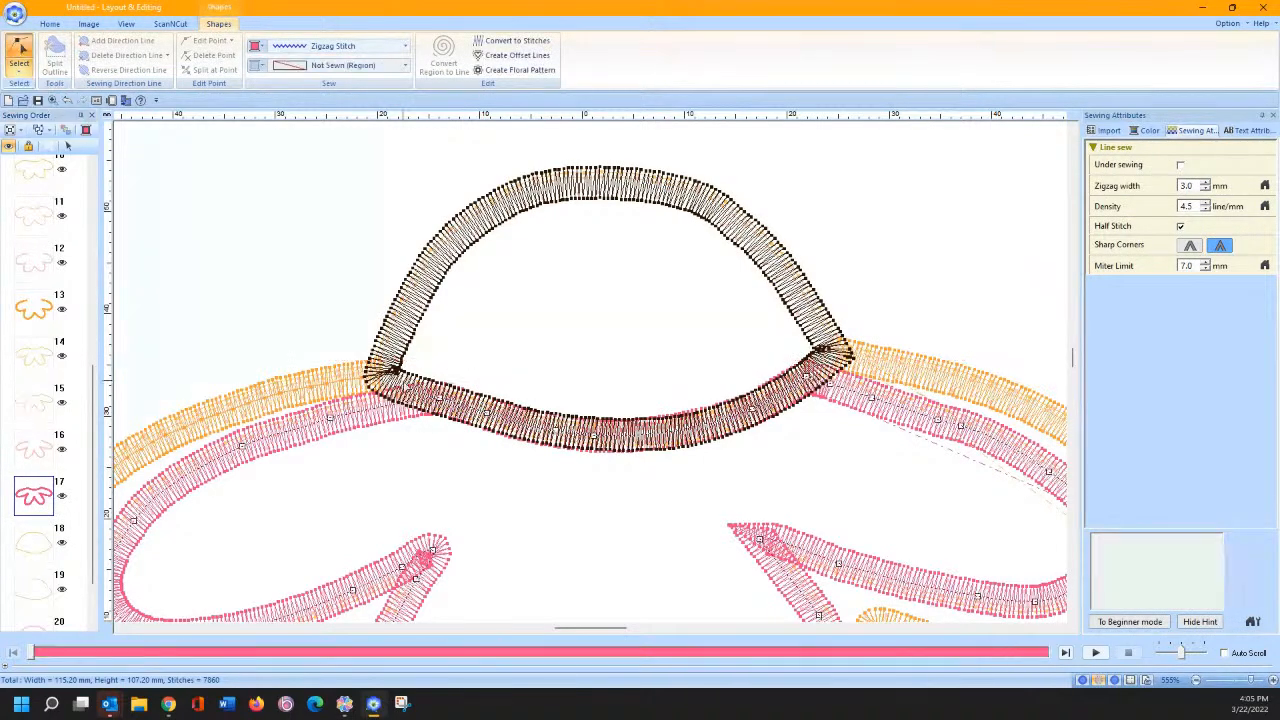
right_click(440, 399)
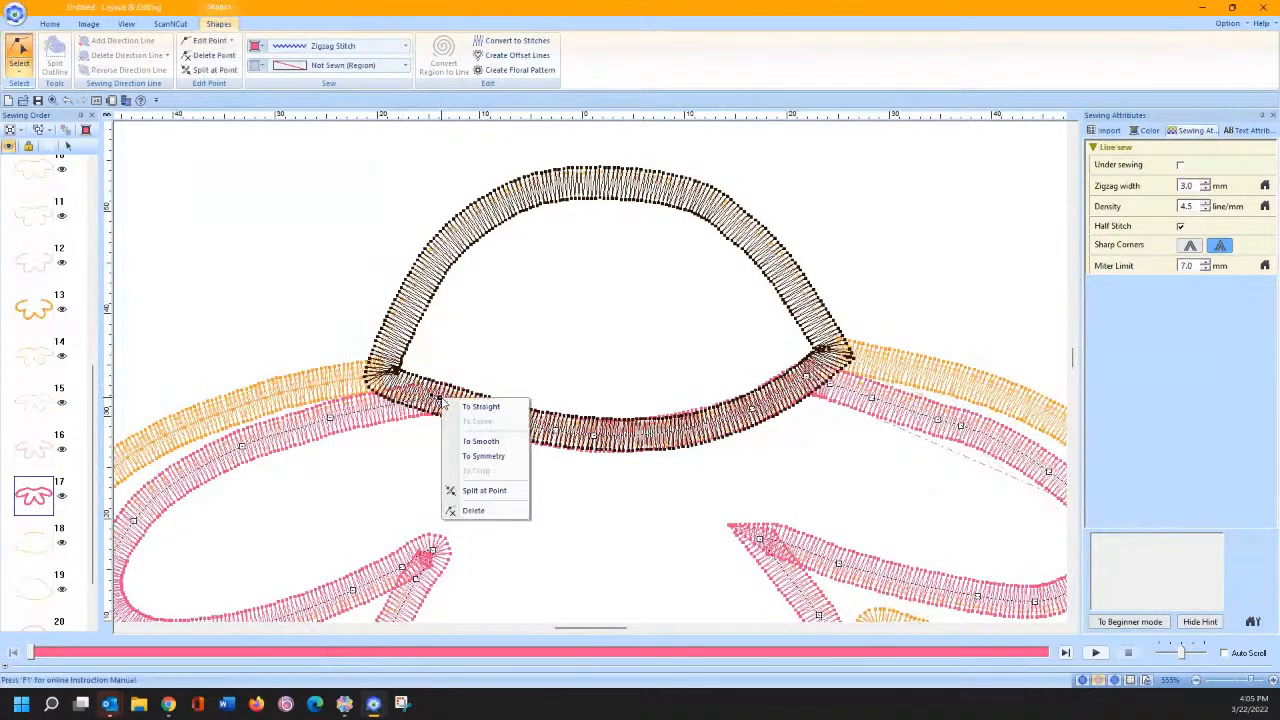
left_click(470, 490)
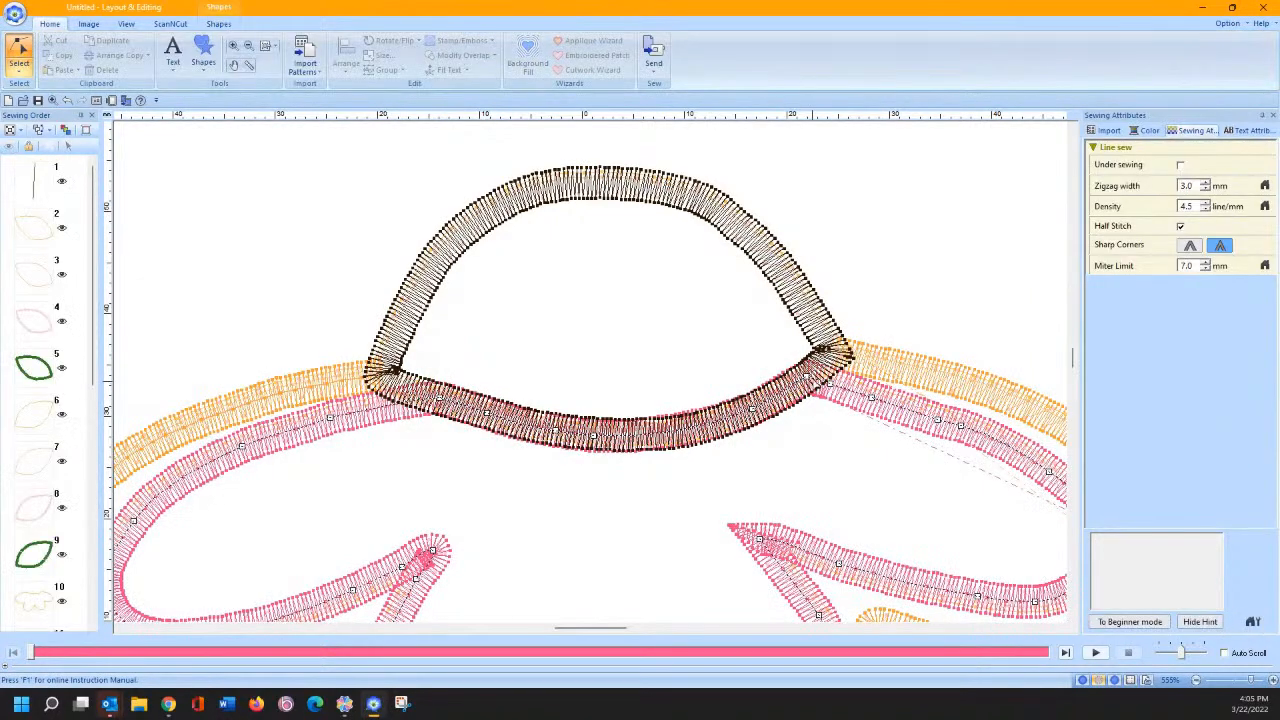
right_click(806, 376)
left_click(834, 468)
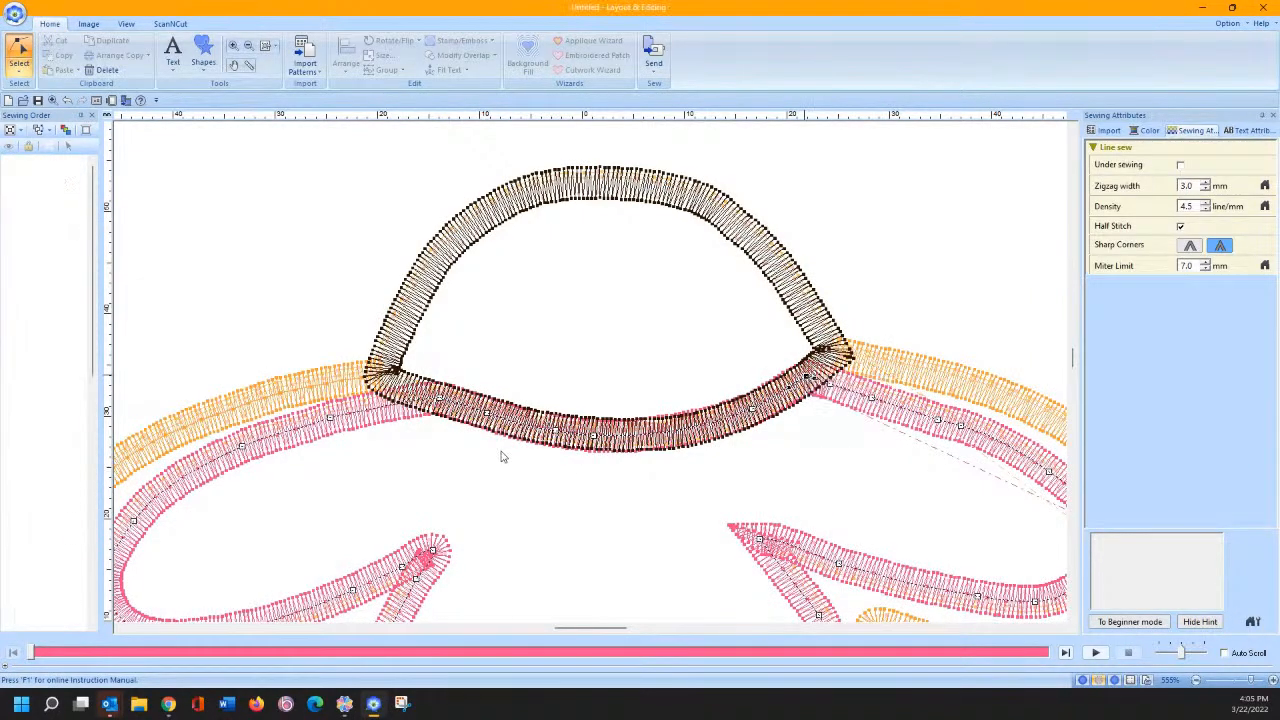
Step: Delete the split-off dark pink covering segment, pattern 18, beneath the dome's lower edge
scroll(92, 372, "down", 5)
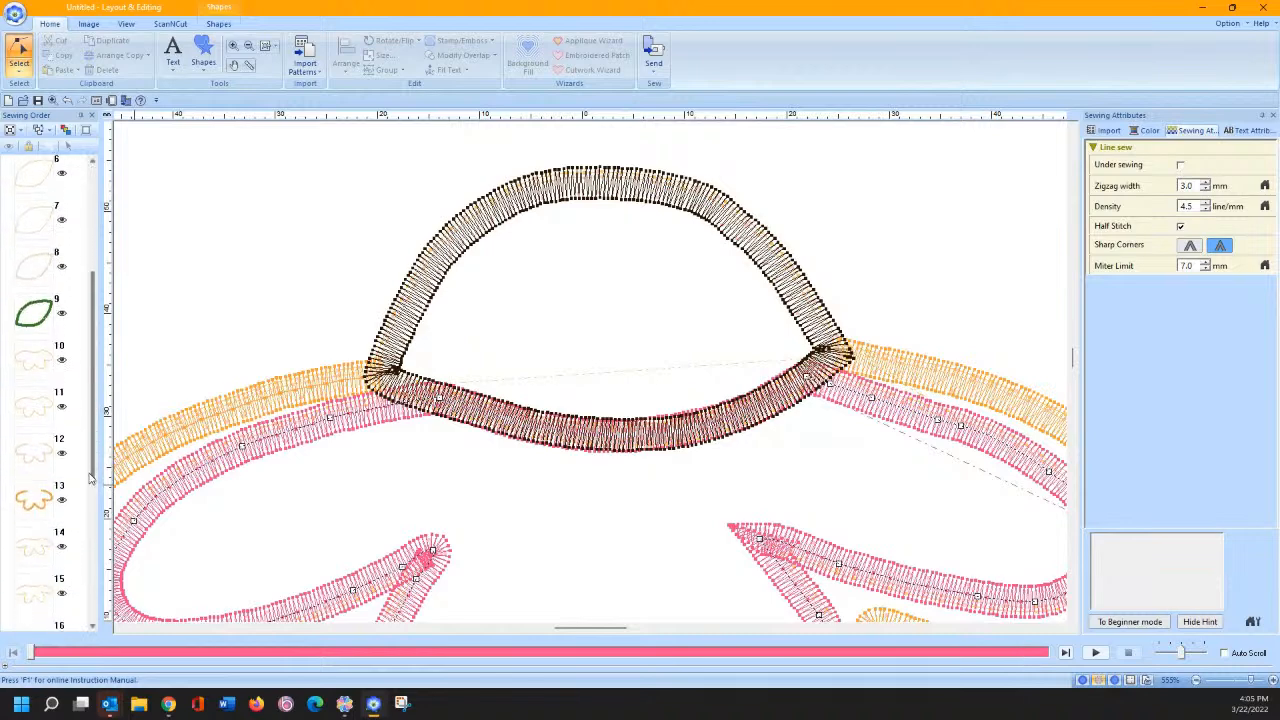
left_click(46, 535)
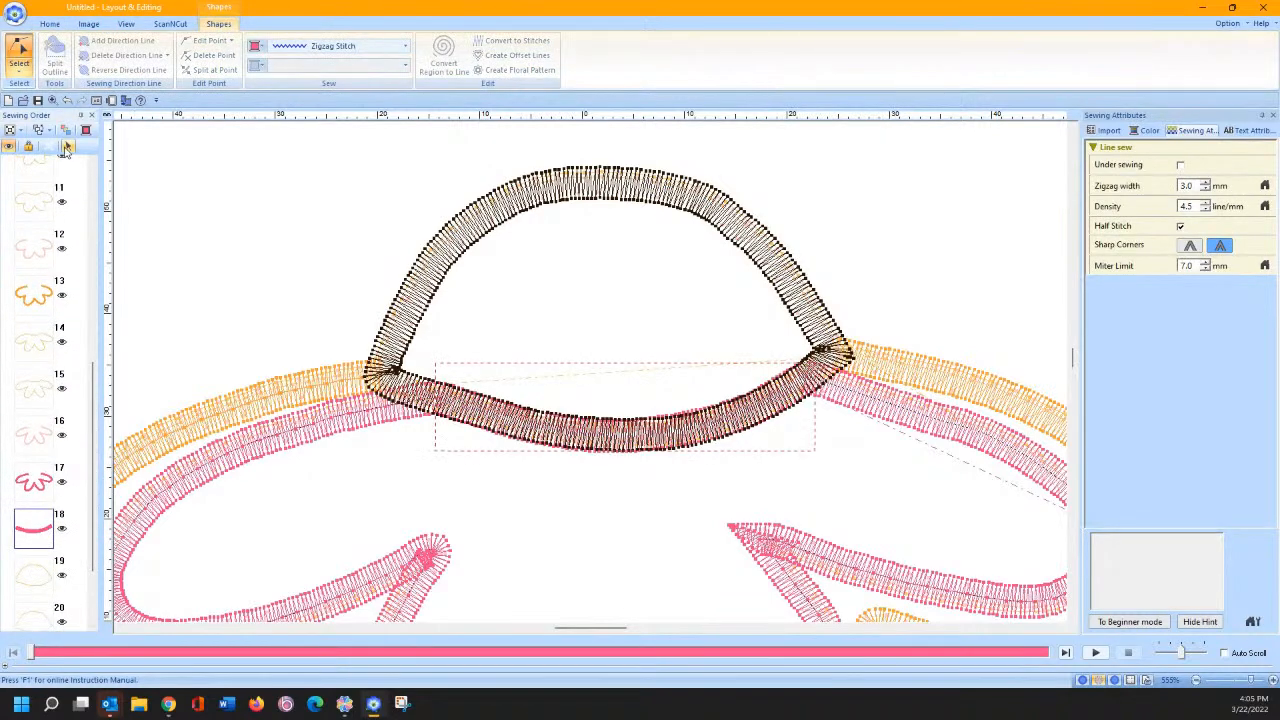
left_click(66, 148)
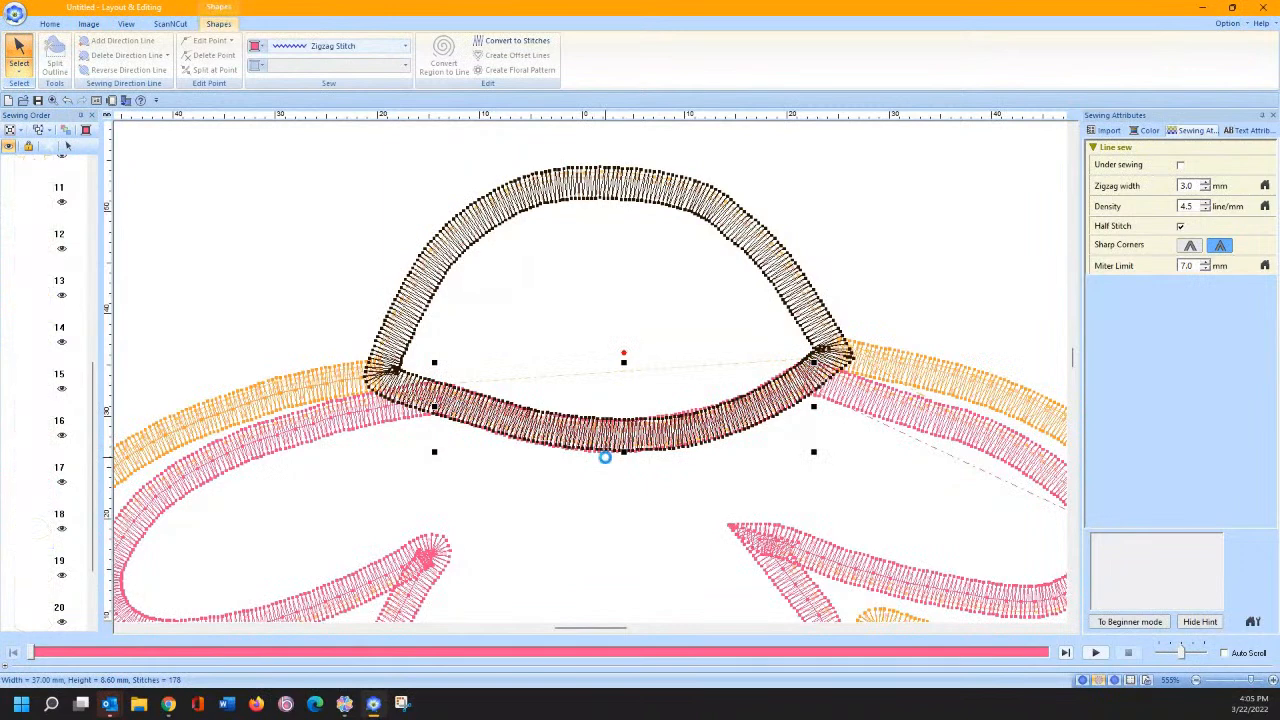
left_click(605, 463)
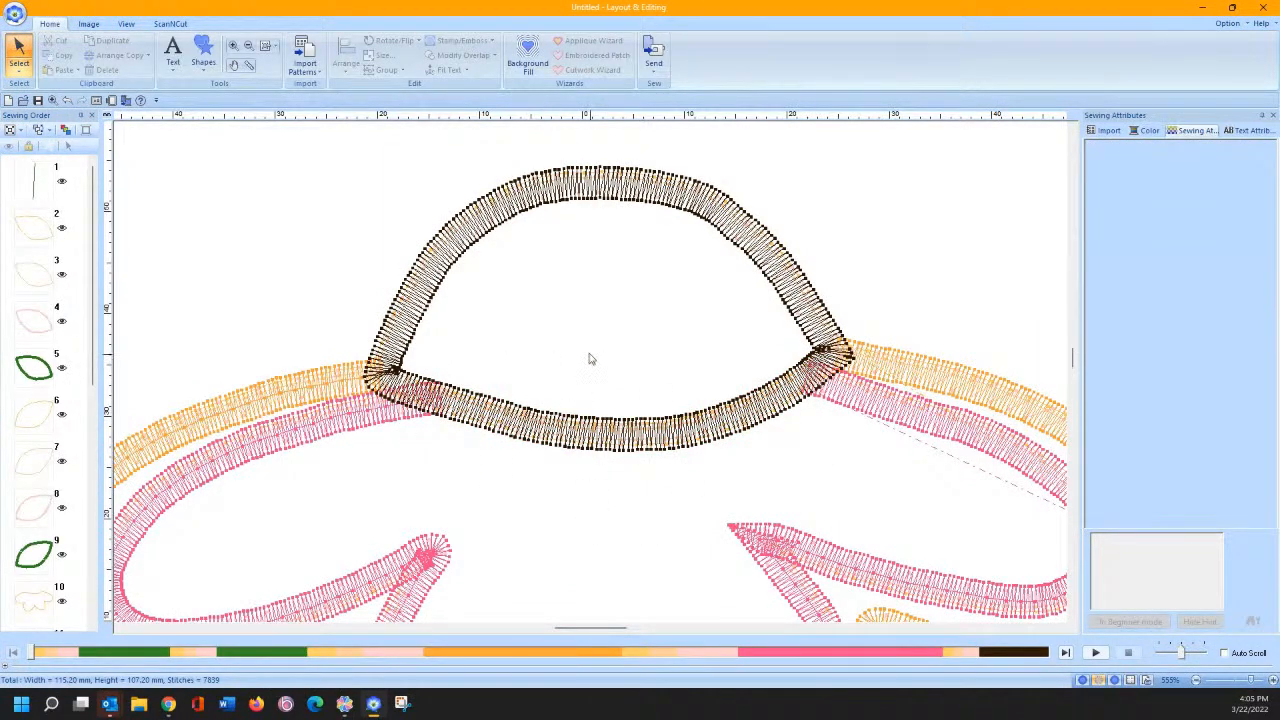
Step: Shorten the left end of the inner petal's dark pink covering stitch, pattern 17, so it stops closer to the dome's lower-left corner
scroll(50, 450, "down", 5)
left_click(25, 572)
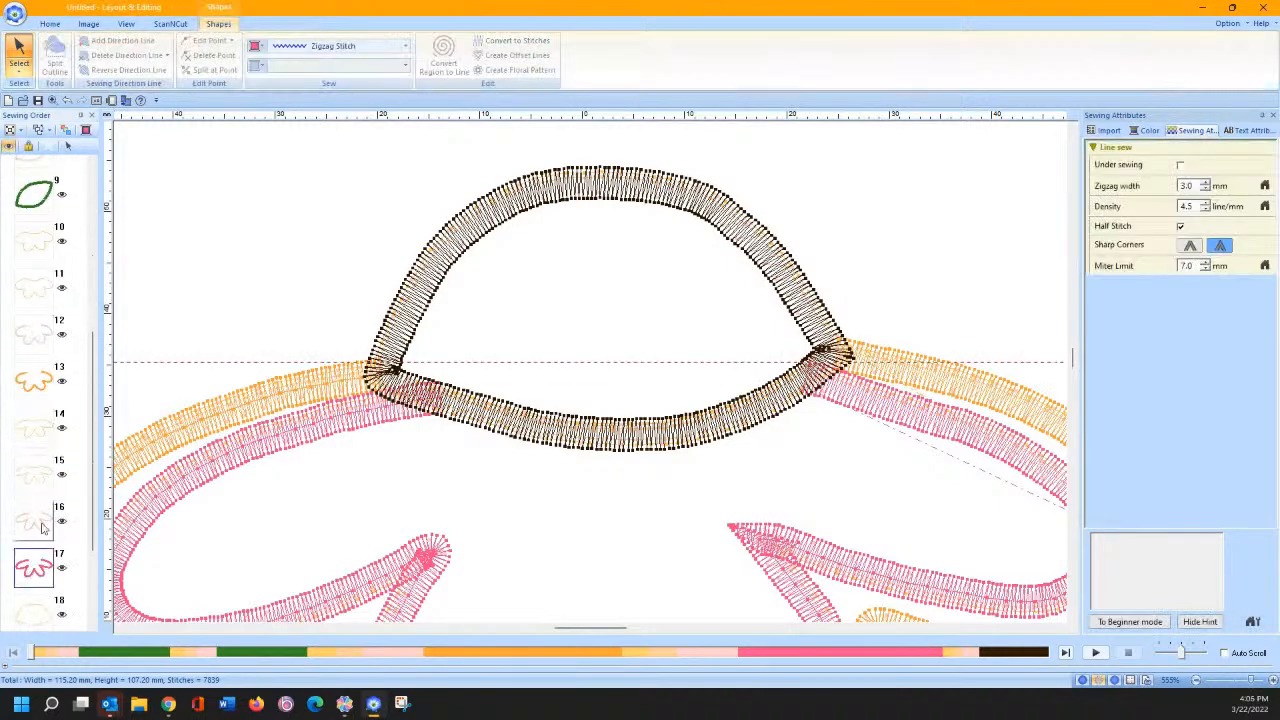
left_click(19, 72)
left_click(47, 106)
left_click(421, 400)
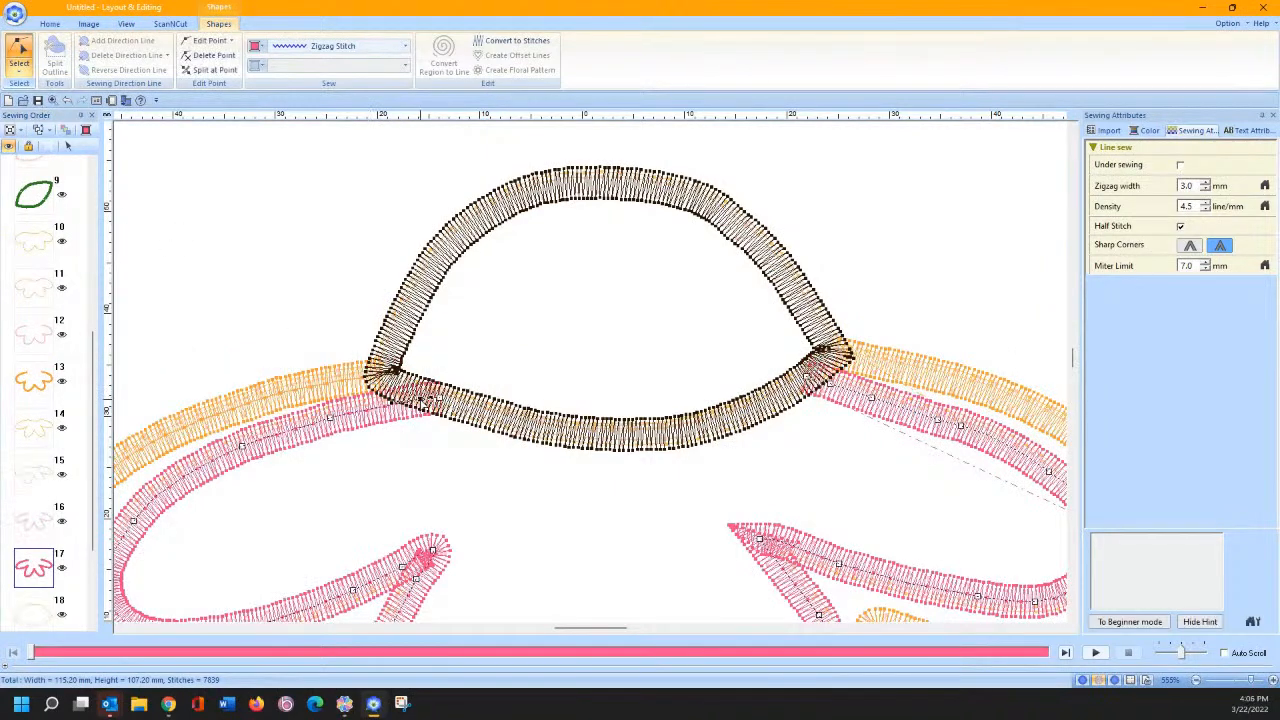
key("Delete")
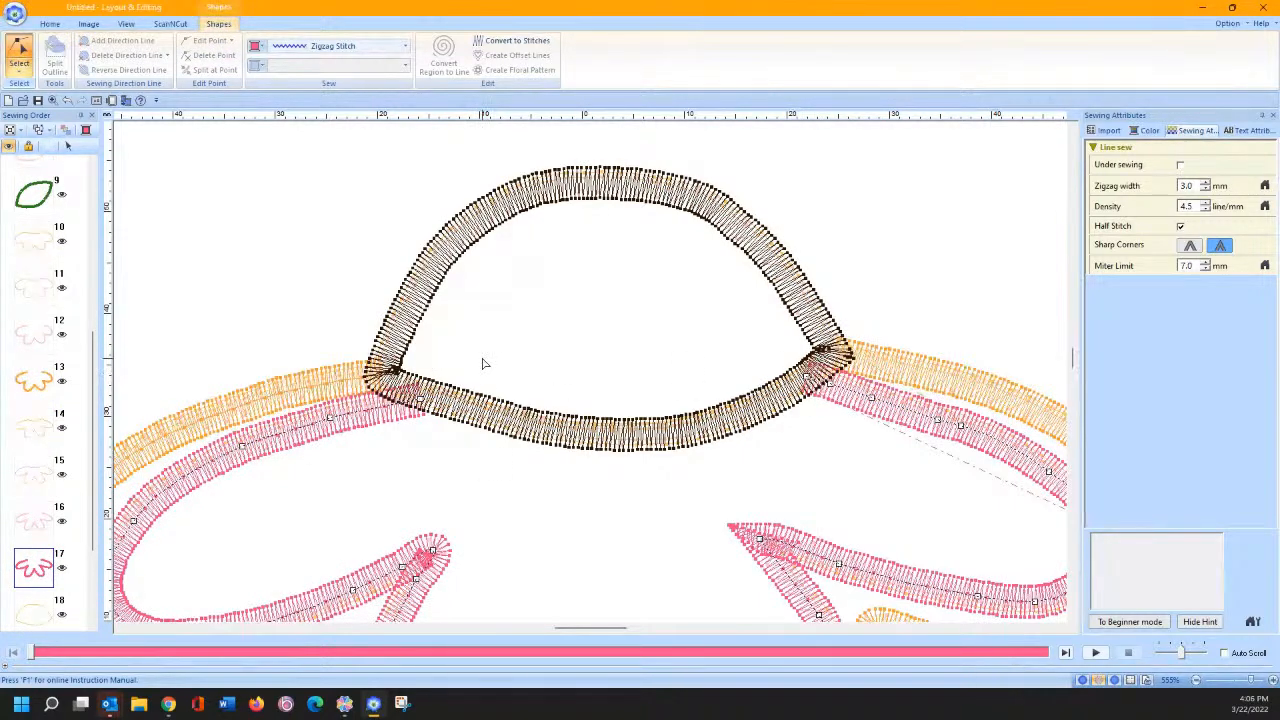
Step: Add a point on the left leaf's light pink zigzag outline, pattern 4, at its upper crossing with the orange petal stitch, and split it there
scroll(590, 370, "down", 4)
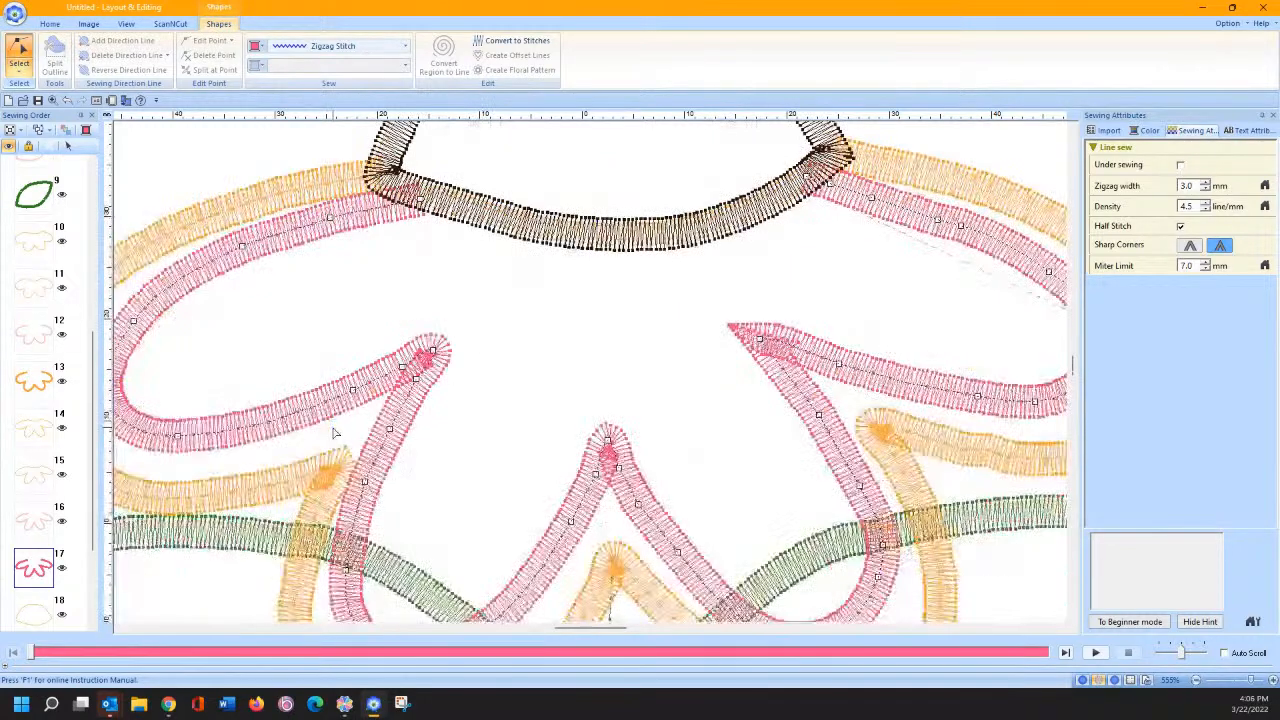
scroll(590, 370, "down", 2)
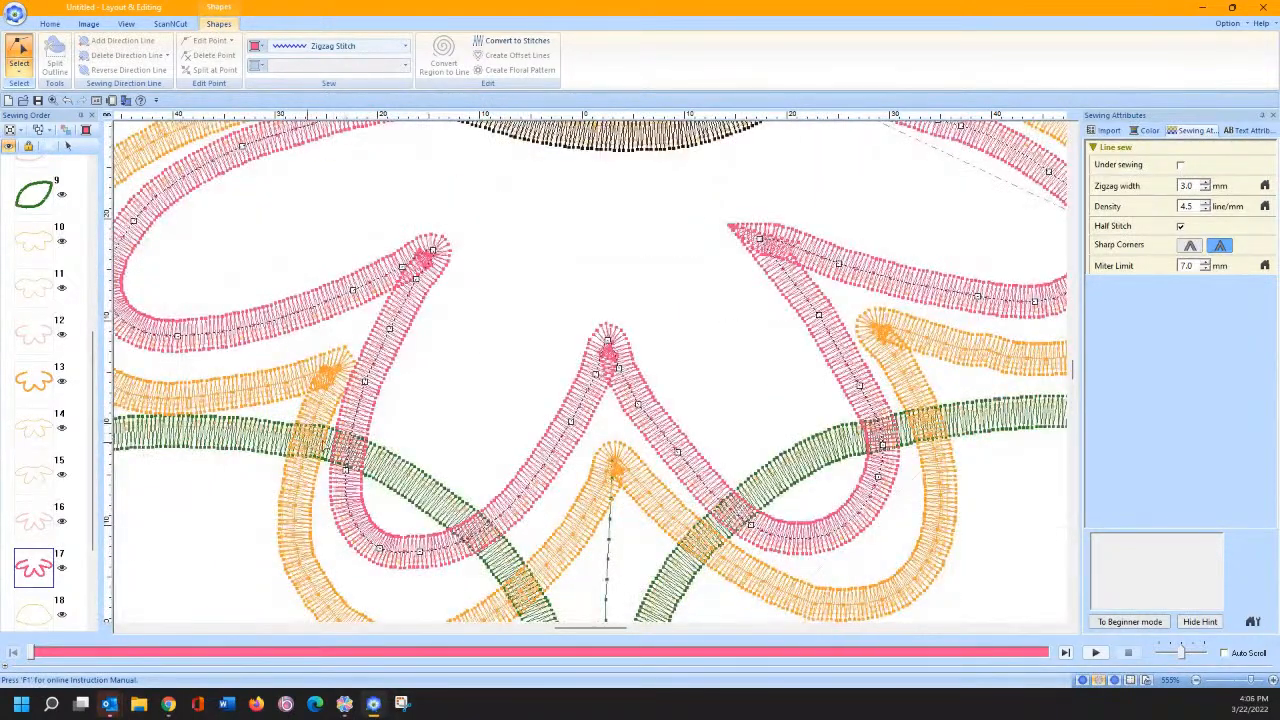
scroll(590, 370, "down", 2)
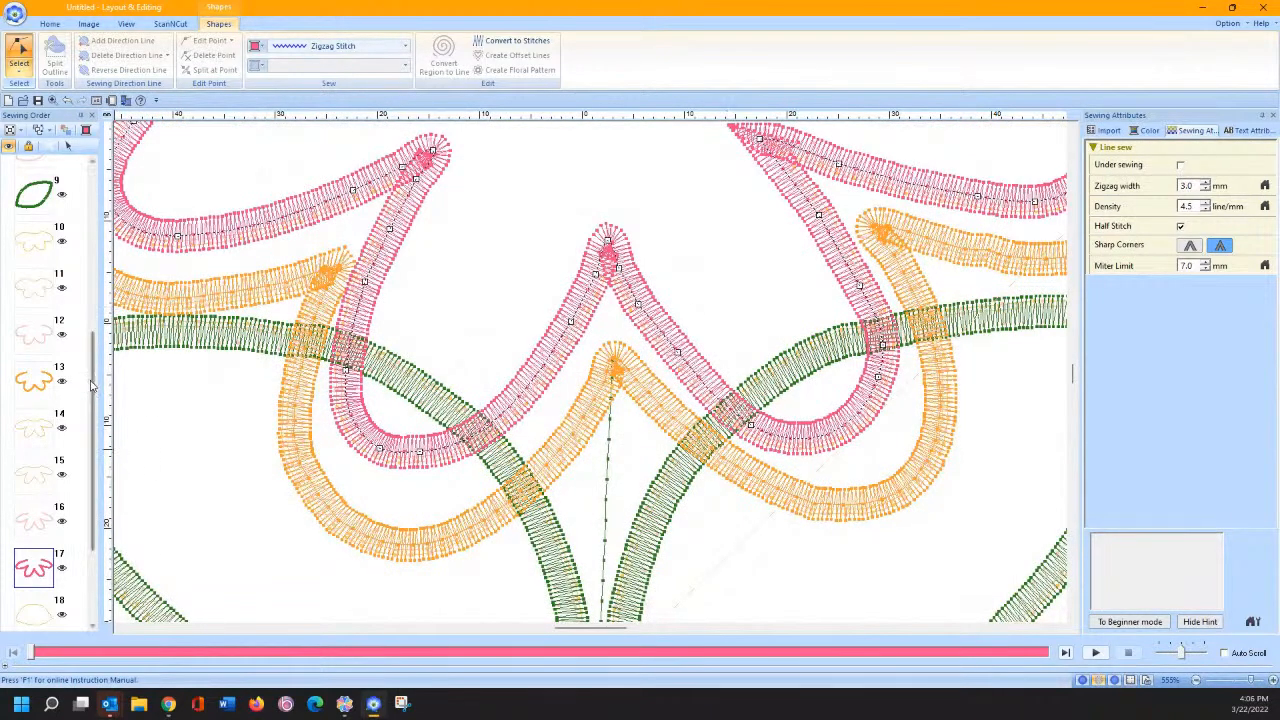
scroll(40, 560, "down", 3)
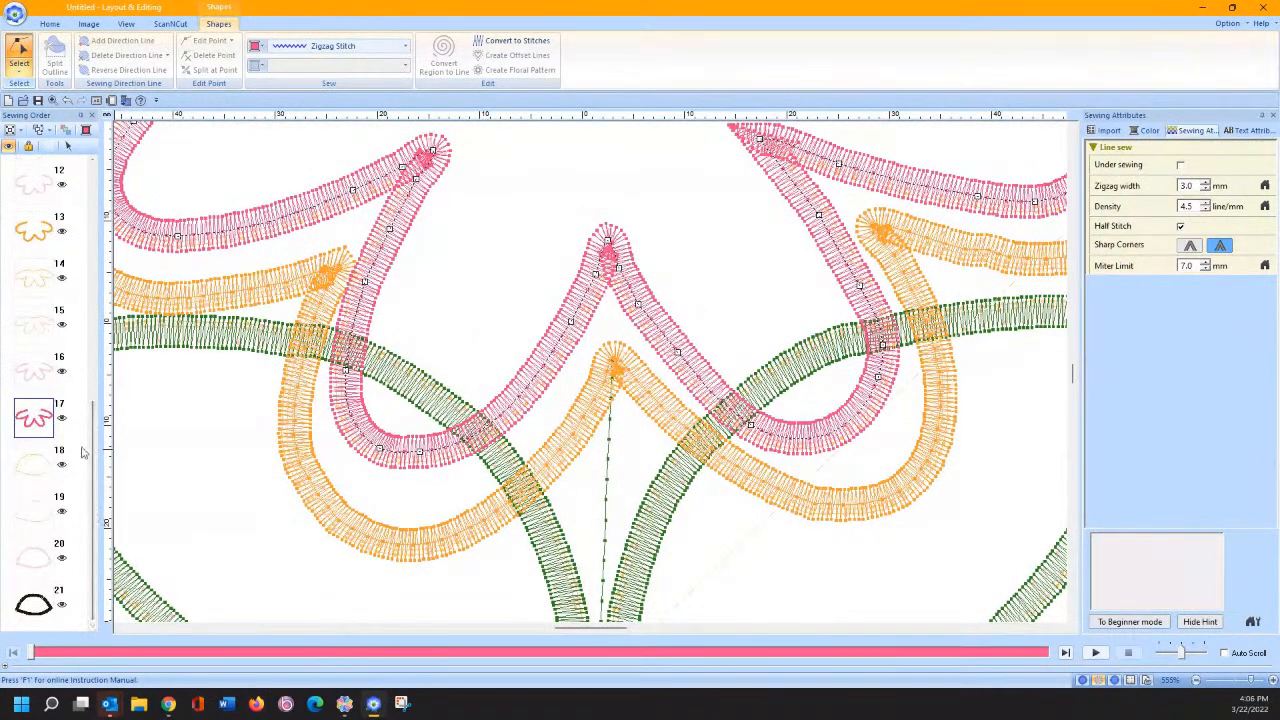
left_click_drag(92, 519, 92, 283)
left_click(34, 318)
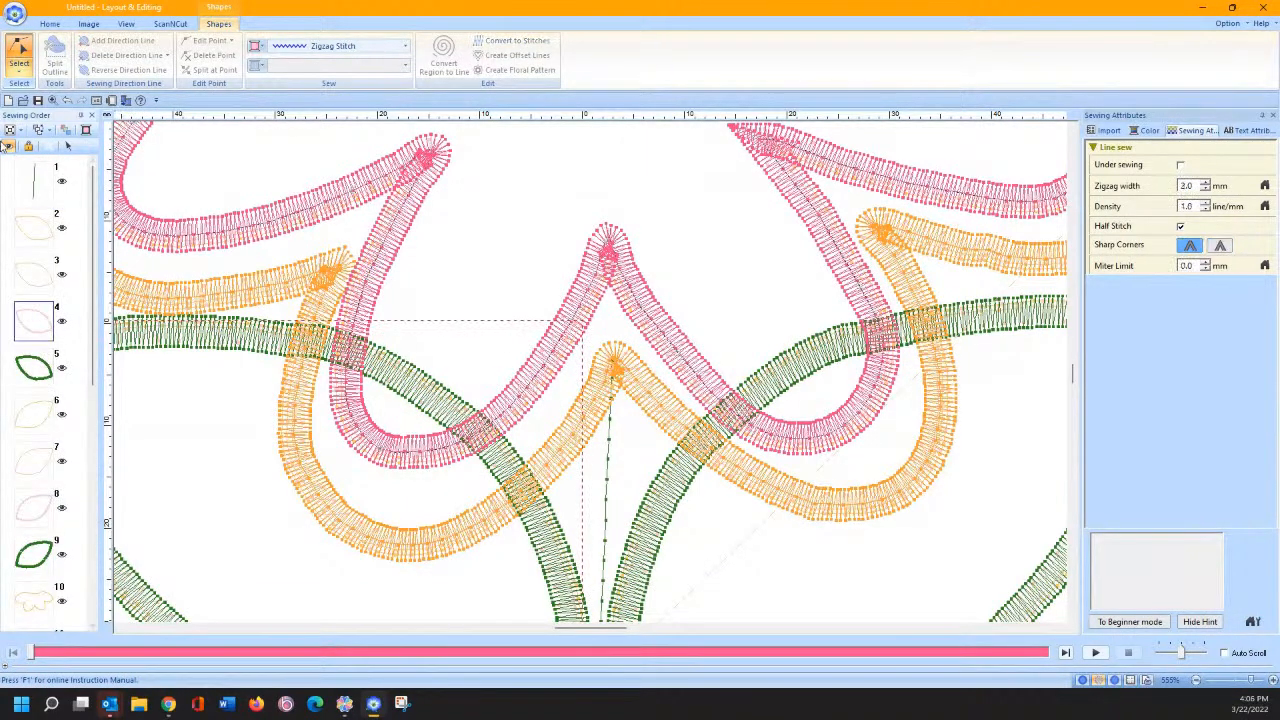
left_click(258, 288)
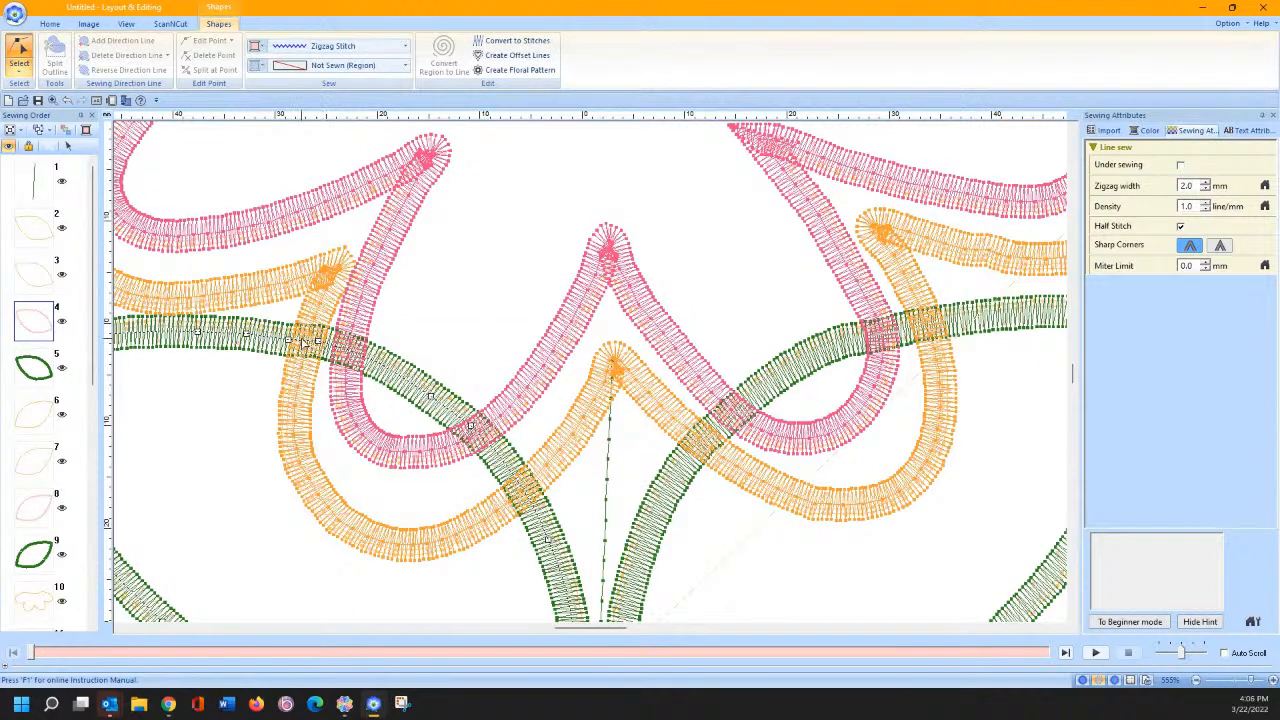
left_click(300, 342)
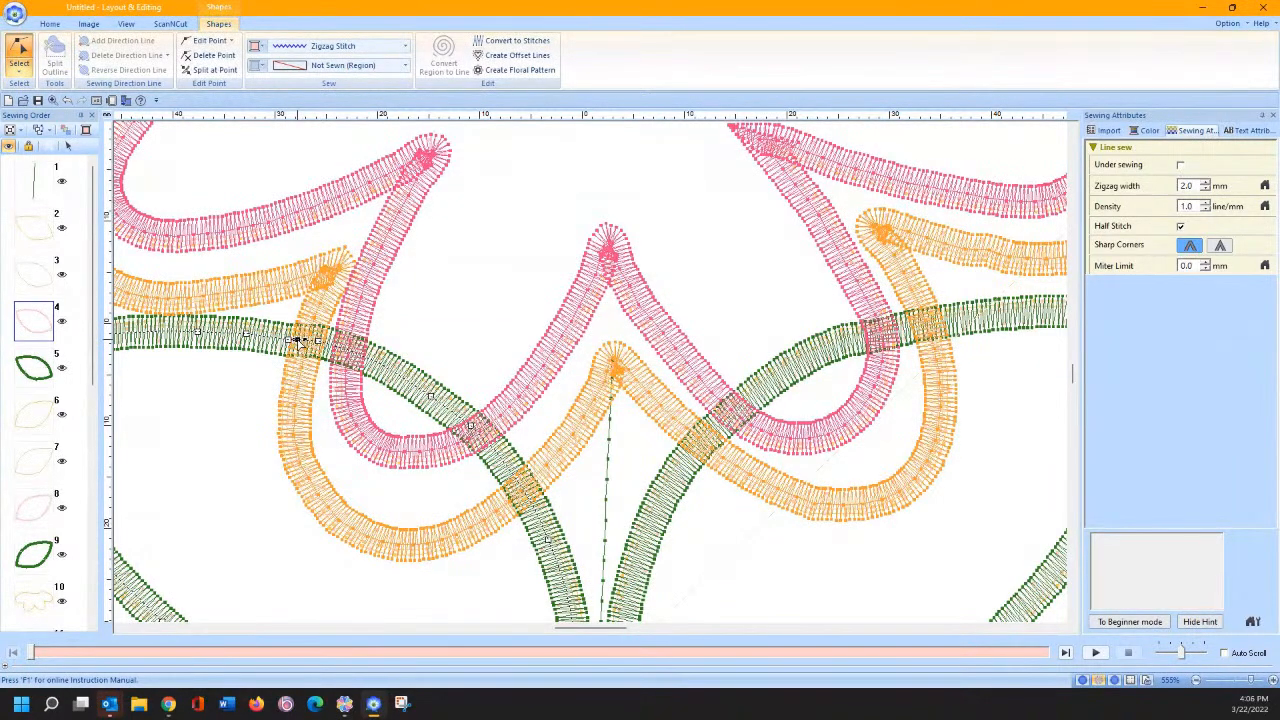
right_click(300, 342)
left_click(340, 434)
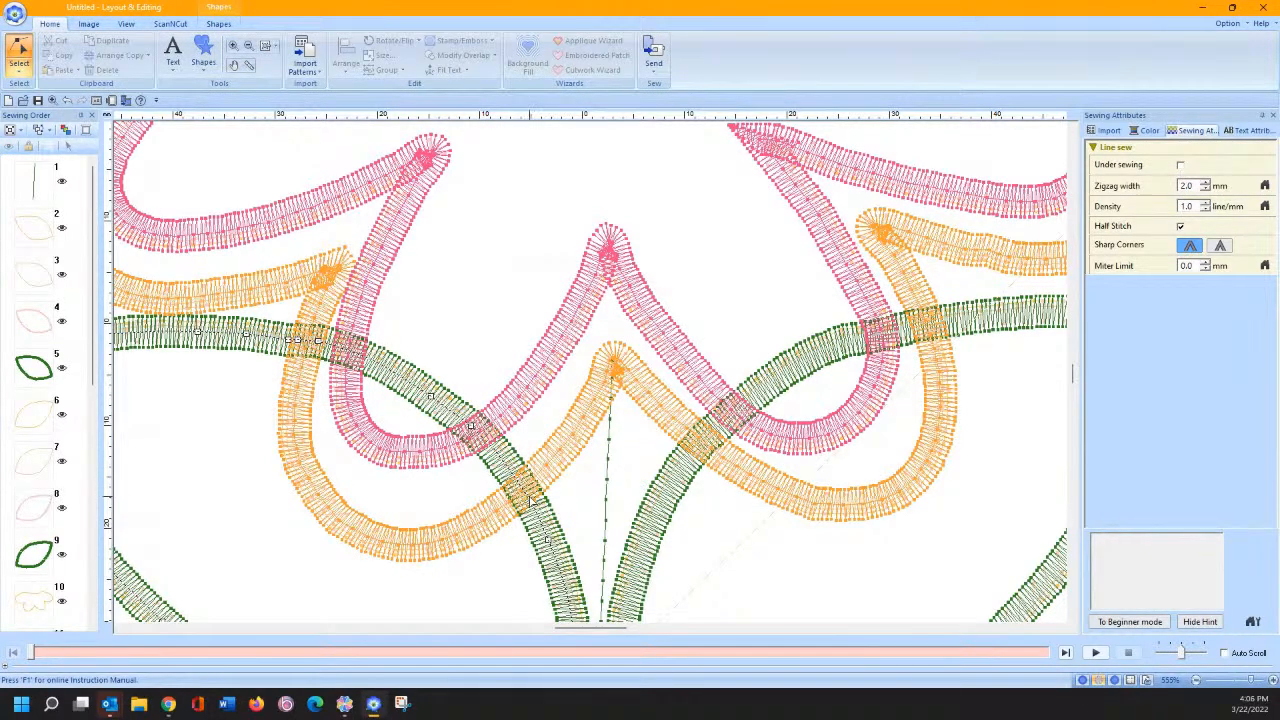
Step: Add a point on the same leaf outline at its lower crossing with the orange petal stitch and split it there
left_click(530, 500)
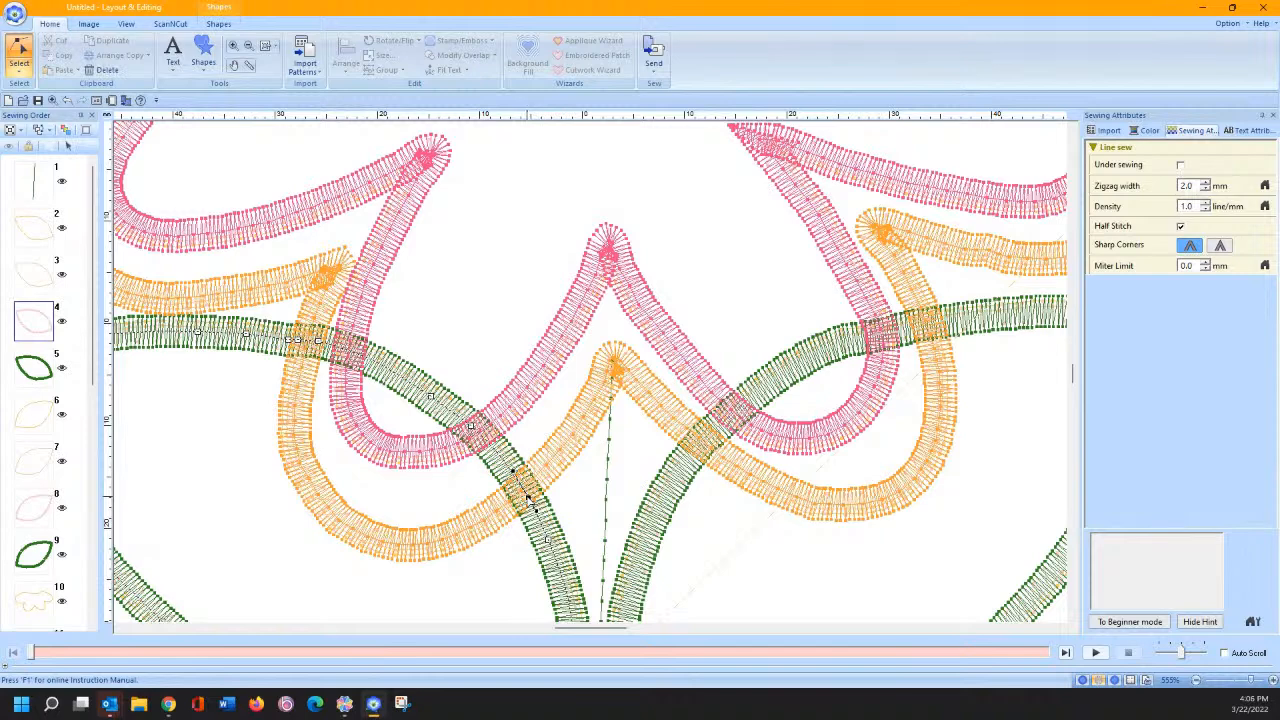
right_click(526, 497)
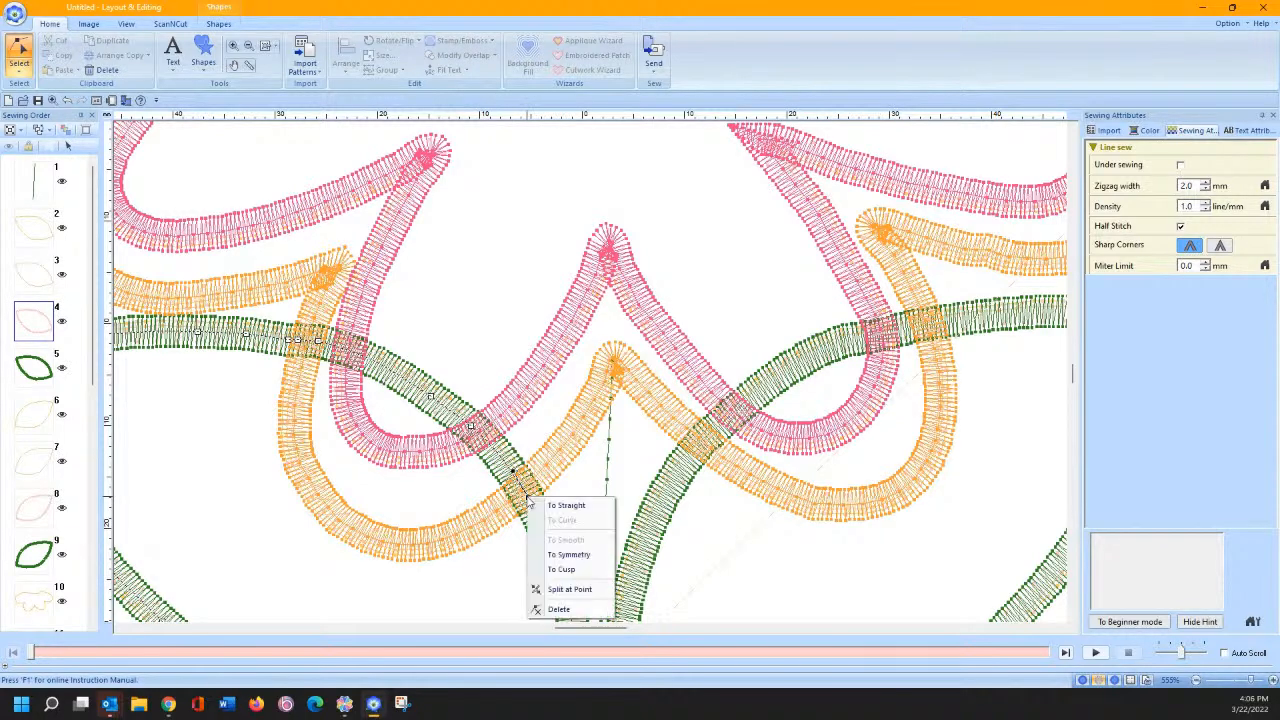
left_click(549, 598)
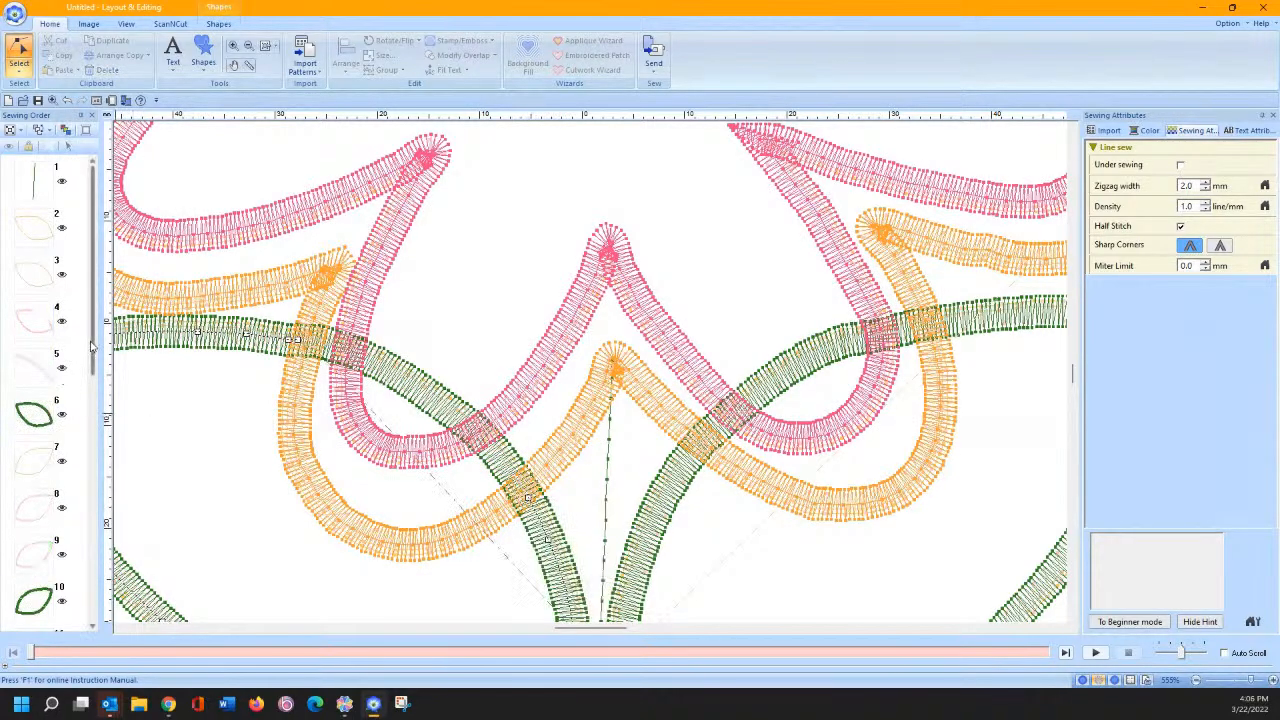
Step: Delete the split-off light pink zigzag segment, pattern 5, of the left leaf beneath the petals
left_click_drag(93, 341, 99, 410)
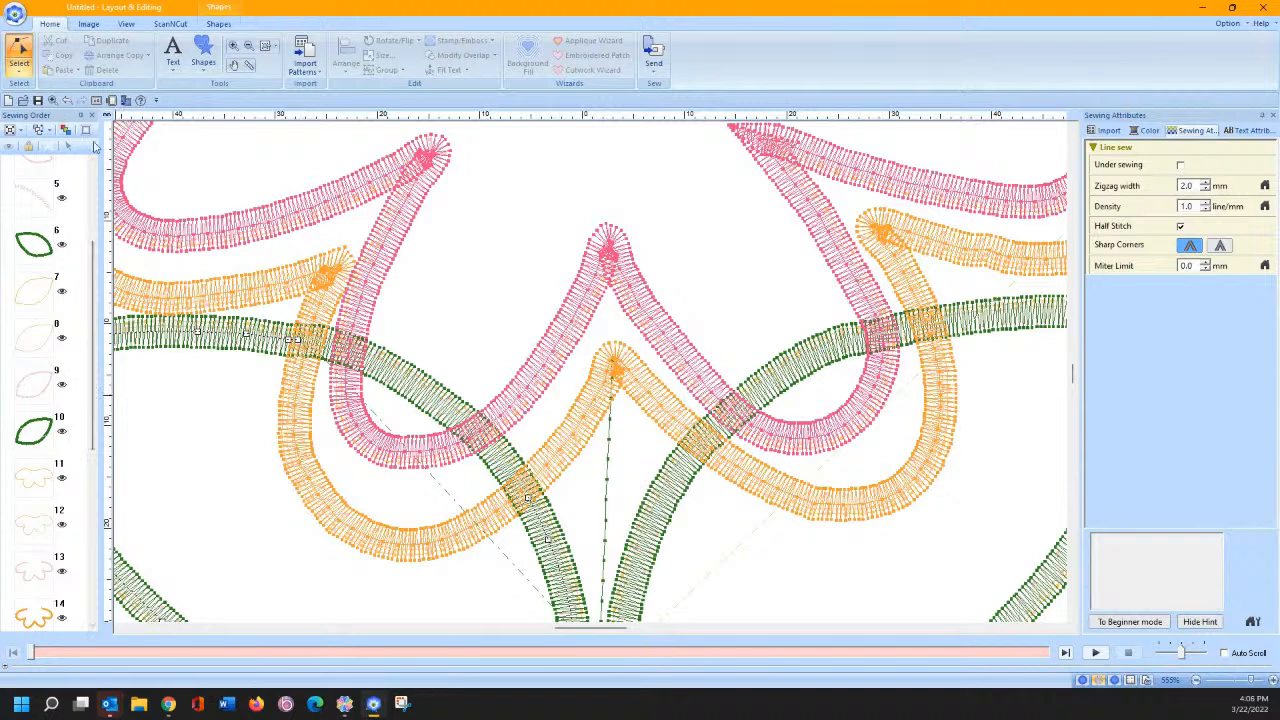
left_click(17, 70)
left_click(19, 104)
left_click(33, 244)
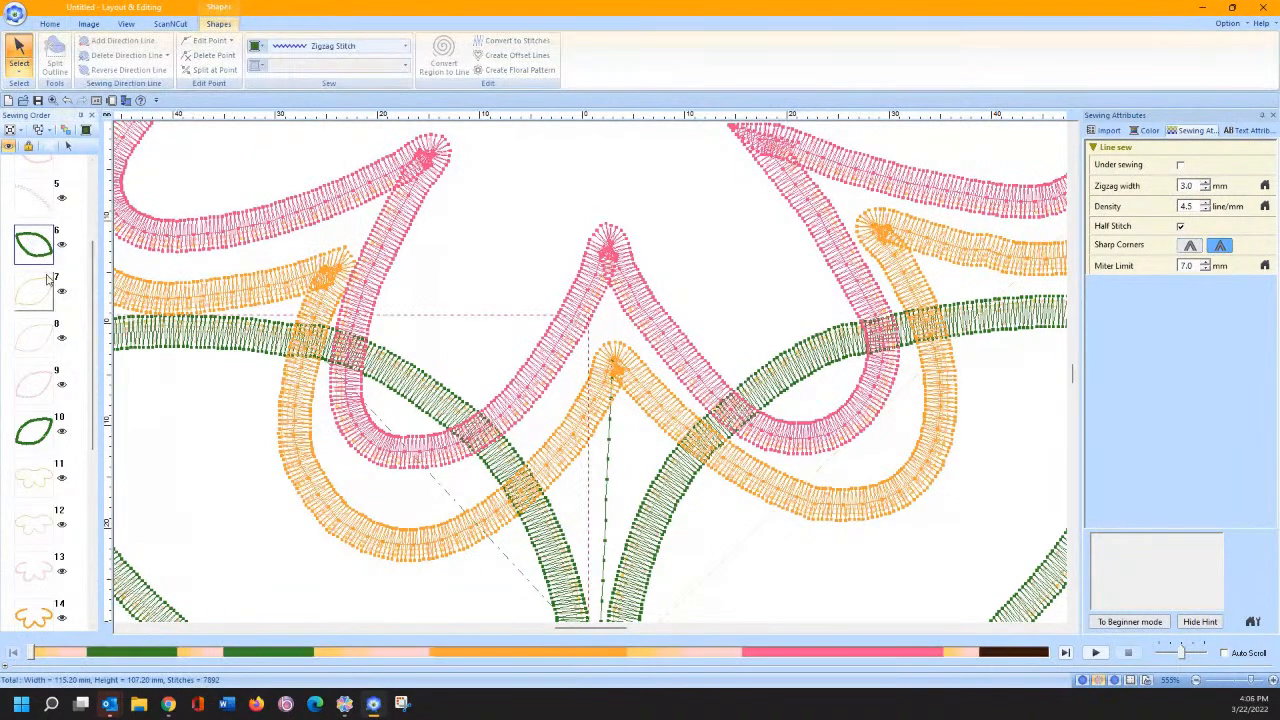
left_click(35, 430)
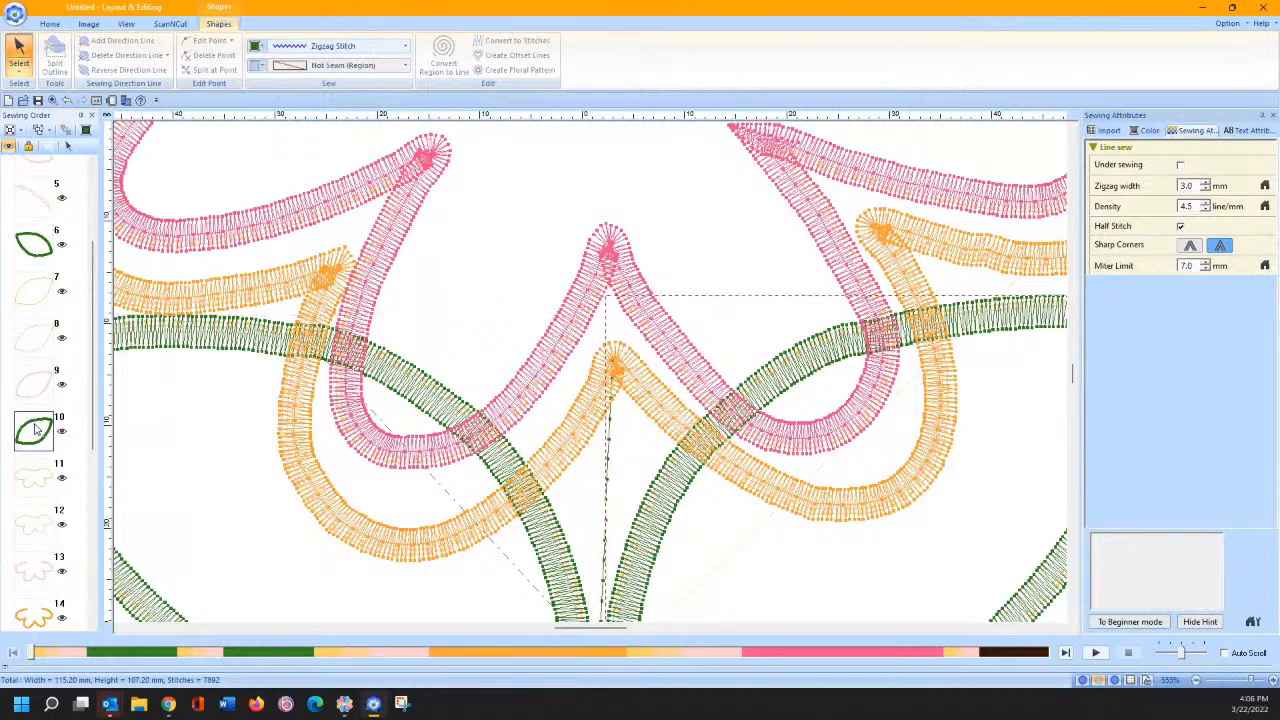
left_click(37, 245)
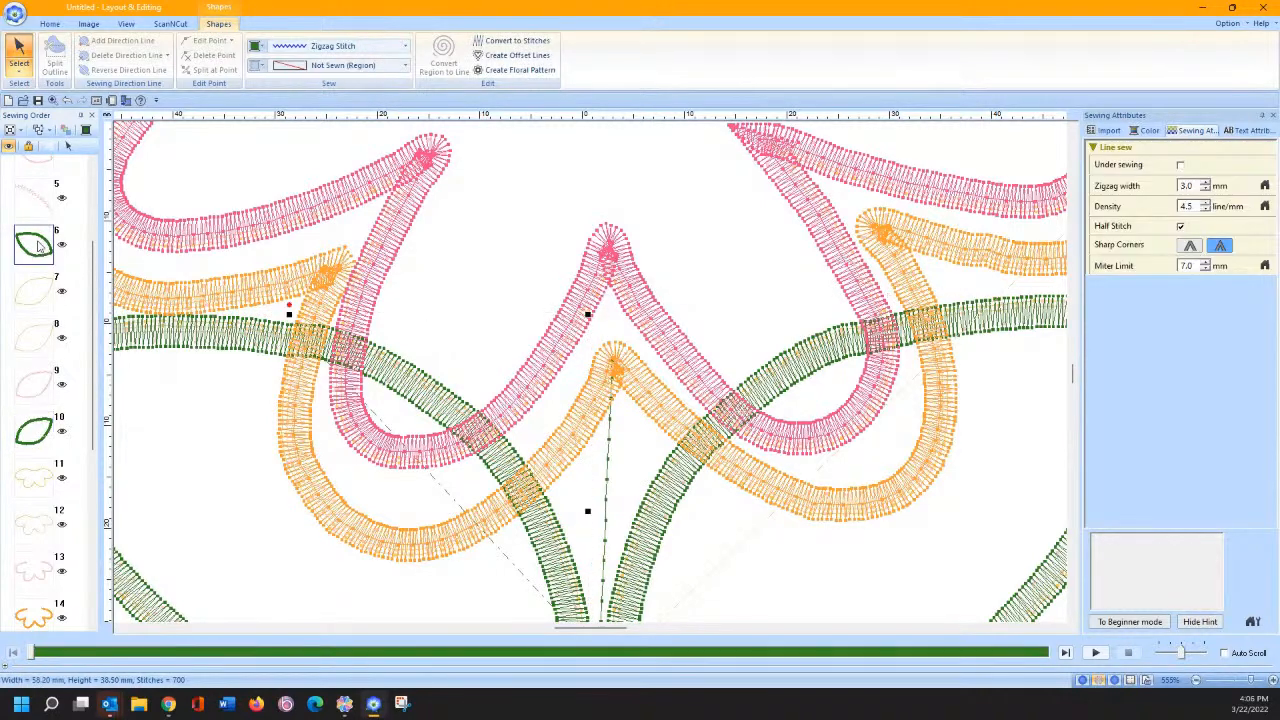
left_click(44, 199)
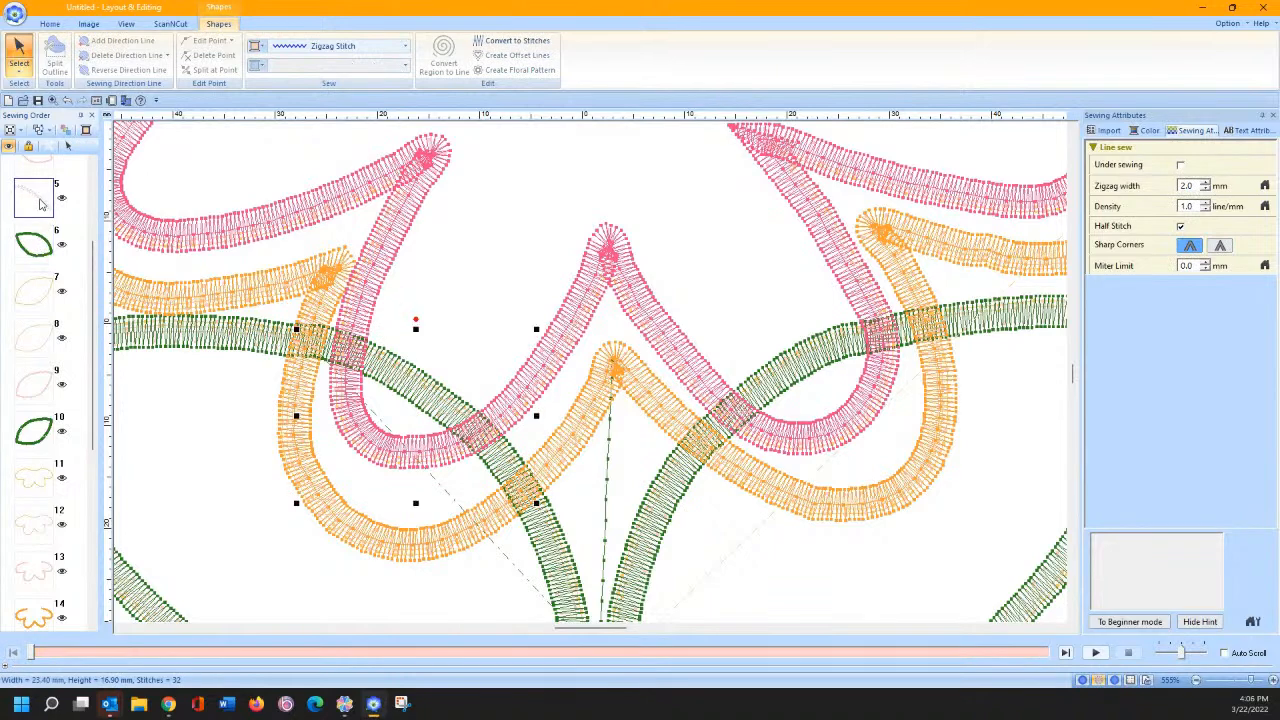
left_click(266, 242)
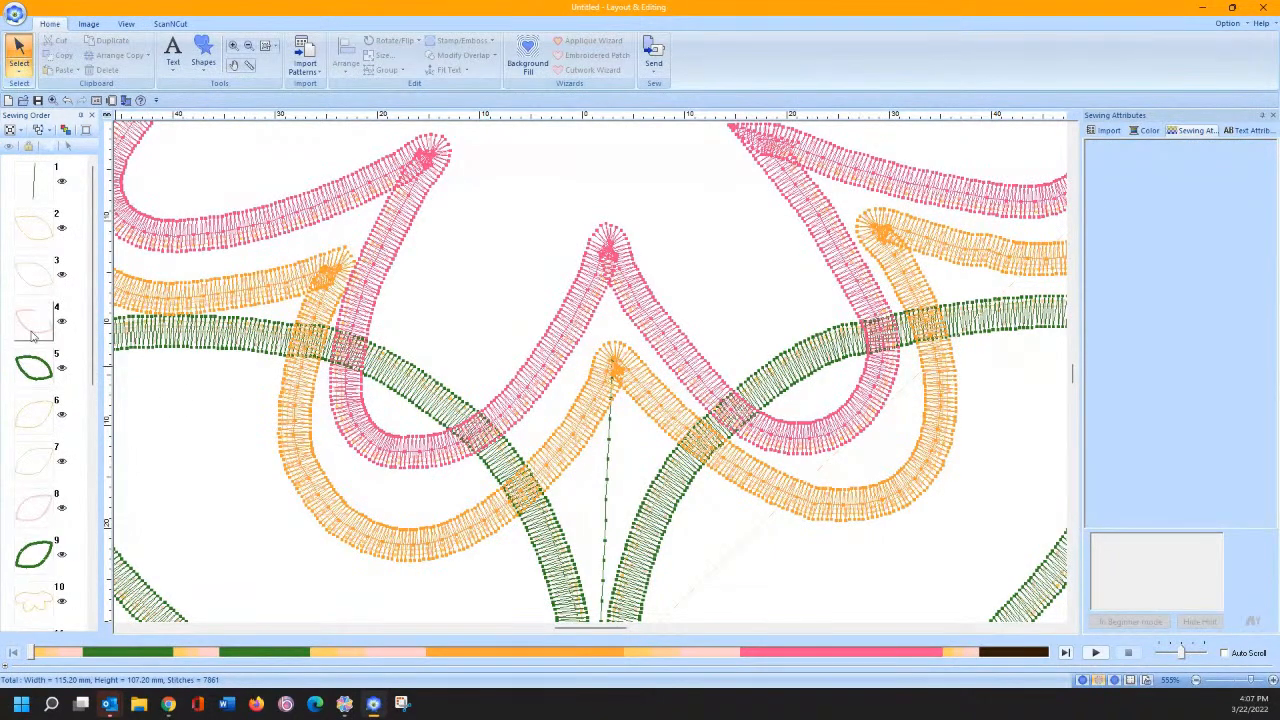
Step: Add points on the left leaf's dark green covering stitch, pattern 5, at both crossings with the orange petal stitch and split it at the lower one
left_click(34, 368)
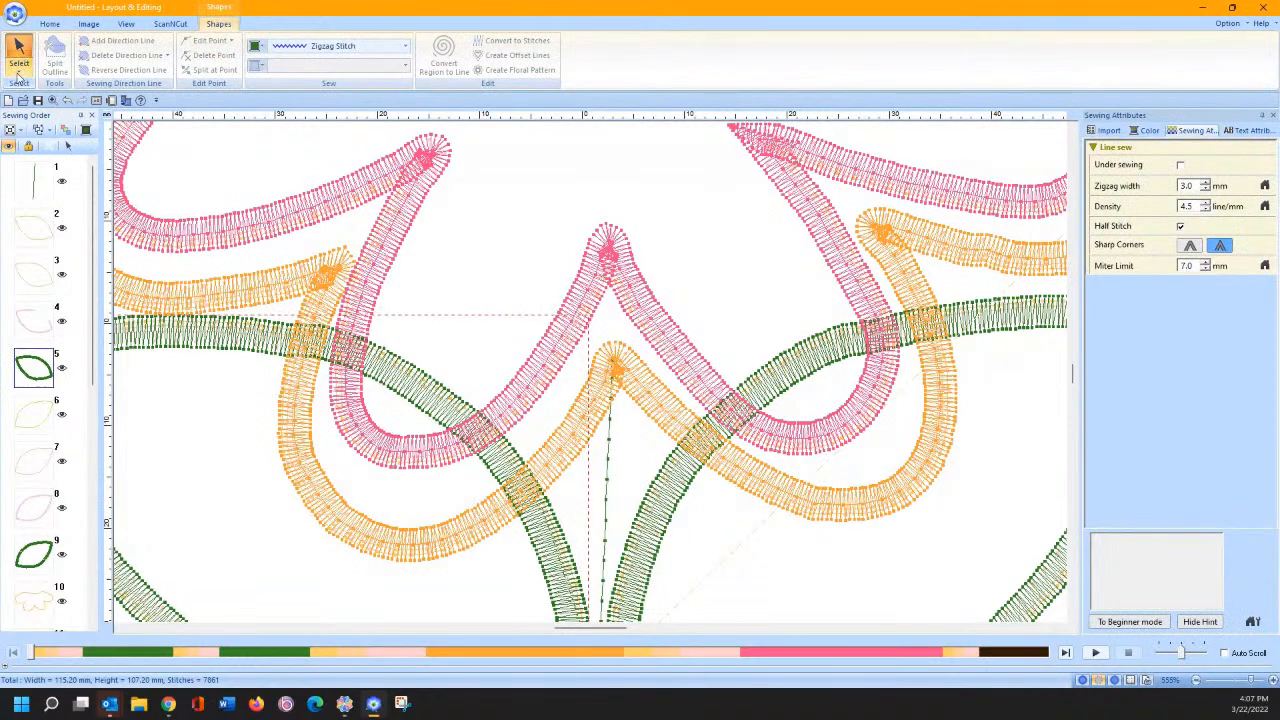
left_click(17, 60)
left_click(301, 320)
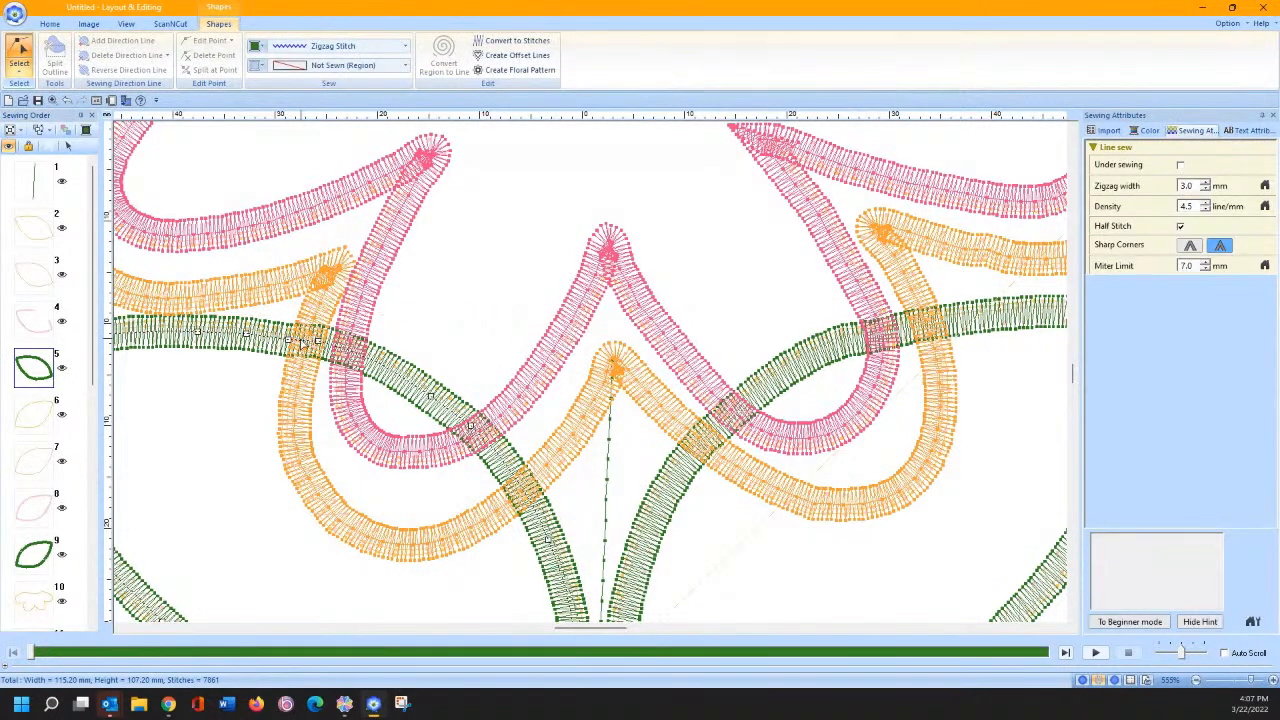
left_click(296, 340)
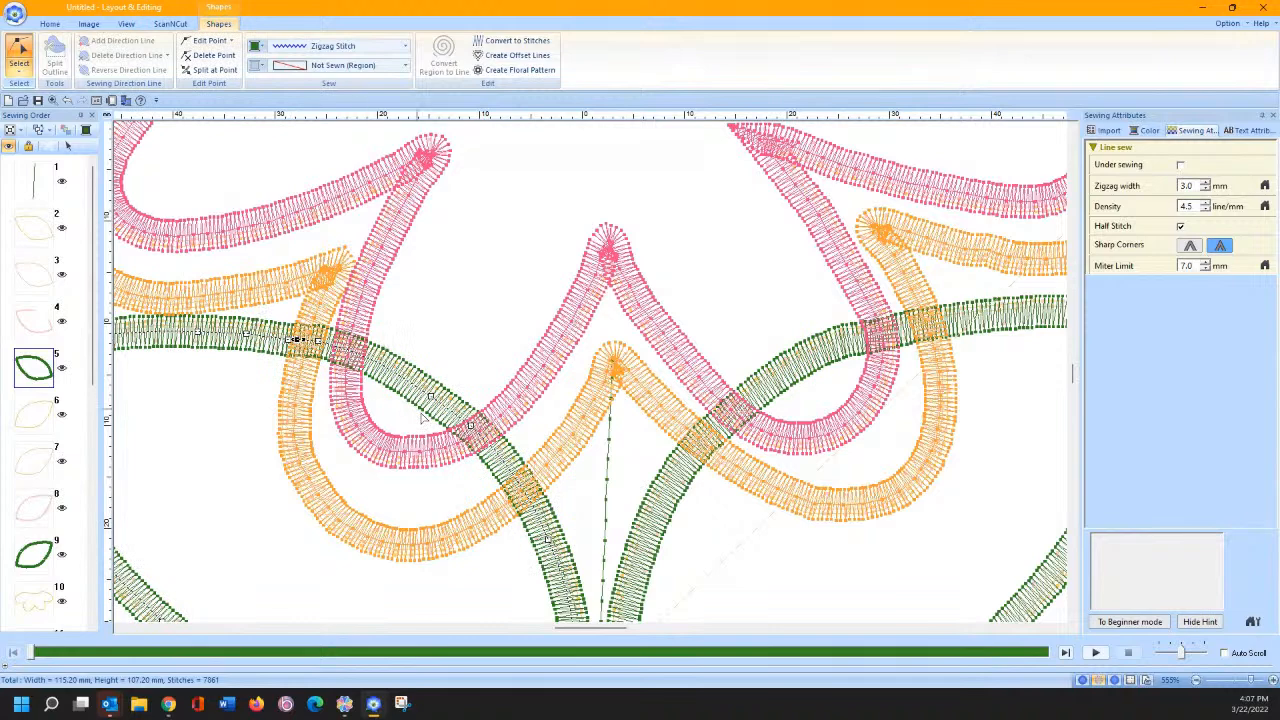
right_click(528, 498)
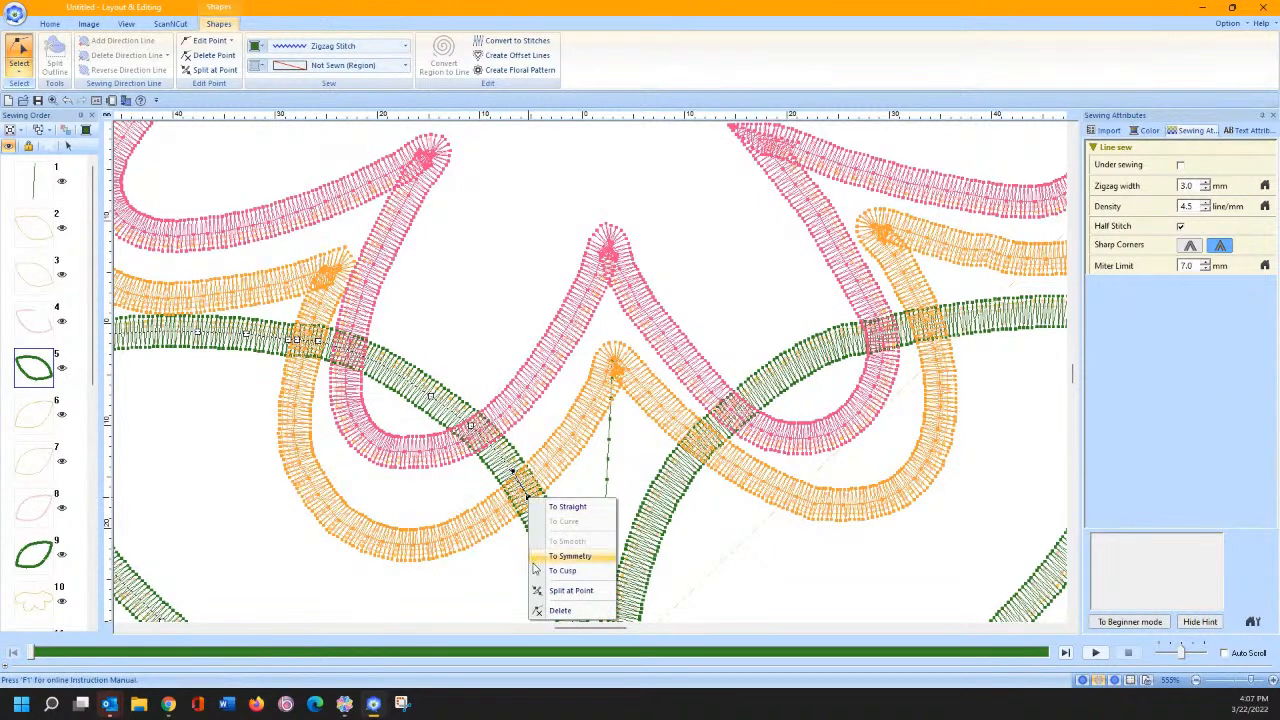
left_click(545, 590)
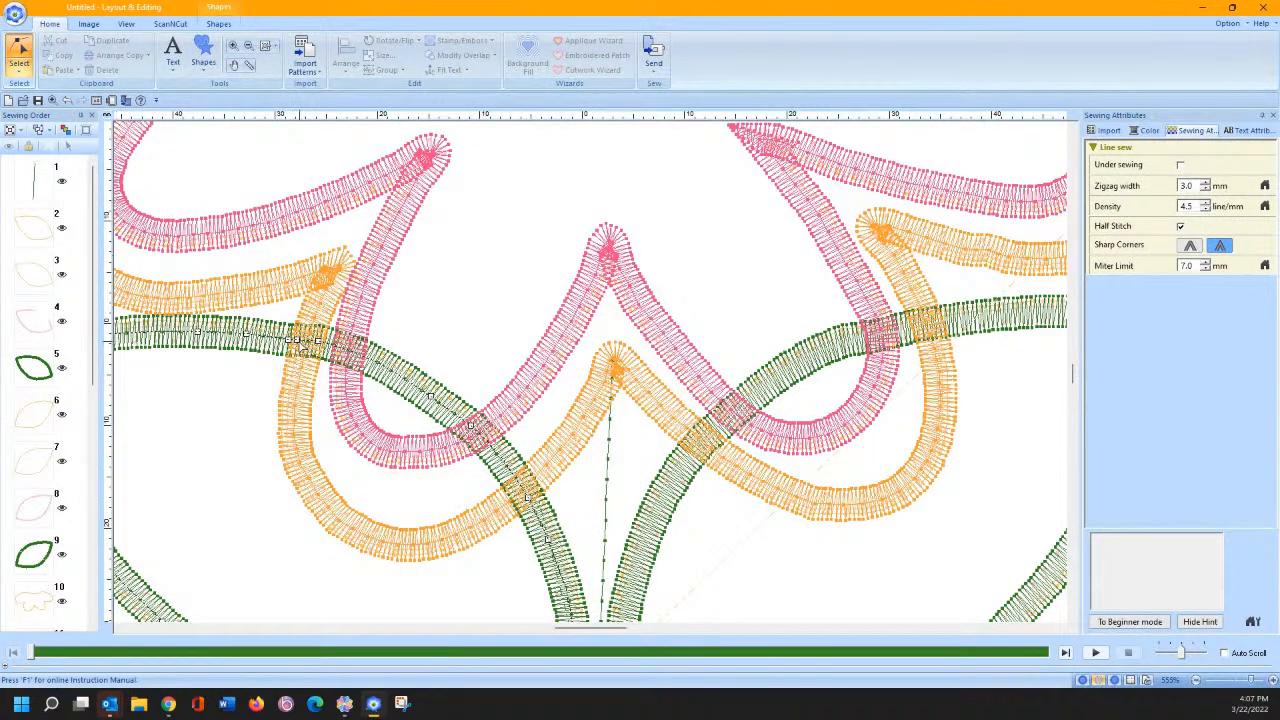
Step: Split the left leaf's green covering stitch at its upper crossing with the orange petal stitch and delete the segment beneath the petals
right_click(298, 341)
left_click(330, 432)
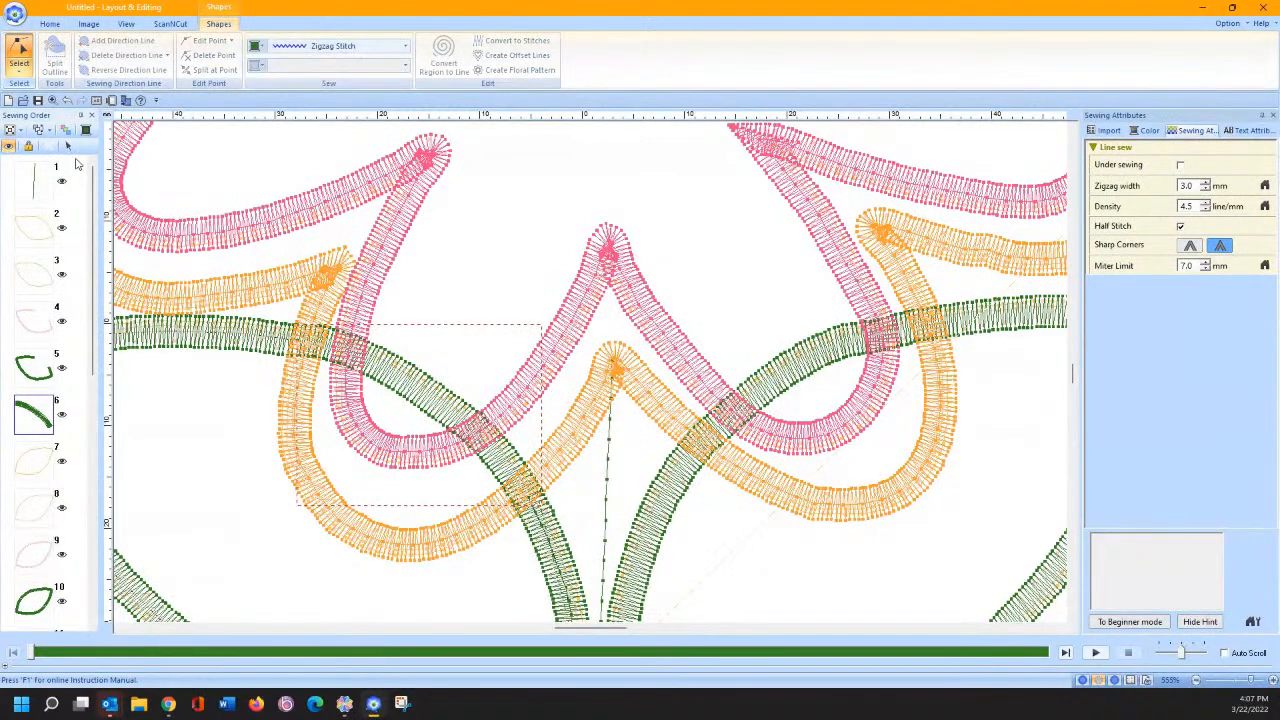
left_click(69, 146)
key("Delete")
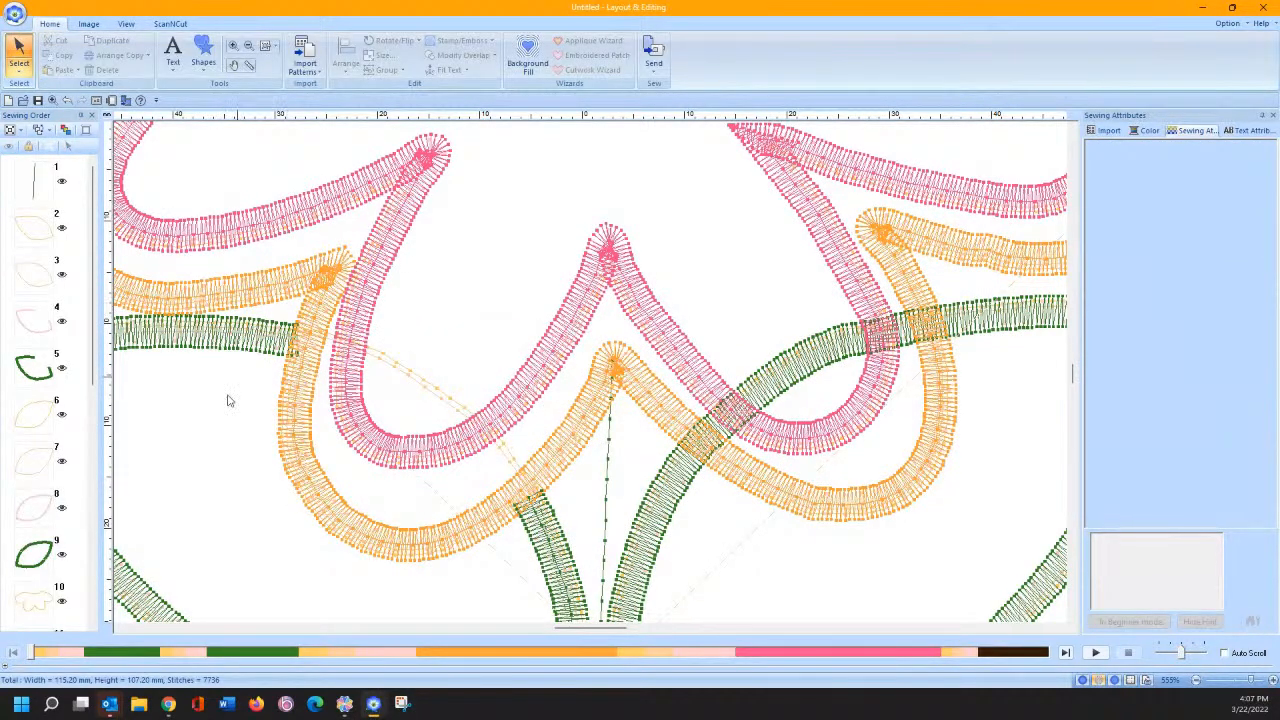
Step: Add points on the right leaf's light pink zigzag outline, pattern 8, at both crossings with the orange petal stitch and split it there
left_click(32, 558)
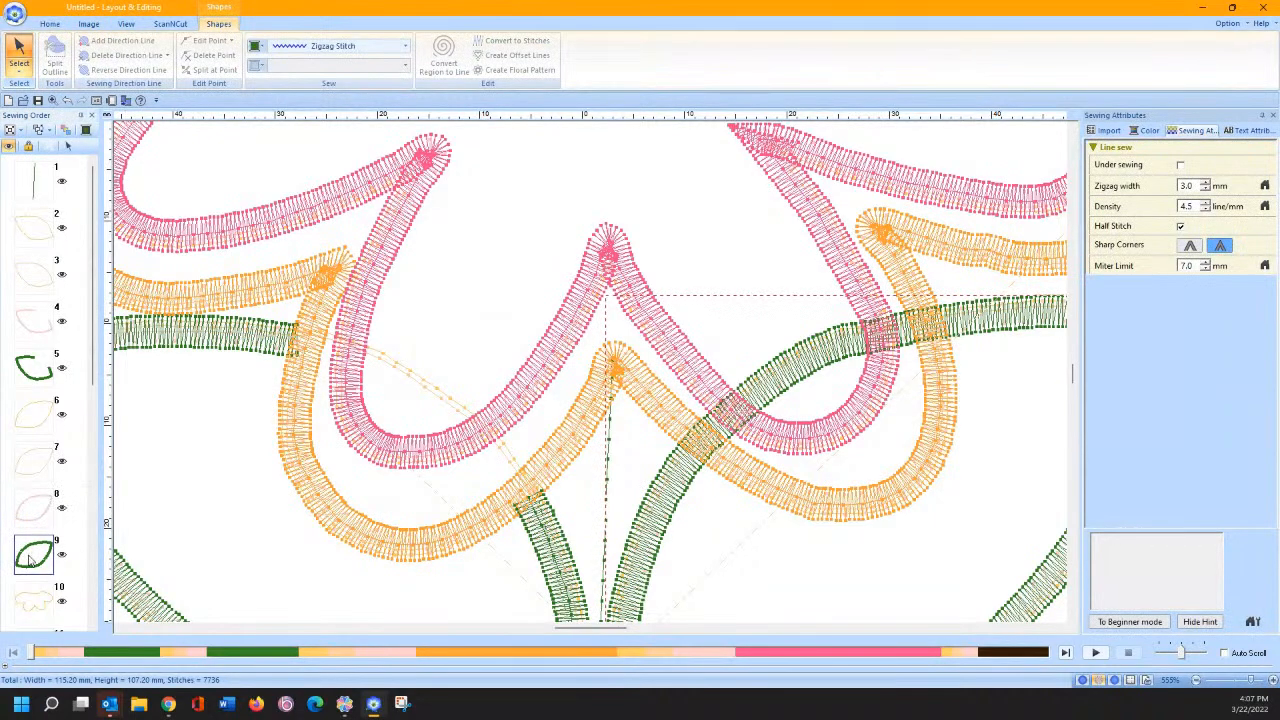
left_click(33, 508)
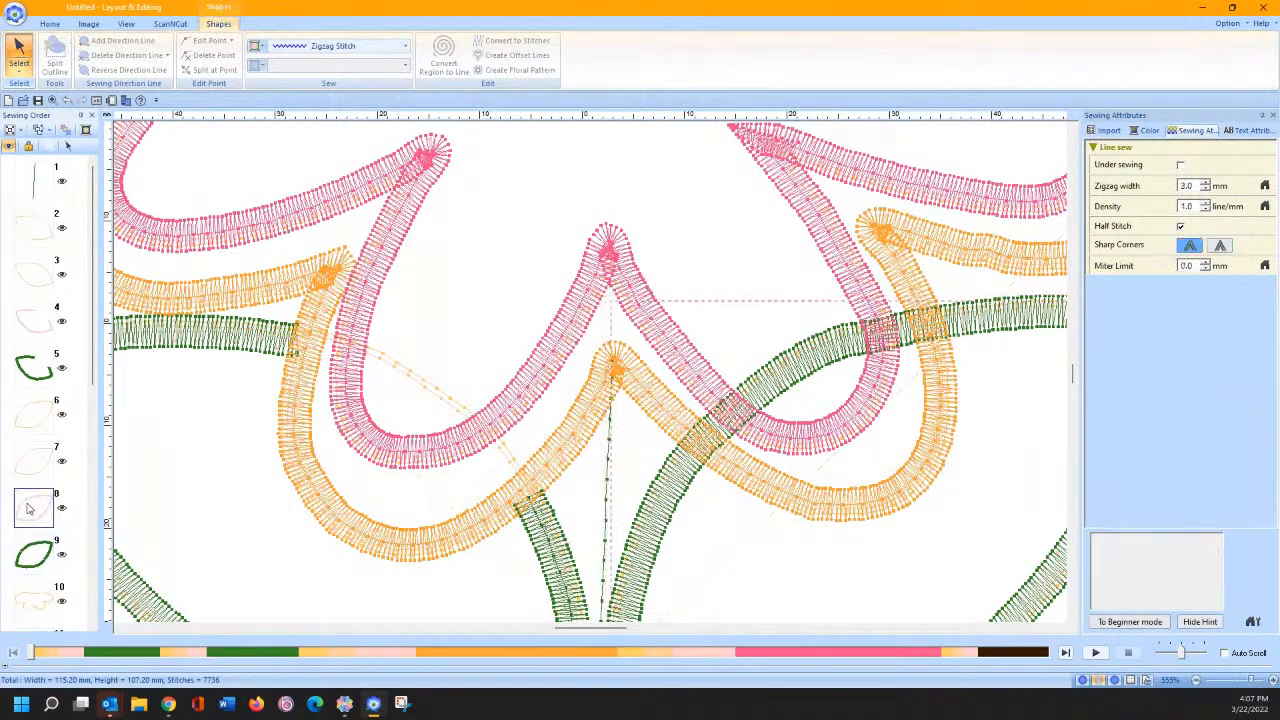
left_click(13, 70)
left_click(45, 104)
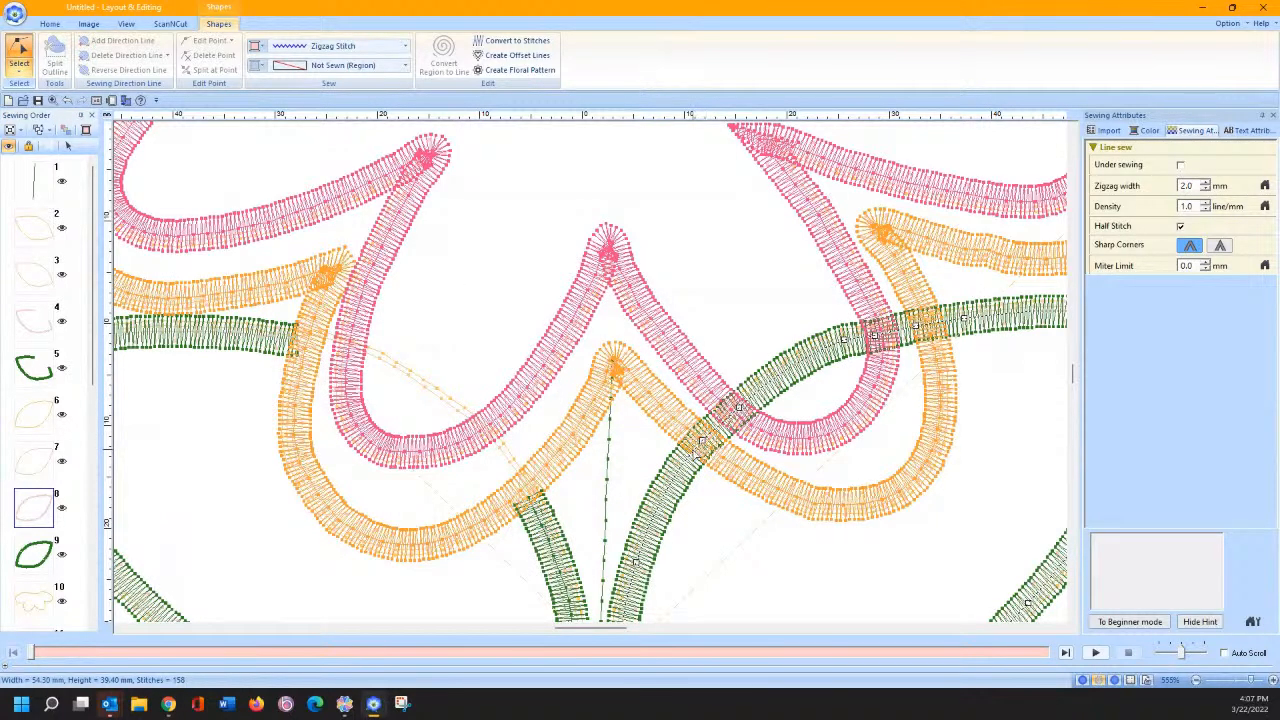
left_click(694, 451)
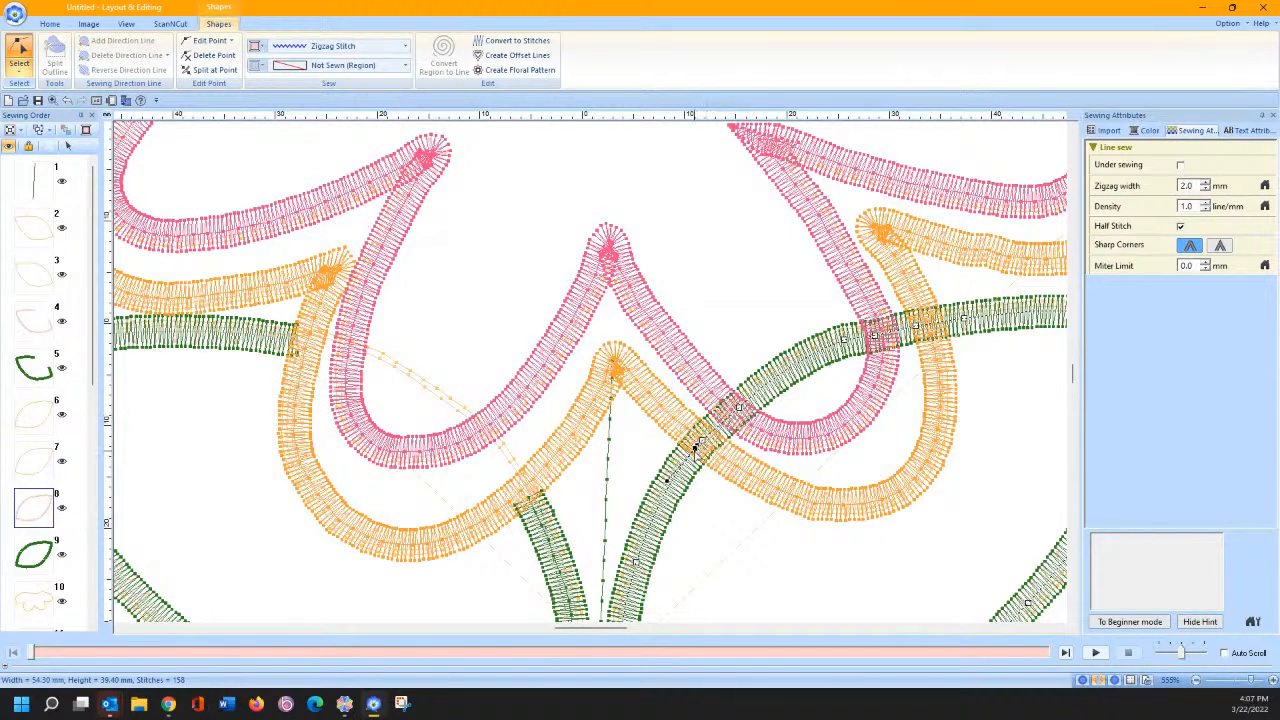
right_click(694, 451)
left_click(734, 543)
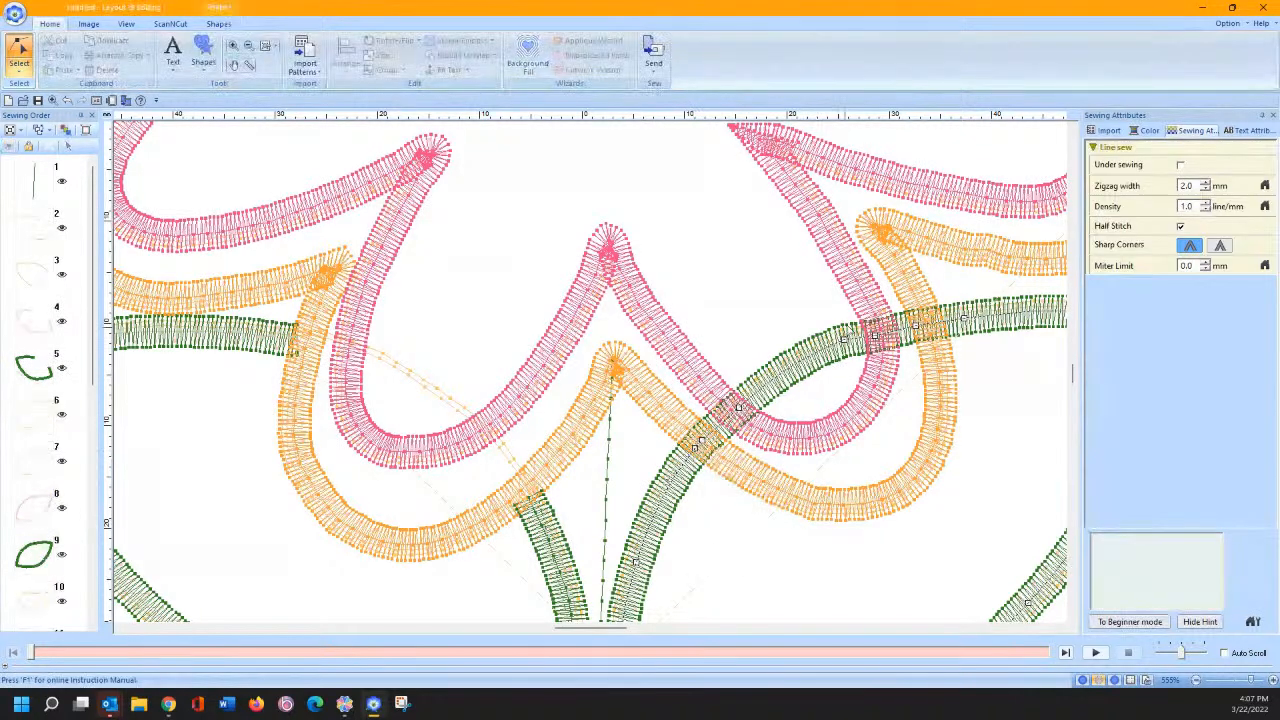
left_click(942, 326)
right_click(942, 326)
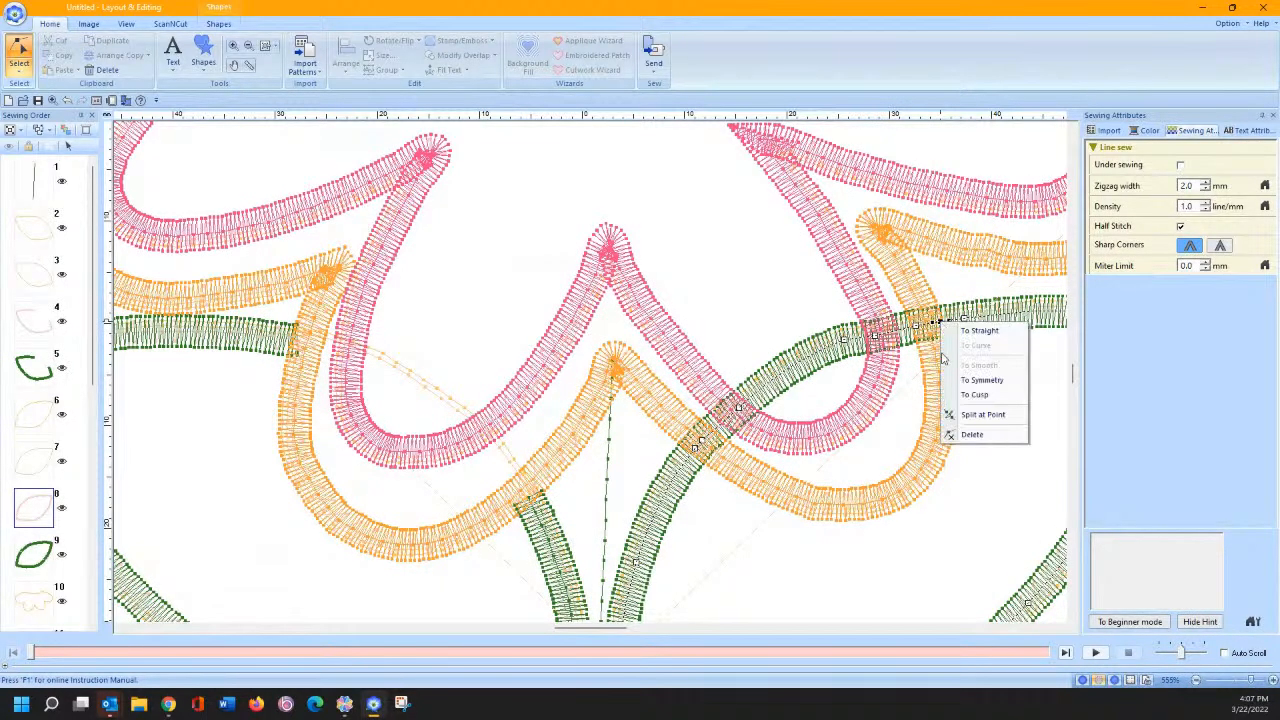
left_click(971, 432)
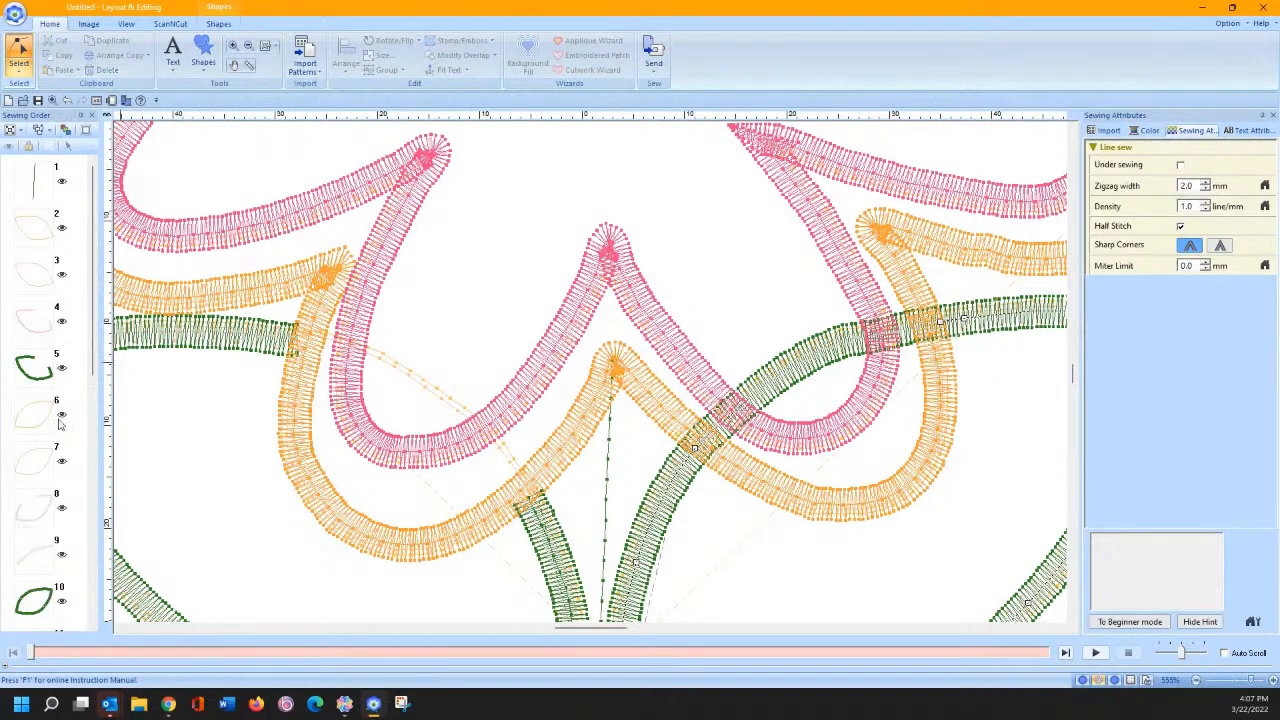
Step: Delete the right leaf's split-off light pink segment, pattern 9, beneath the petals
left_click(38, 556)
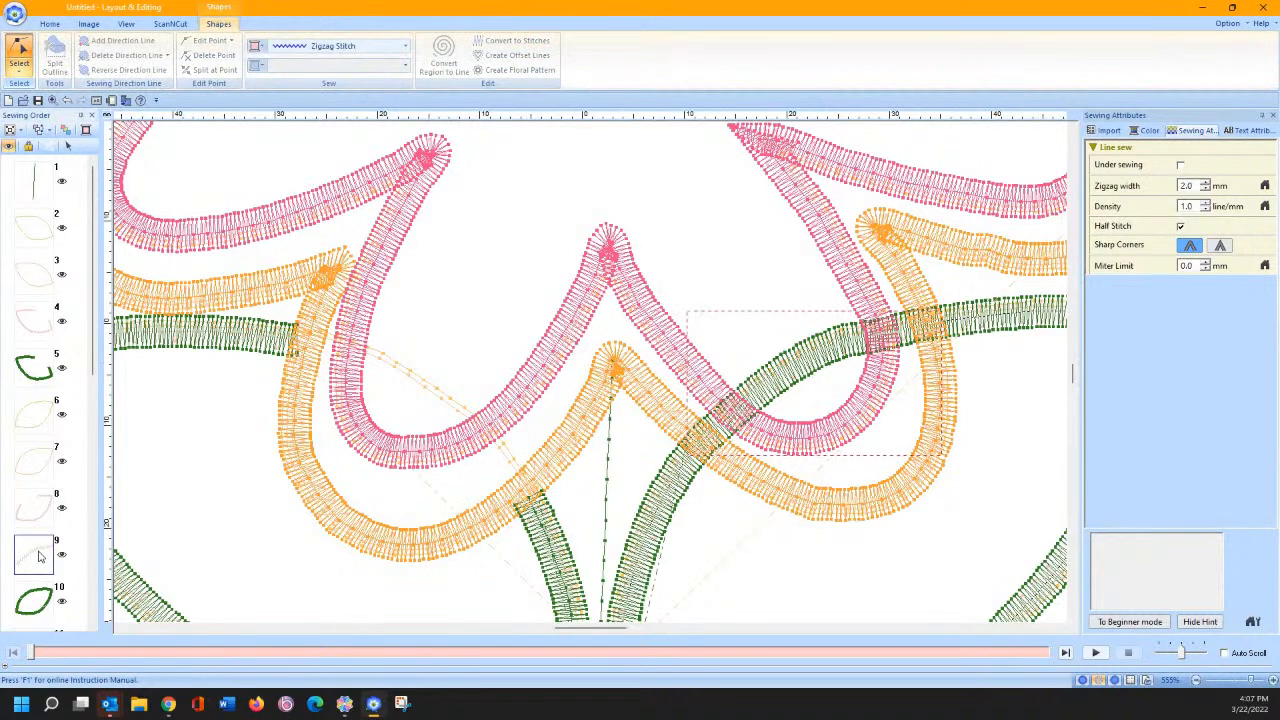
left_click(69, 146)
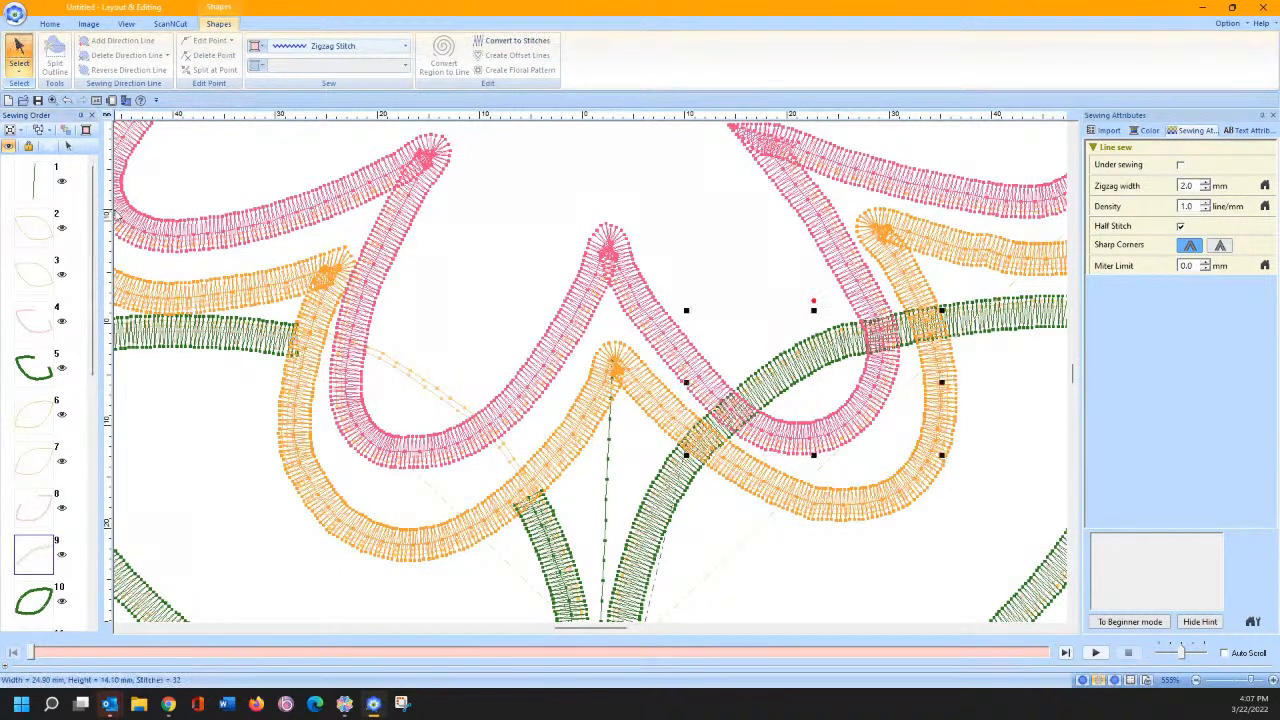
key("Delete")
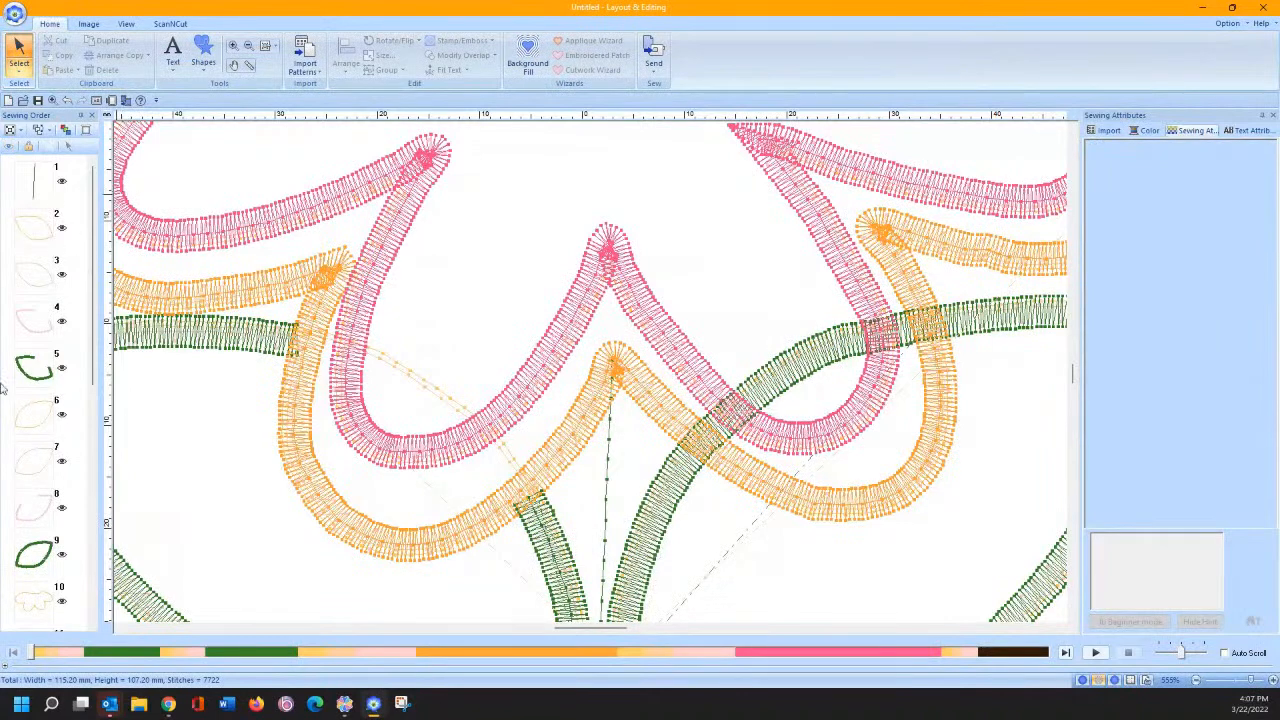
Step: Add points on the right leaf's green covering stitch, pattern 9, at both orange petal crossings and split it at the upper one
left_click(37, 560)
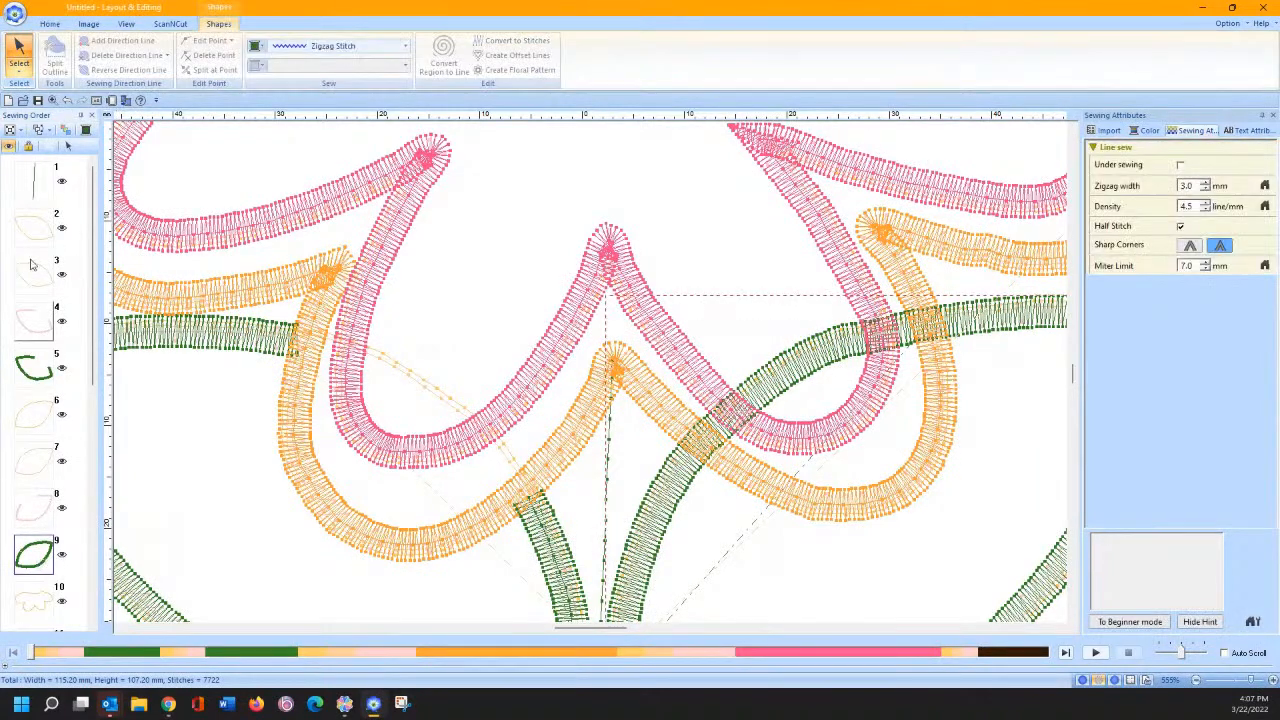
left_click(69, 146)
left_click(20, 70)
left_click(45, 106)
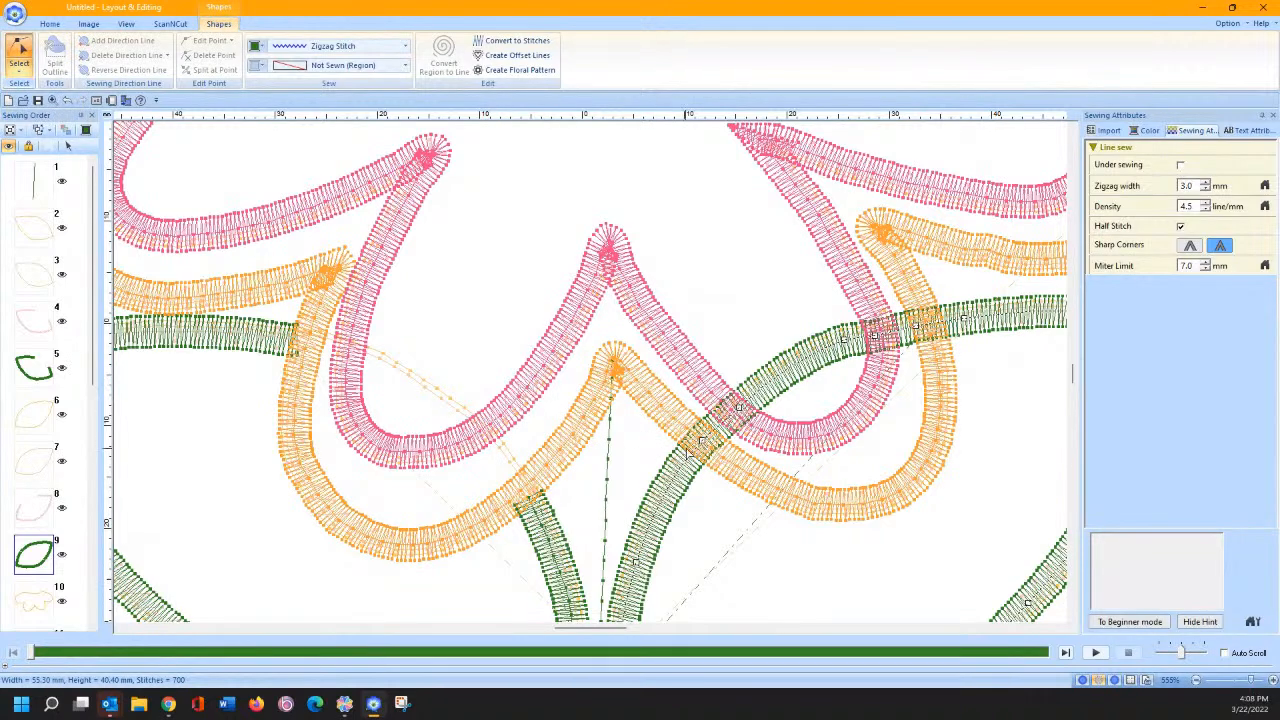
left_click(696, 452)
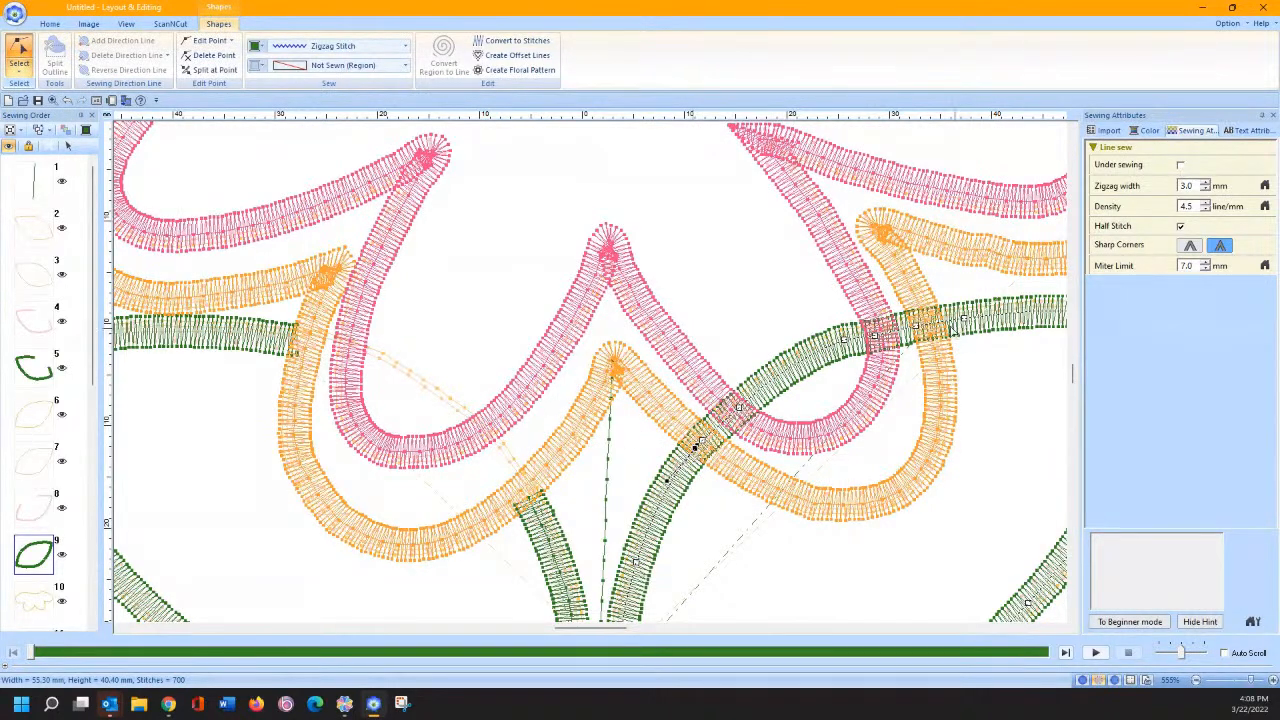
right_click(942, 324)
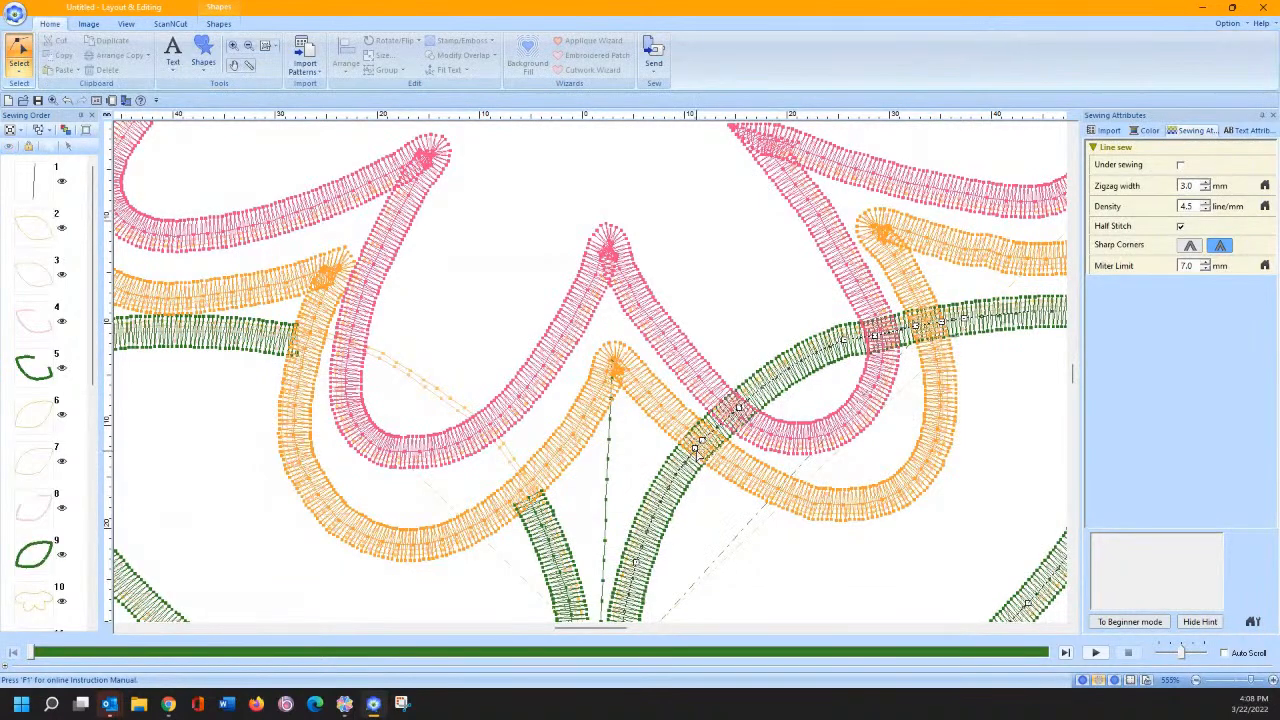
Step: Split the right leaf's green covering stitch at its lower crossing with the orange petal stitch and delete the segment beneath the petals
right_click(696, 451)
left_click(714, 542)
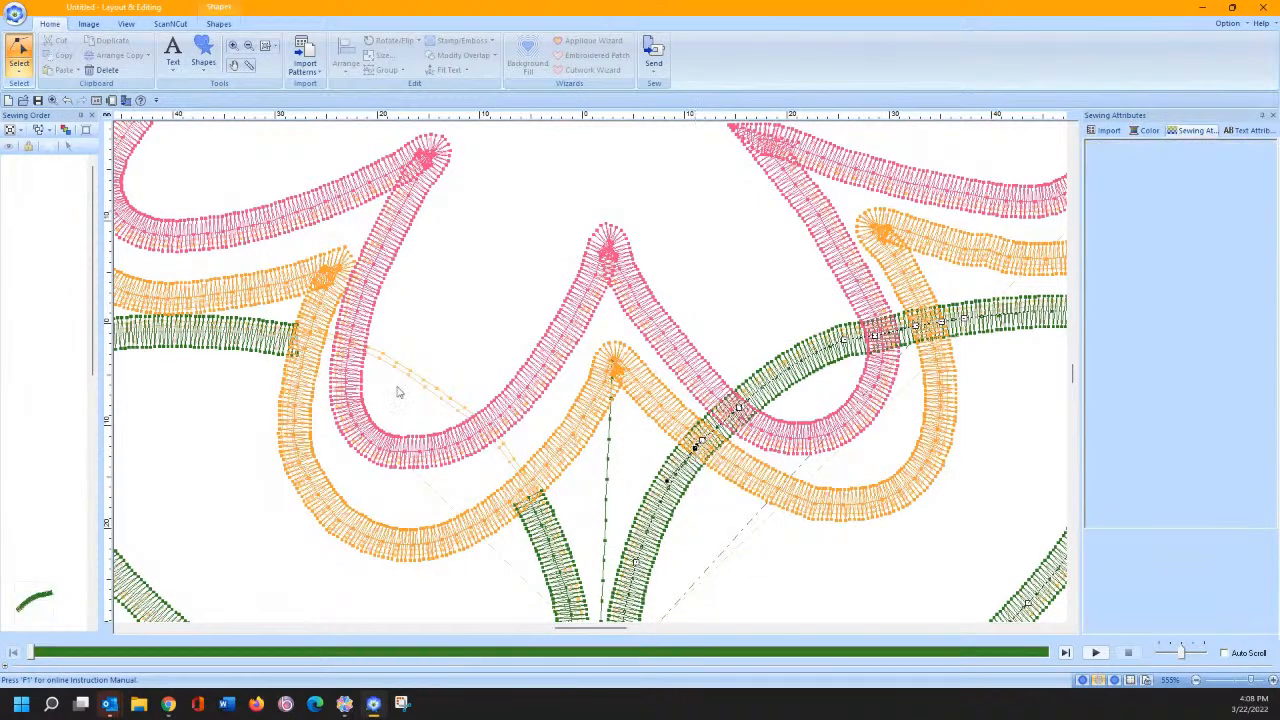
left_click(40, 608)
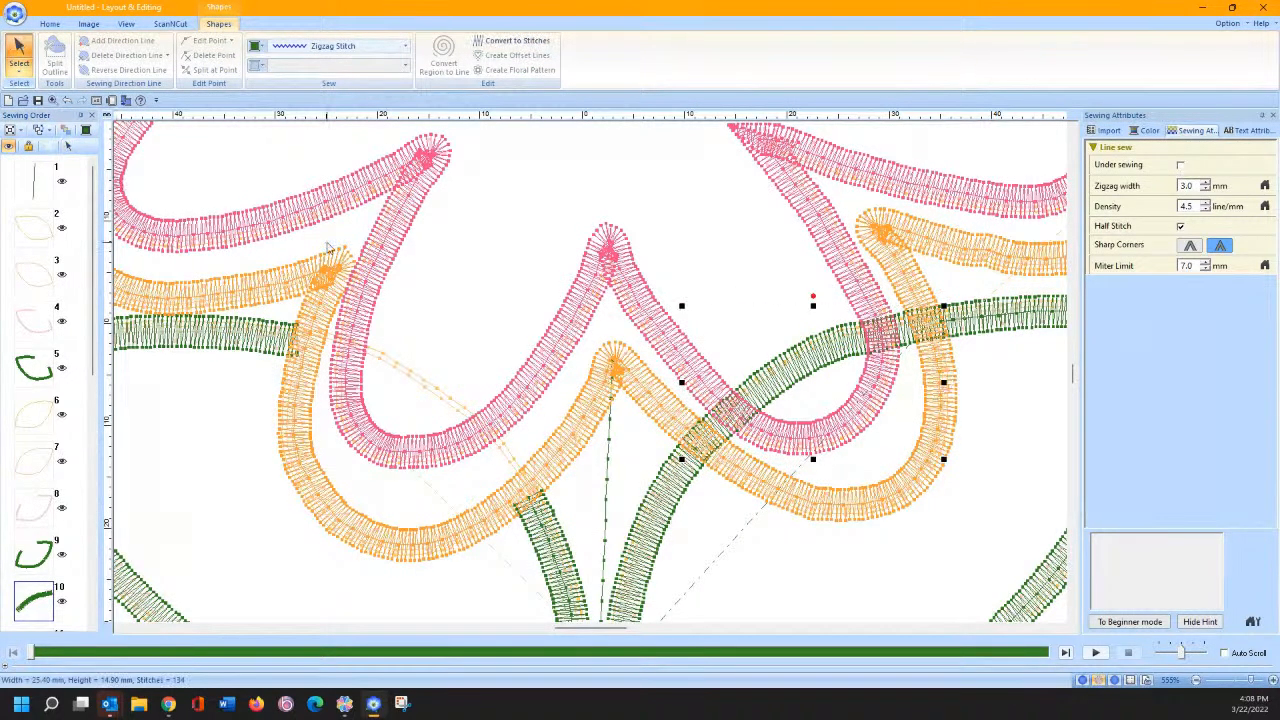
key("Delete")
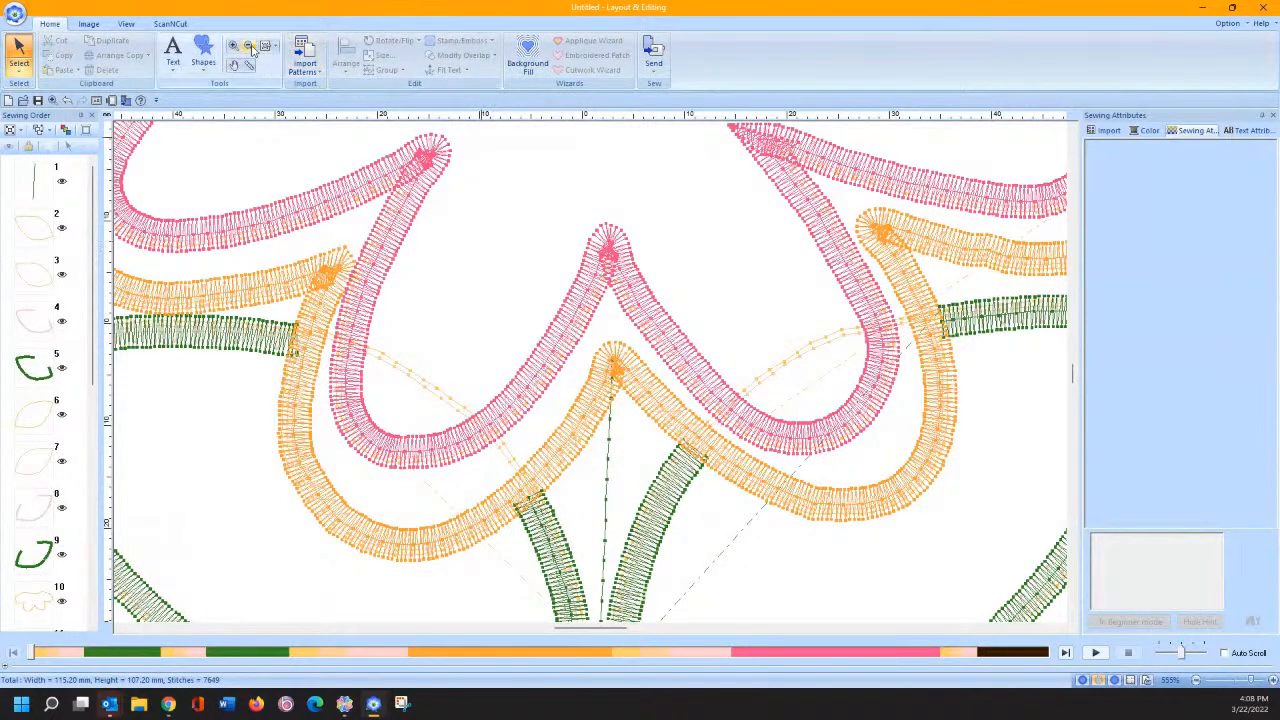
left_click(270, 48)
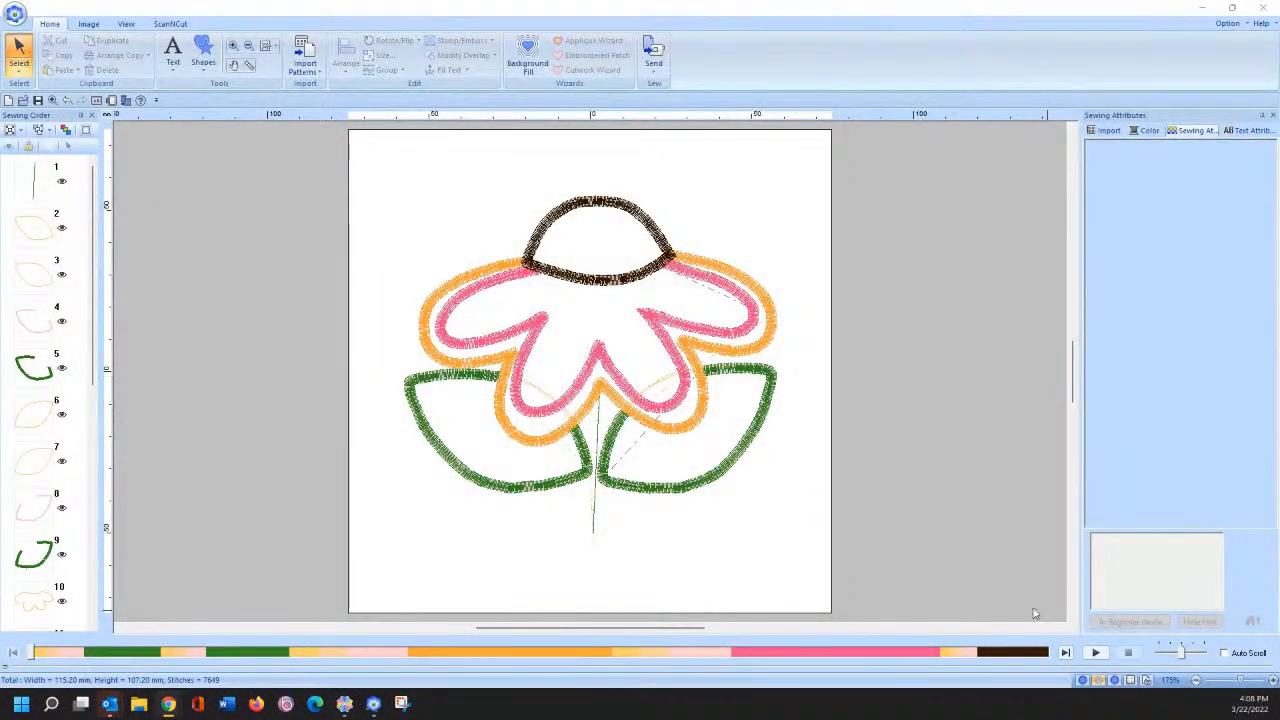
Step: Switch to CanvasWorkspace and hide the scanned background image layer
left_click(344, 703)
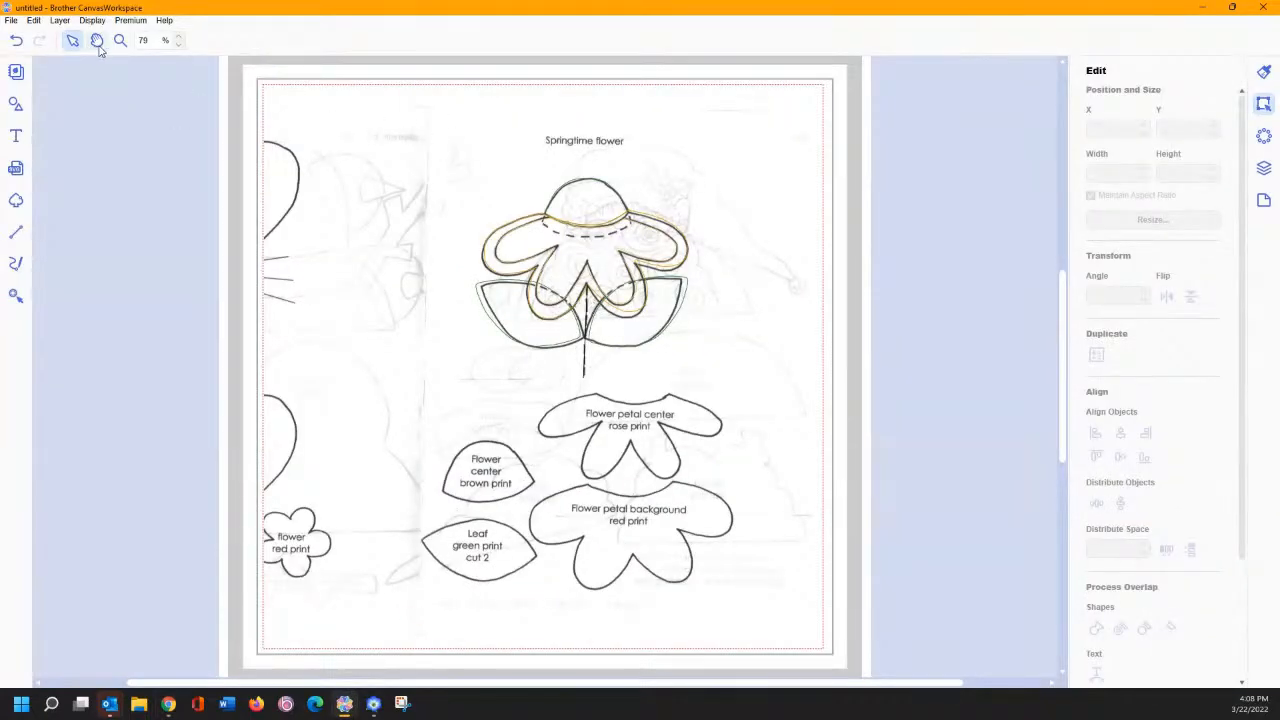
left_click(1264, 168)
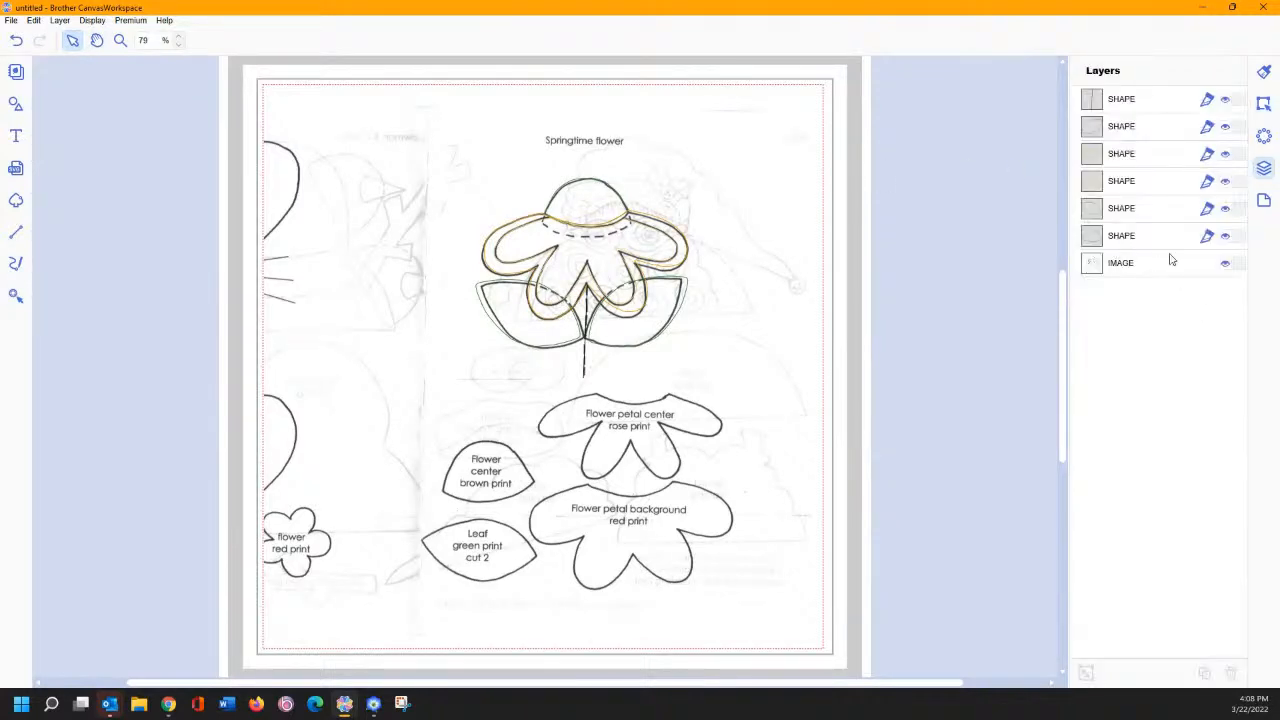
left_click(1225, 263)
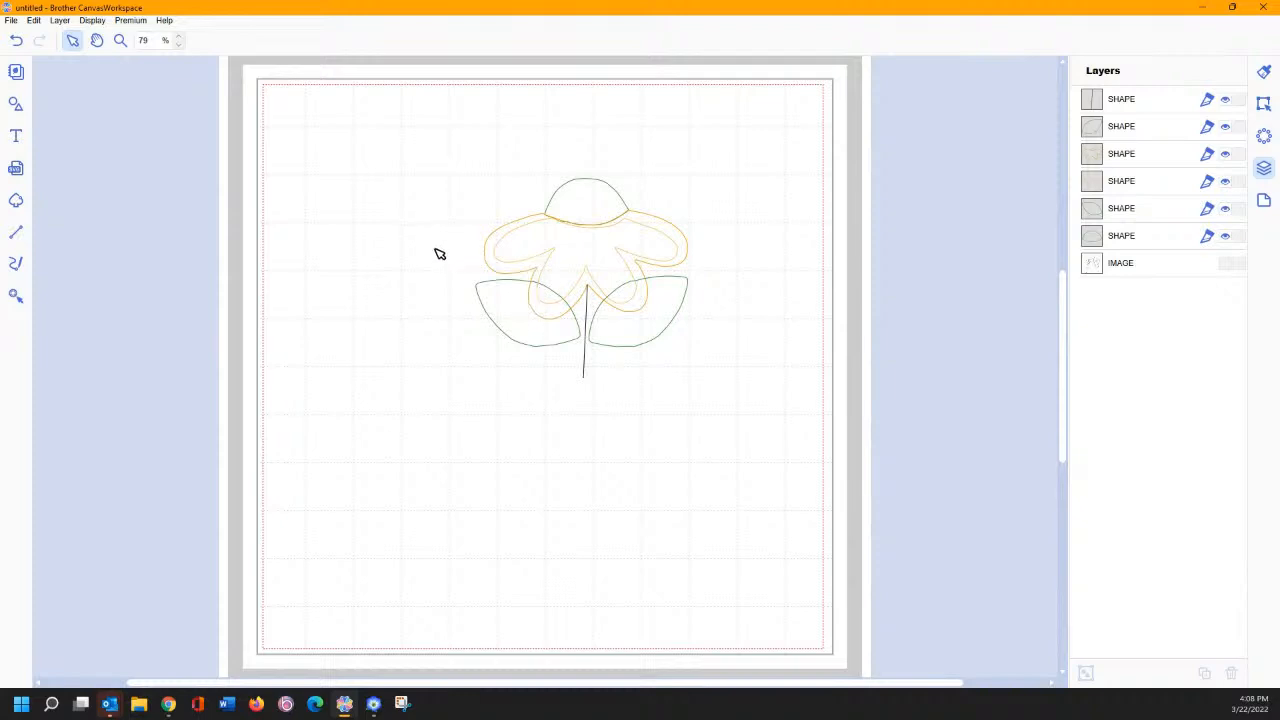
left_click_drag(435, 205, 575, 362)
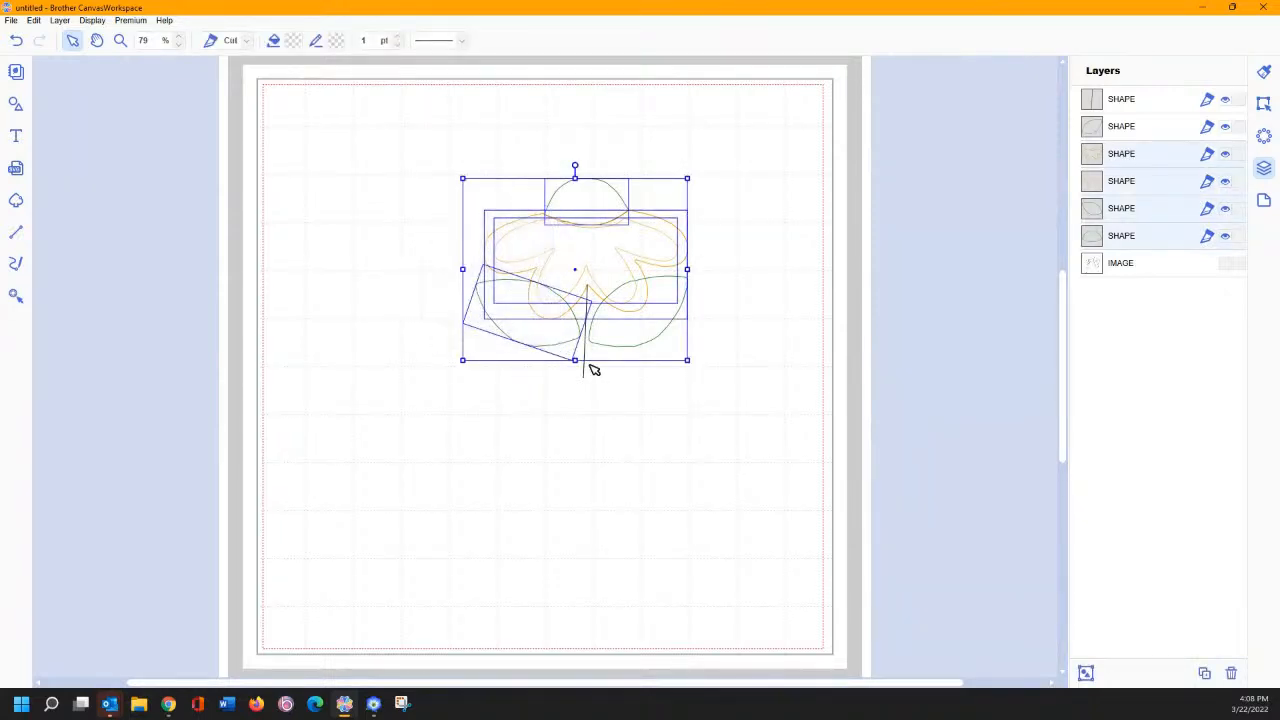
left_click(1264, 103)
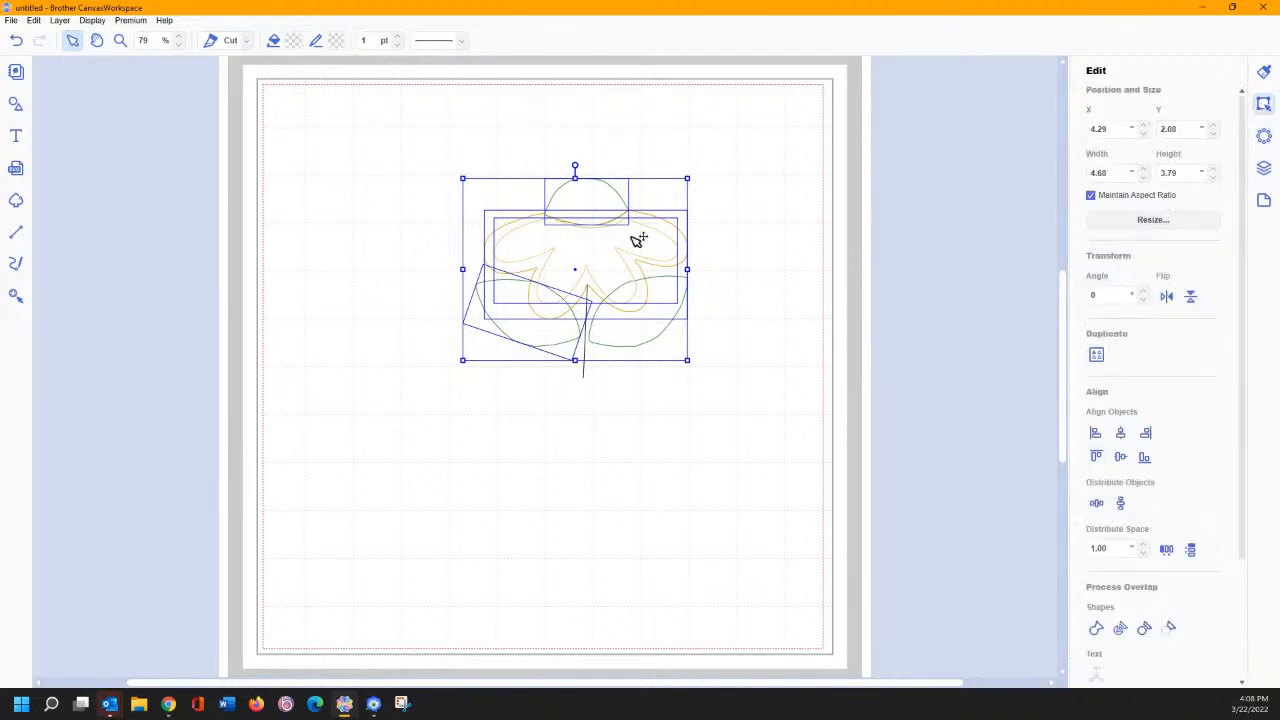
left_click_drag(400, 142, 521, 262)
Step: Try removing the overlaps between both leaves, both petal outlines and the flower center, and undo the operation
left_click(1264, 168)
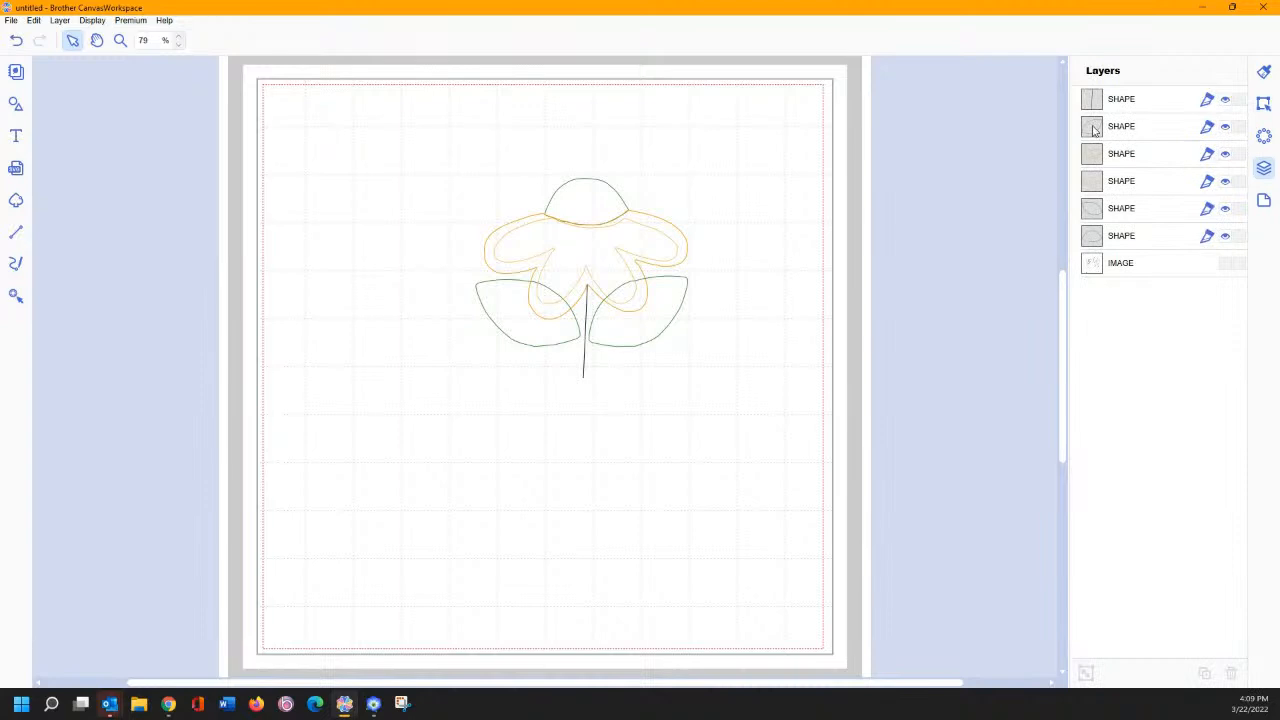
left_click(1094, 128)
left_click(1094, 245, "shift")
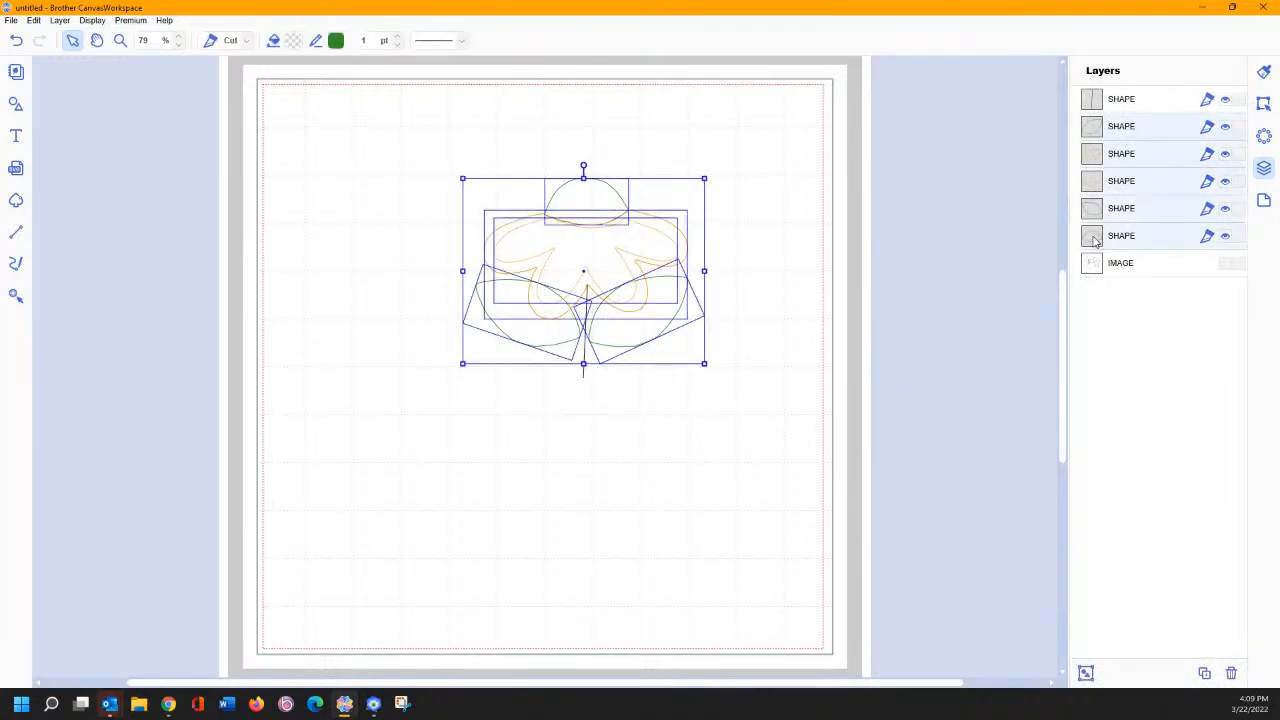
left_click(1264, 104)
scroll(1155, 470, "down", 1)
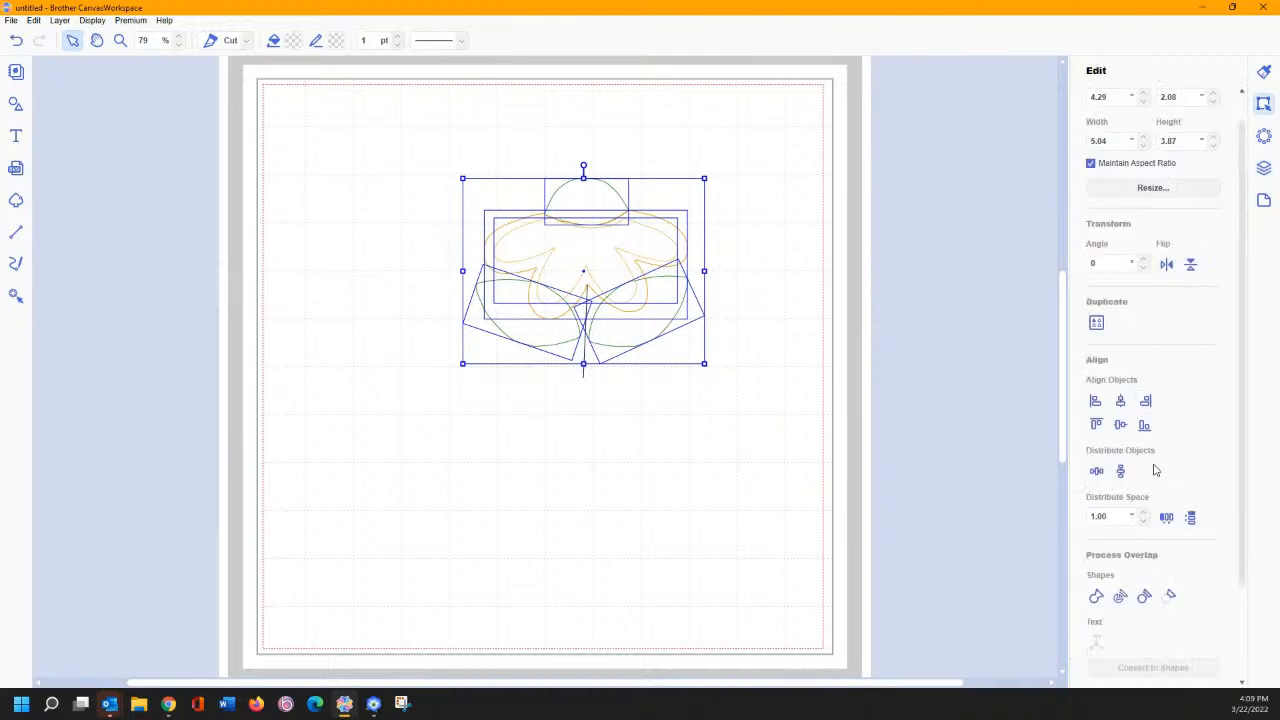
left_click(1145, 596)
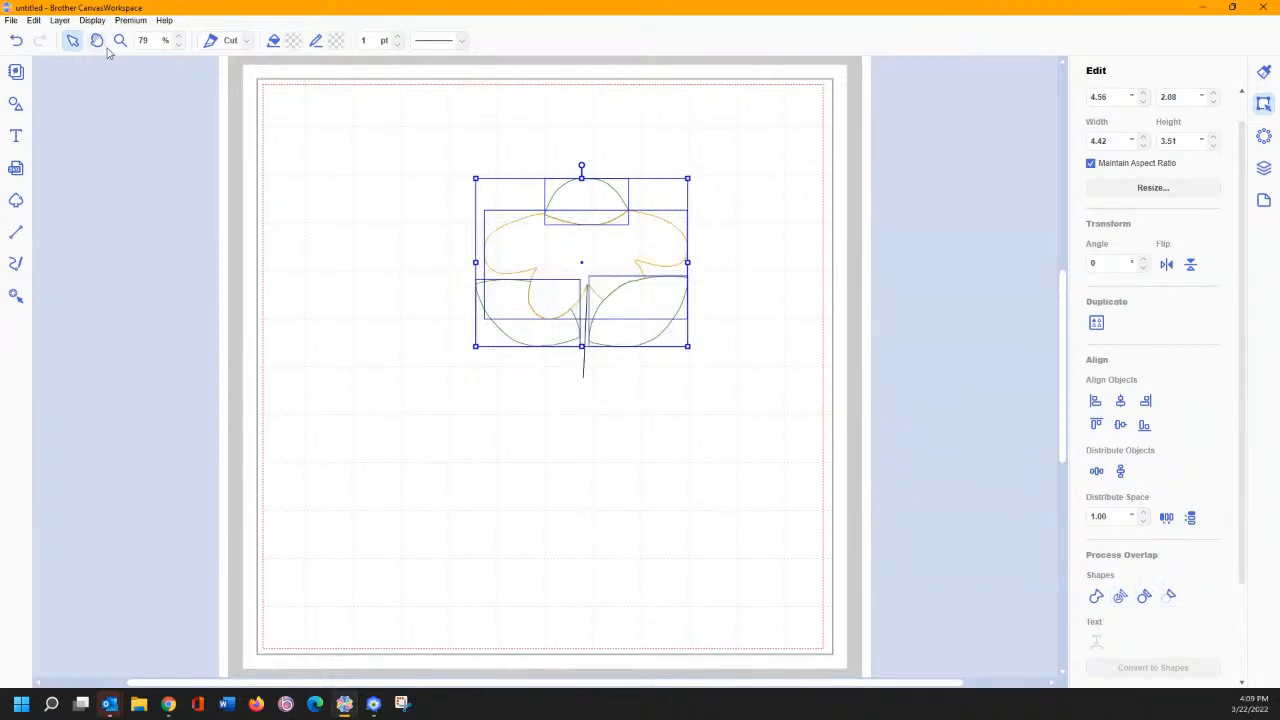
left_click(15, 40)
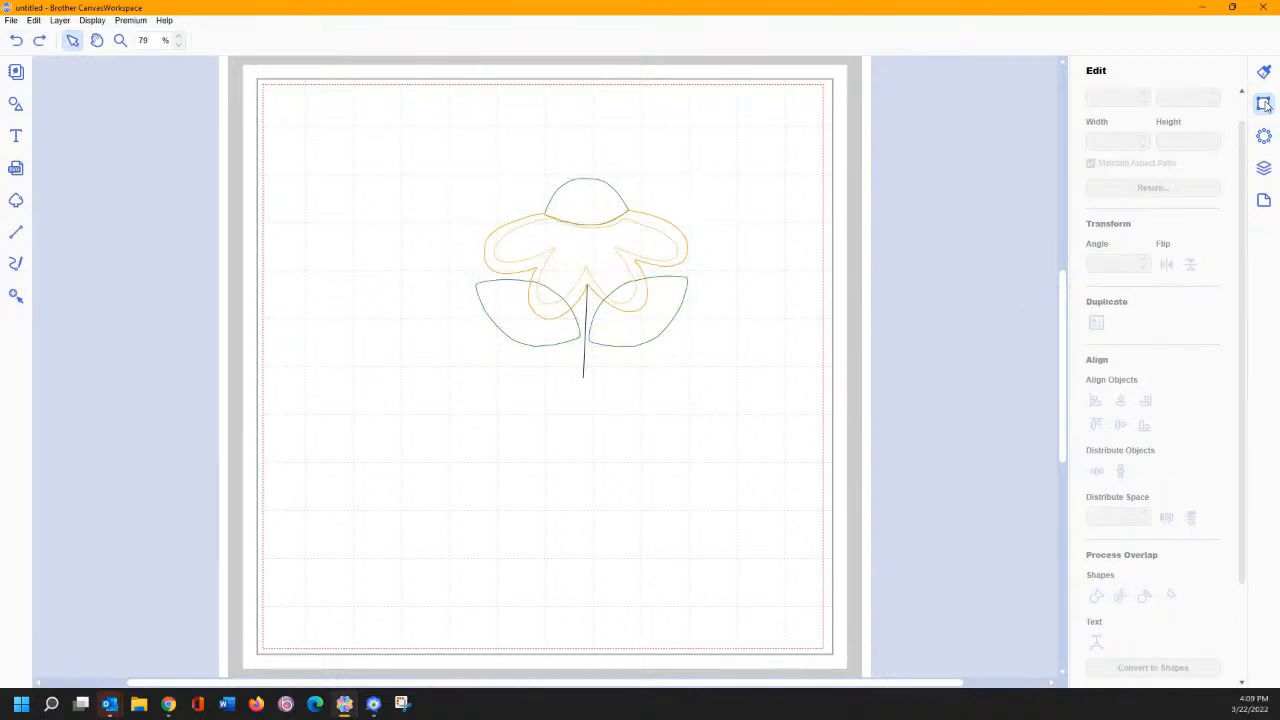
Step: Try removing the overlaps between both leaves, the outer petal outline and the flower center, excluding the inner petal outline
left_click(1264, 167)
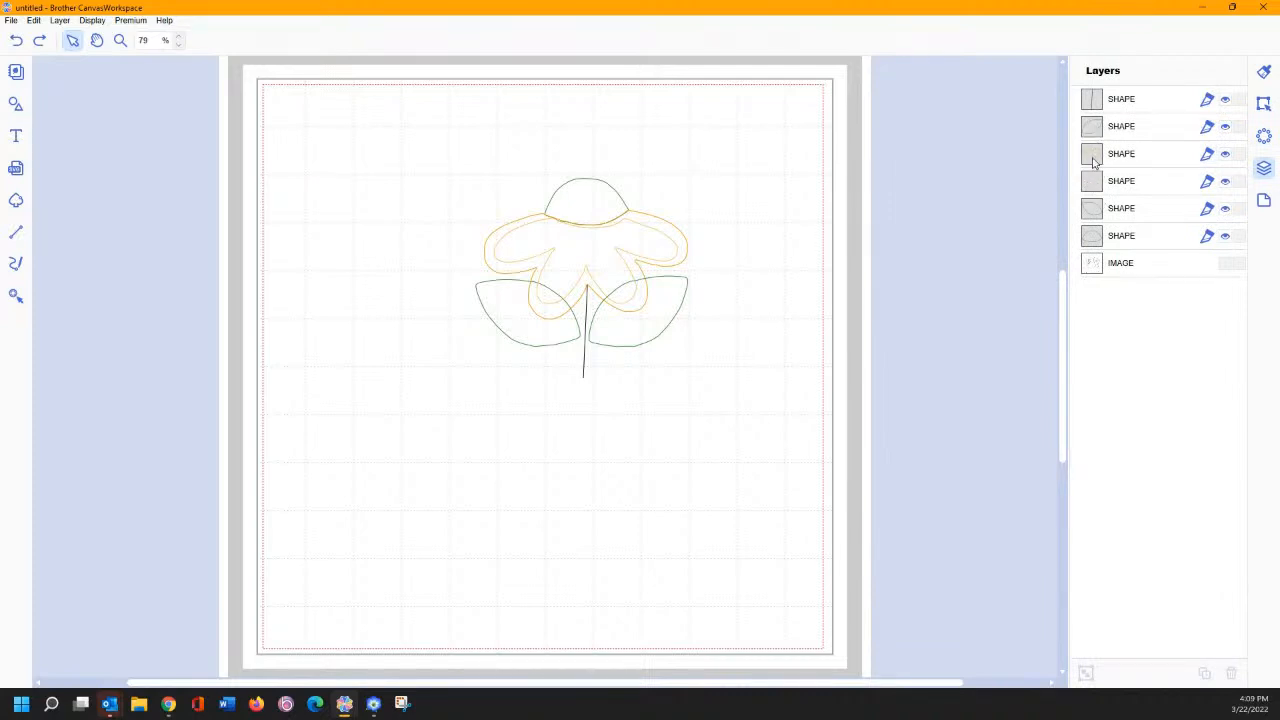
left_click(1094, 162)
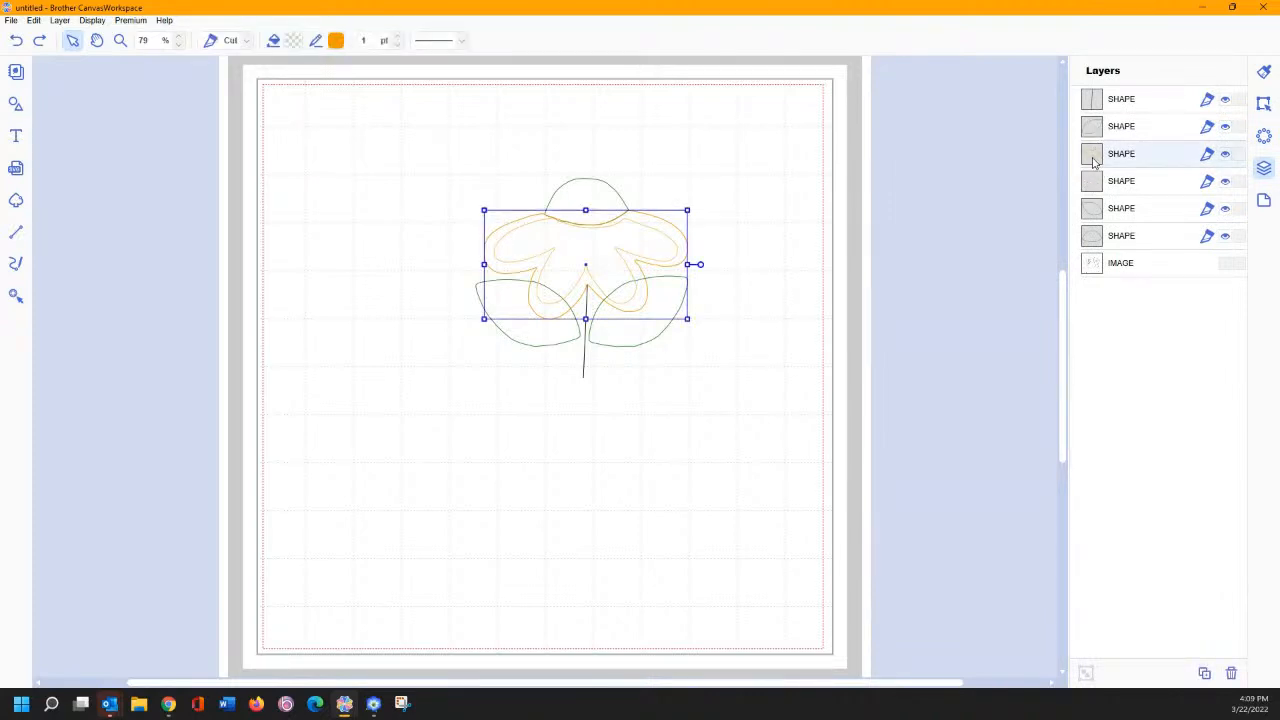
left_click(1096, 214, "ctrl")
left_click(1094, 240, "ctrl")
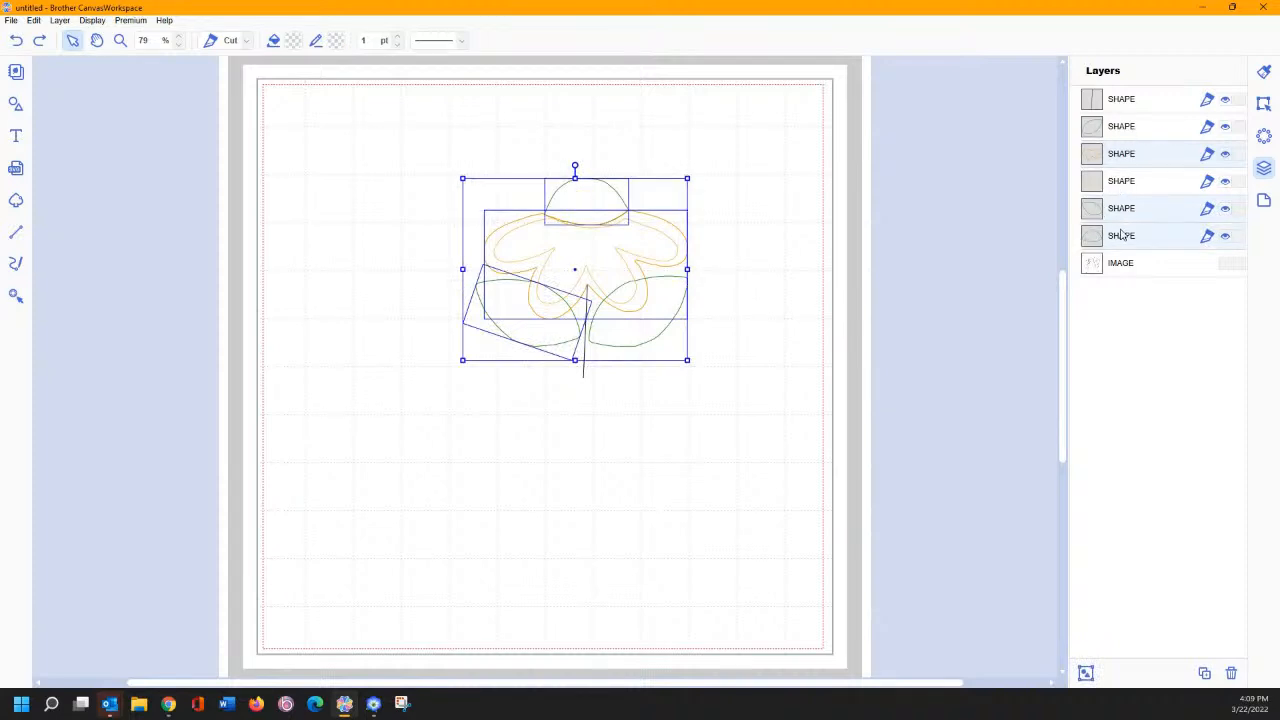
left_click(1096, 130, "ctrl")
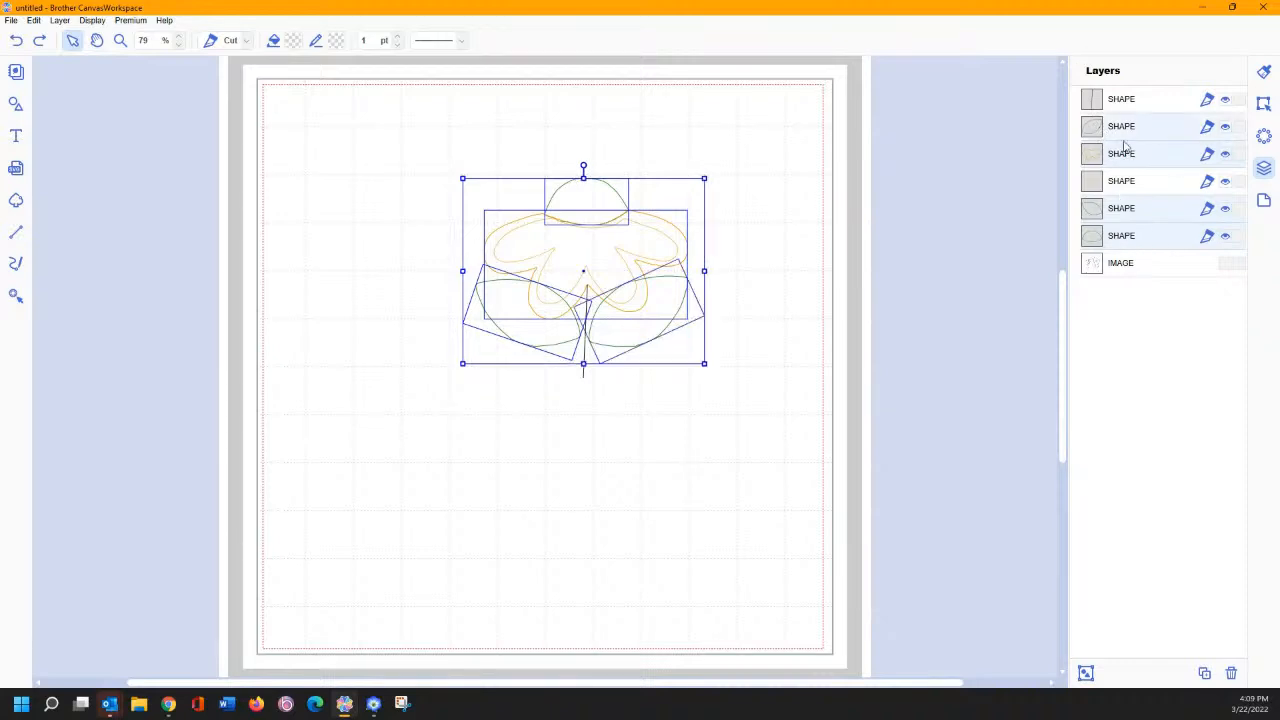
left_click(1263, 105)
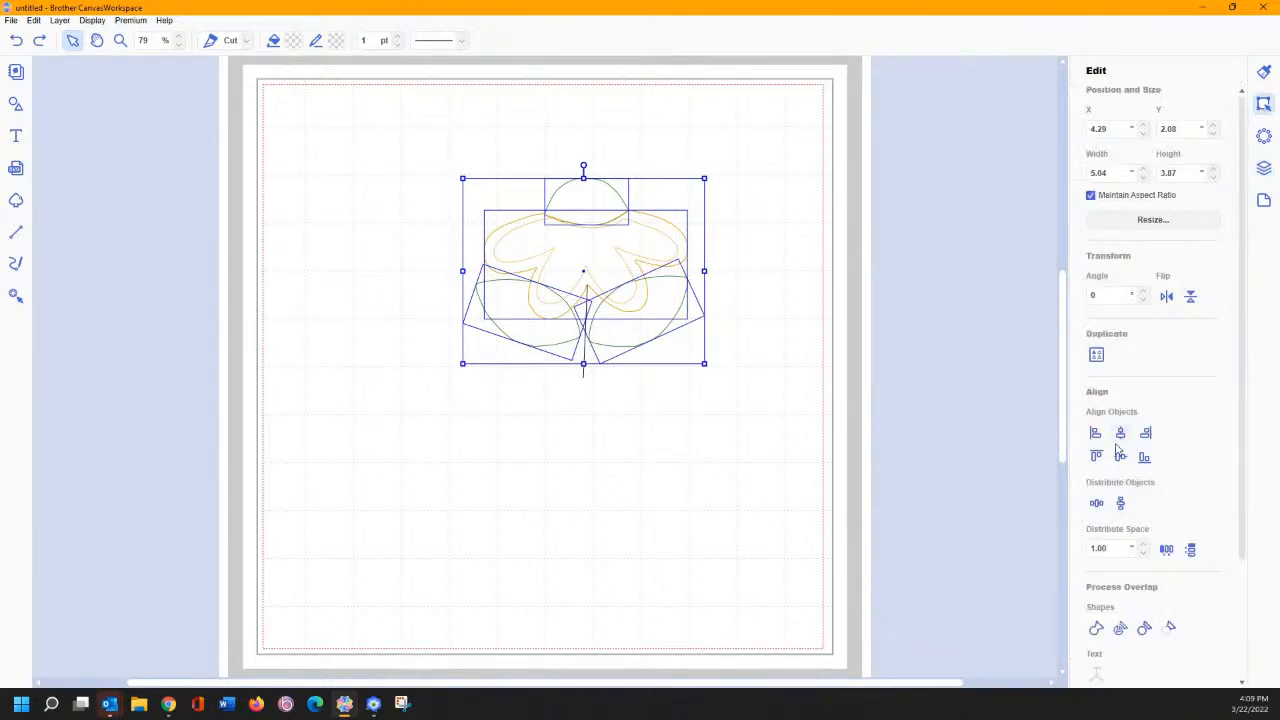
left_click(1145, 628)
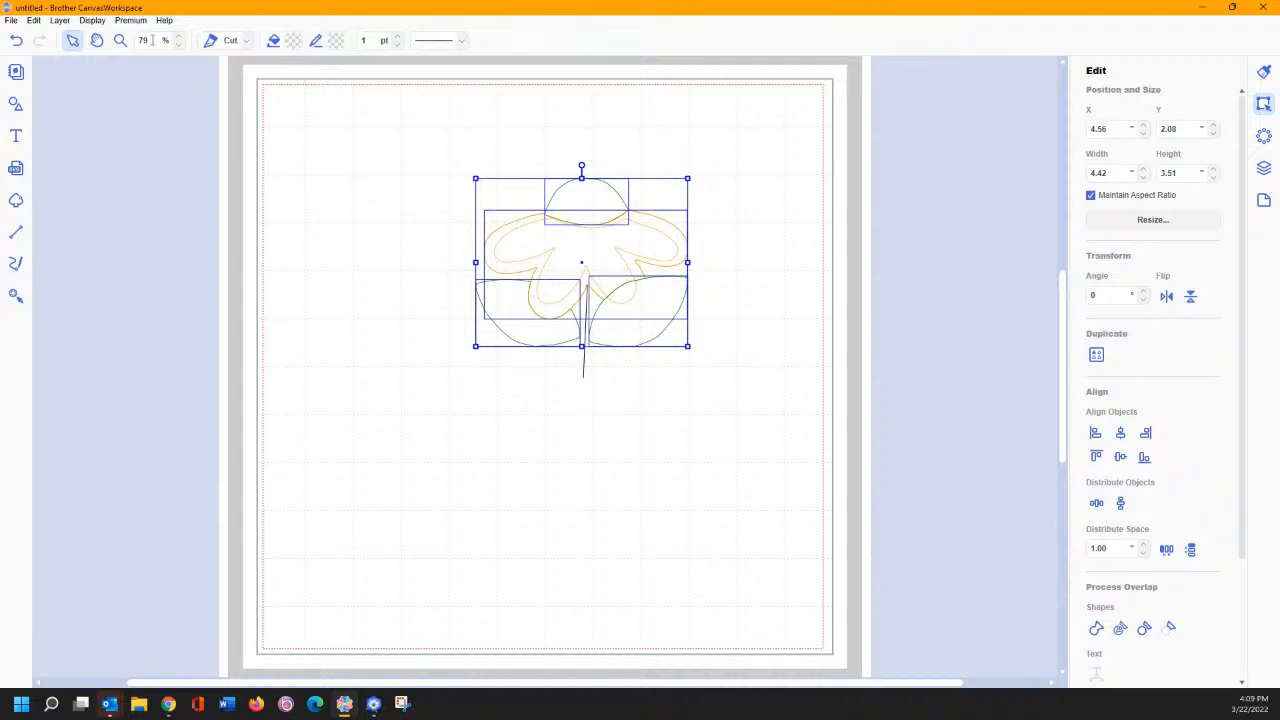
Step: Inspect the leaf and petal crossings up close and undo the overlap removal
left_click(119, 40)
left_click_drag(420, 212, 738, 387)
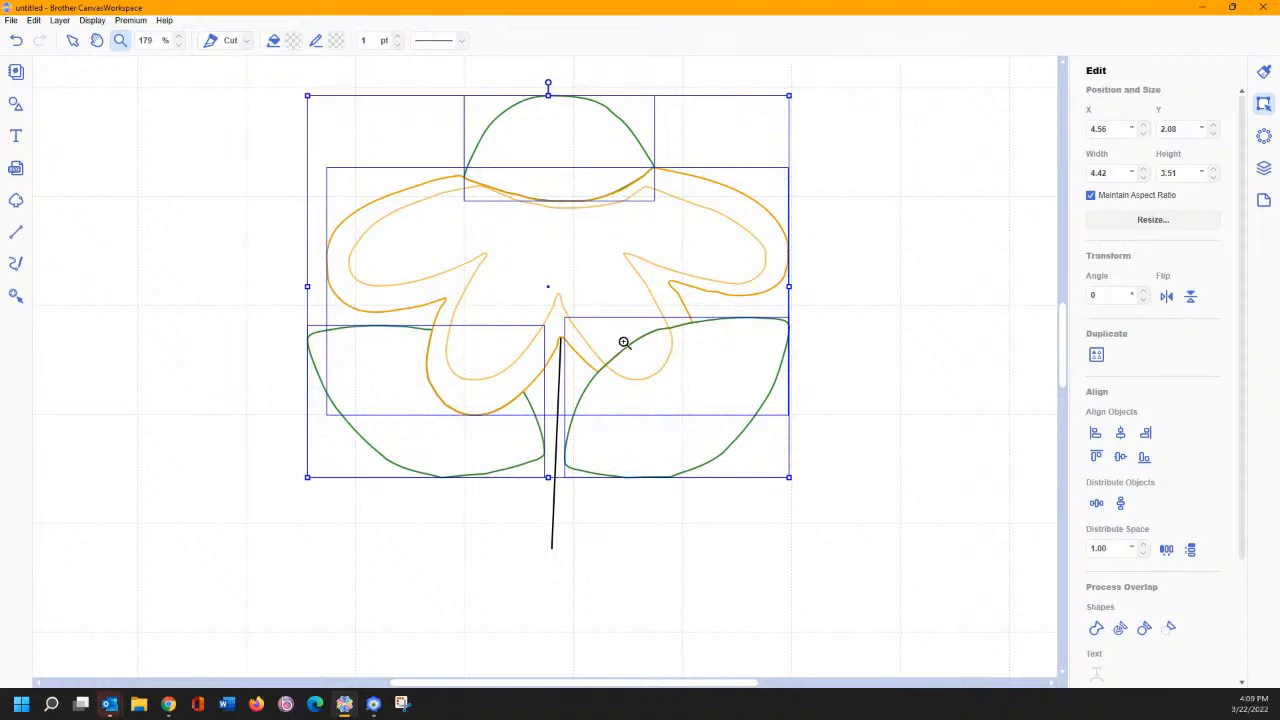
left_click(16, 40)
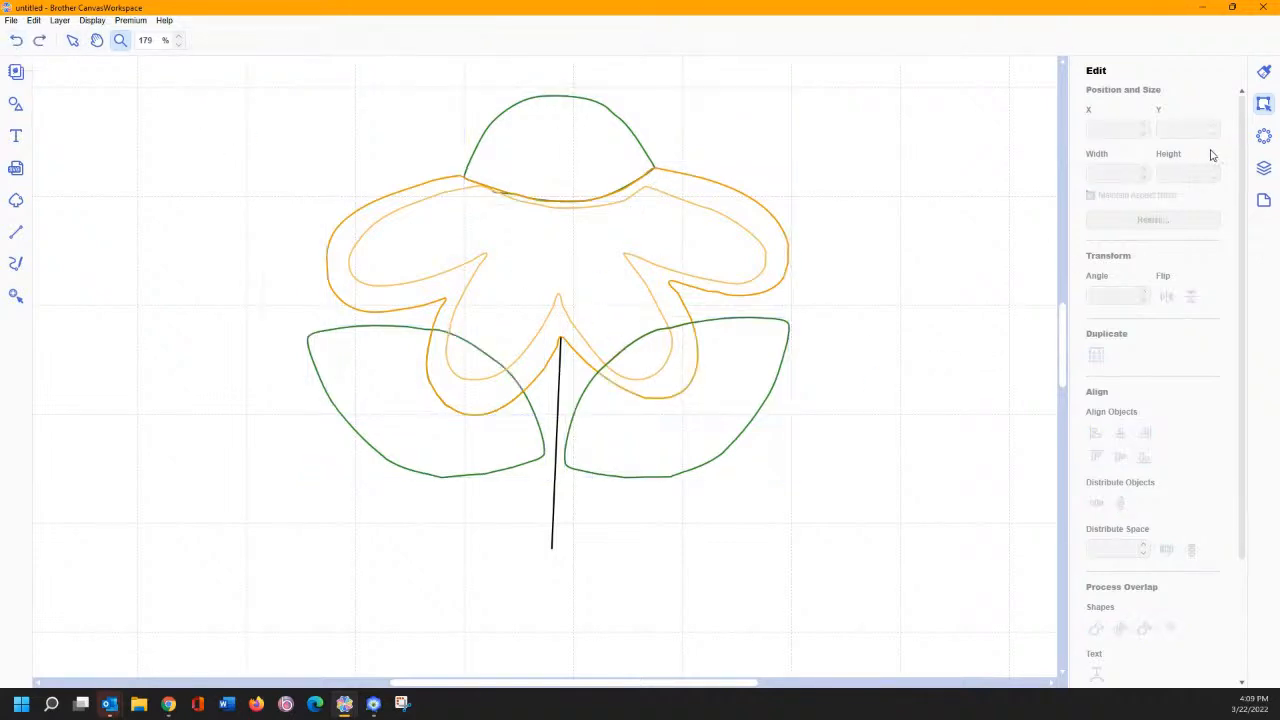
Step: Move the left leaf's layer above the petals and try removing overlaps between both leaves, the outer petal outline and the flower center
left_click(1263, 170)
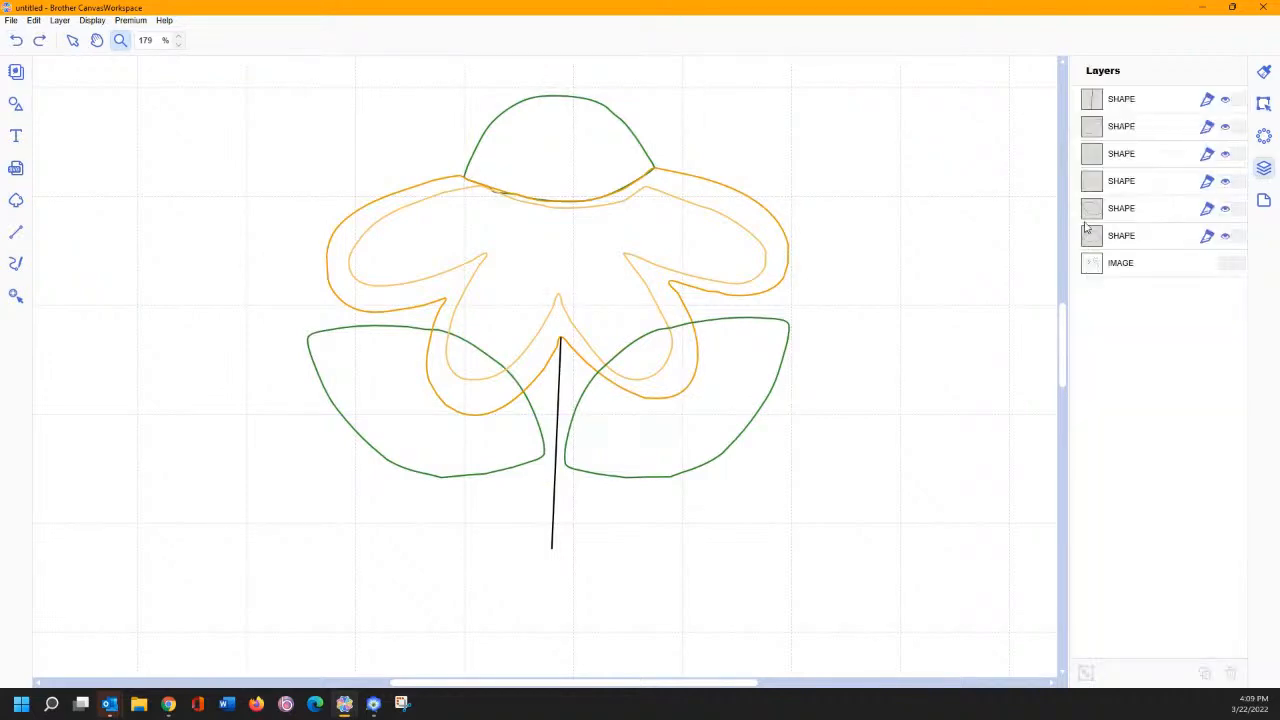
left_click_drag(1090, 208, 1090, 140)
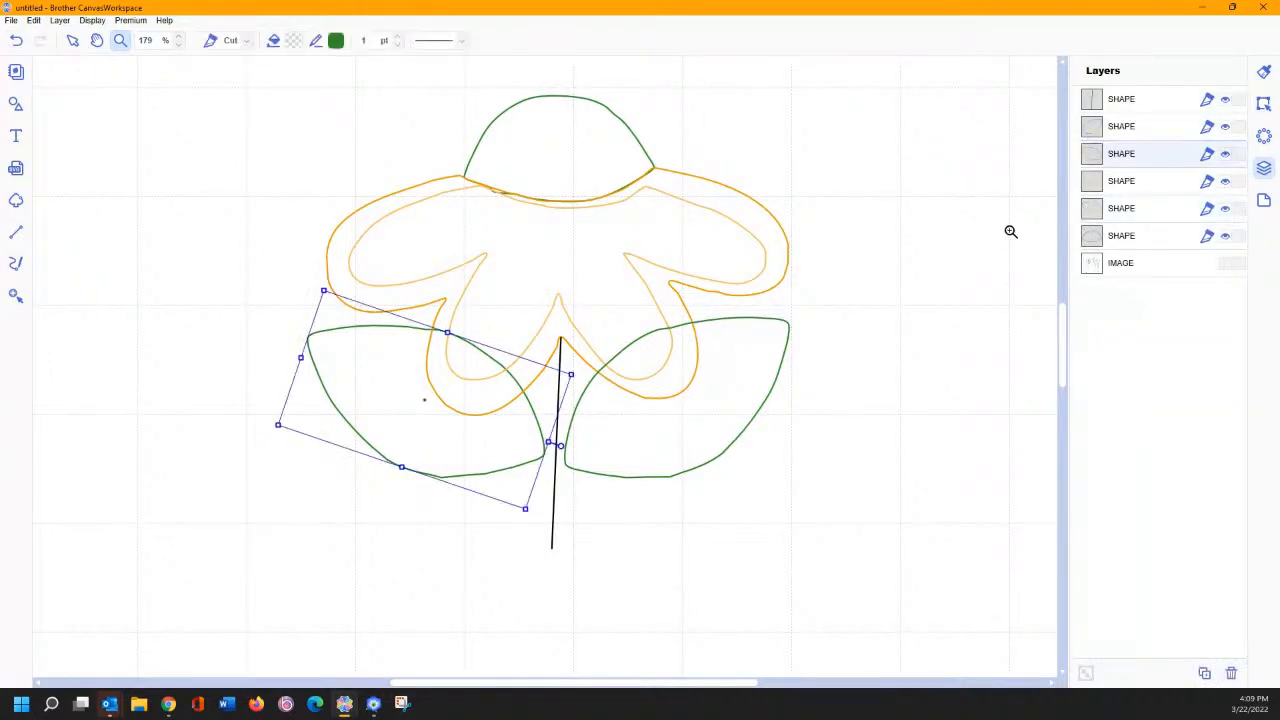
left_click(1095, 128)
left_click(1093, 155, "shift")
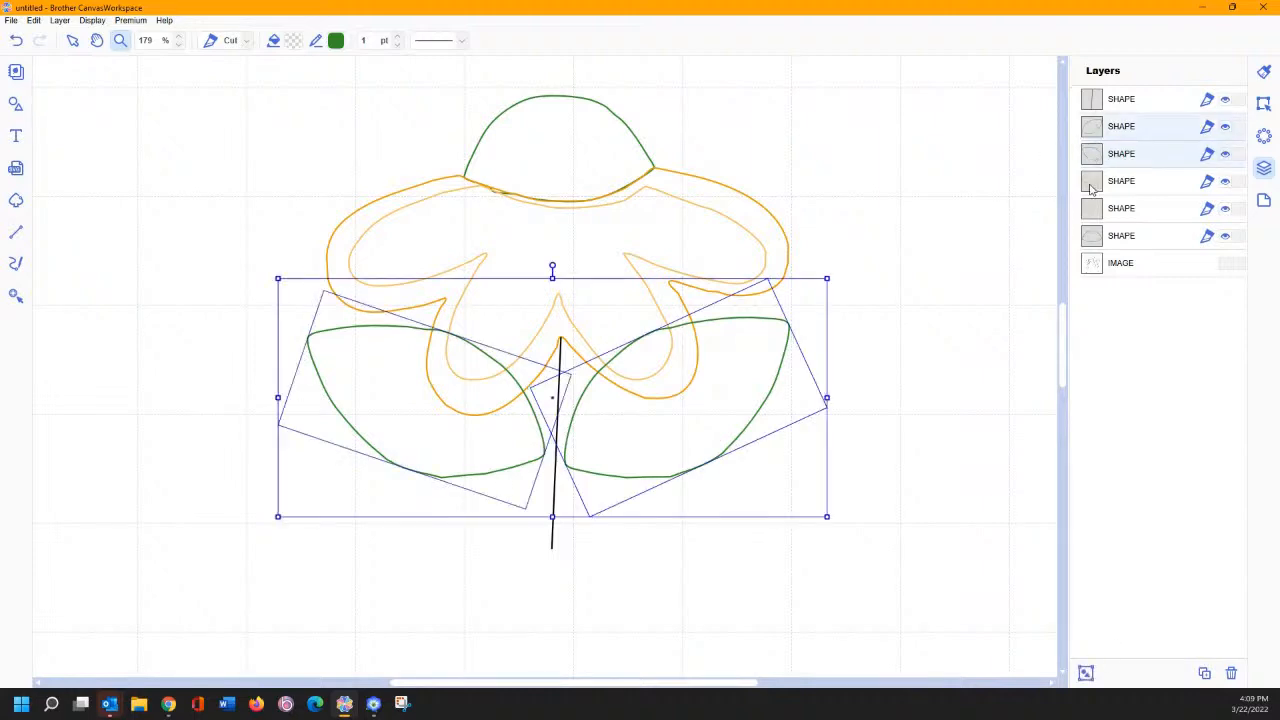
left_click(1092, 183, "shift")
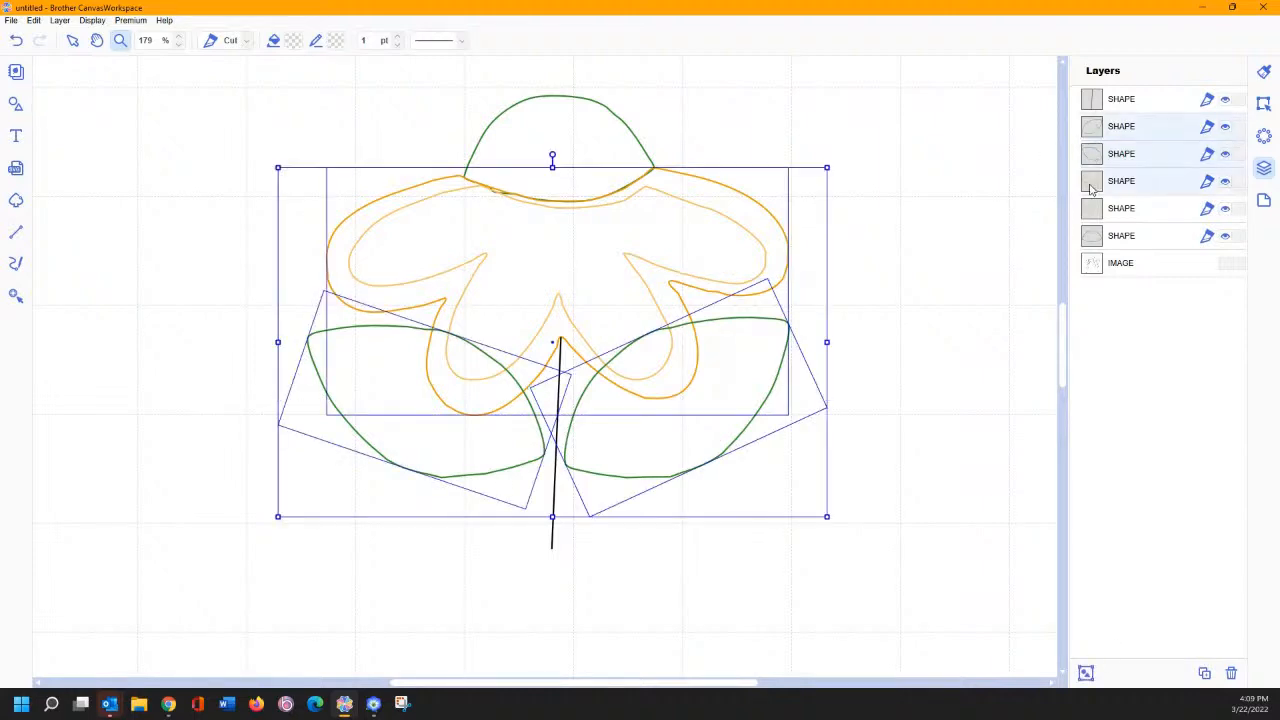
left_click(1090, 237, "shift")
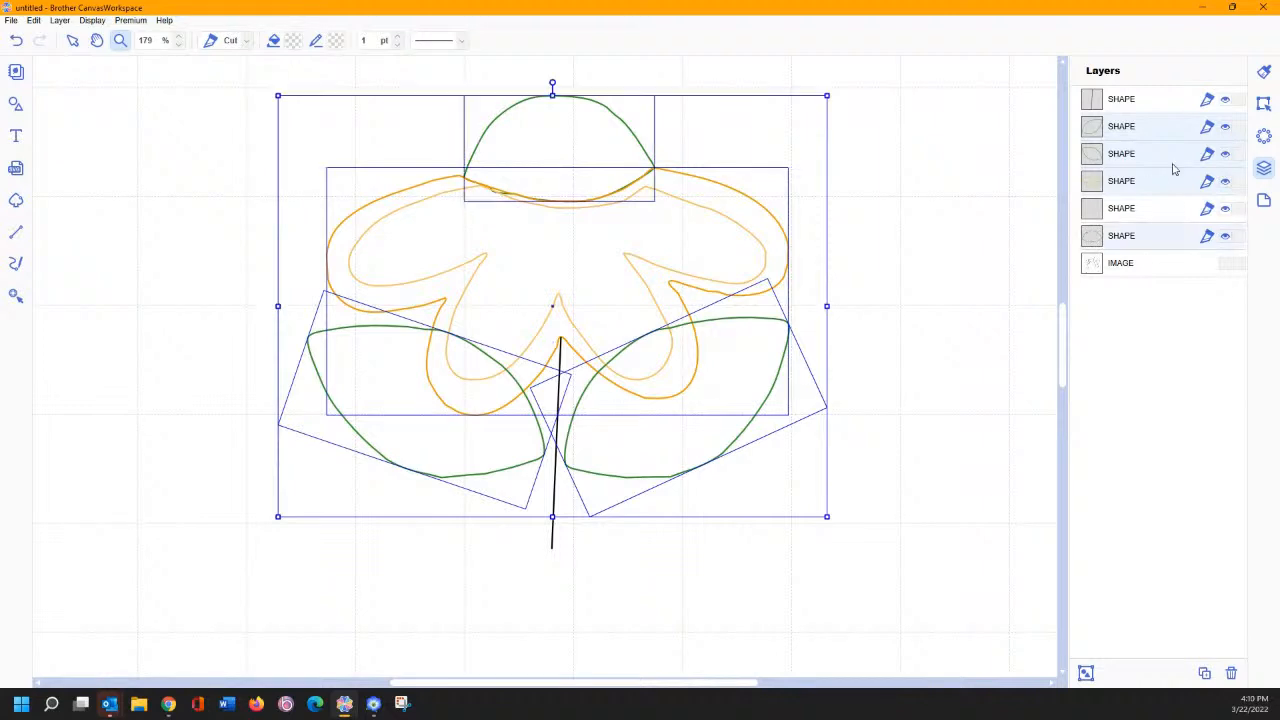
left_click(1263, 103)
scroll(1100, 460, "down", 1)
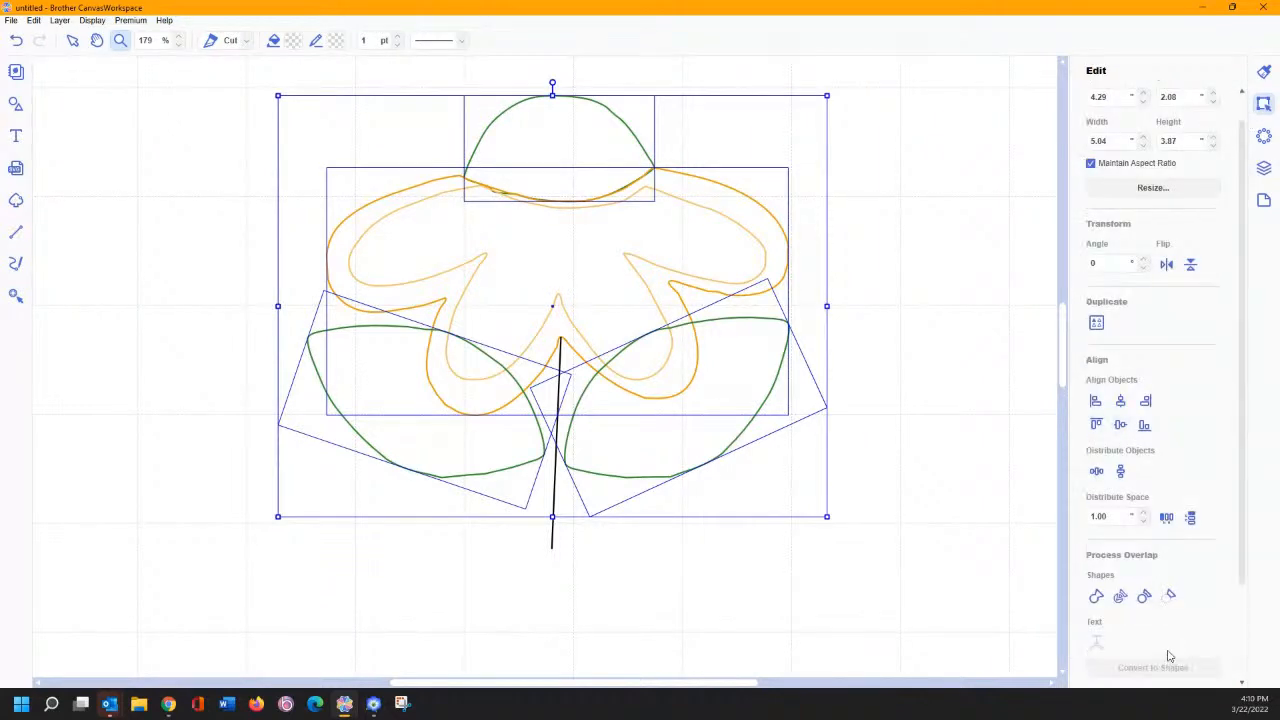
left_click(1142, 596)
Step: Undo the latest overlap removal and the left leaf's layer move
left_click(865, 402)
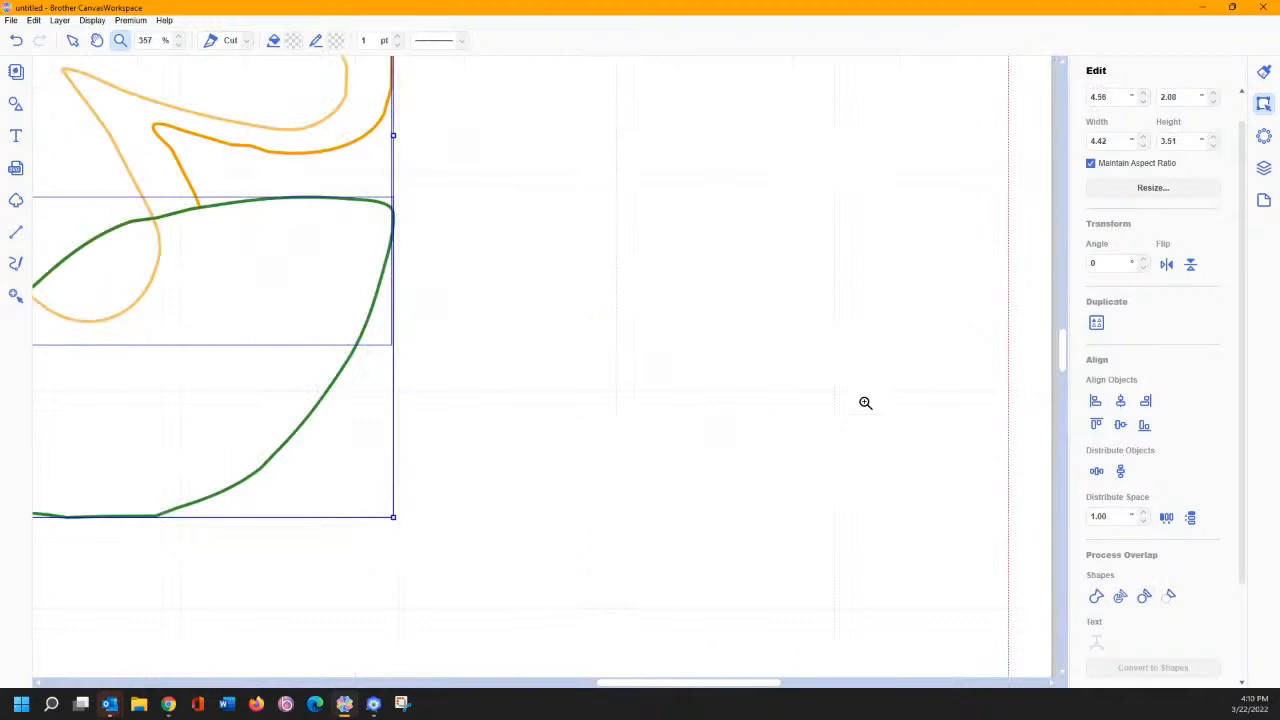
left_click(17, 41)
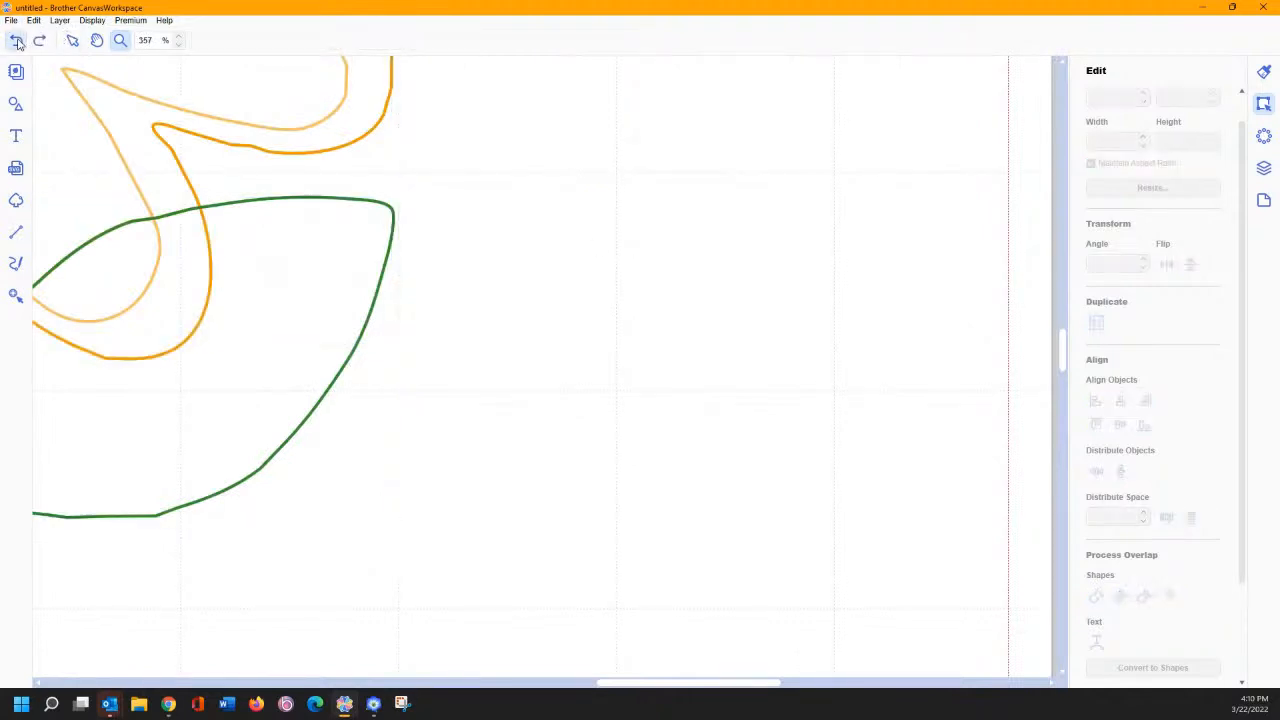
double_click(119, 45)
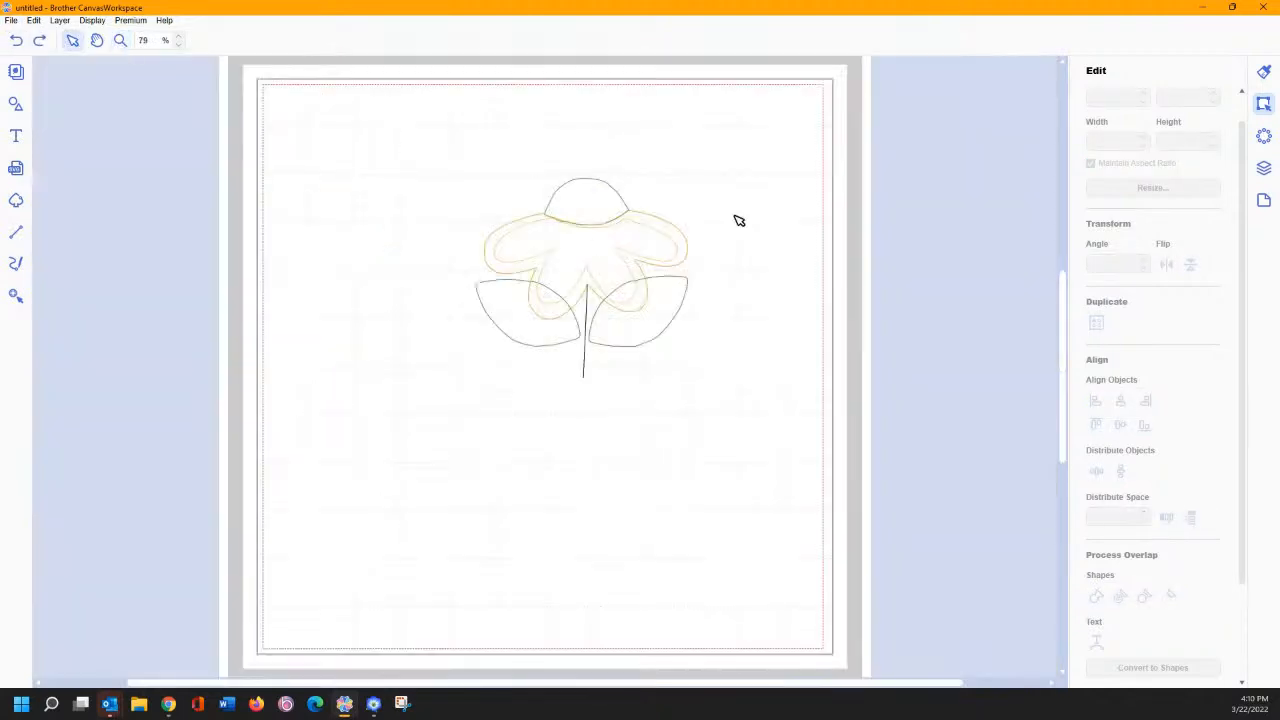
Step: Move both leaf layers below the two petal layers, directly above the flower center's layer
left_click(1264, 168)
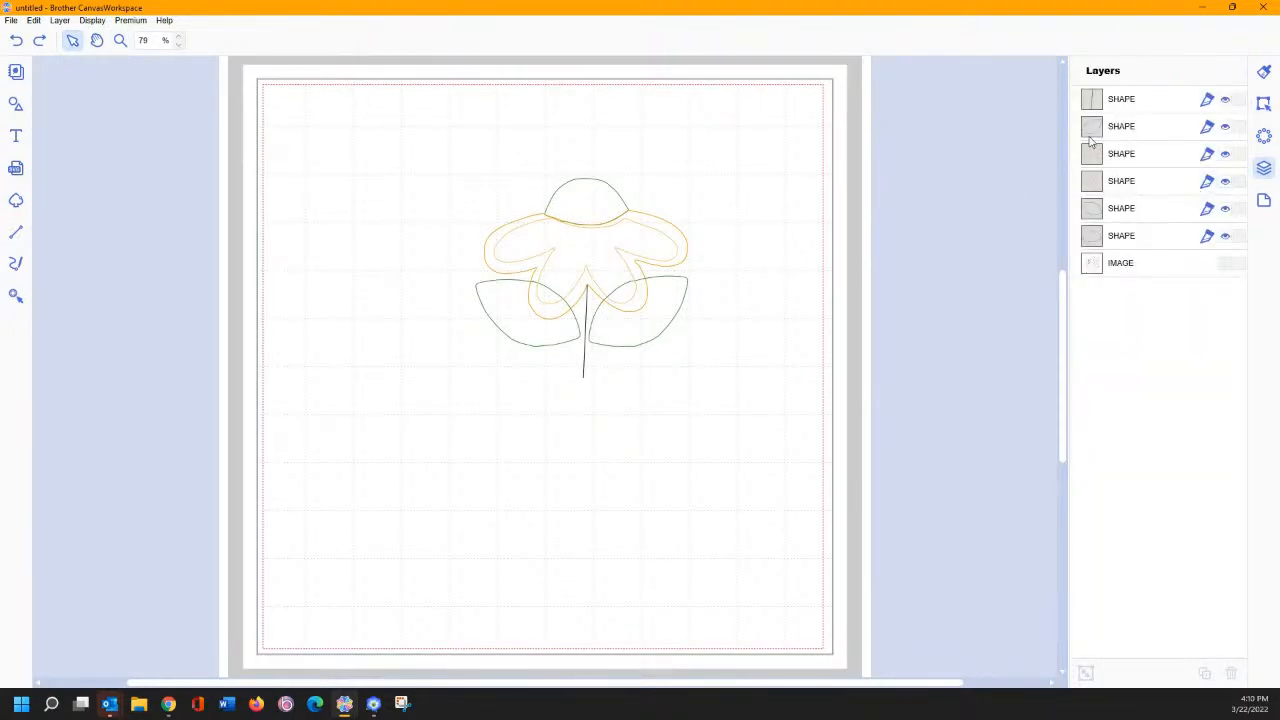
left_click(1092, 213)
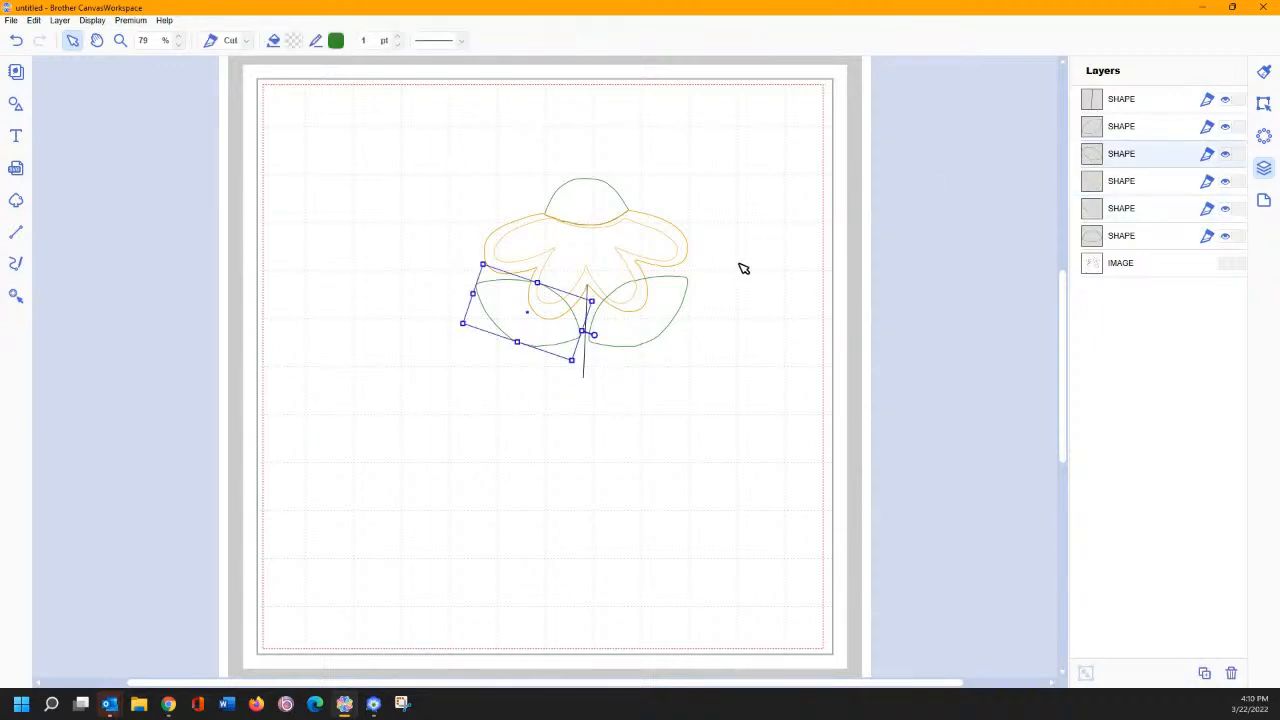
left_click(1092, 128)
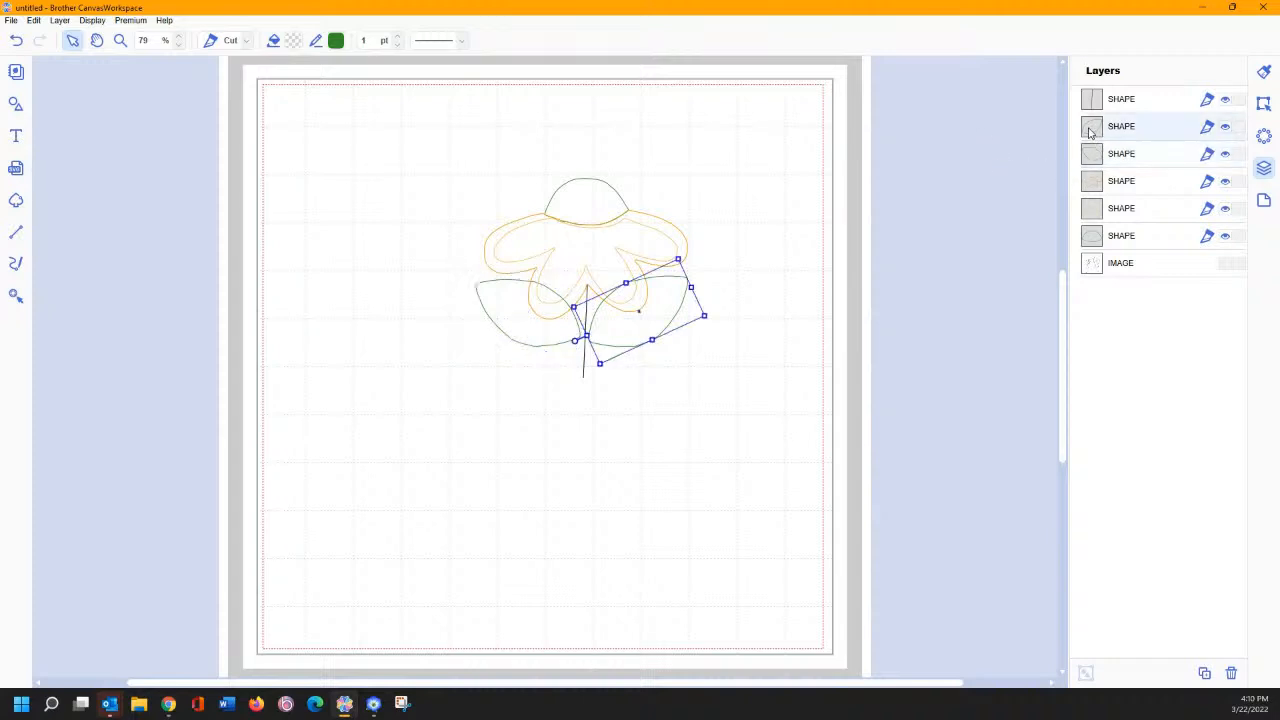
left_click(1092, 155, "shift")
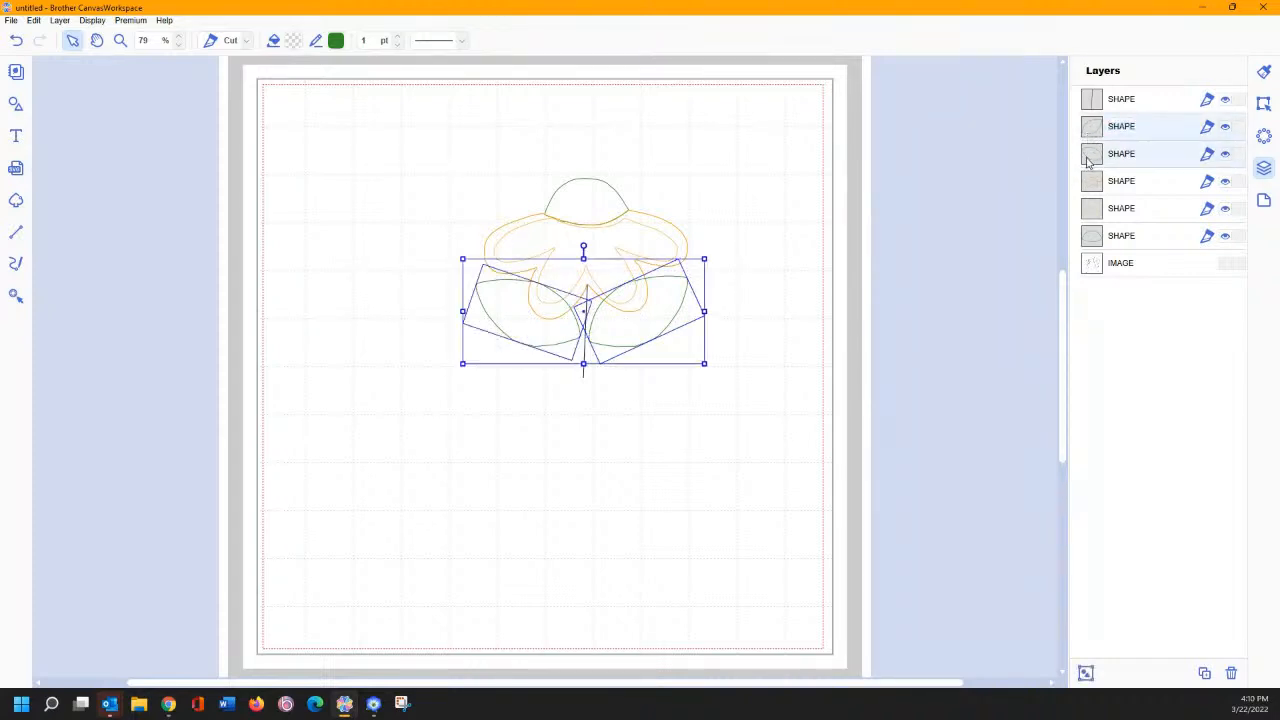
mouse_move(1092, 213)
left_mouse_down()
mouse_move(1096, 229)
mouse_move(1098, 217)
left_mouse_up()
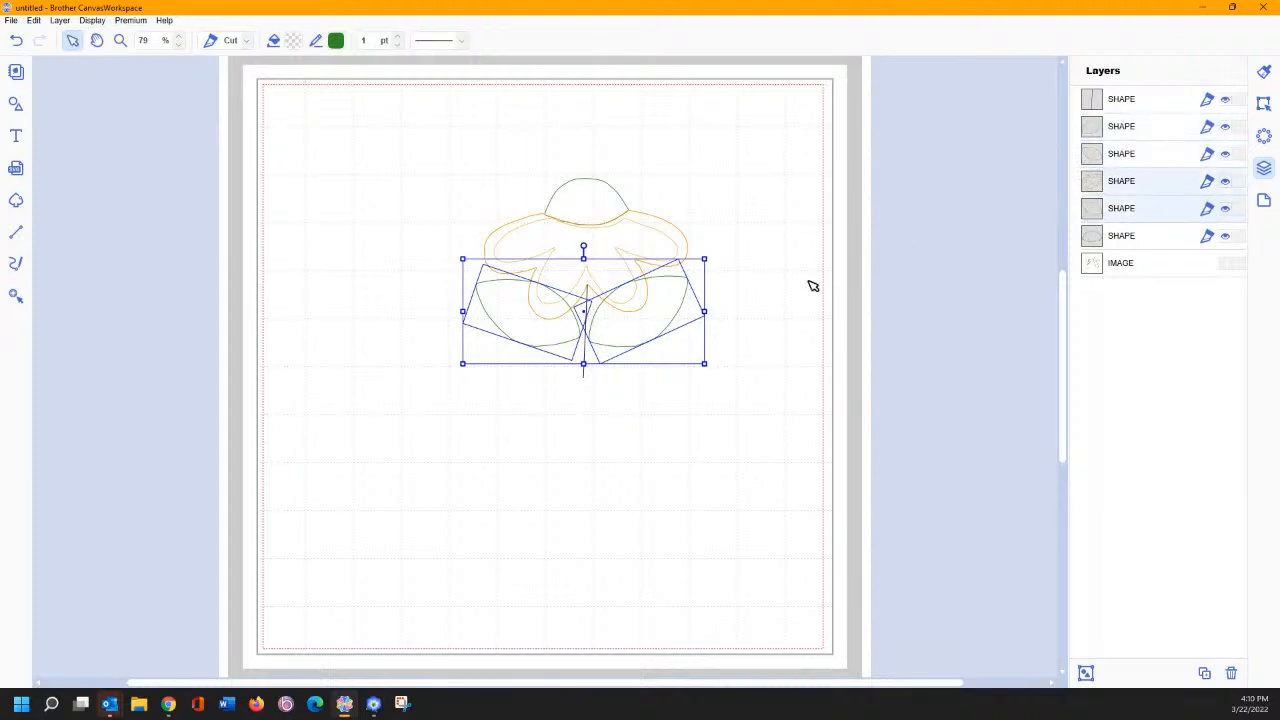
Step: Remove overlaps between both leaves, the outer petal outline and the flower center
left_click(1088, 126, "shift")
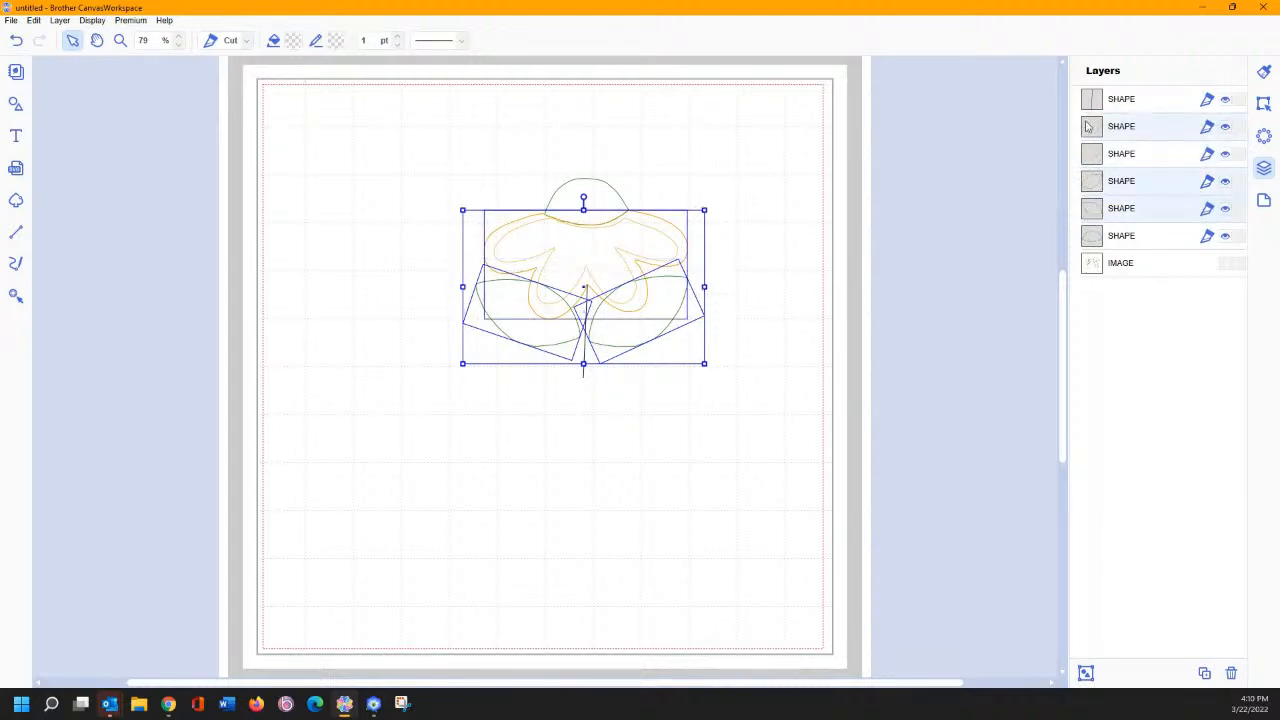
left_click(1088, 235, "shift")
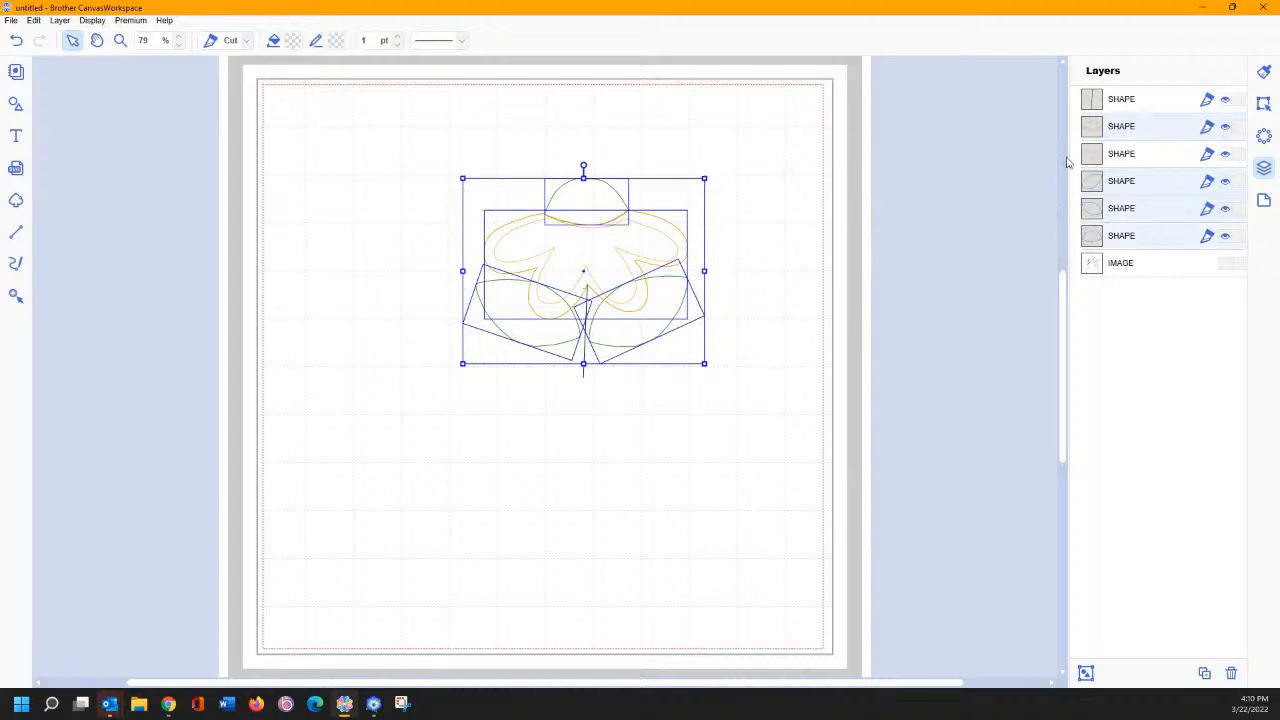
left_click(1262, 105)
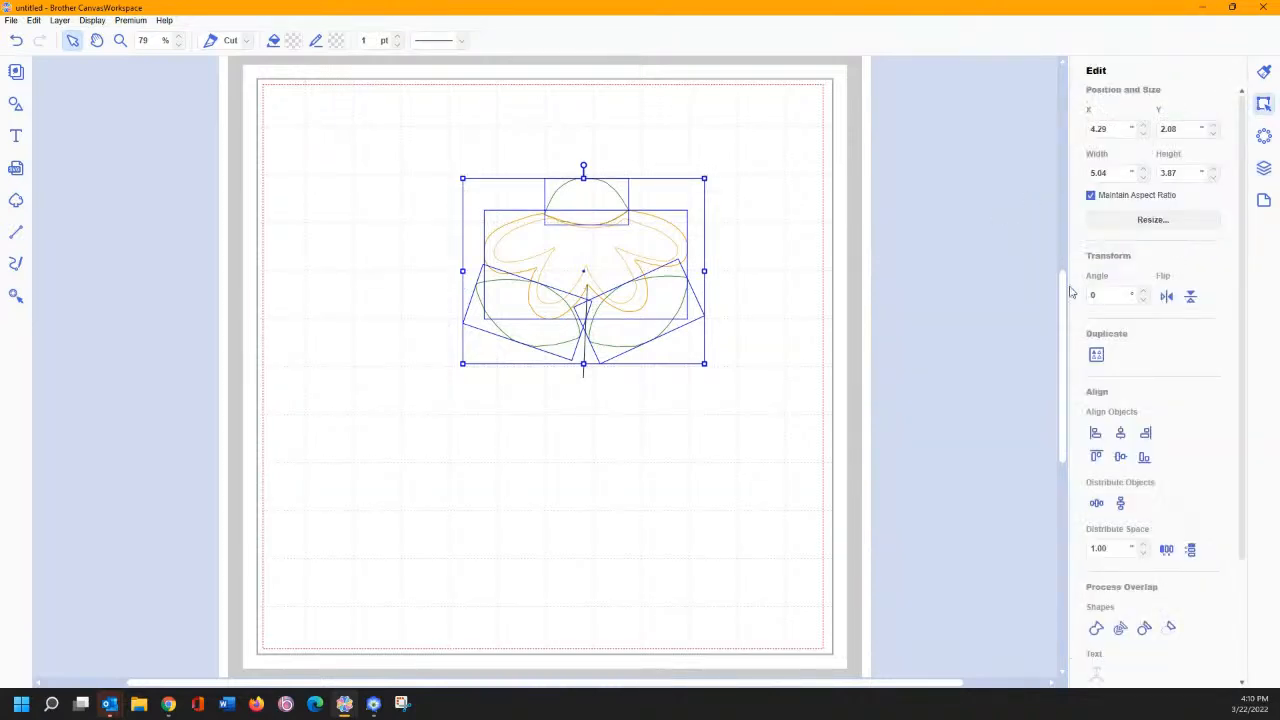
left_click(1143, 628)
left_click(692, 372)
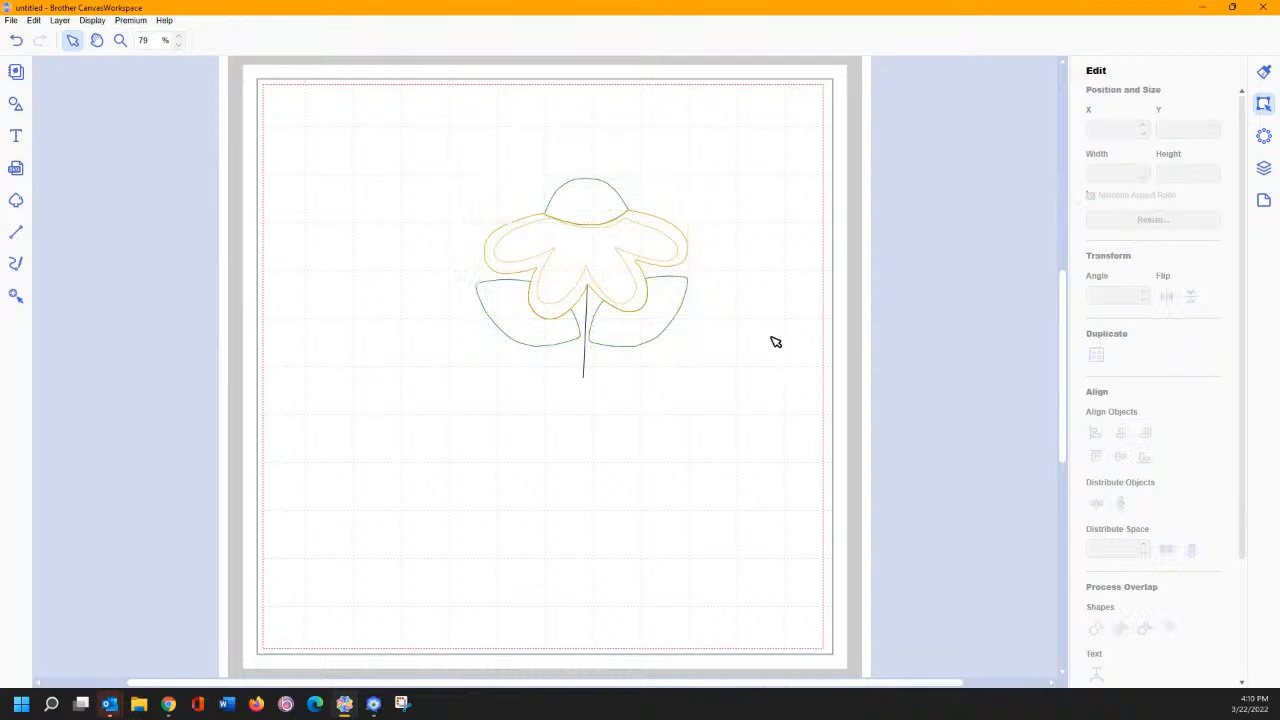
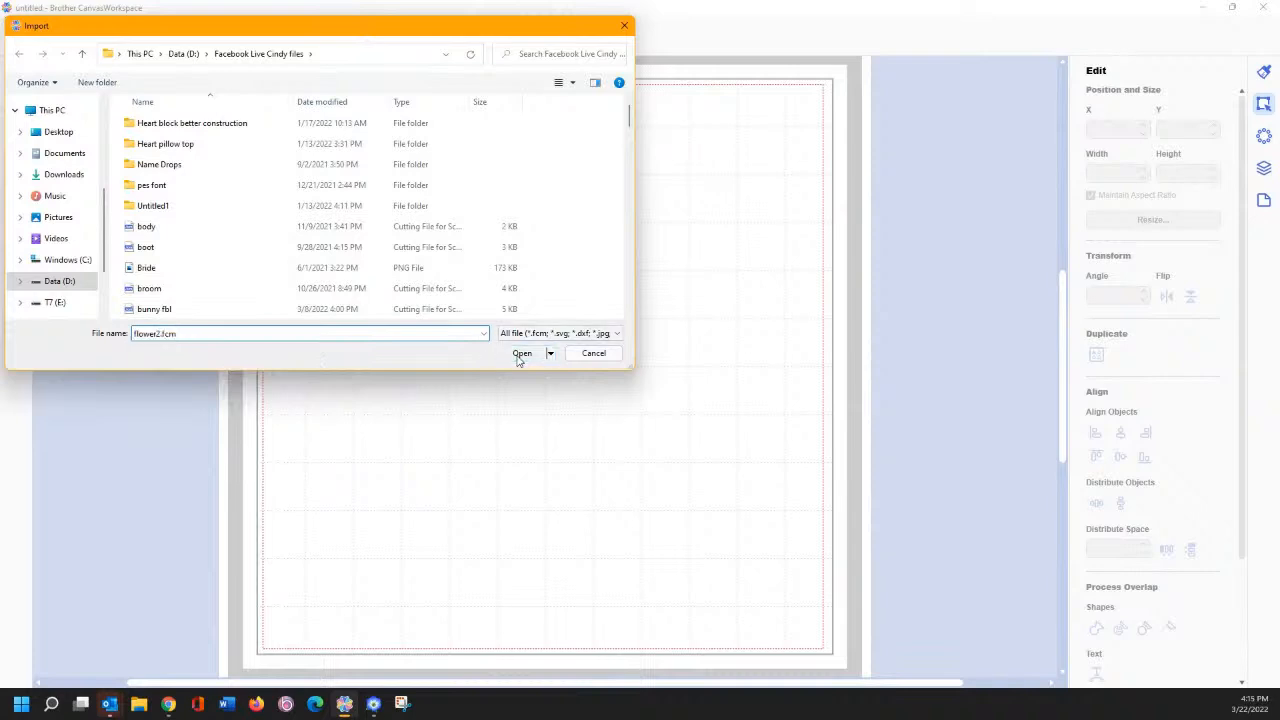
Step: Import flower2.fcm and move its two leaves, two petal shapes and flower center apart on the mat
left_click(429, 251)
left_click_drag(429, 251, 490, 340)
left_click_drag(312, 250, 329, 377)
left_click_drag(349, 189, 671, 238)
left_click_drag(428, 185, 410, 208)
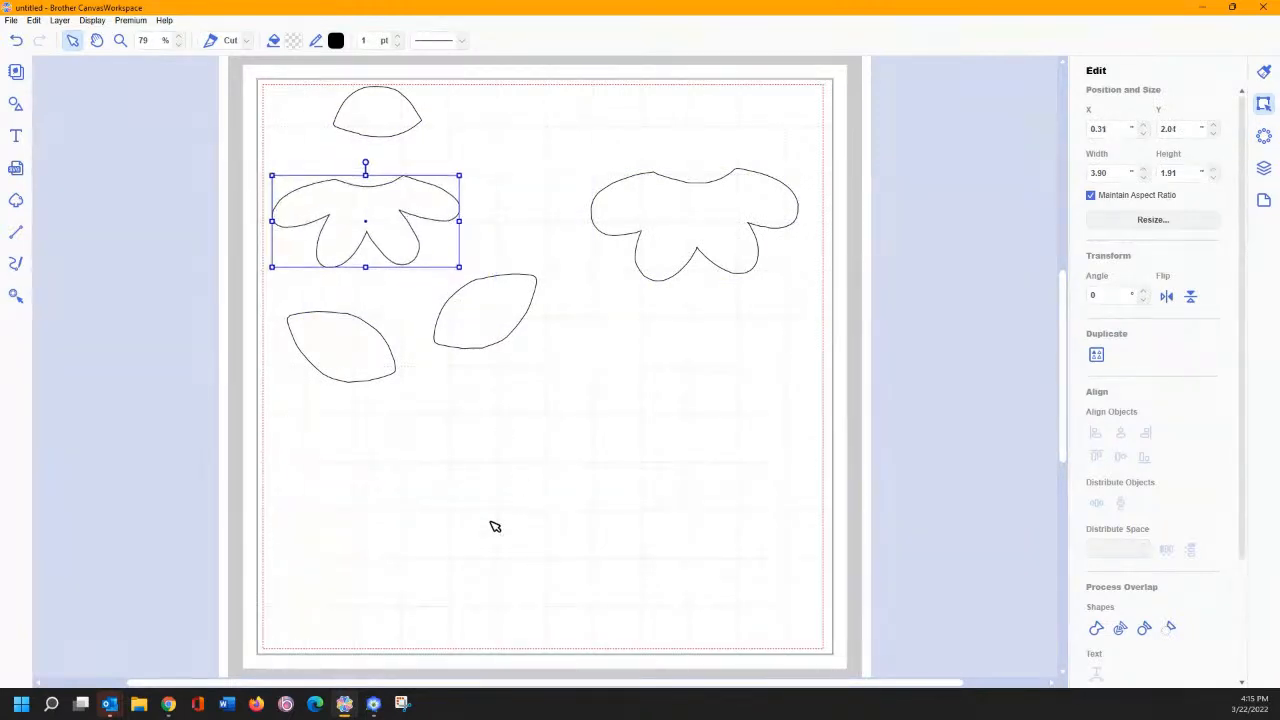
Step: In Layout & Editing, send the flower cutting data to CanvasWorkspace and also to the ScanNCut, then close the export window
left_click(373, 703)
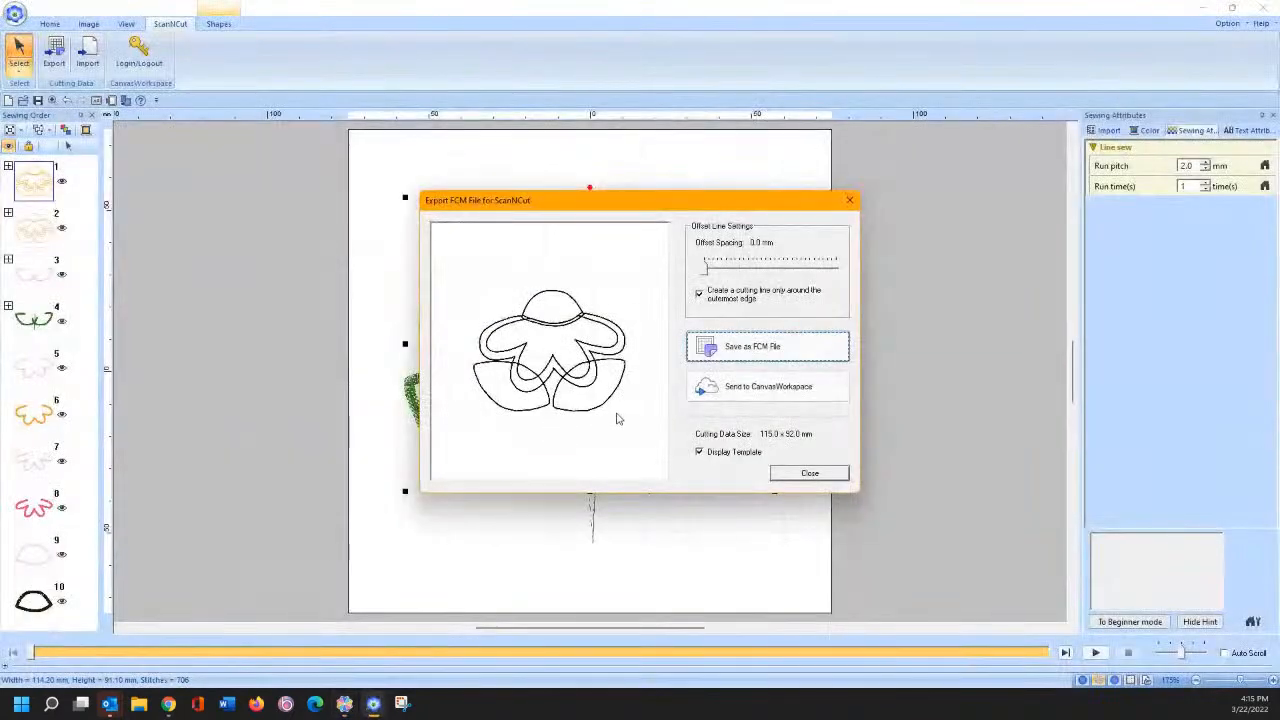
left_click(745, 387)
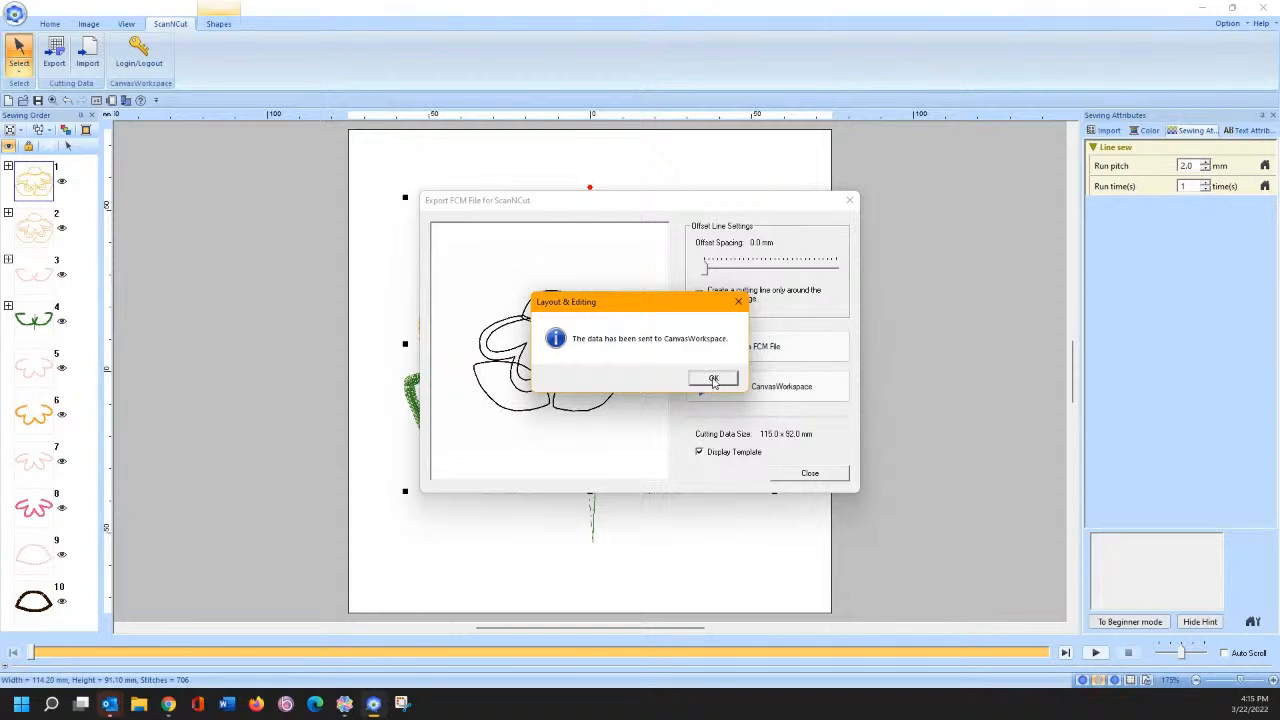
left_click(713, 379)
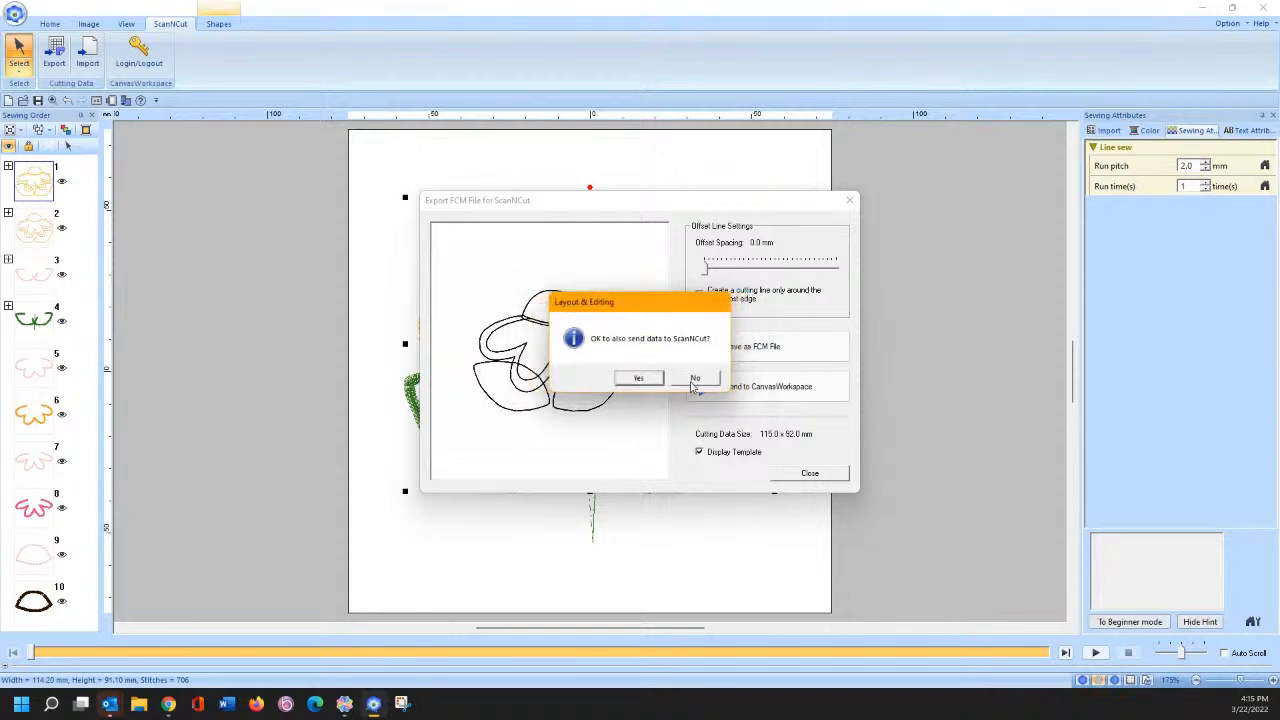
left_click(637, 379)
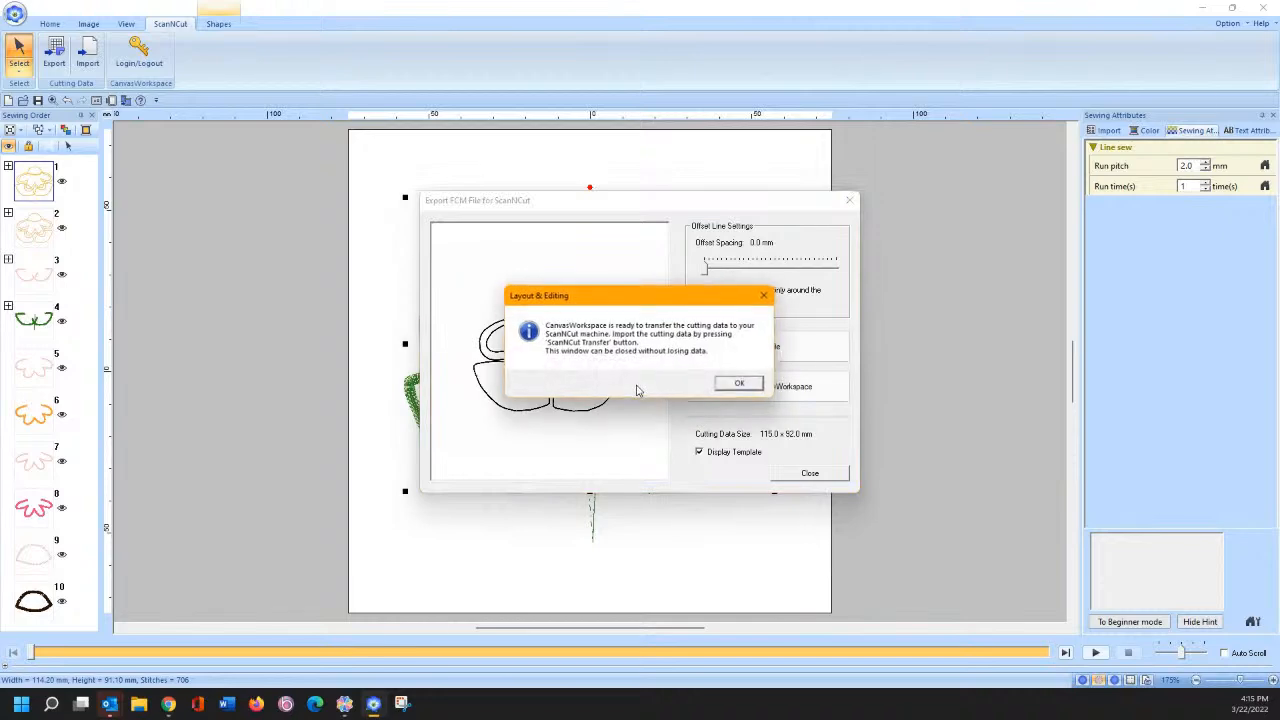
left_click(740, 384)
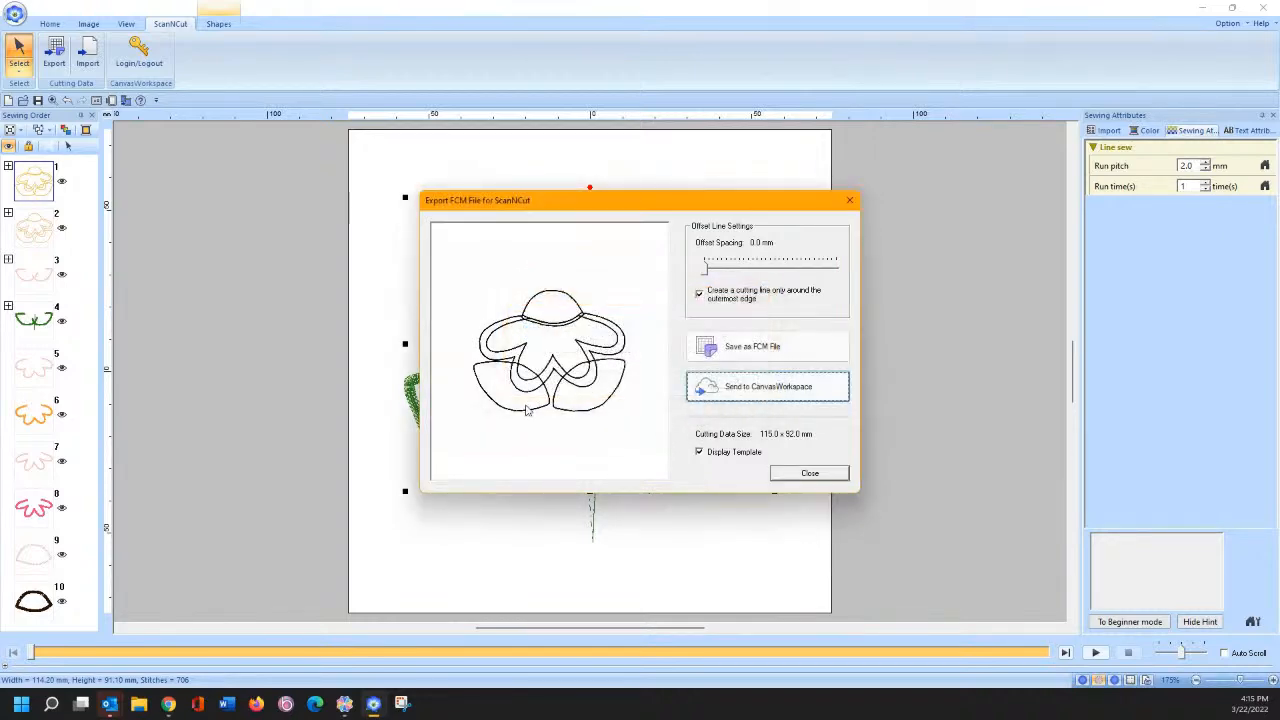
left_click(809, 474)
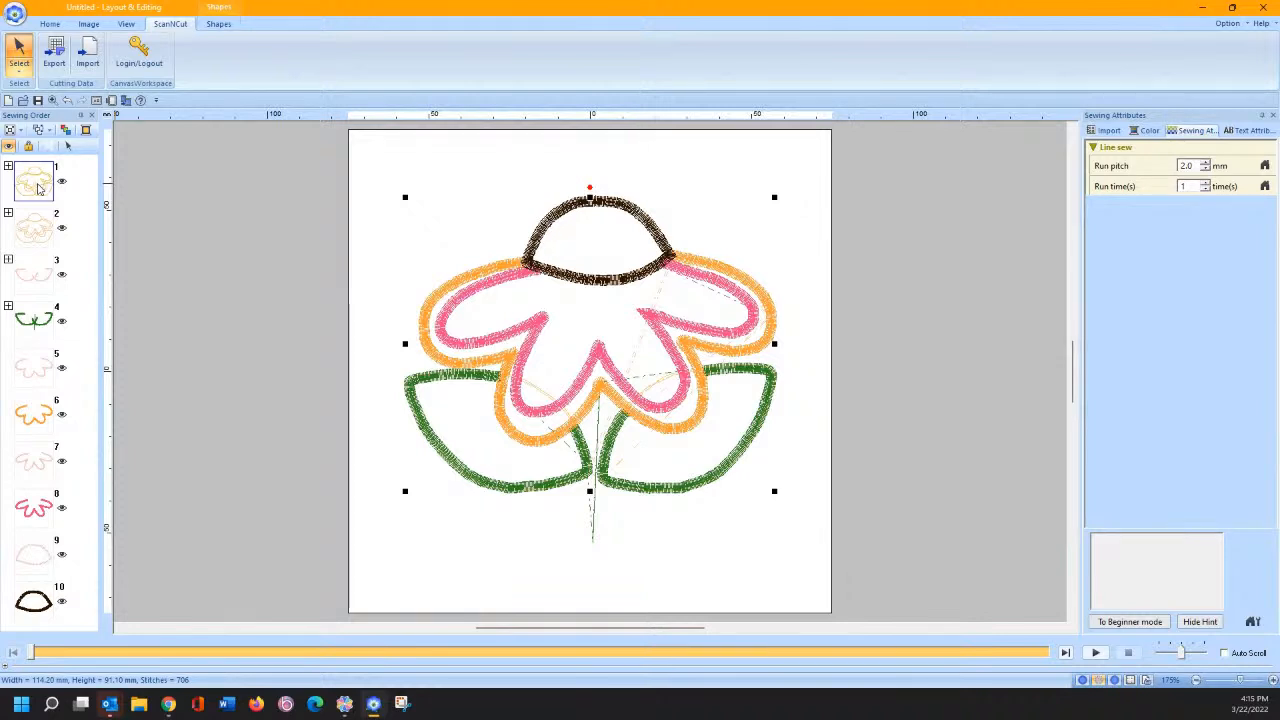
Step: Open a second, empty PE-DESIGN 11 Layout & Editing window and maximize it
left_click(67, 147)
mouse_move(376, 706)
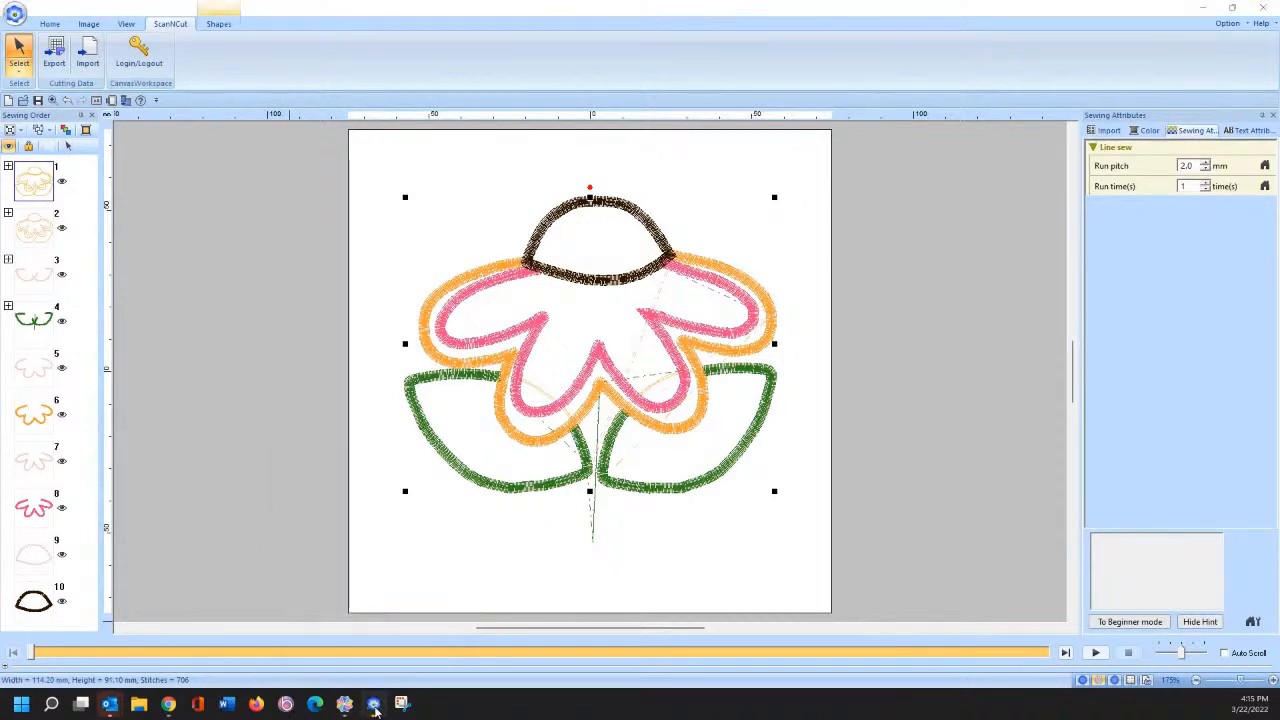
right_click(376, 706)
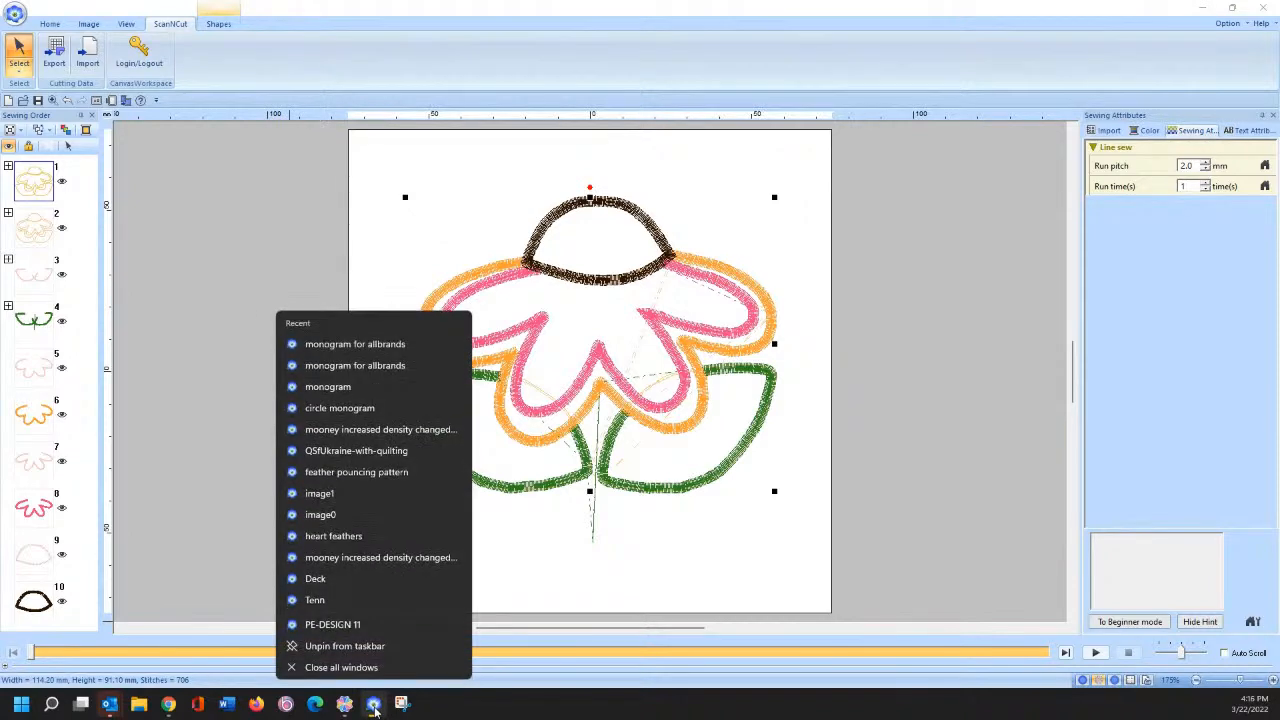
left_click(361, 624)
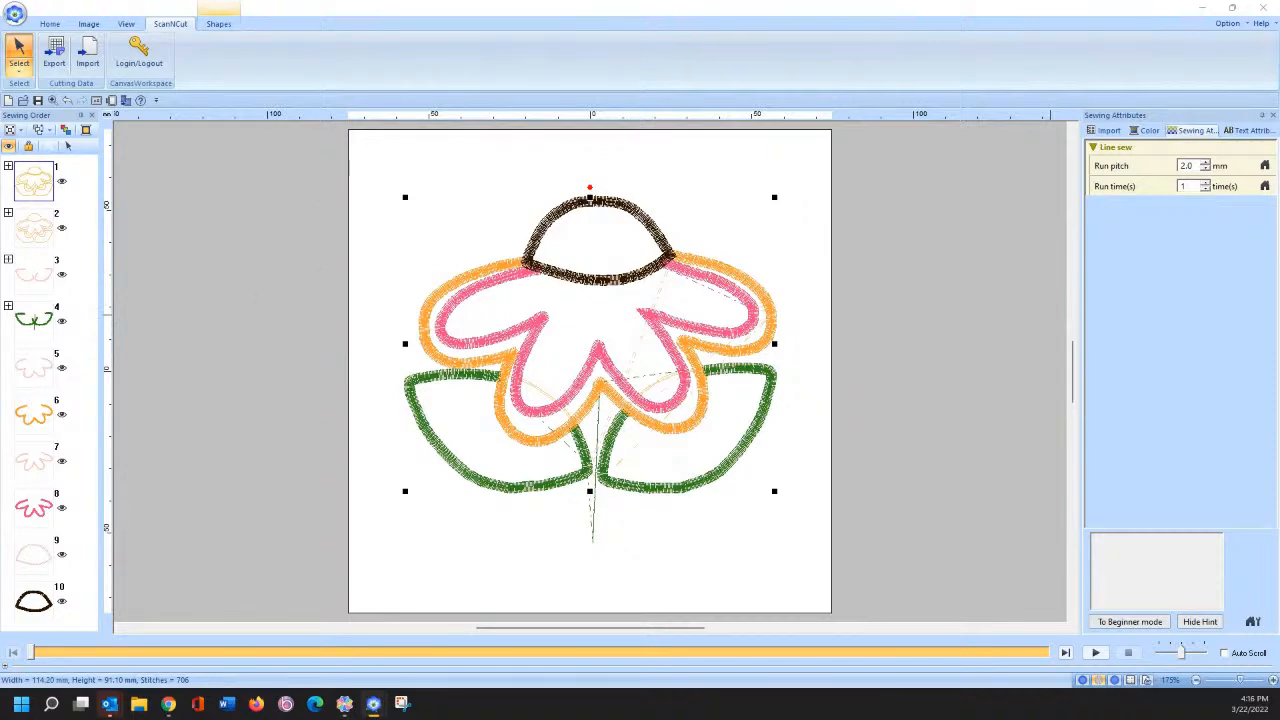
left_click_drag(1279, 36, 592, 19)
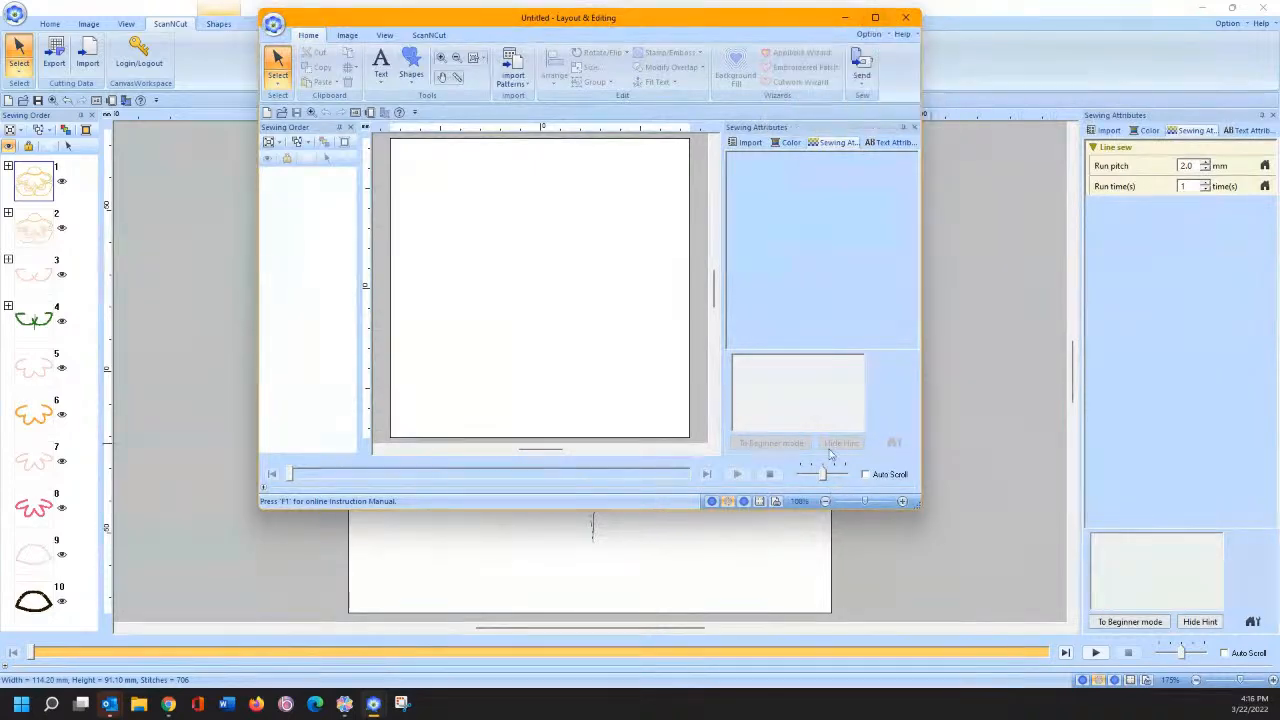
left_click(875, 17)
right_click(570, 241)
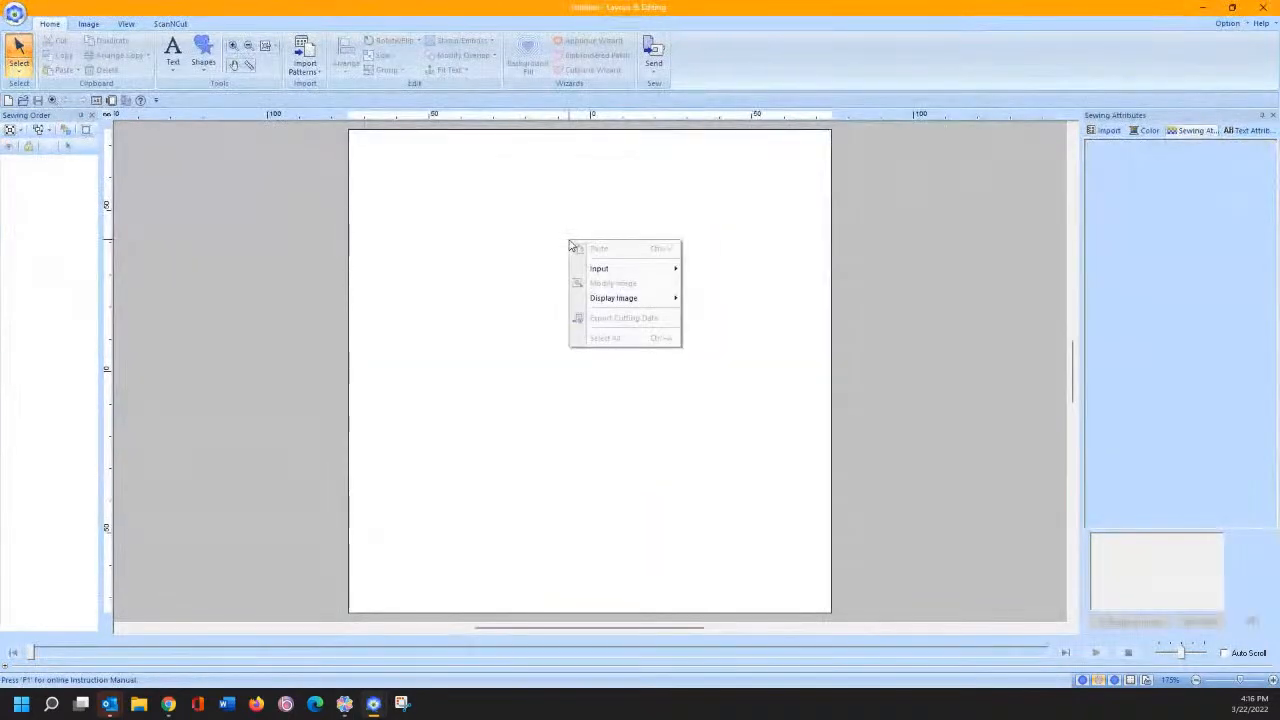
left_click(514, 241)
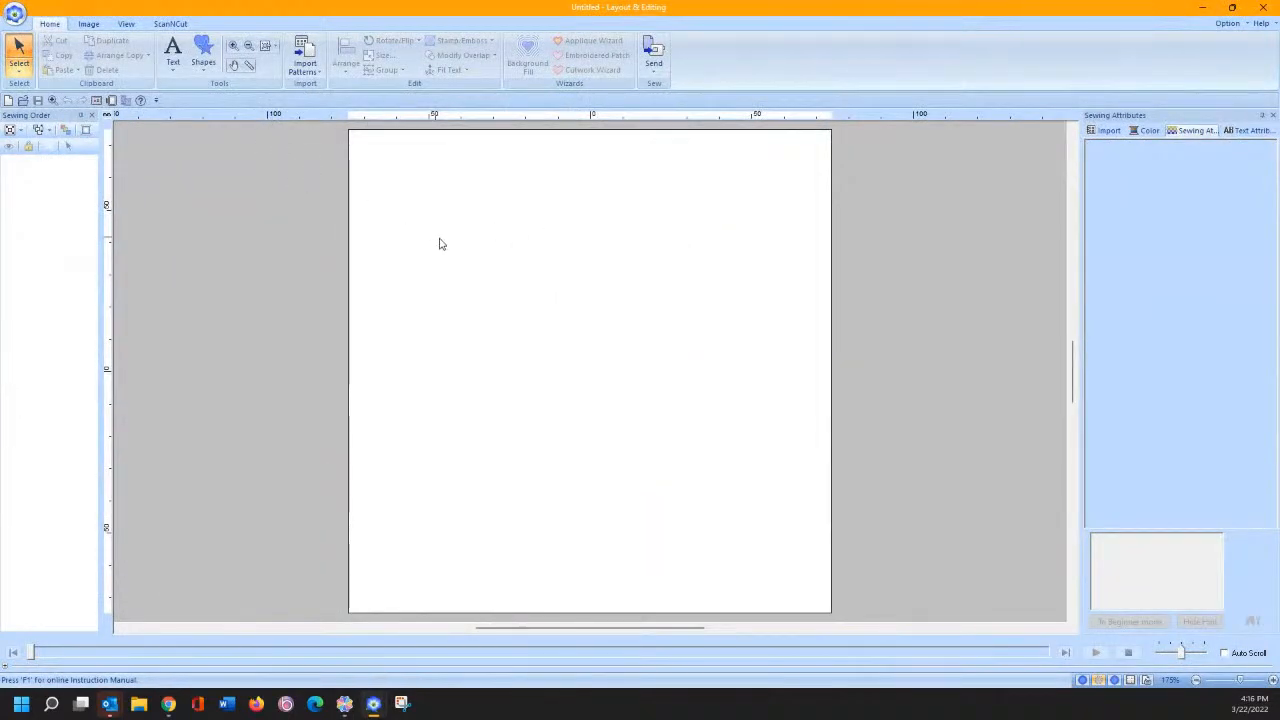
Step: Copy the first running-stitch outline of the original flower design and paste it into the new empty design
left_click(380, 703)
left_click(300, 635)
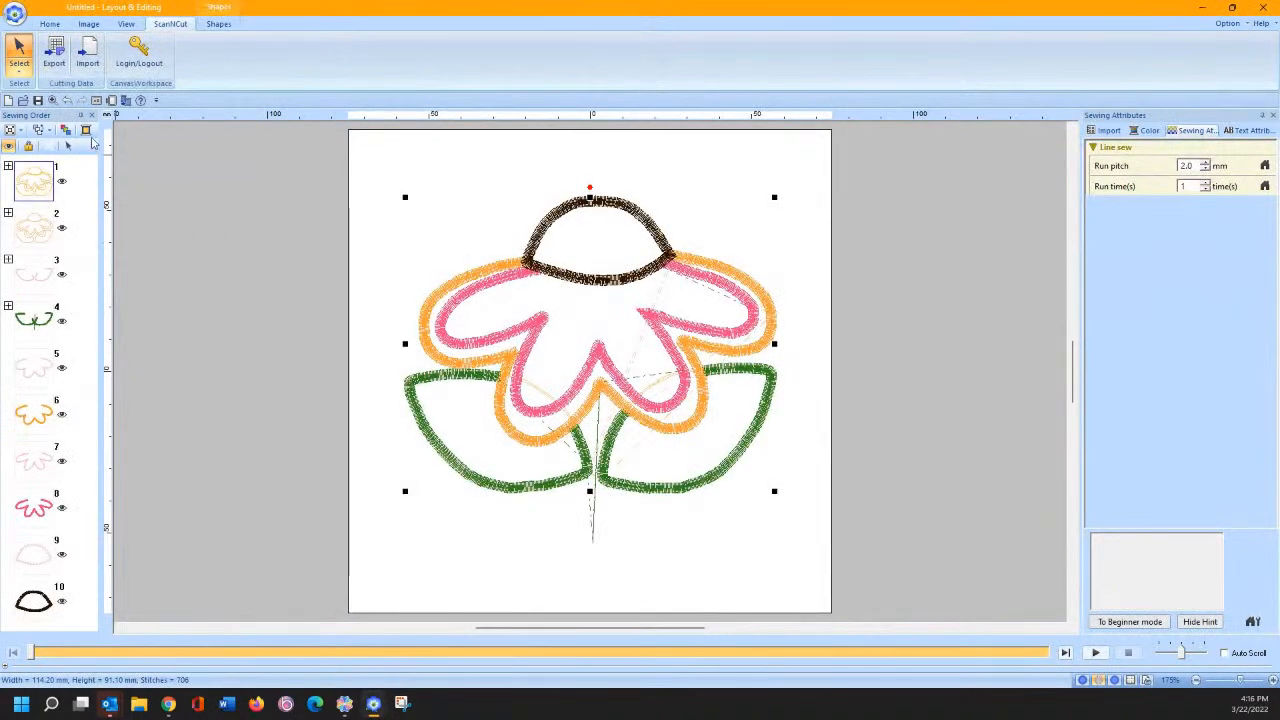
left_click(49, 23)
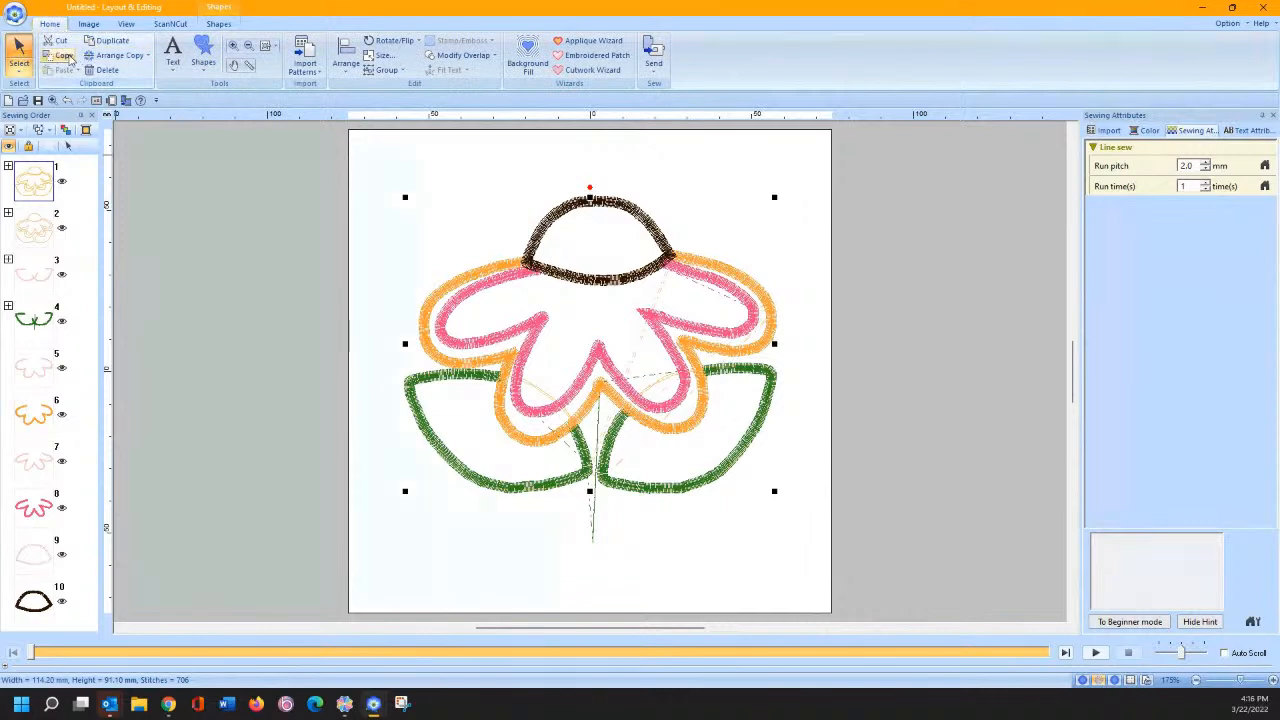
left_click(63, 55)
mouse_move(380, 705)
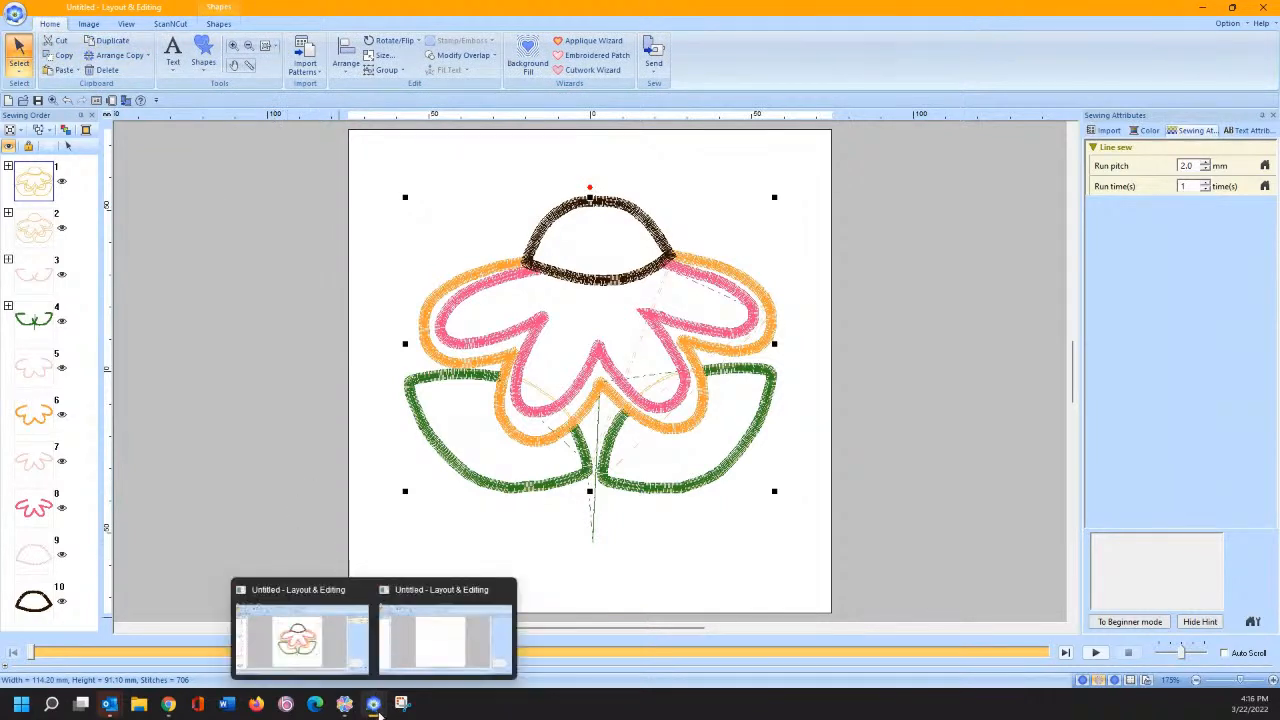
left_click(395, 655)
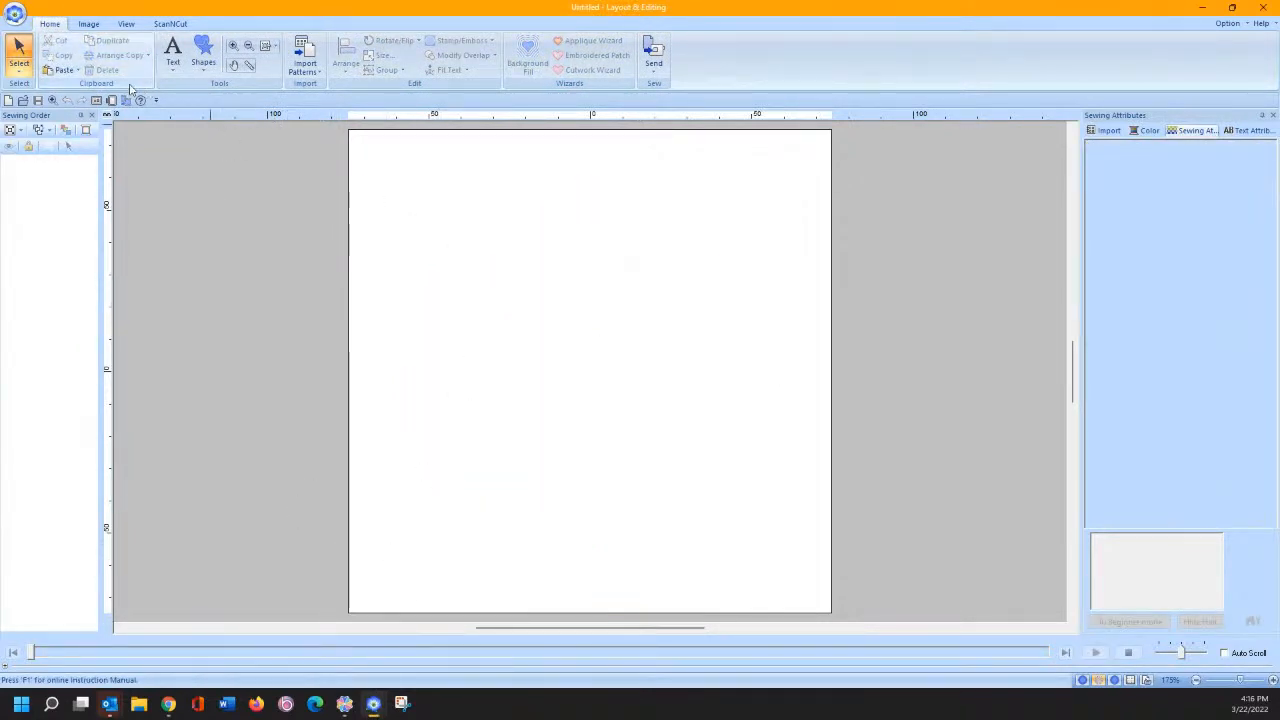
left_click(58, 70)
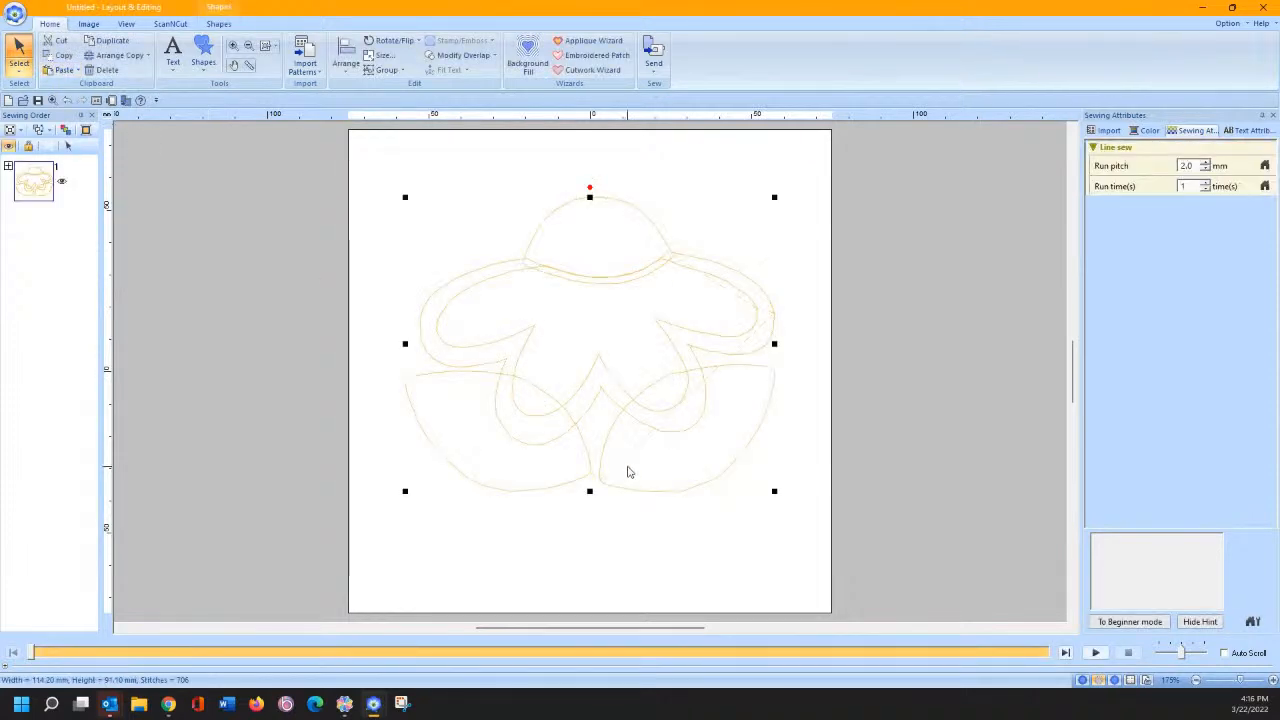
left_click(622, 510)
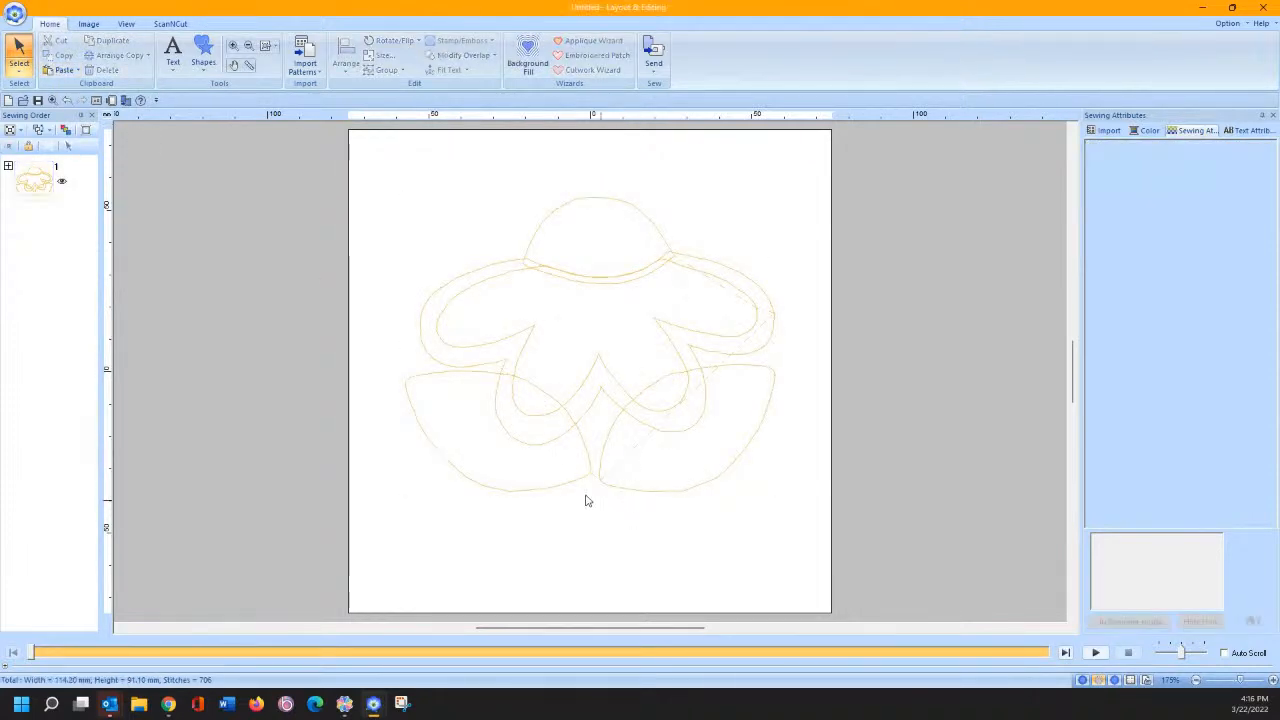
Step: Move both leaf outlines down toward the lower page corners and the flower center to the upper left of the page
left_click(504, 494)
left_click_drag(504, 497, 457, 594)
left_click_drag(665, 495, 704, 580)
left_click_drag(634, 205, 484, 162)
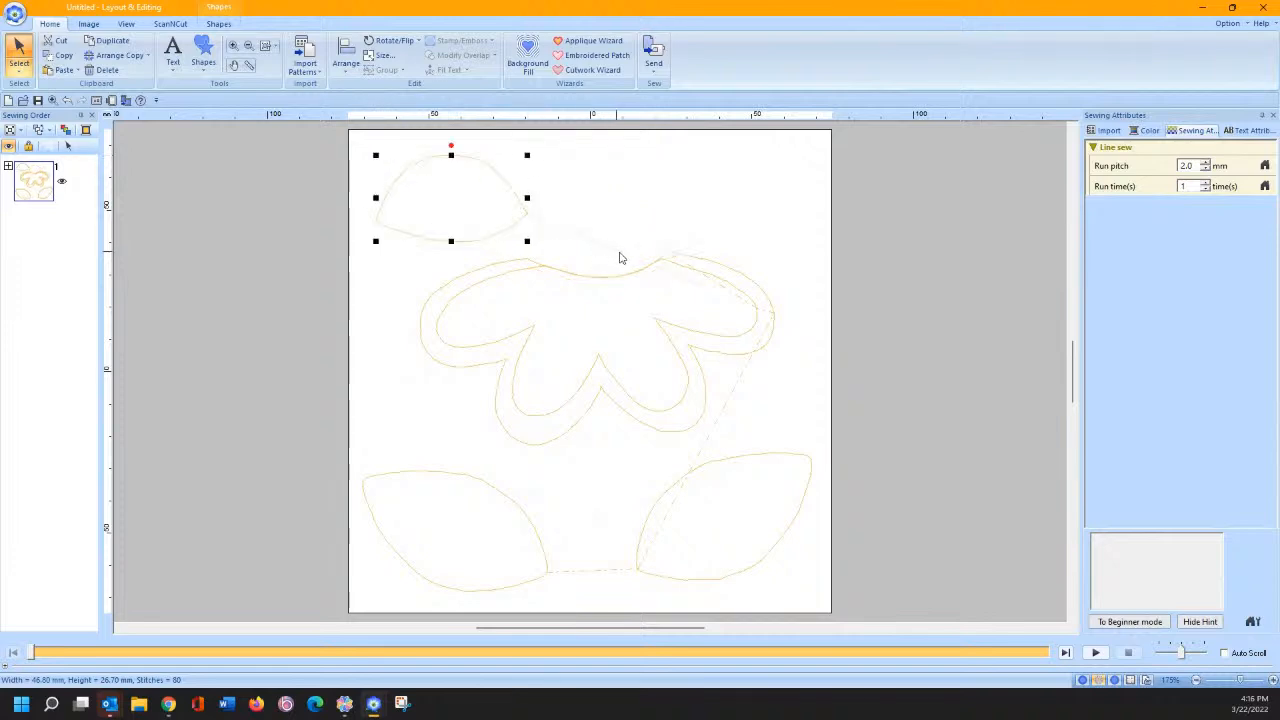
Step: Ungroup the two nested petal outlines and place the smaller one at the upper right, above the larger one
left_click(698, 421)
left_click(700, 409)
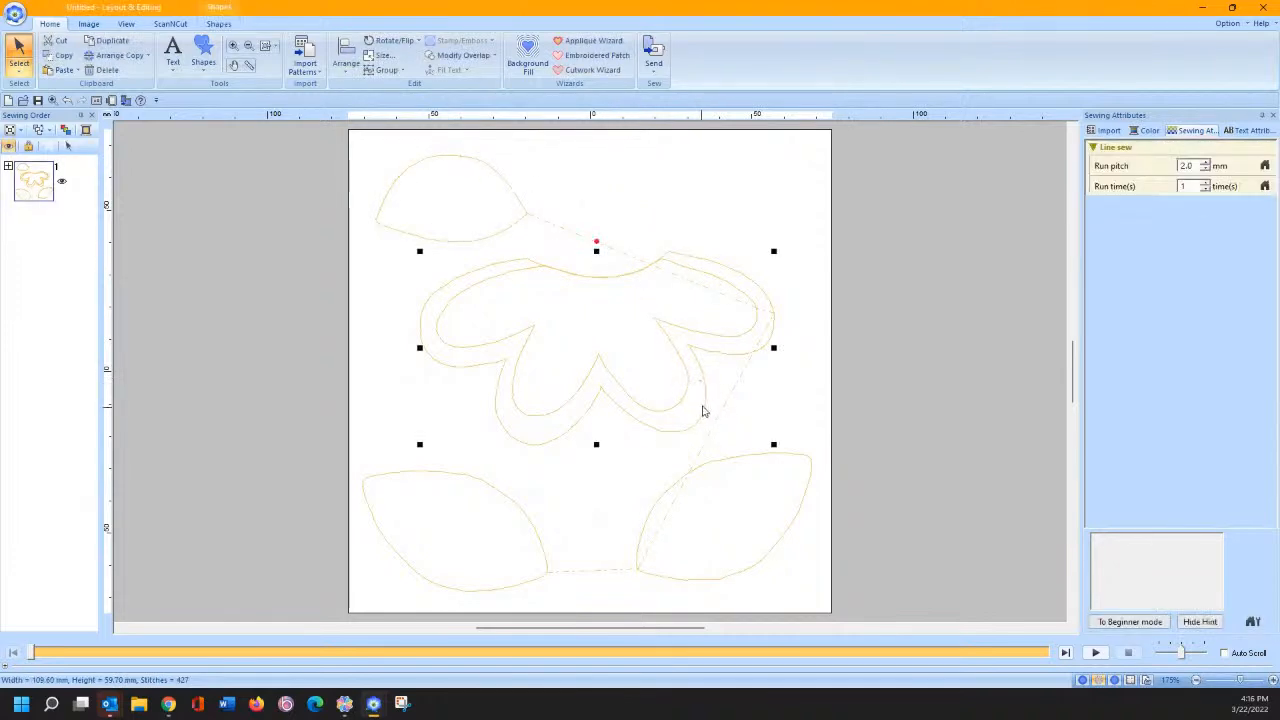
left_click_drag(703, 397, 692, 447)
left_click_drag(668, 316, 694, 278)
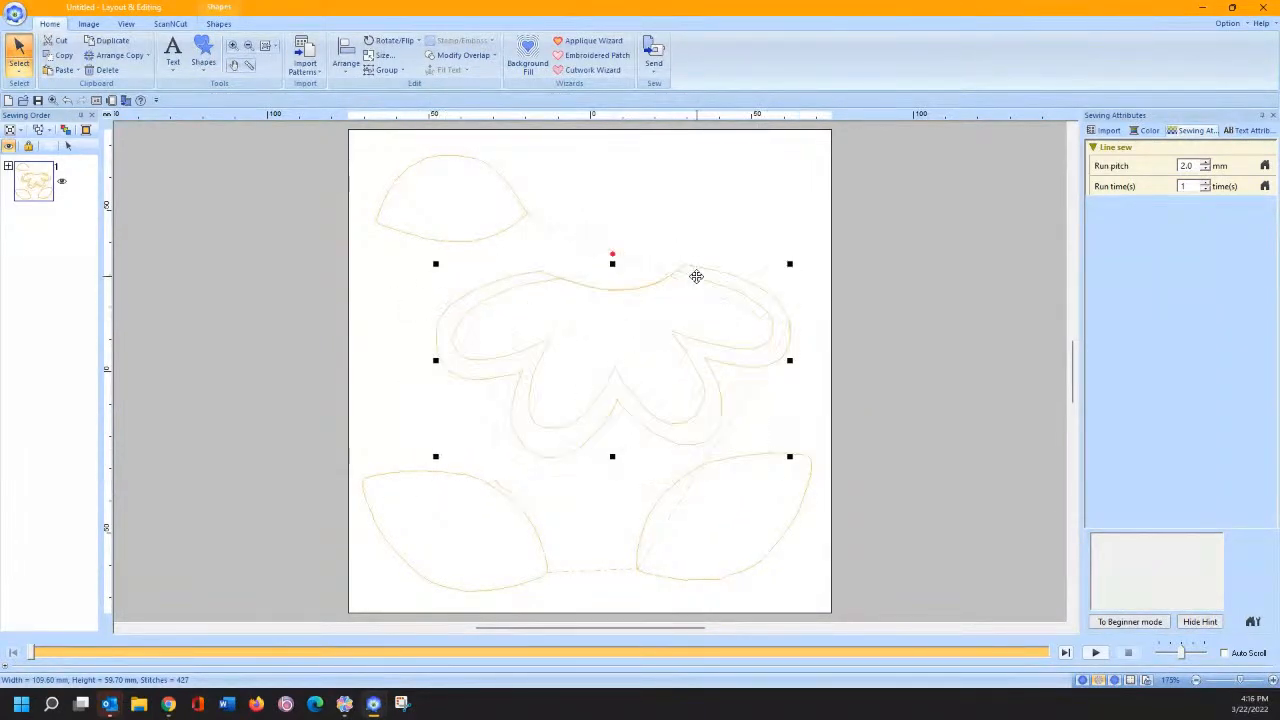
right_click(611, 289)
left_click(622, 309)
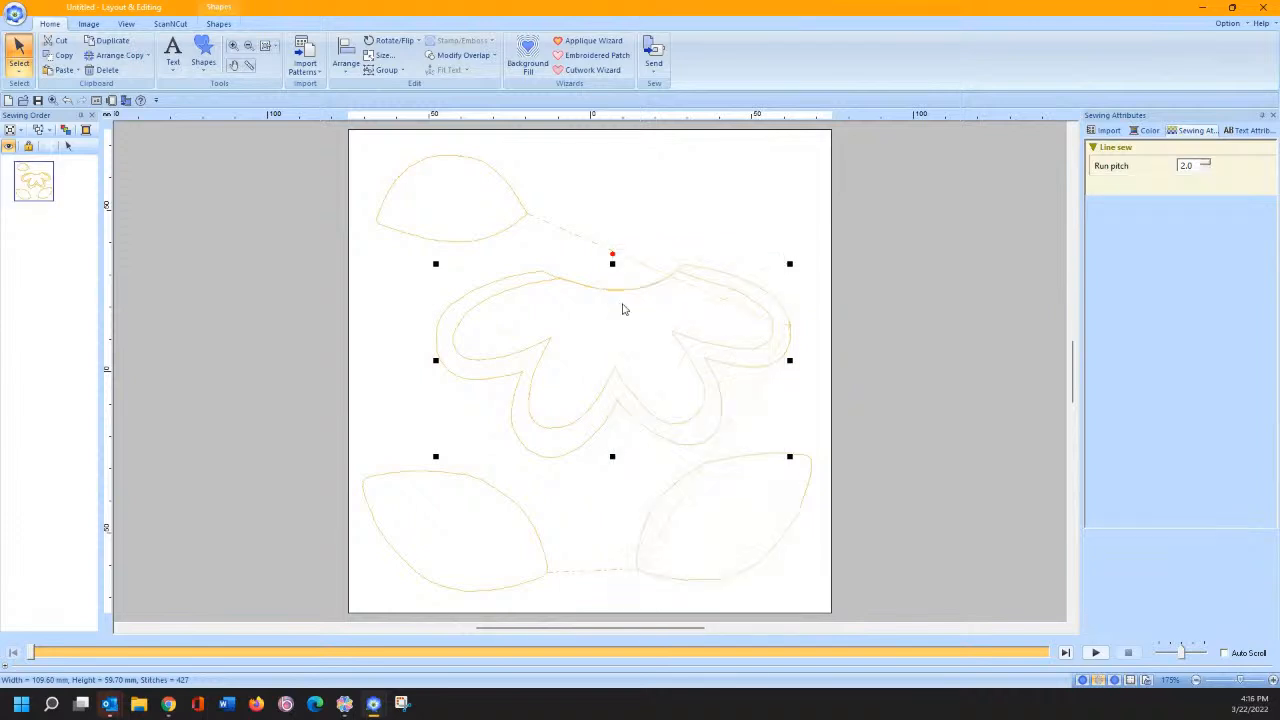
right_click(622, 294)
left_click(628, 255)
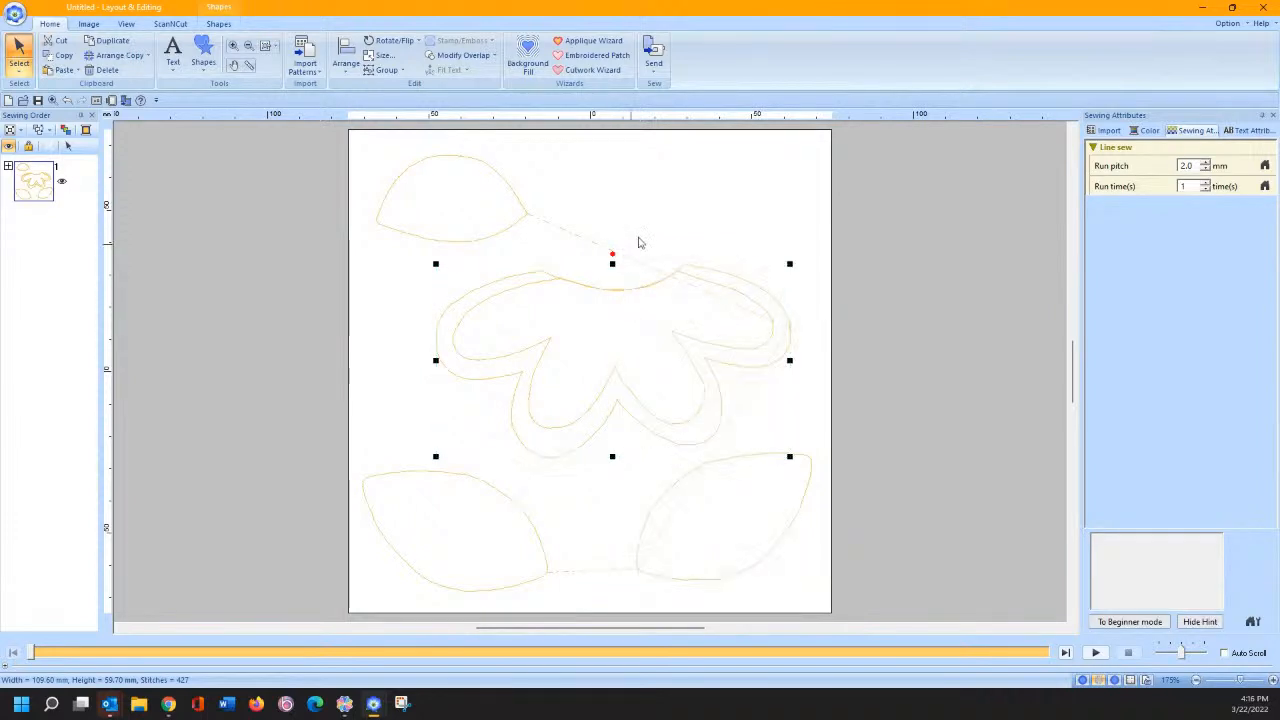
left_click(588, 277)
left_click_drag(552, 280, 629, 160)
left_click_drag(562, 285, 524, 319)
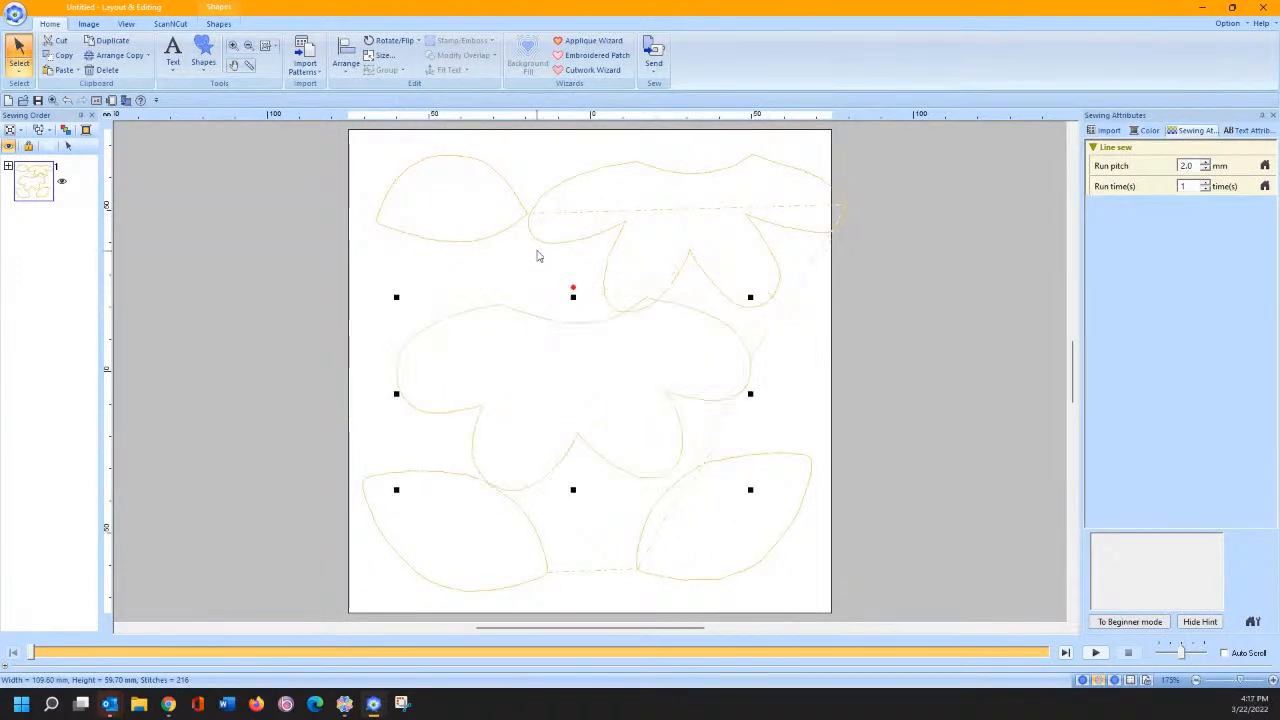
Step: Shift the flower center, the smaller petal outline and the left leaf so all pieces fit on the page without overlapping
left_click(512, 191)
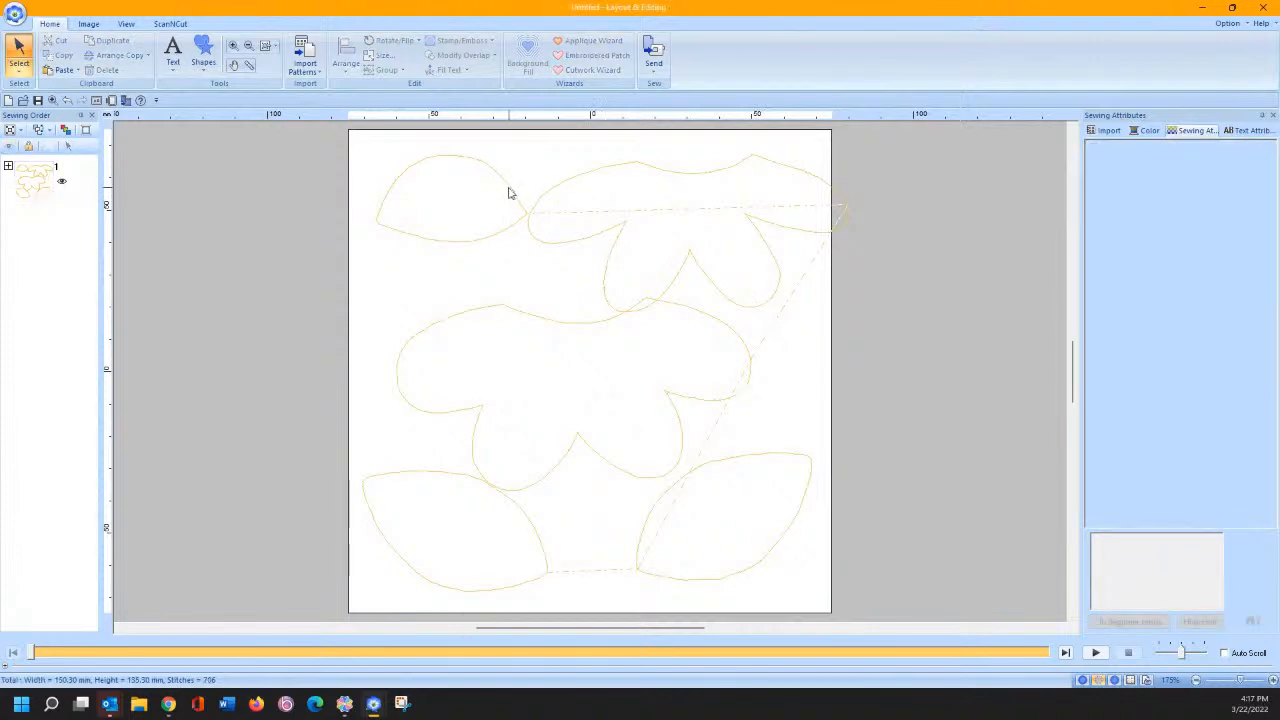
left_click_drag(488, 164, 468, 155)
left_click(565, 175)
left_click(566, 177)
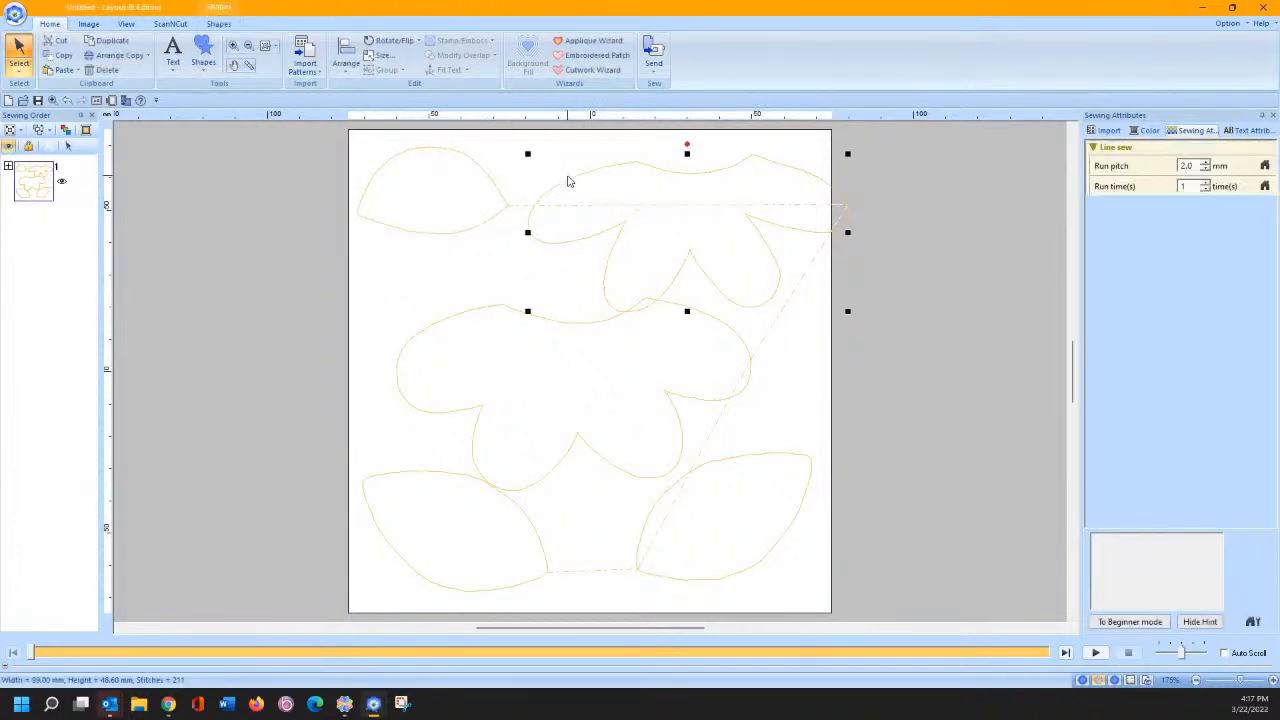
left_click_drag(571, 177, 486, 169)
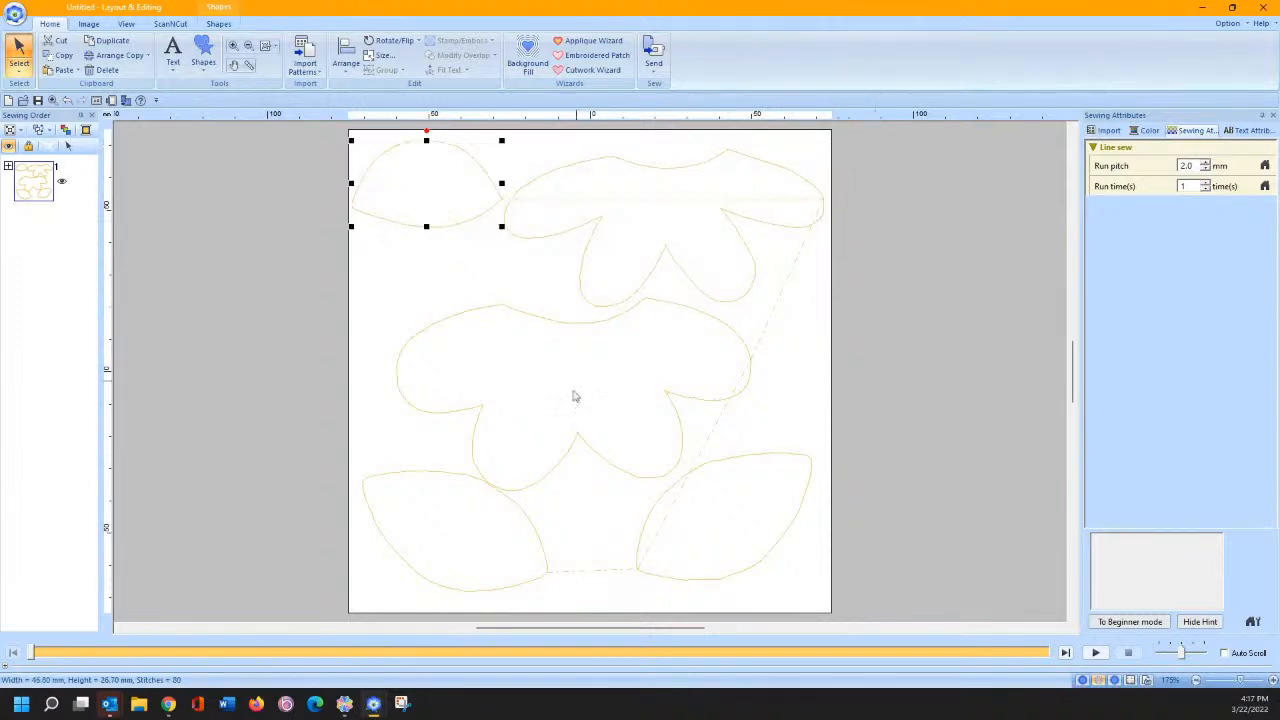
left_click_drag(526, 515, 527, 519)
left_click(342, 320)
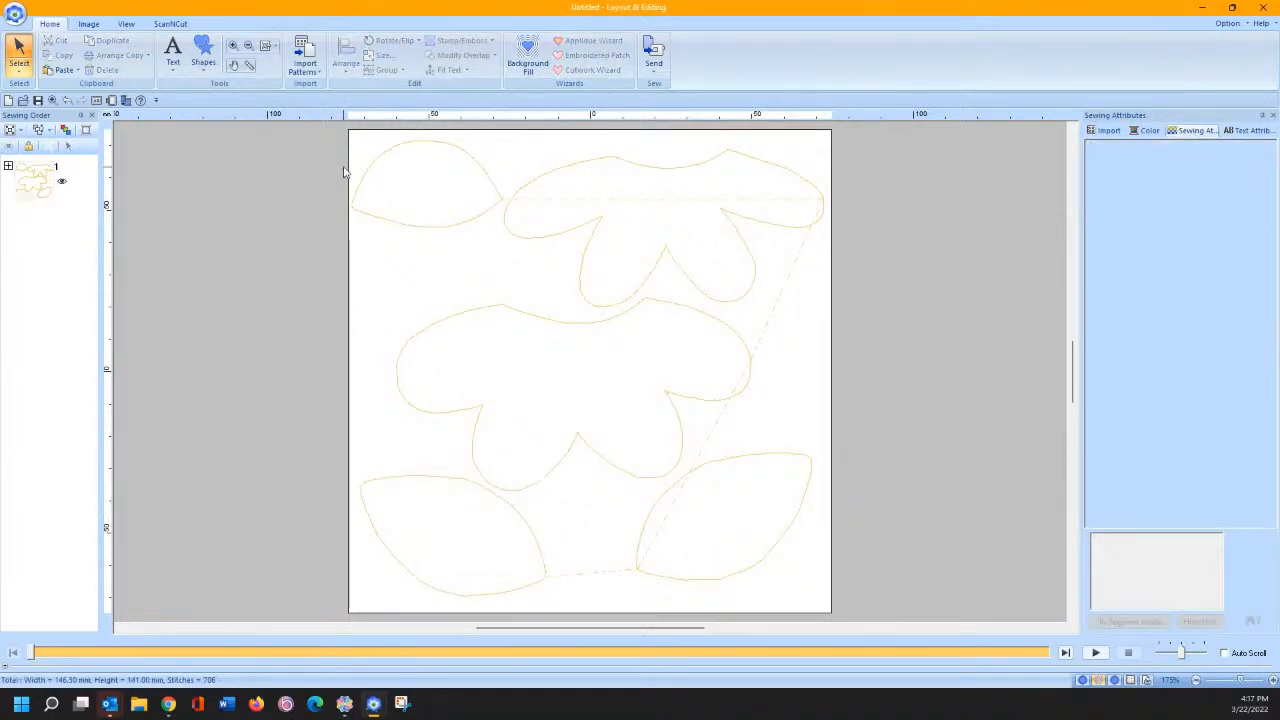
Step: Start exporting the laid-out applique pieces as ScanNCut cutting data with the offset spacing set to 0.0 mm
left_click(168, 23)
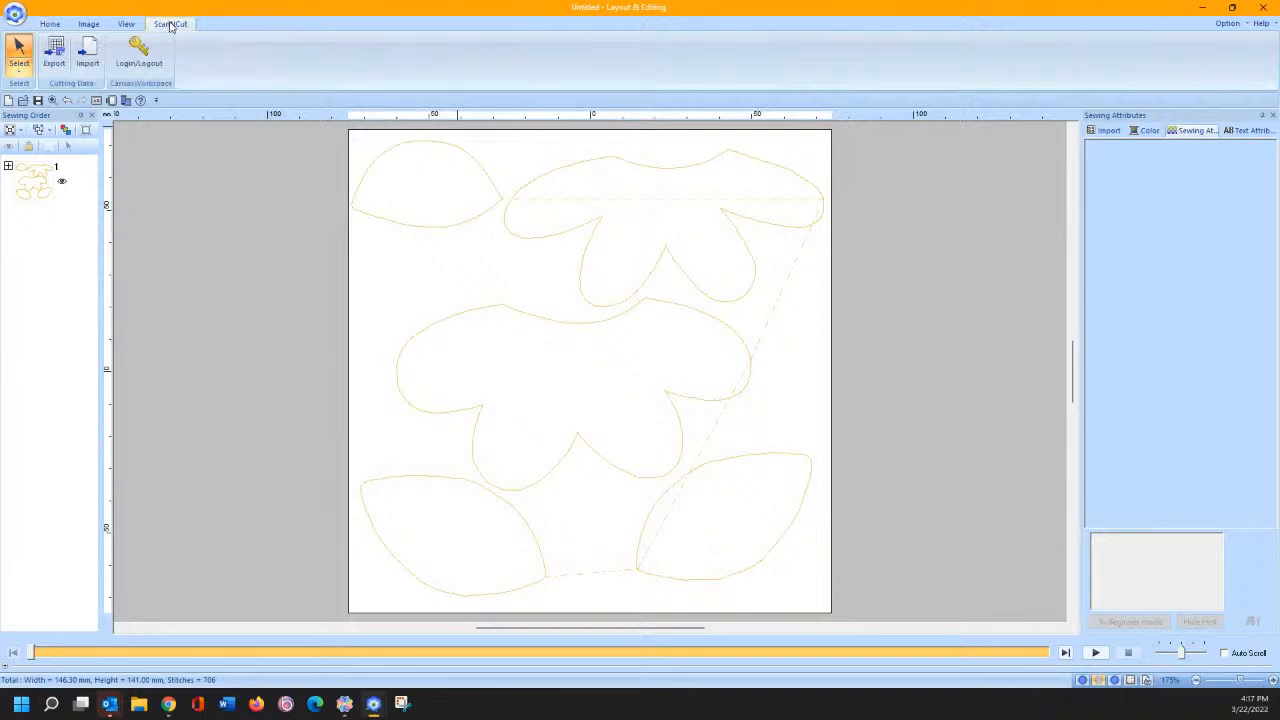
left_click(55, 55)
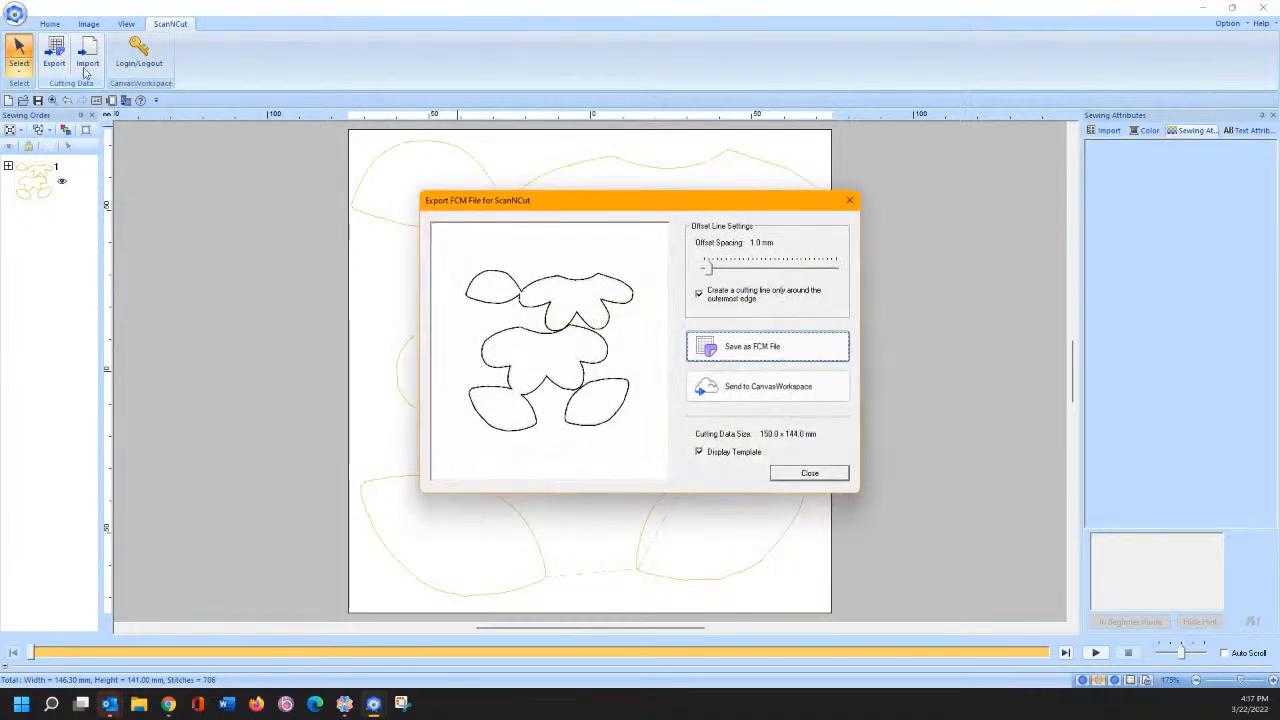
left_click_drag(708, 268, 704, 268)
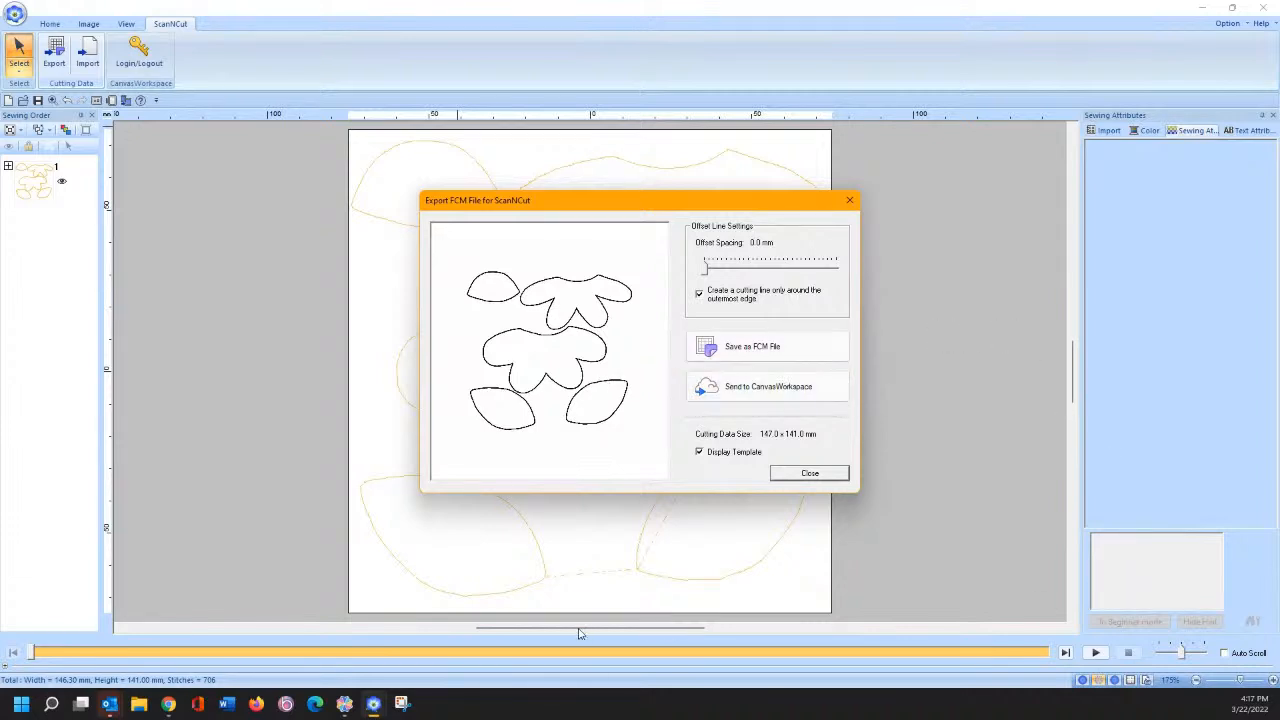
Step: Send the cutting data to CanvasWorkspace and also to the ScanNCut machine, then close the export window
left_click(729, 390)
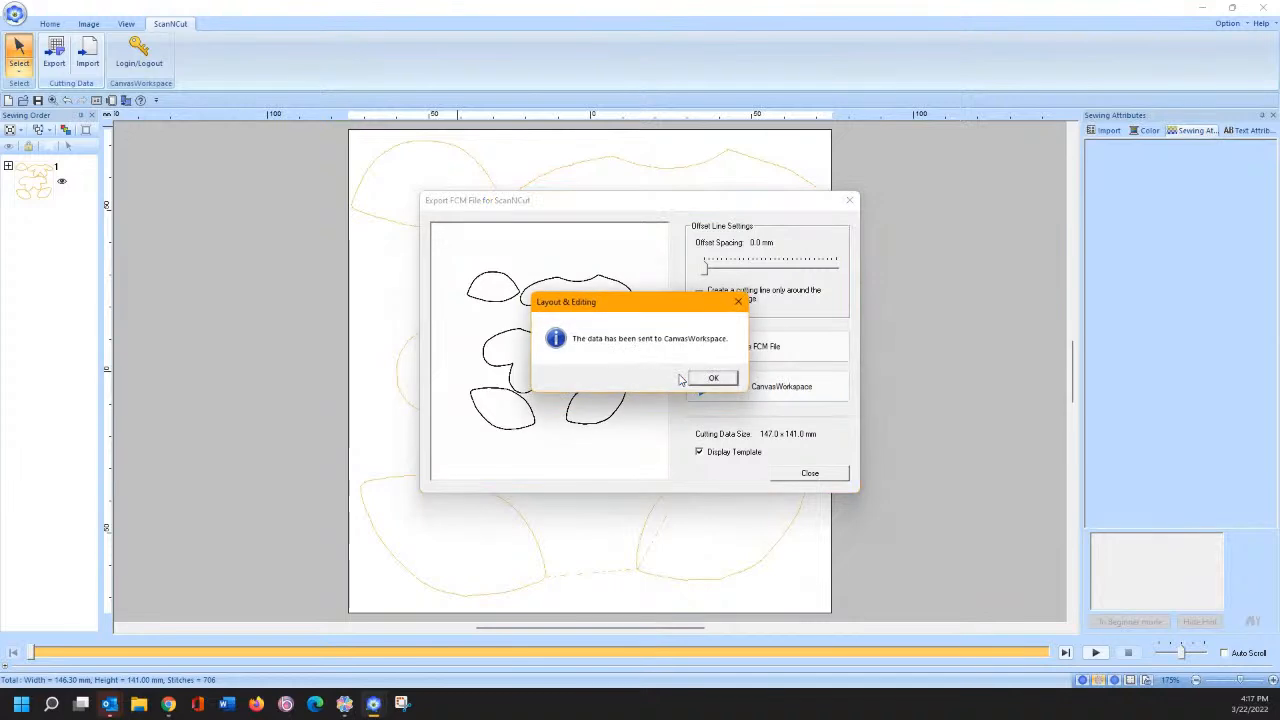
left_click(718, 384)
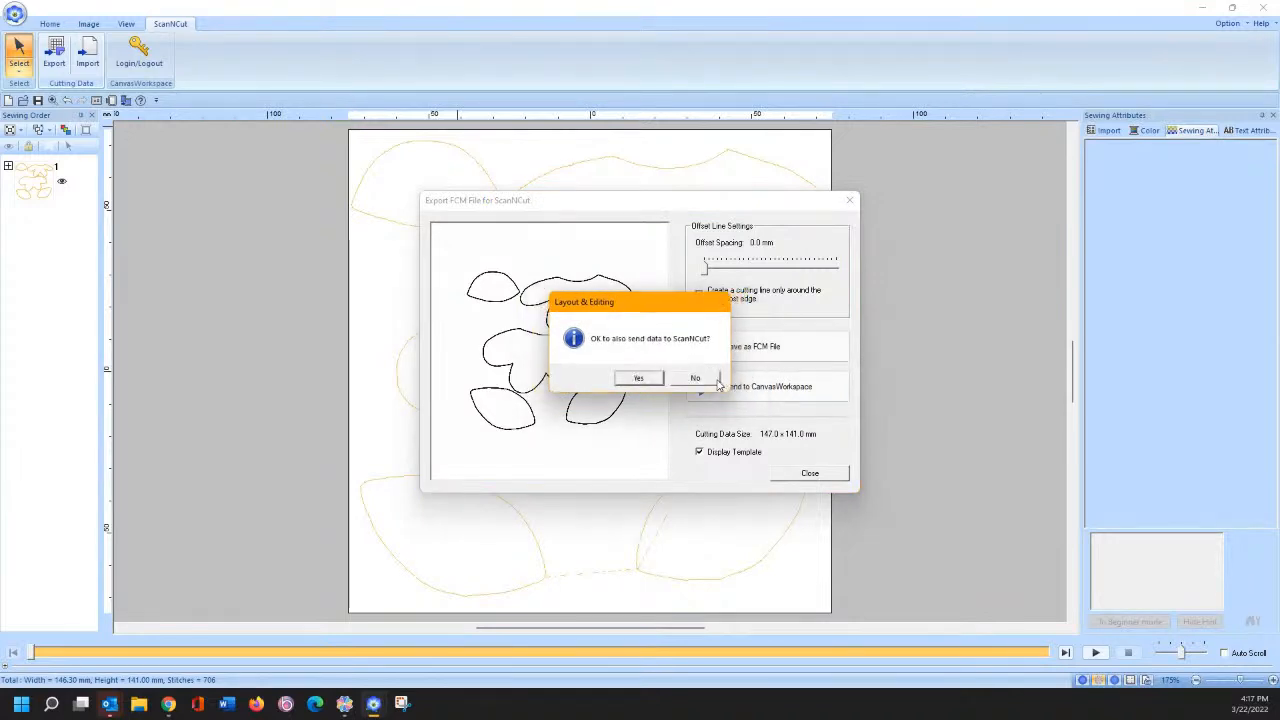
left_click(648, 382)
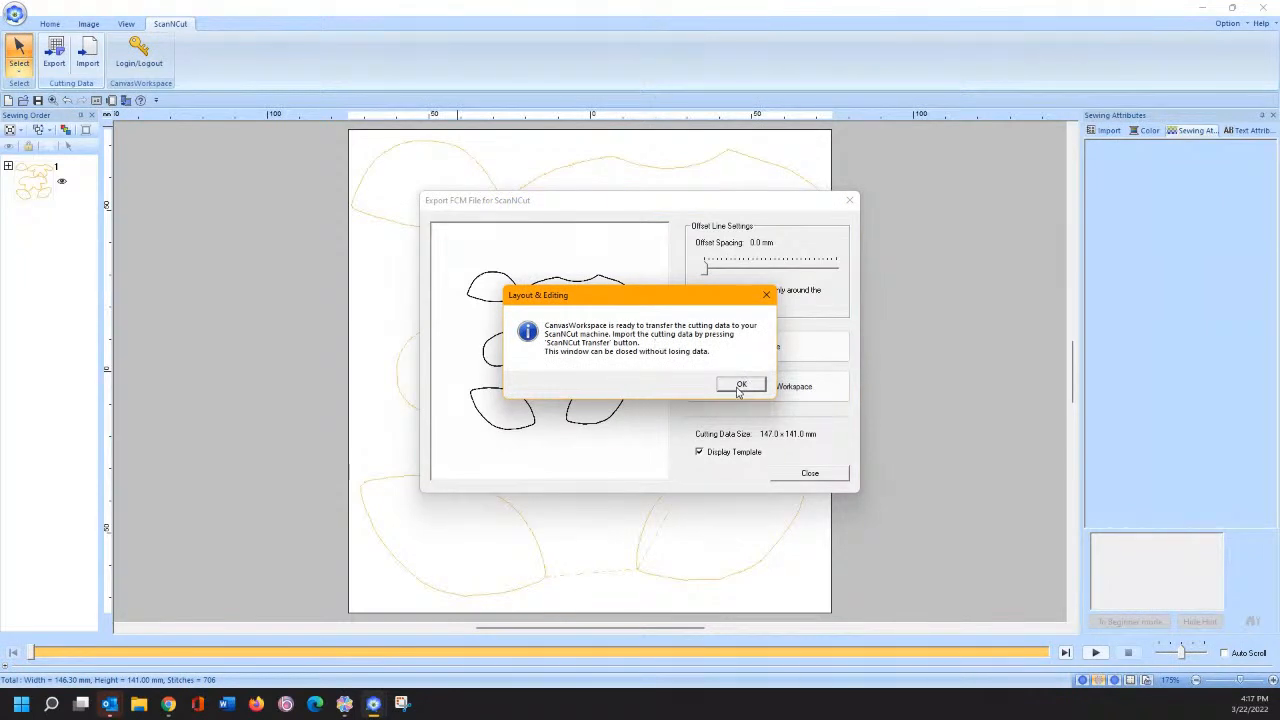
left_click(739, 387)
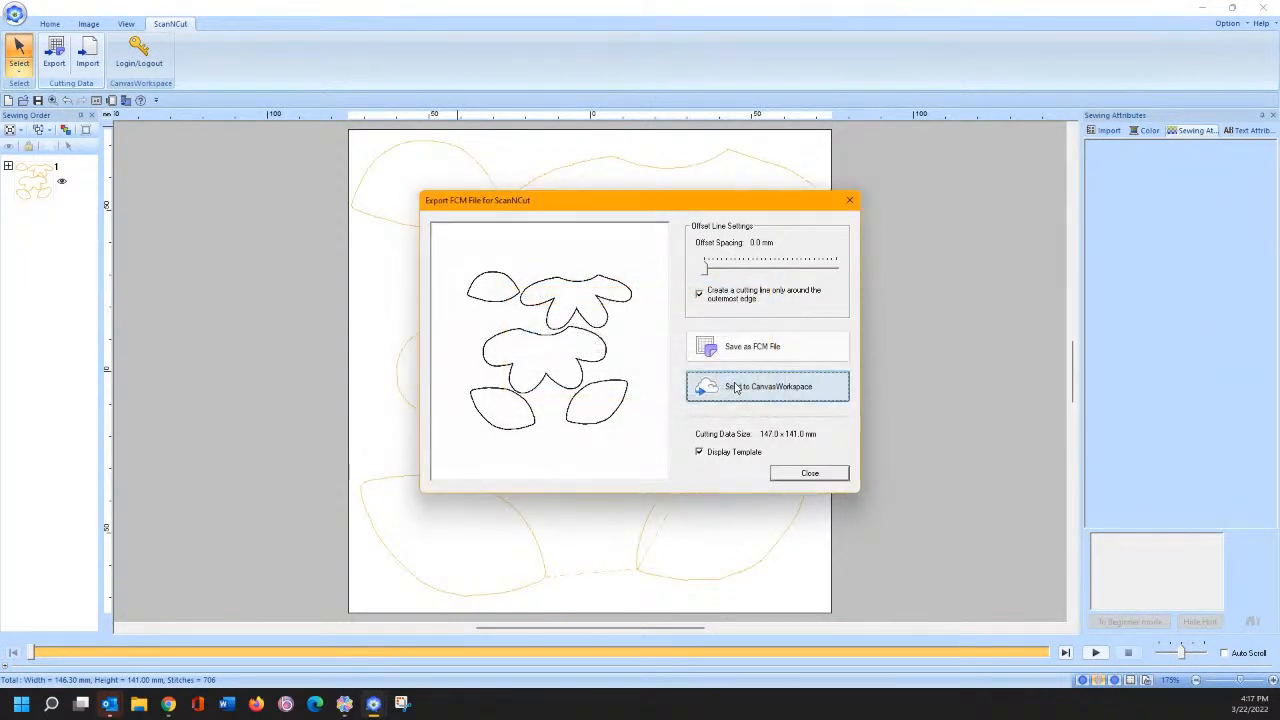
left_click(818, 476)
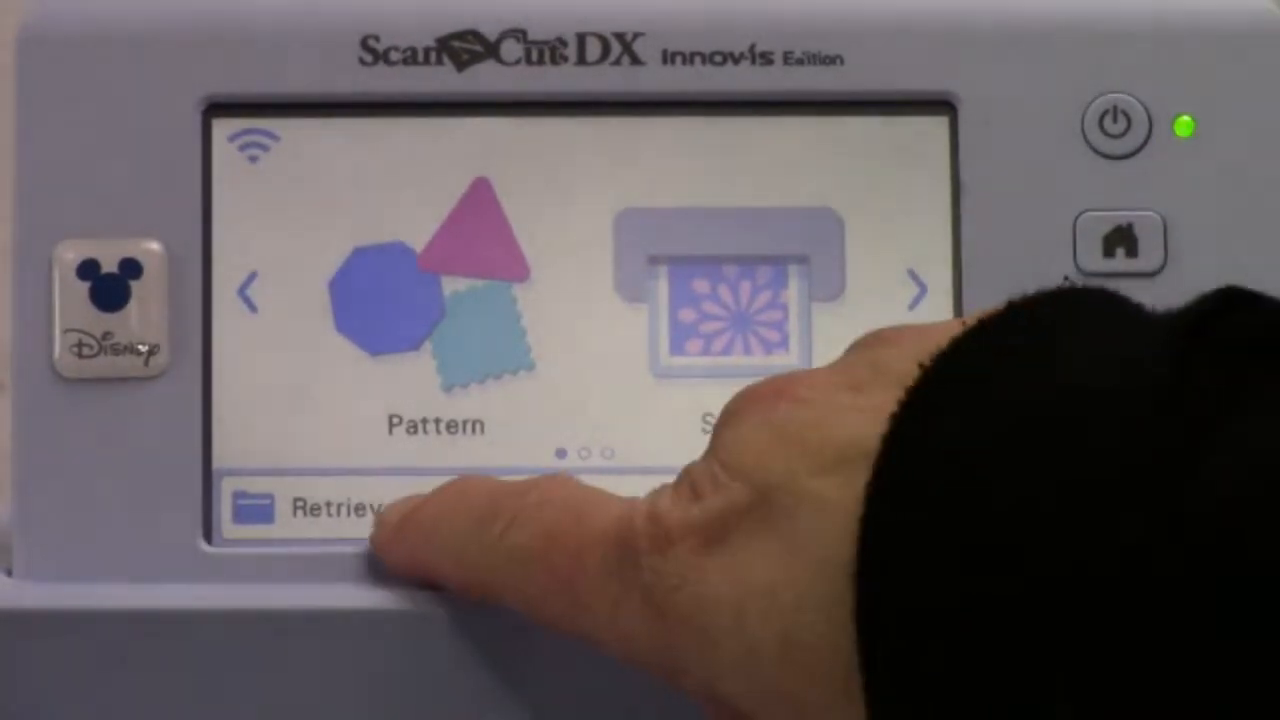
left_click(385, 510)
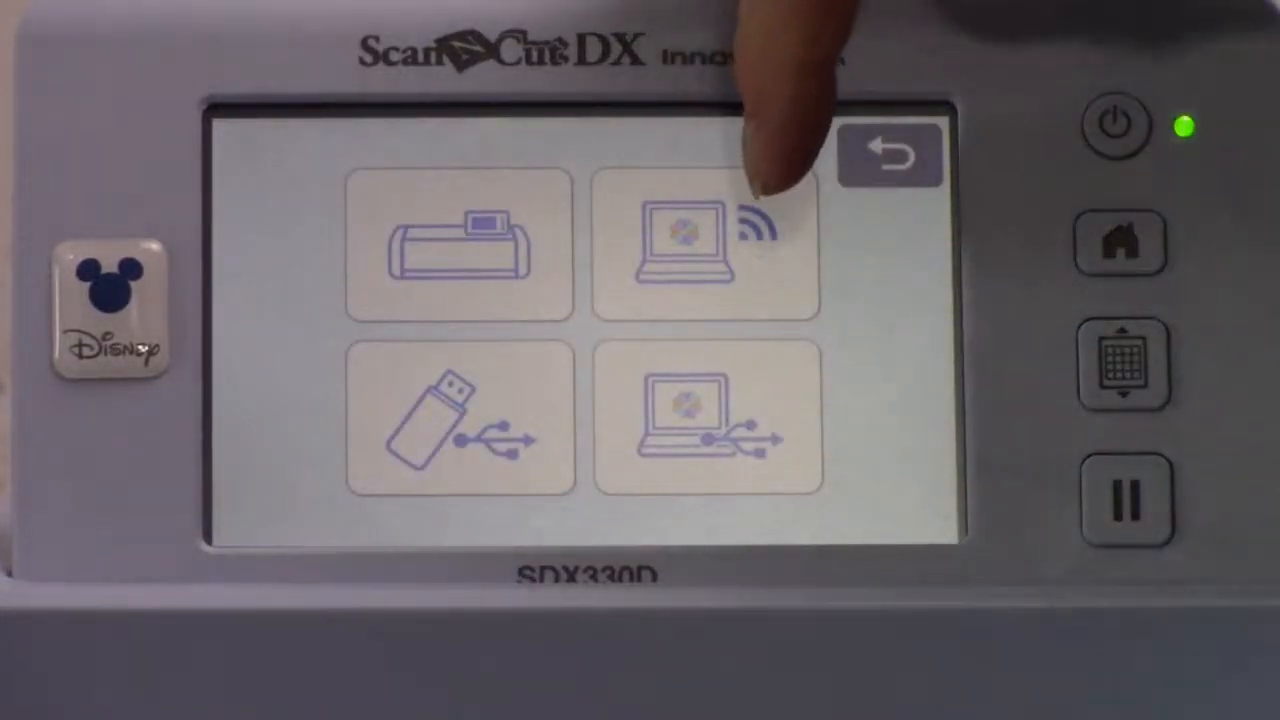
left_click(688, 248)
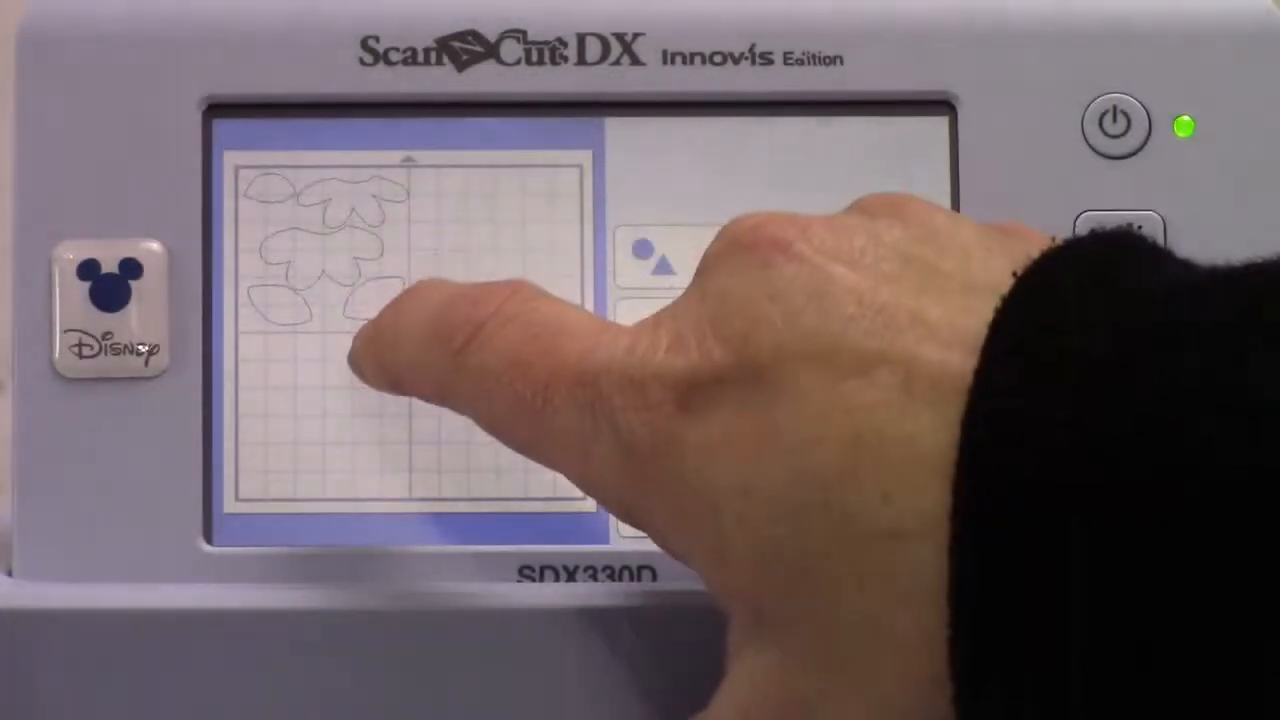
left_click_drag(373, 300, 360, 352)
left_click_drag(276, 310, 272, 345)
left_click_drag(320, 262, 320, 288)
left_click(385, 200)
mouse_move(330, 208)
left_mouse_down()
mouse_move(356, 204)
mouse_move(348, 212)
left_mouse_up()
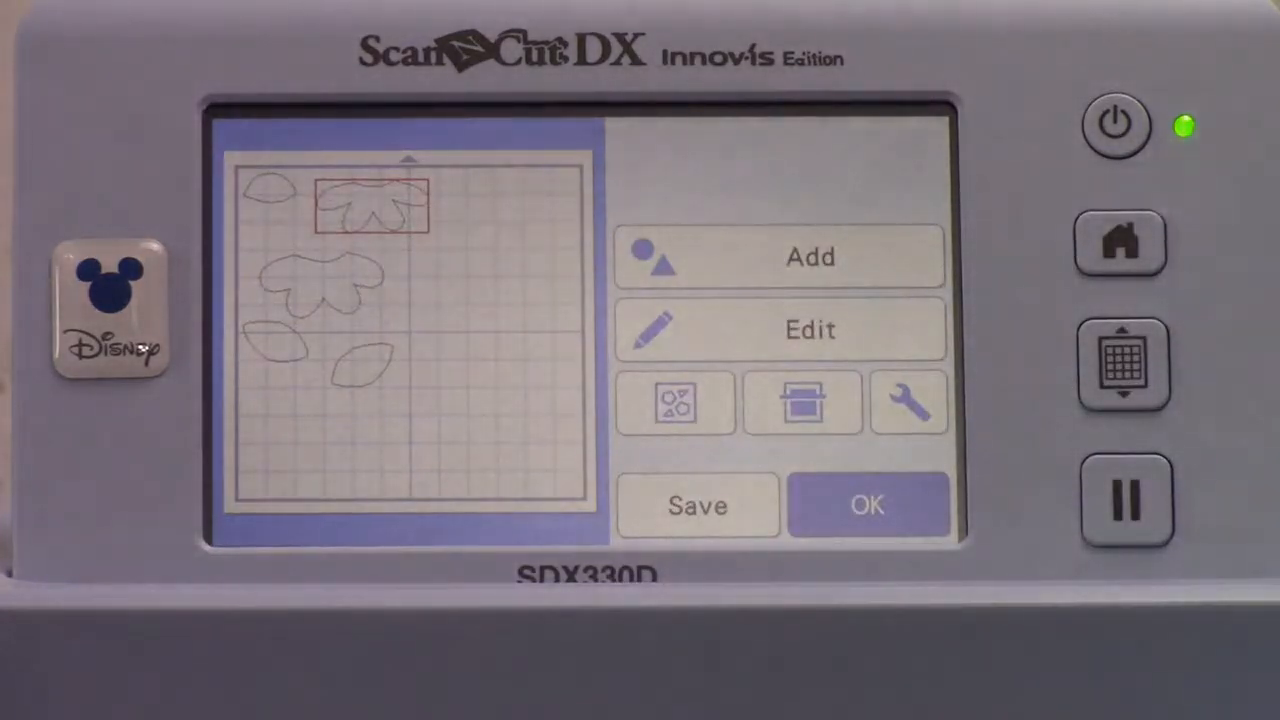